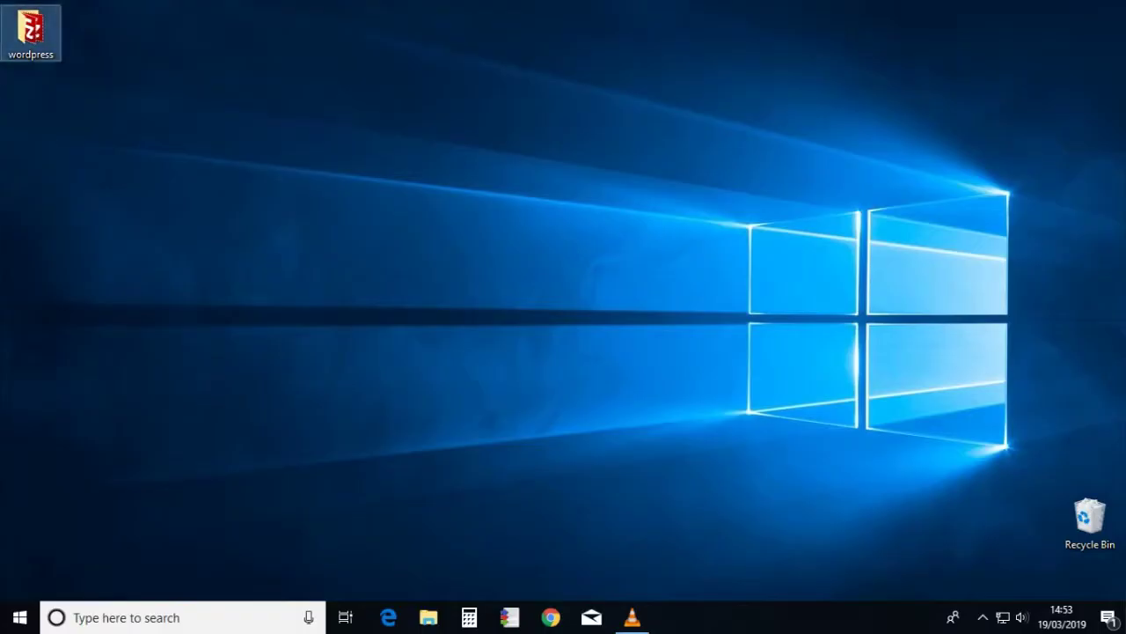
- Run the XAMPP installer from the desktop wordpress folder and step through the wizard to start installing
double_click(31, 31)
left_click(446, 154)
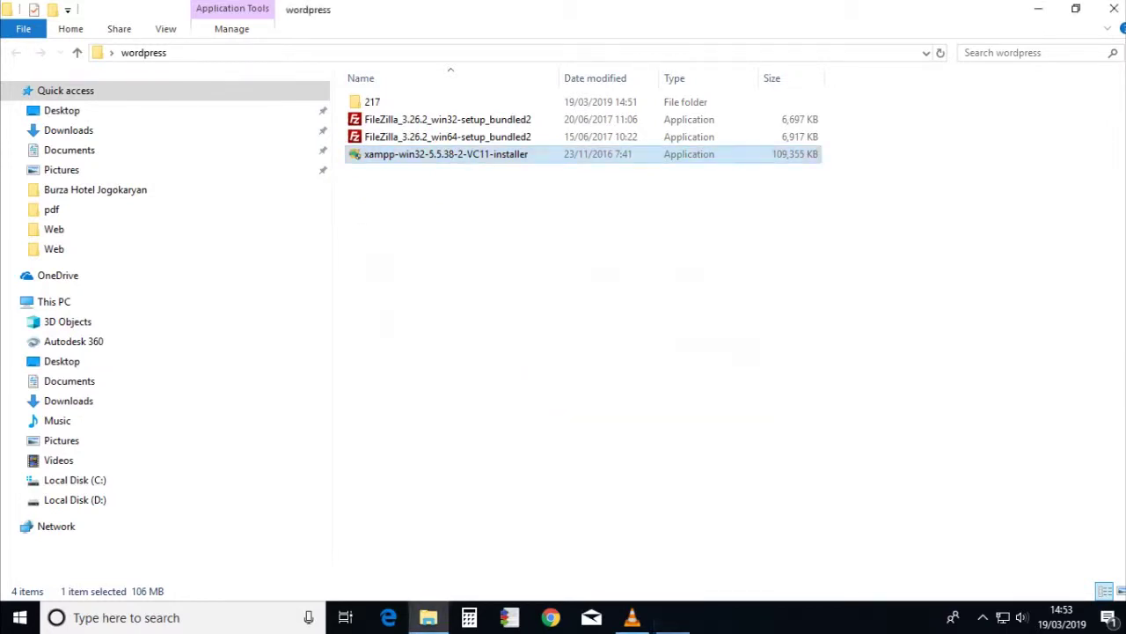
key("Return")
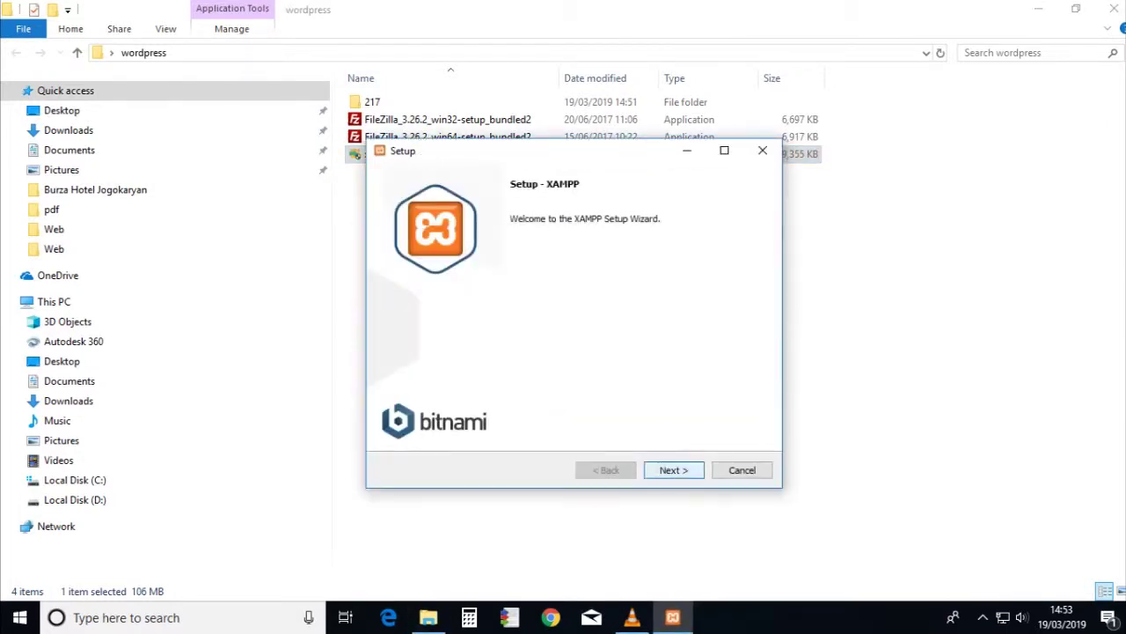
key("Return")
key("Return")
key("Return")
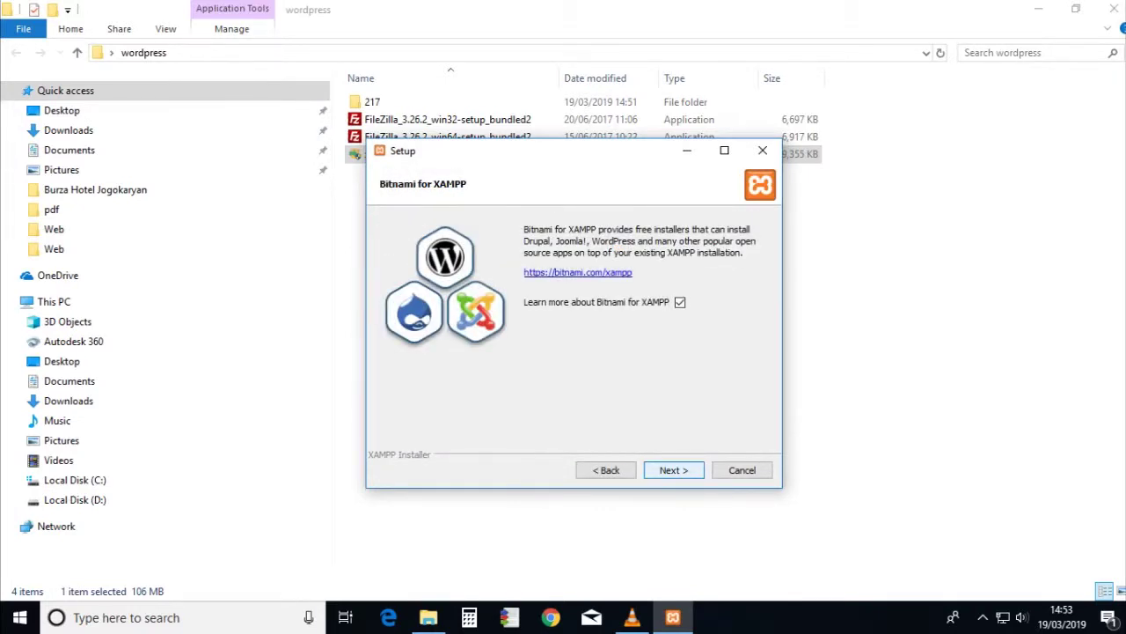
key("Return")
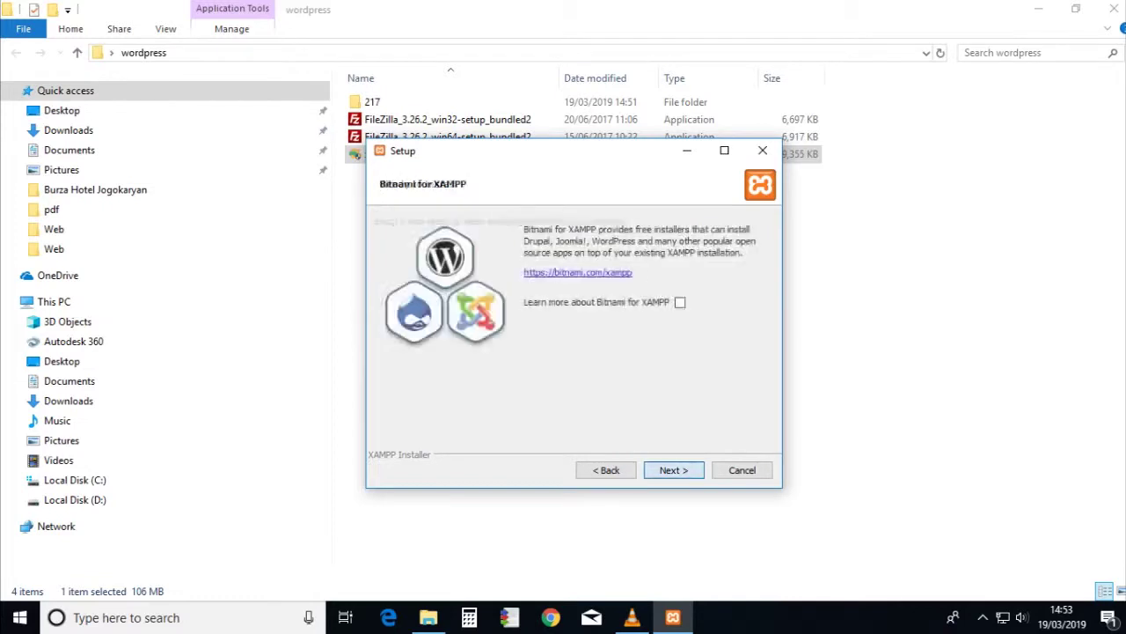
key("Return")
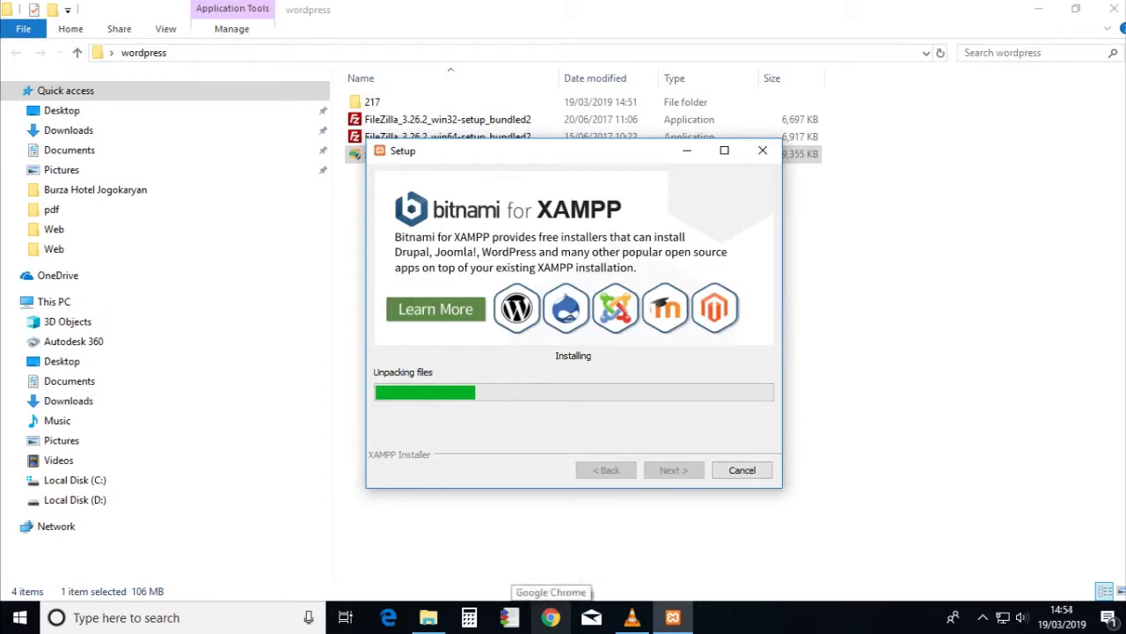
- Close the two leftover Picture tabs in Chrome
left_click(550, 617)
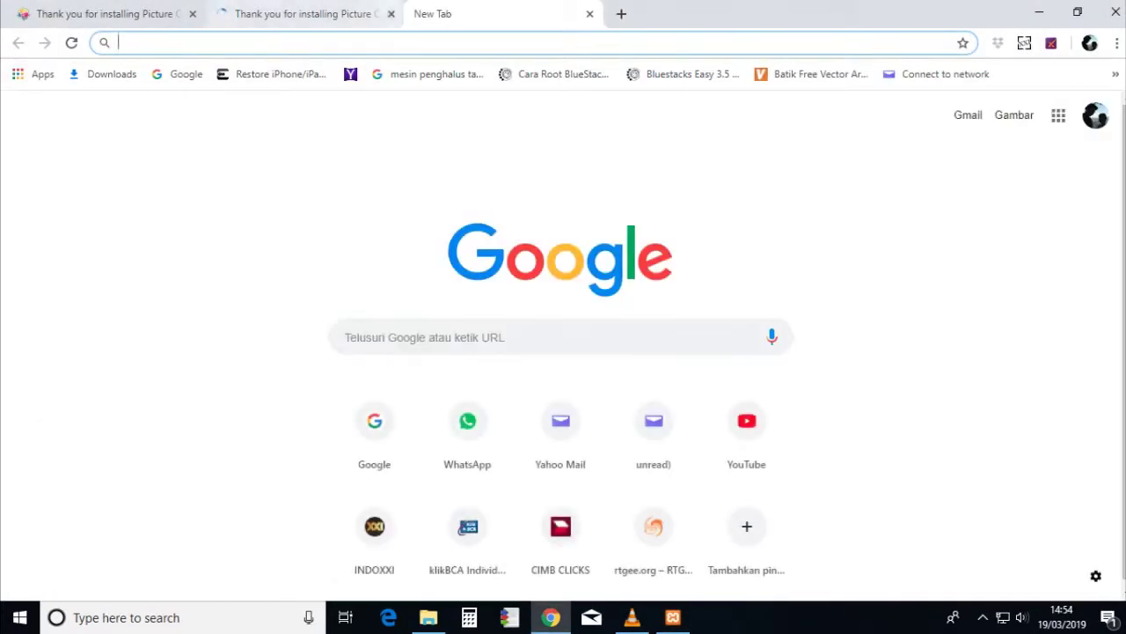
left_click(391, 13)
left_click(192, 13)
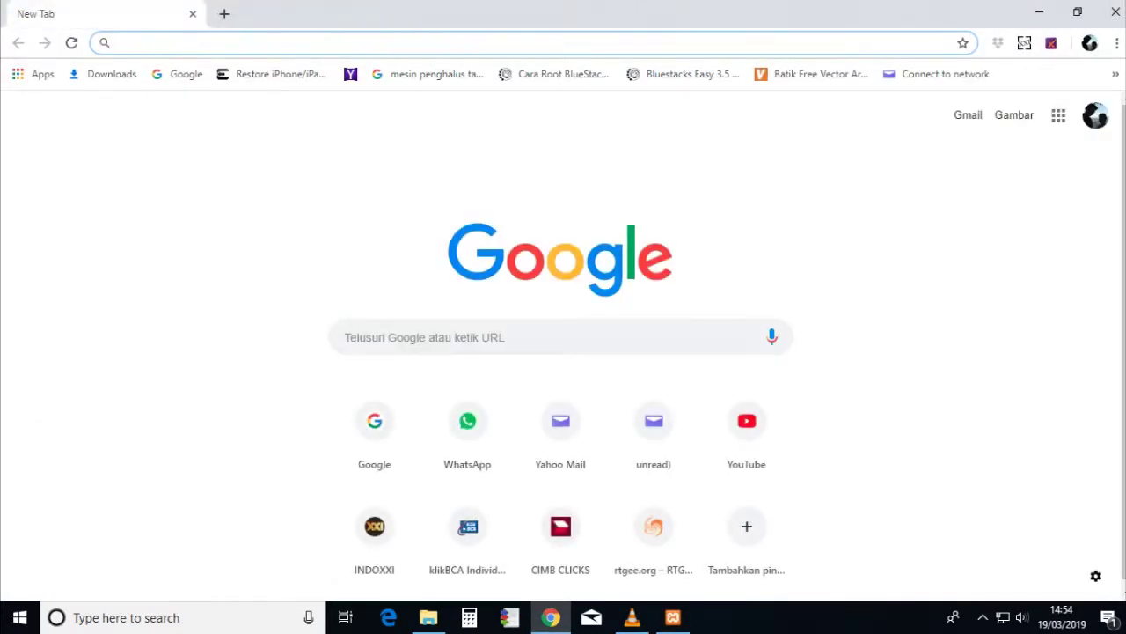
- Search Google for 'wordpress', open the WordPress.com result and start creating a website
type("wornpress")
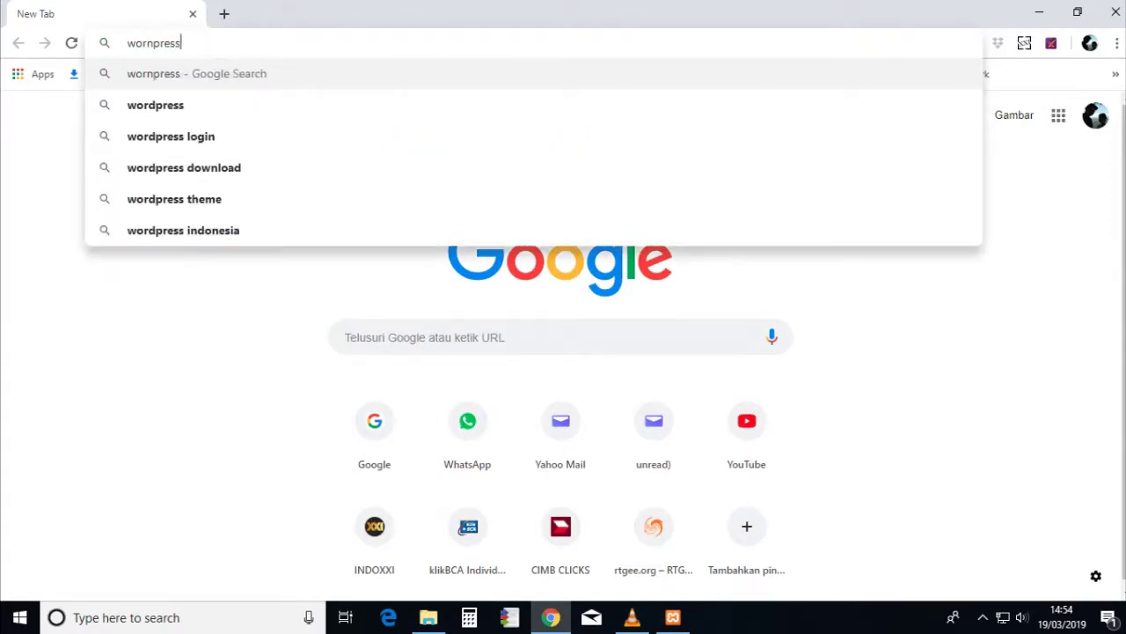
key("Return")
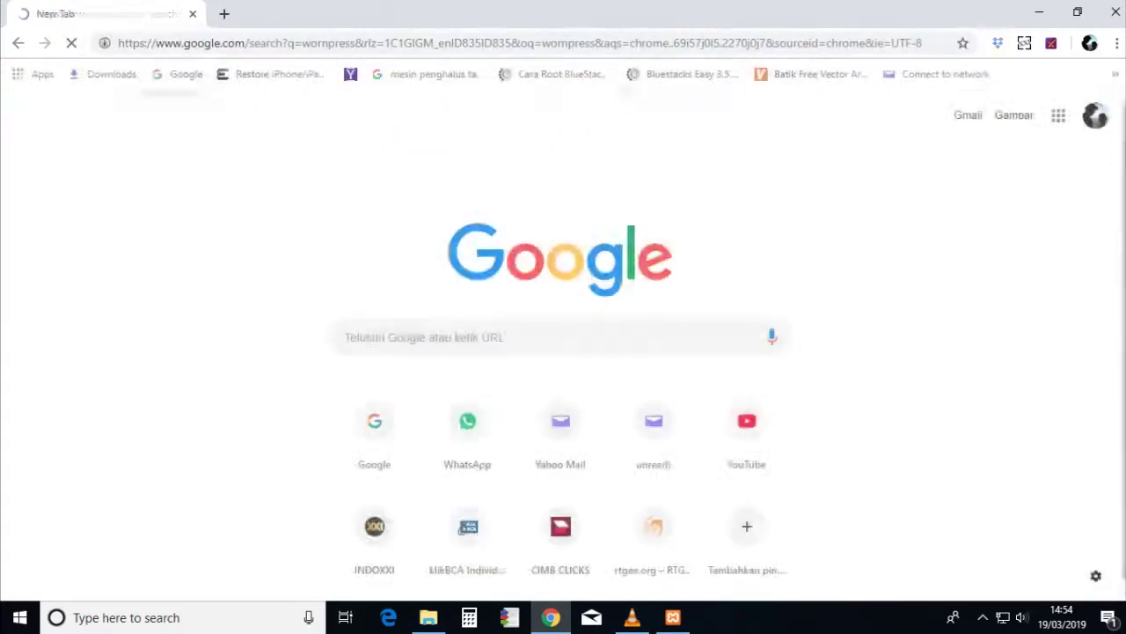
left_click_drag(163, 93, 173, 93)
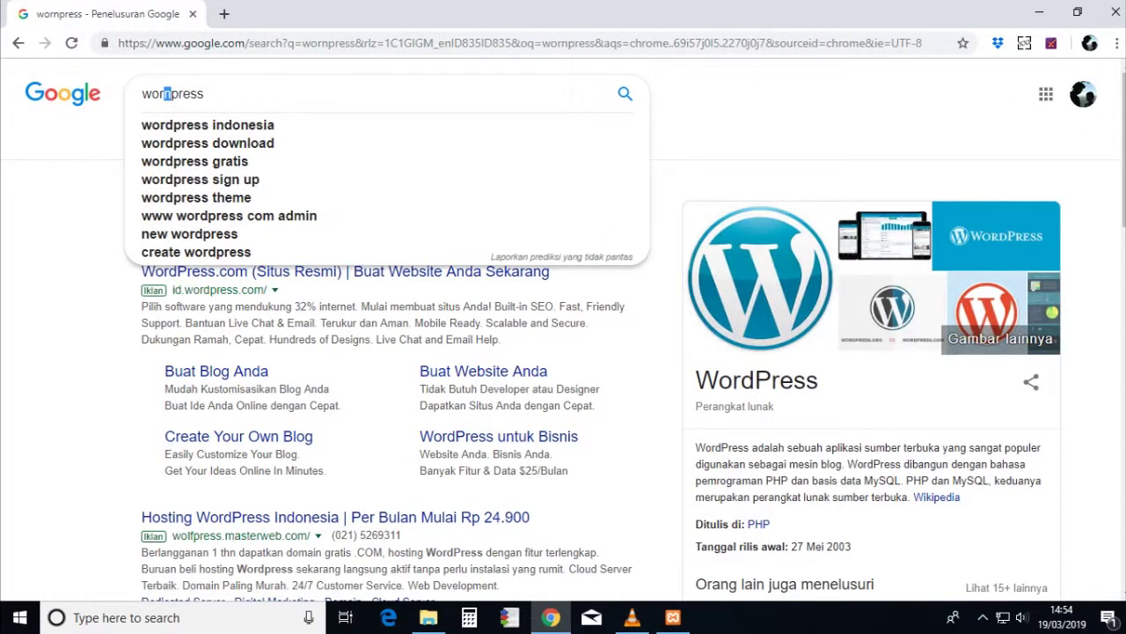
type("d")
key("Return")
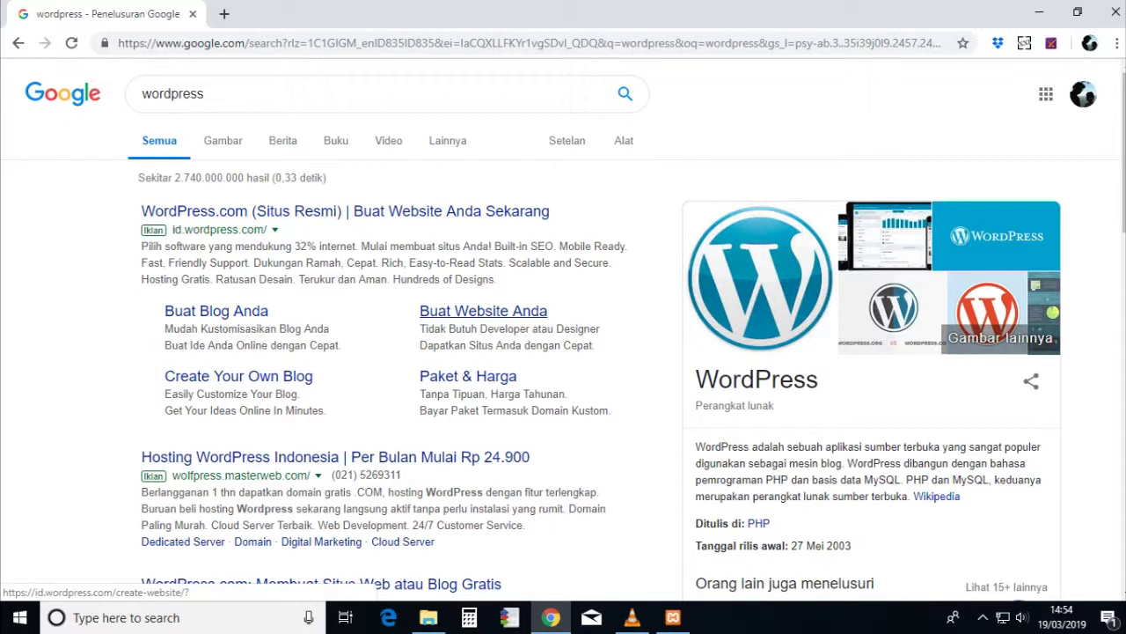
left_click(343, 211)
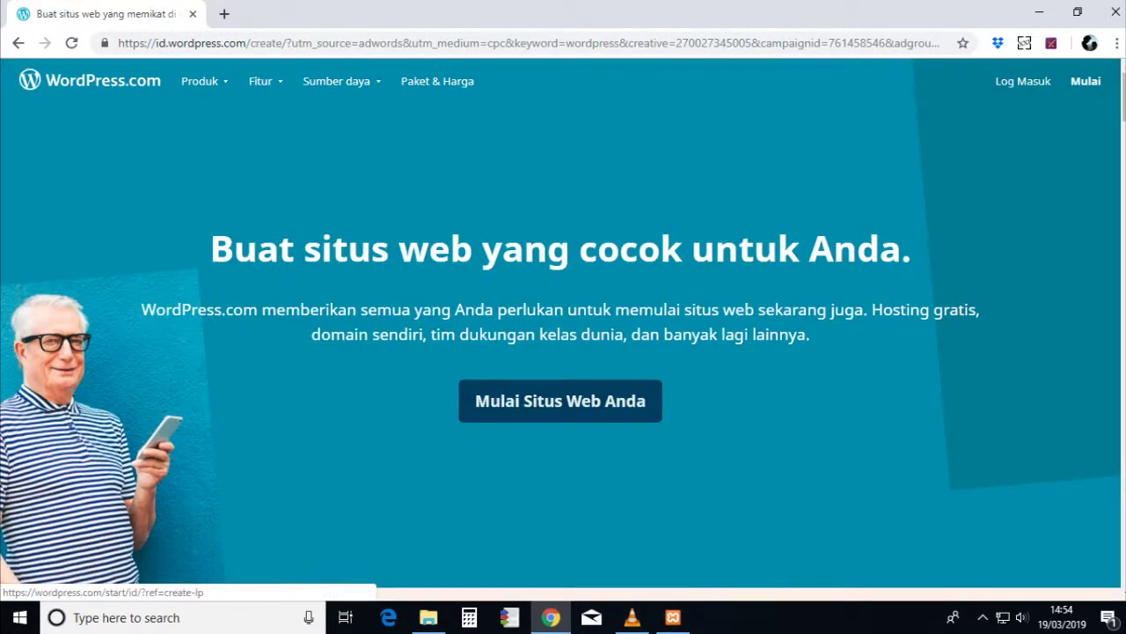
left_click(561, 400)
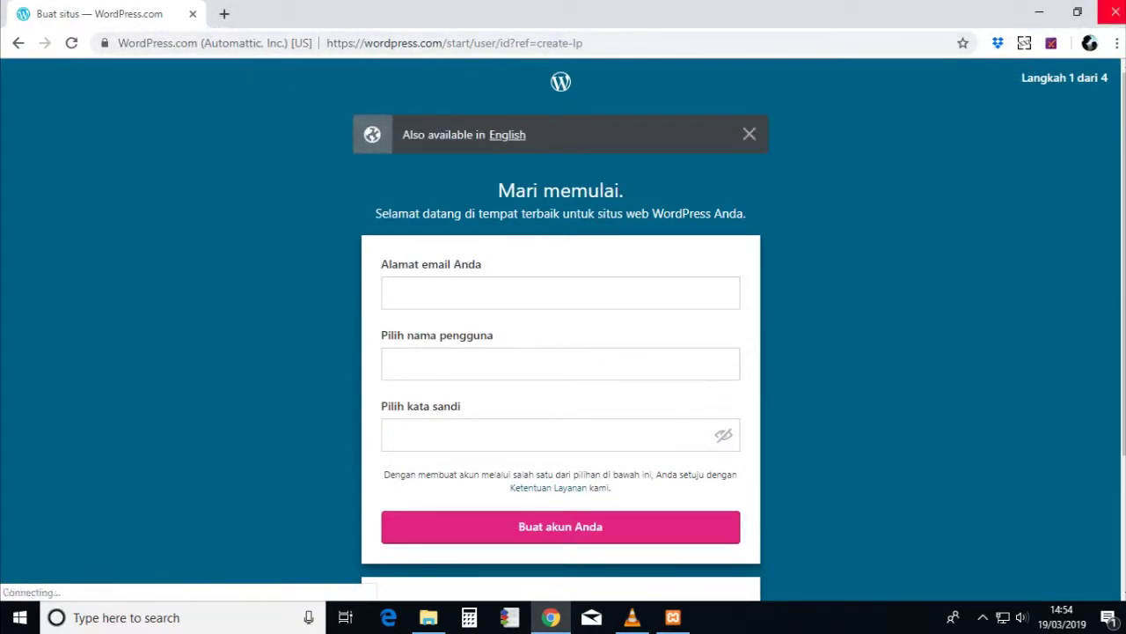
- Go to wordpress.org and open the Get WordPress download page
left_click(454, 42)
type("wor")
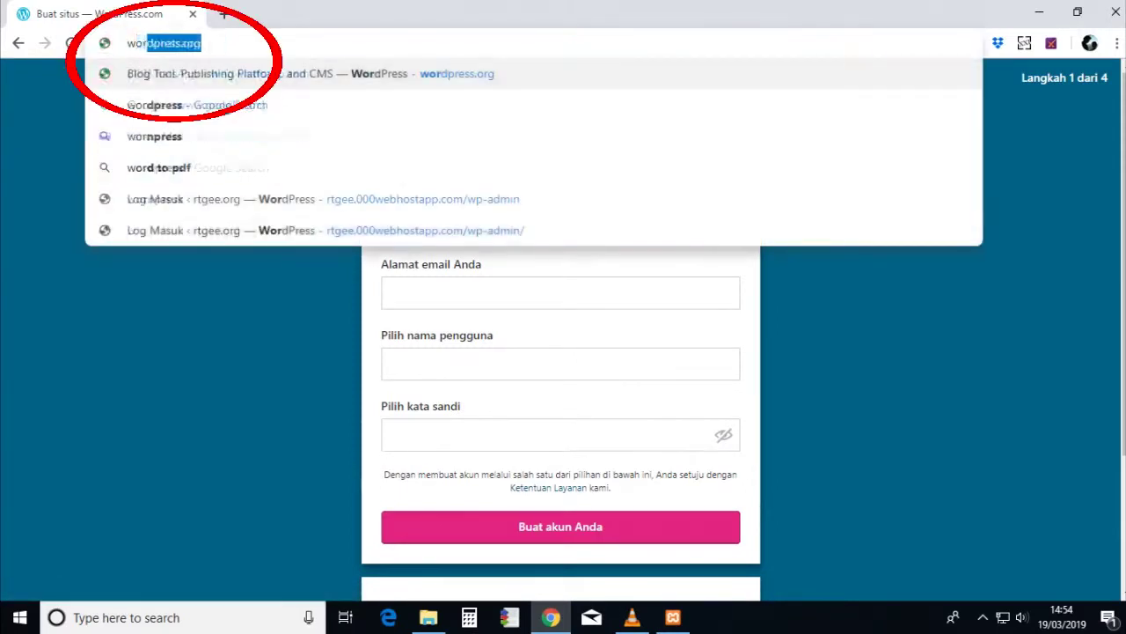
type("dpress")
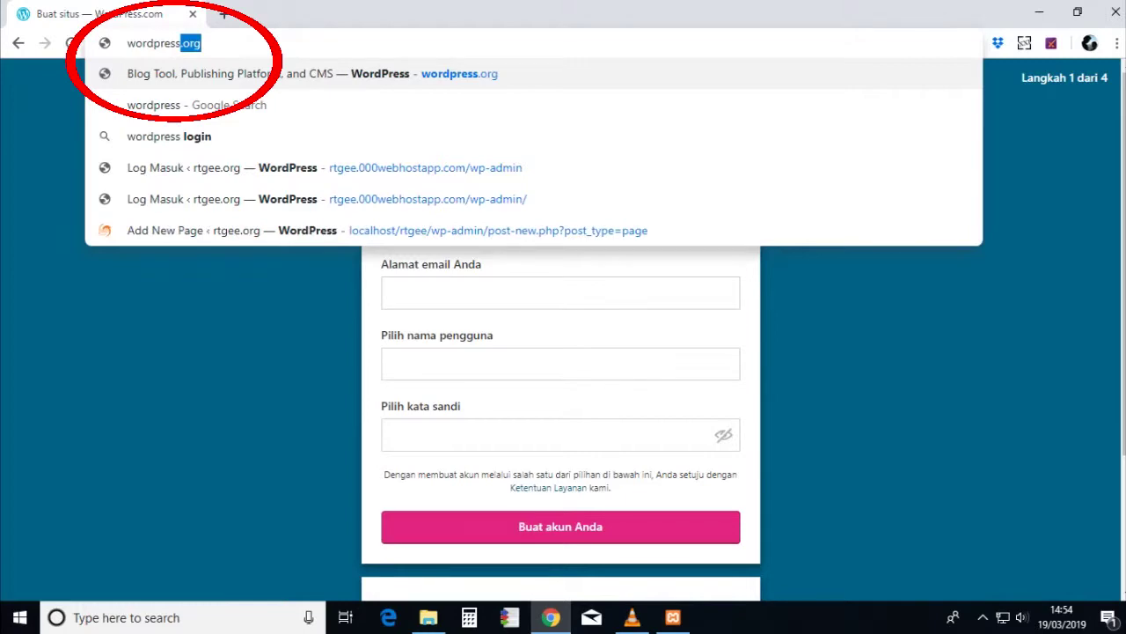
type(".org")
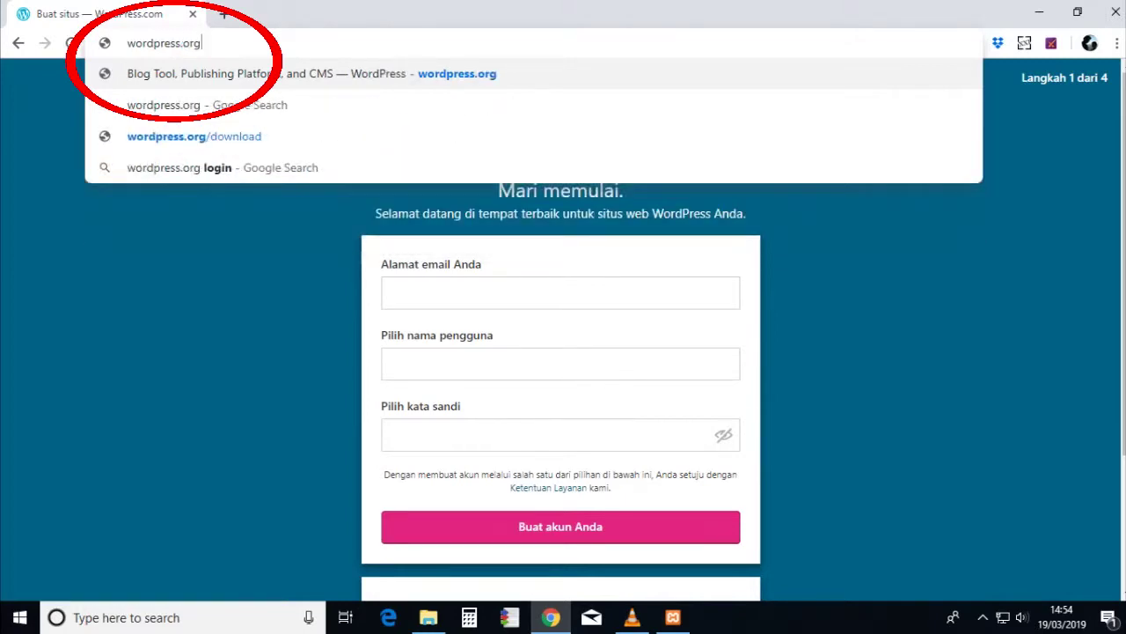
key("Return")
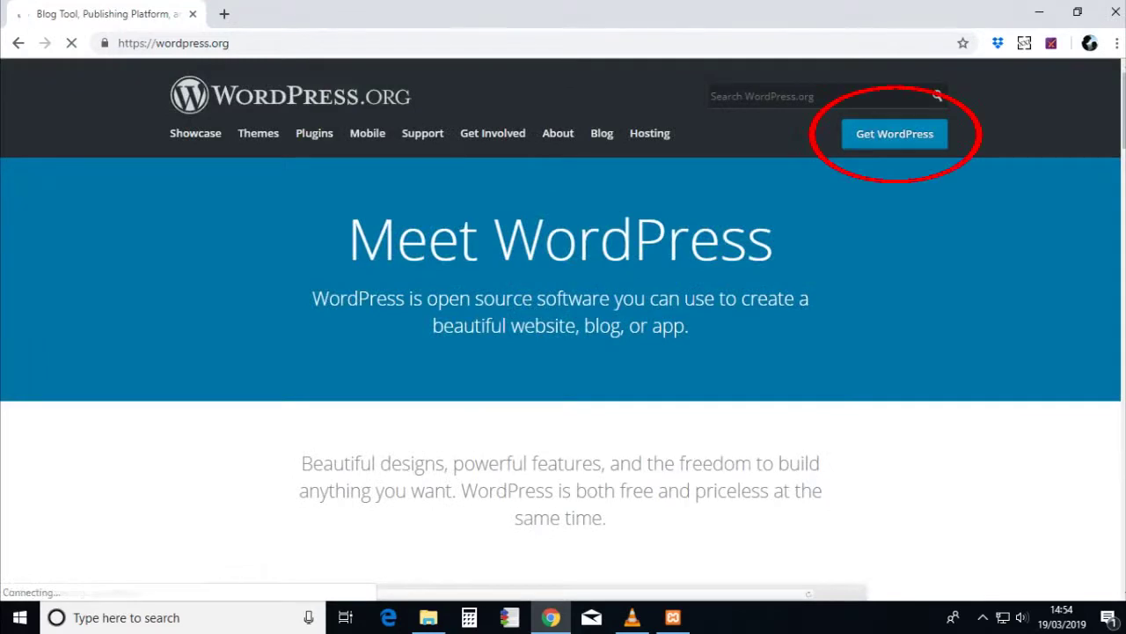
left_click(895, 134)
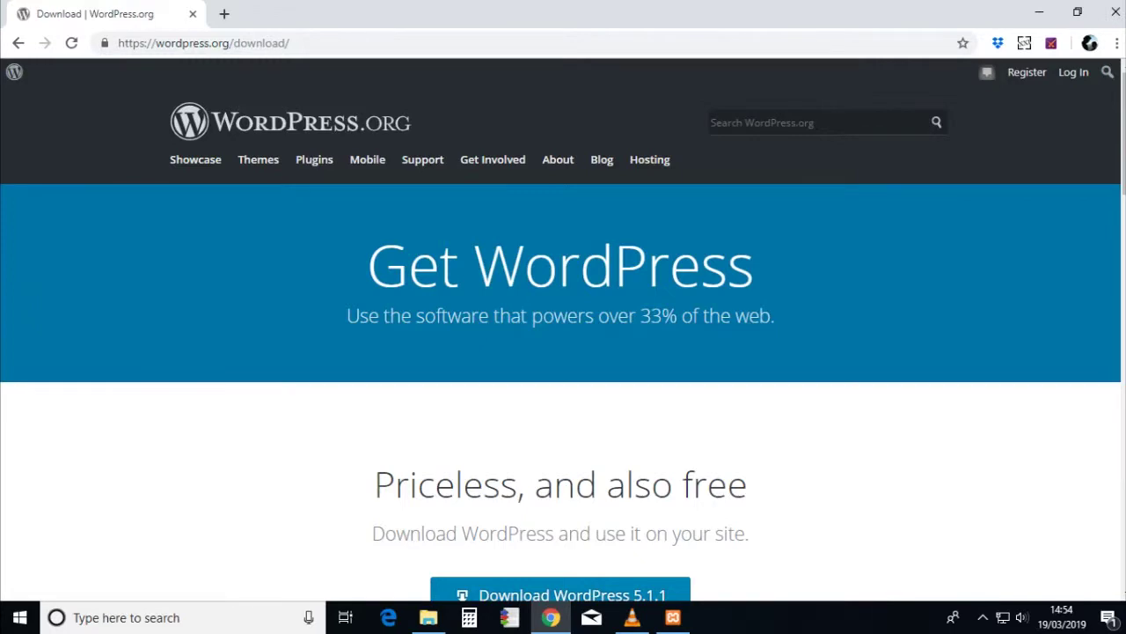
scroll(561, 264, "down", 4)
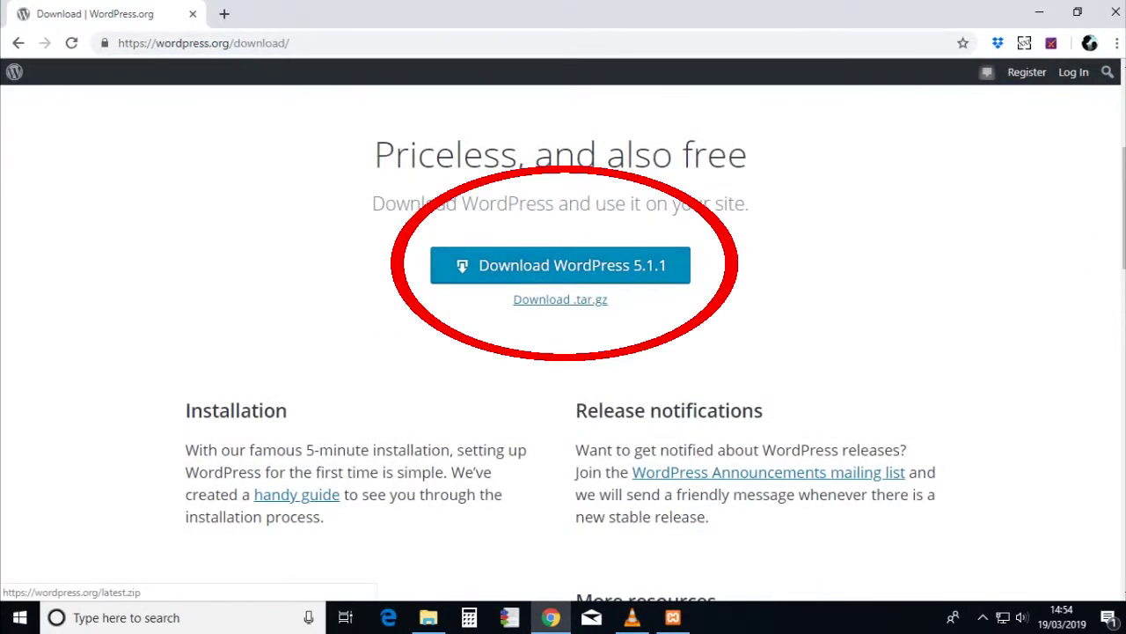
- Download WordPress 5.1.1 and save the zip into the Desktop wordpress folder
left_click(561, 265)
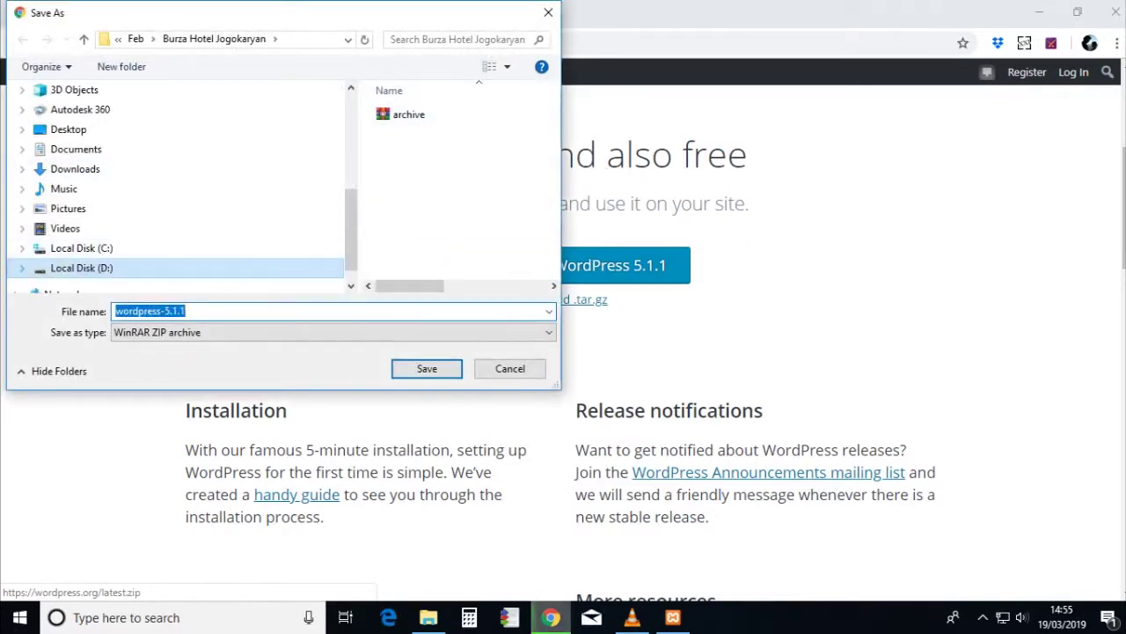
left_click(68, 129)
double_click(407, 114)
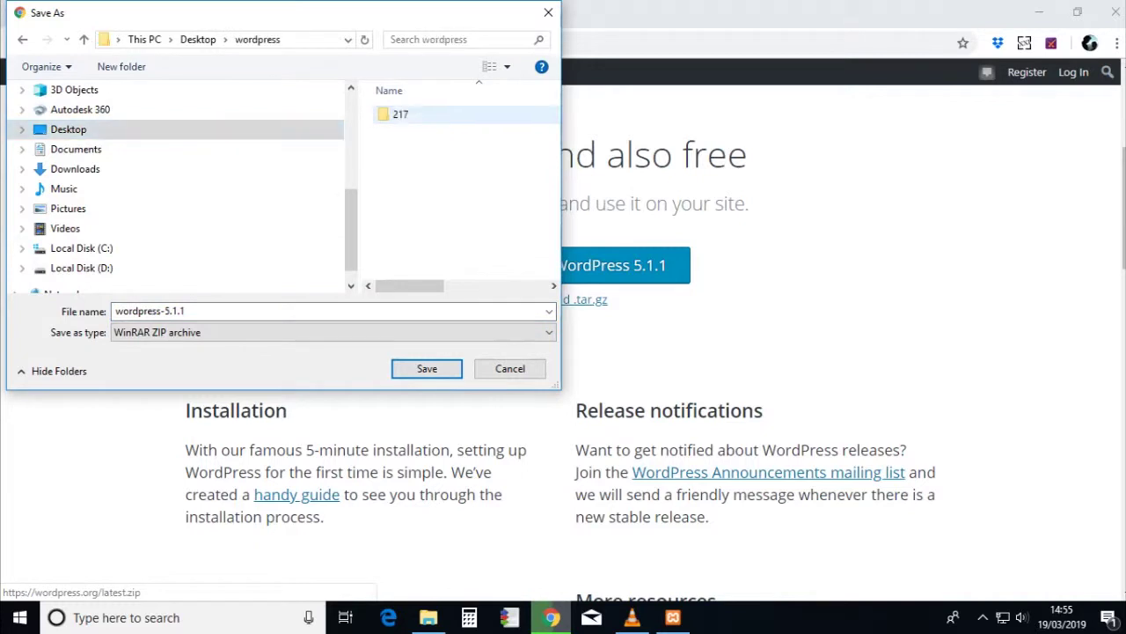
left_click(427, 368)
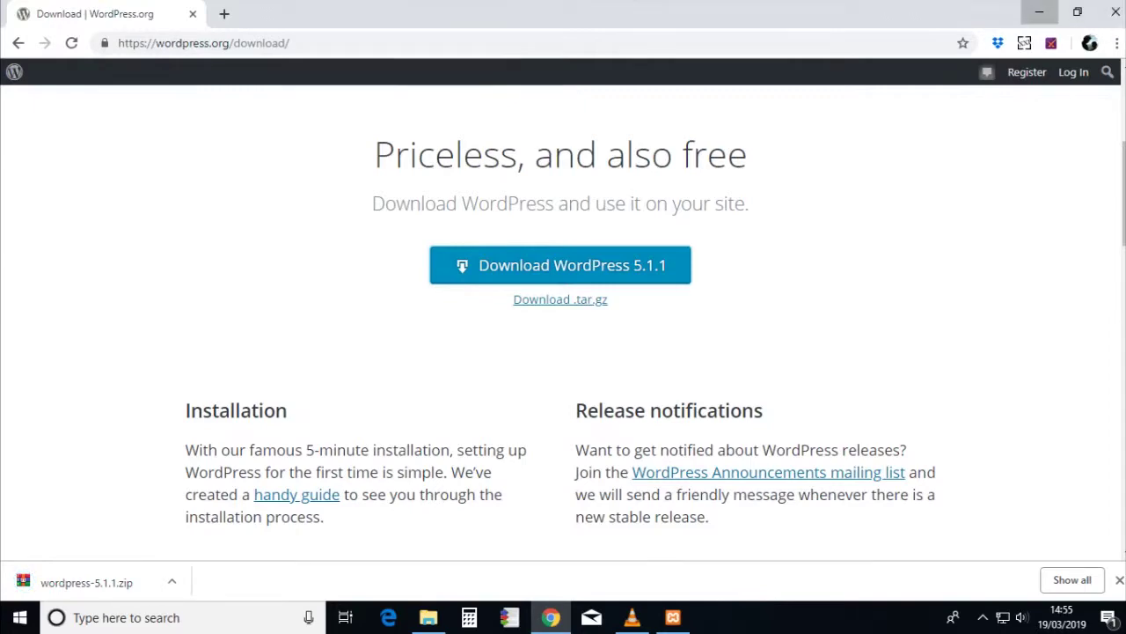
- Close Chrome, finish XAMPP setup keeping English as the panel language, and select the wordpress-5.1.1 zip
left_click(1115, 13)
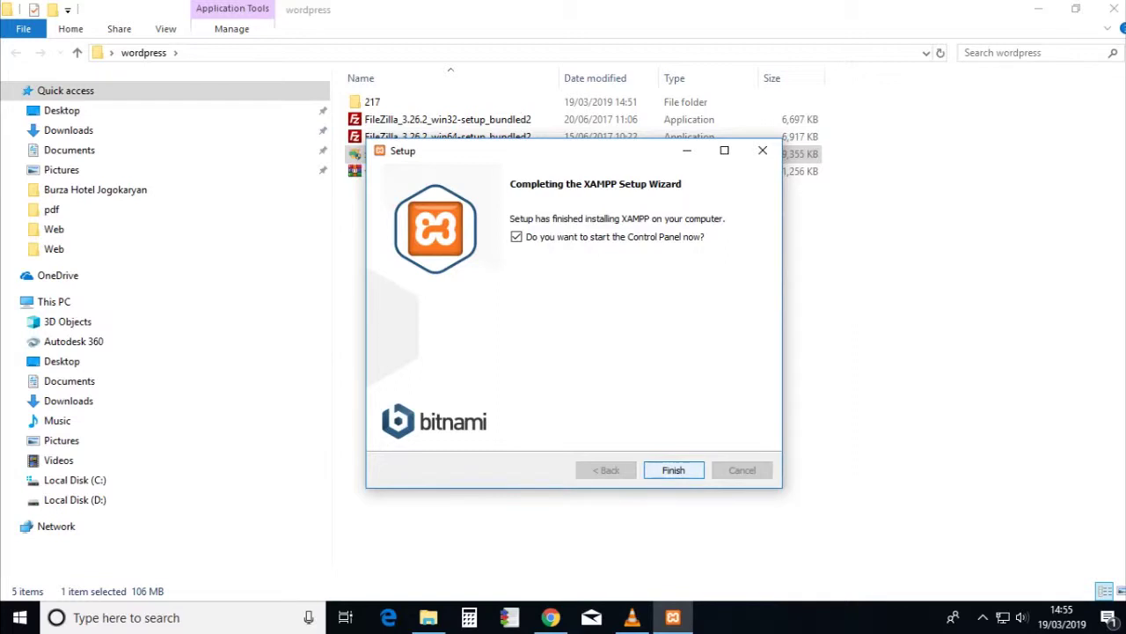
key("Return")
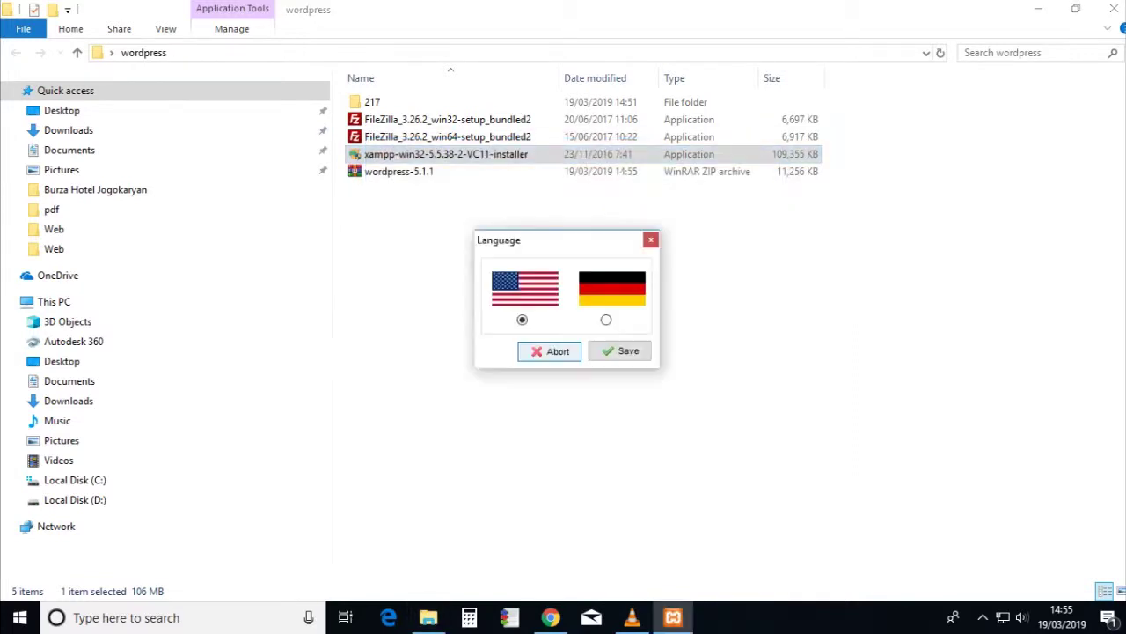
key("Return")
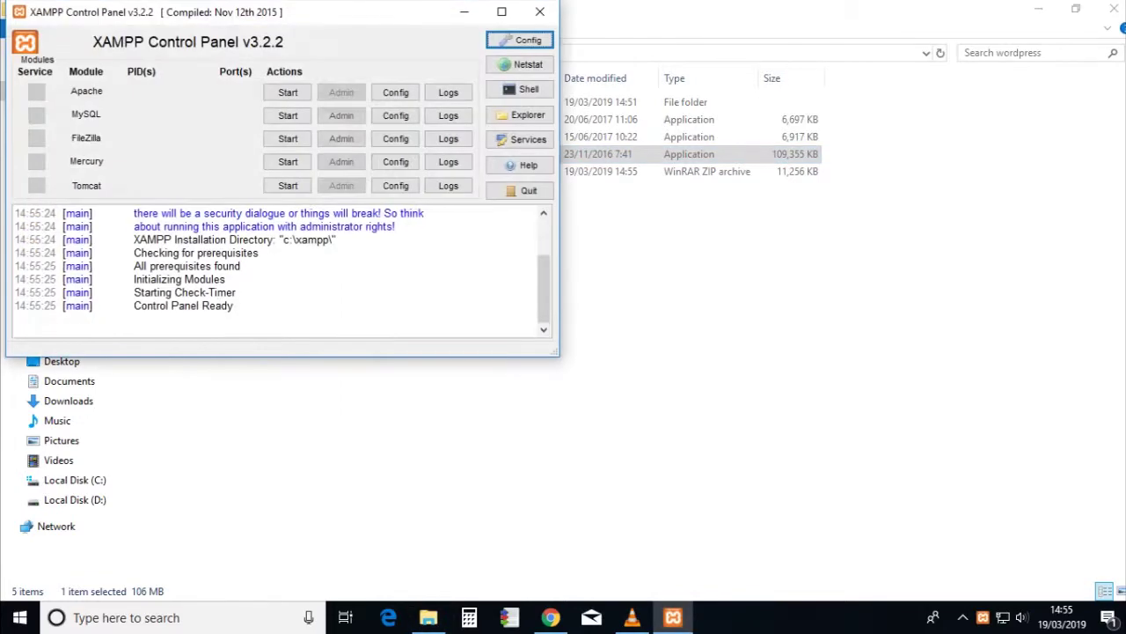
key("alt+Tab")
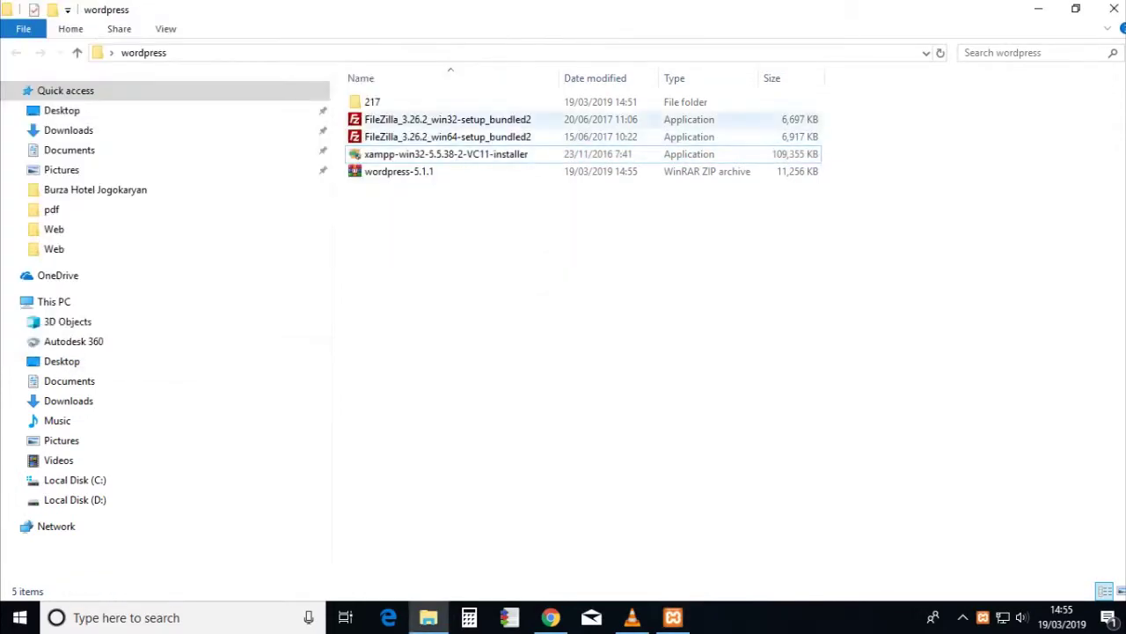
left_click(399, 171)
- Extract the wordpress-5.1.1 zip into the desktop wordpress folder
right_click(399, 171)
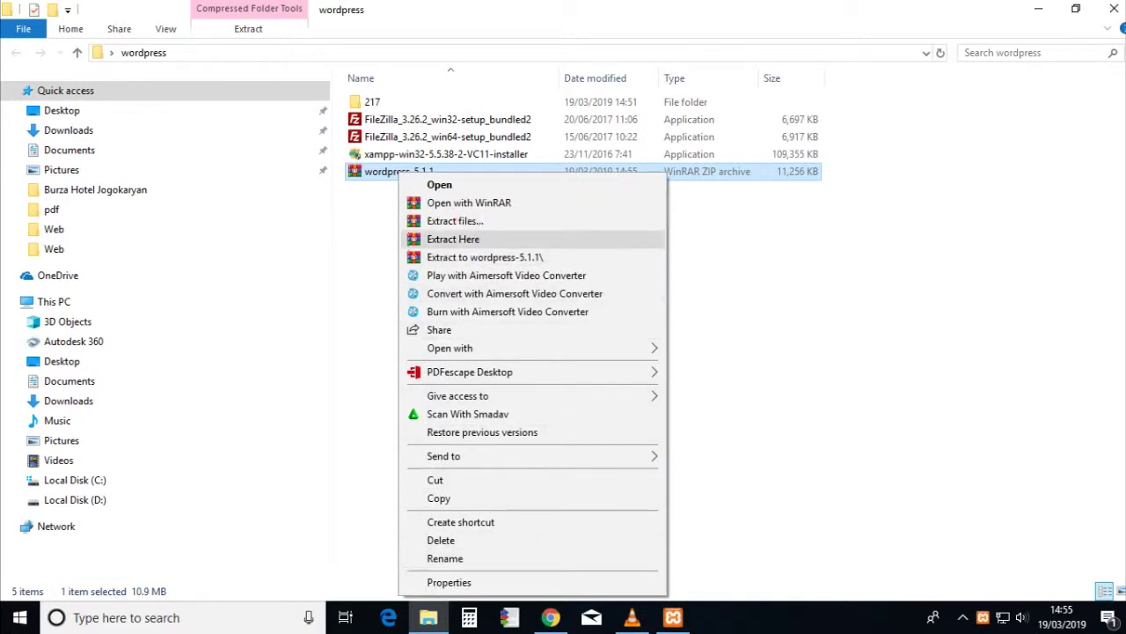
left_click(453, 238)
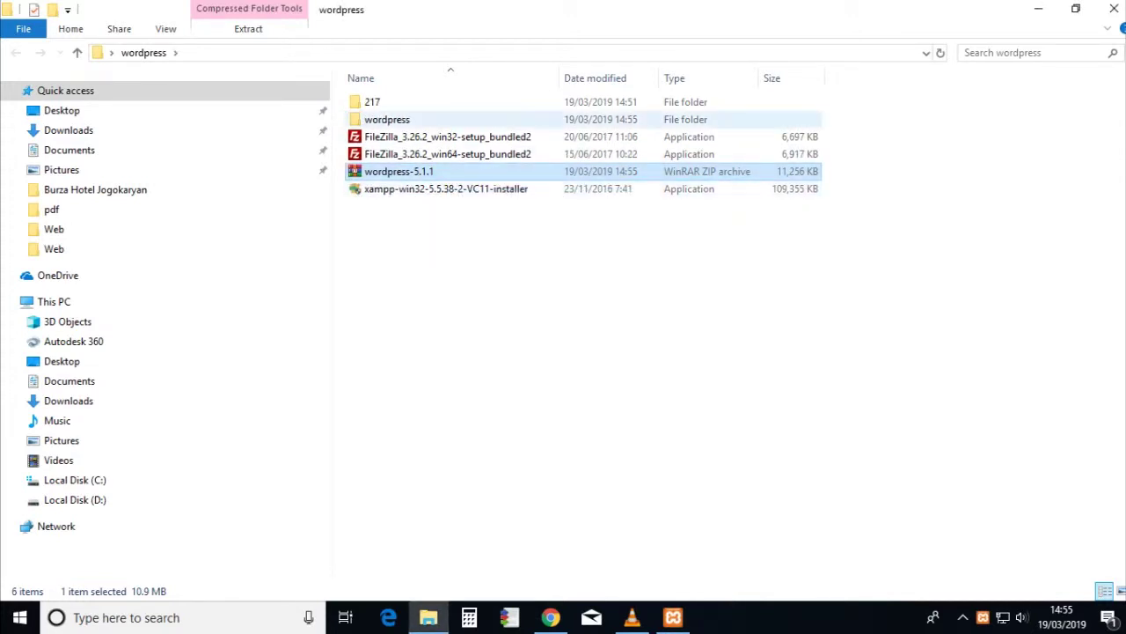
left_click(388, 119)
key("F2")
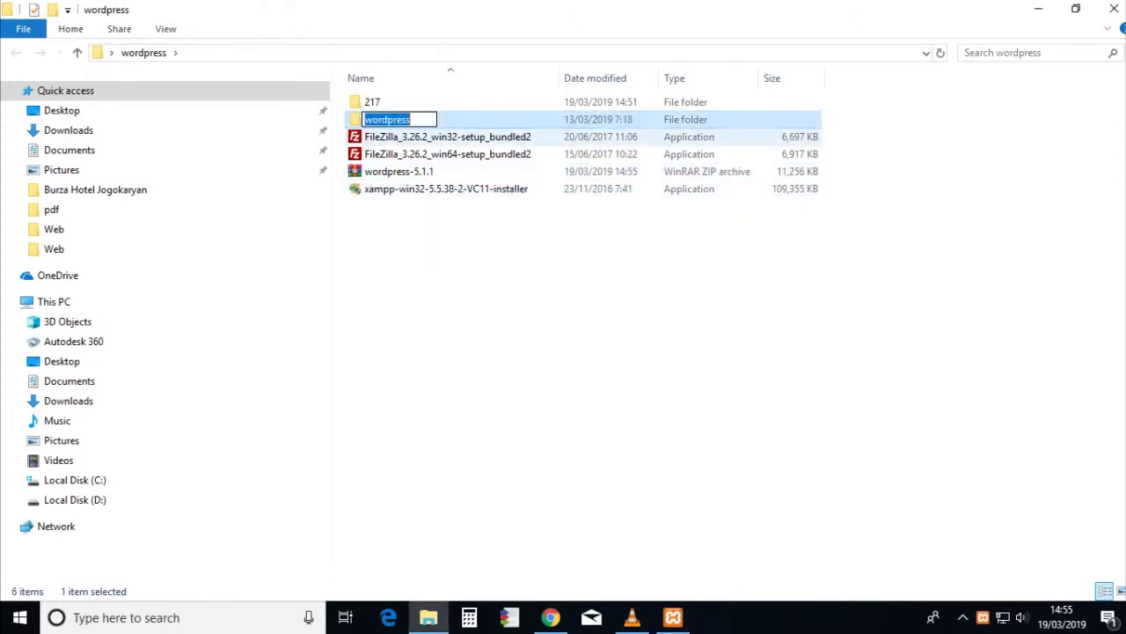
key("Return")
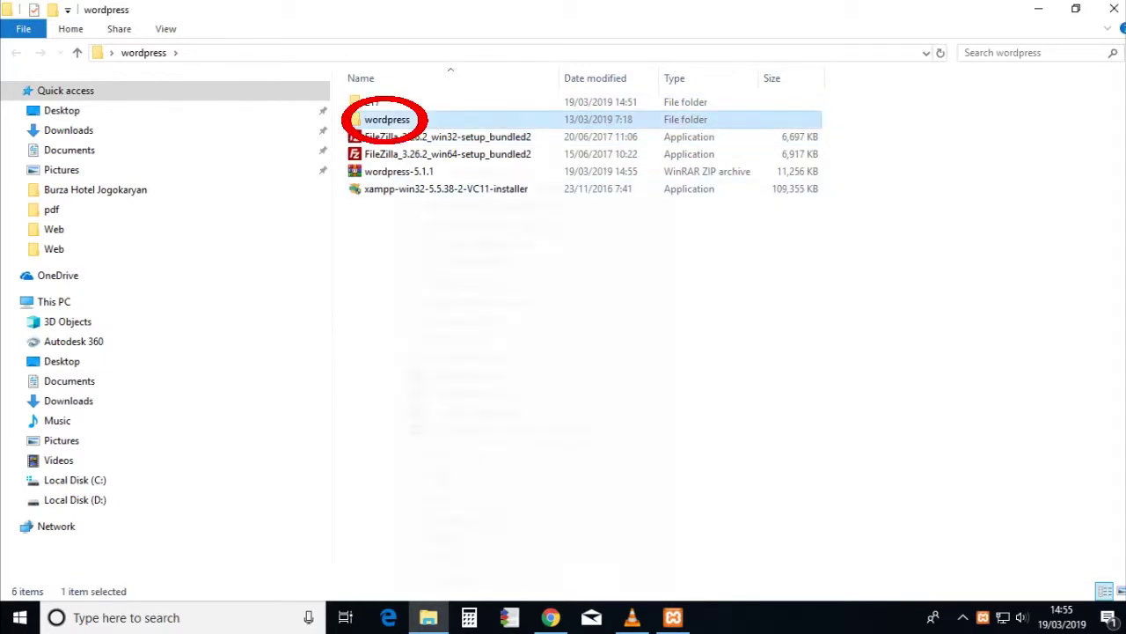
- Copy the extracted wordpress folder into C:\xampp\htdocs
right_click(401, 124)
left_click(441, 496)
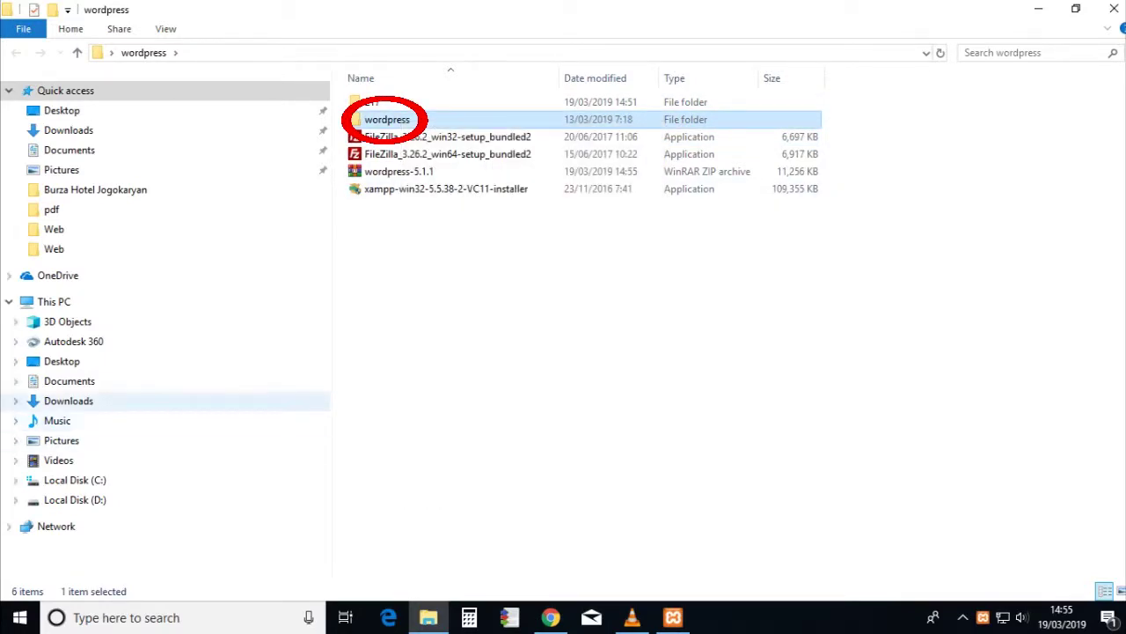
left_click(14, 480)
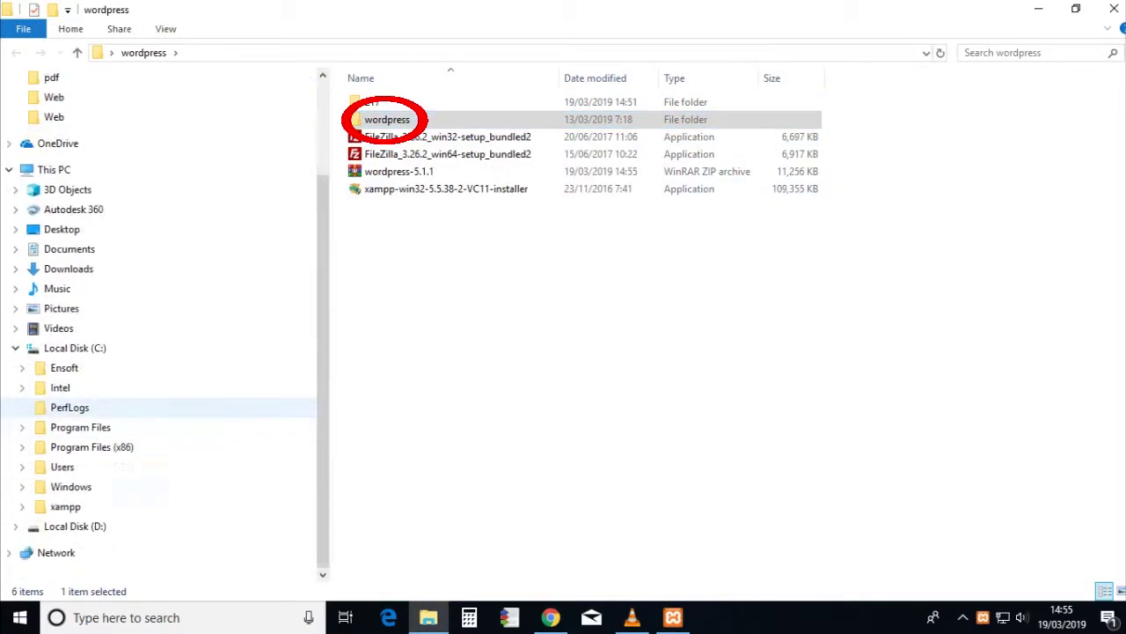
left_click(22, 506)
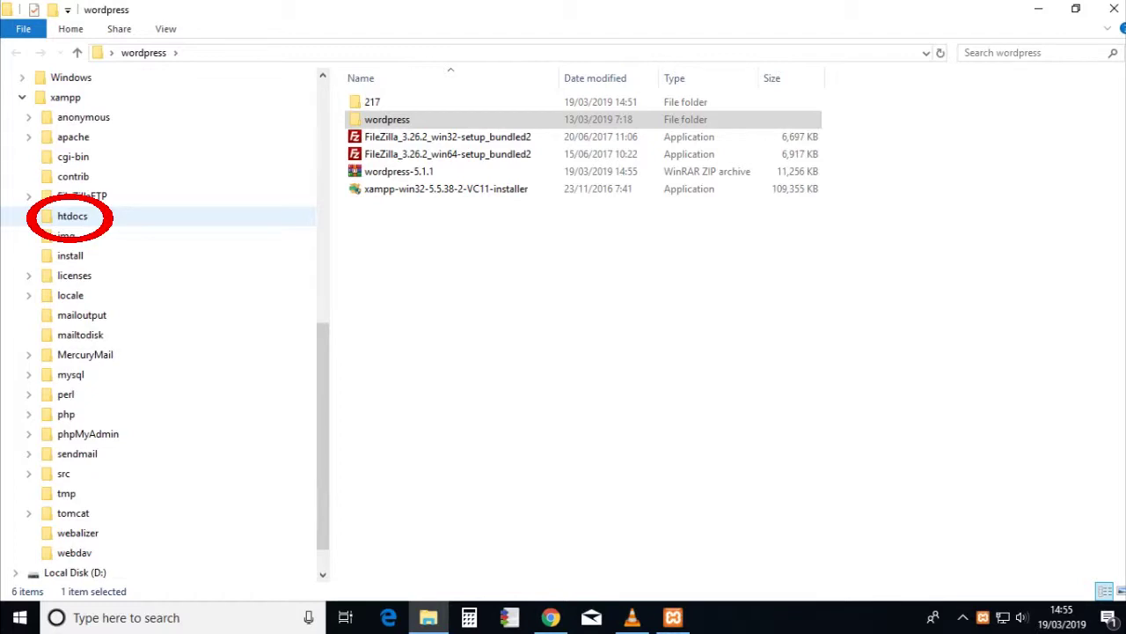
left_click(72, 215)
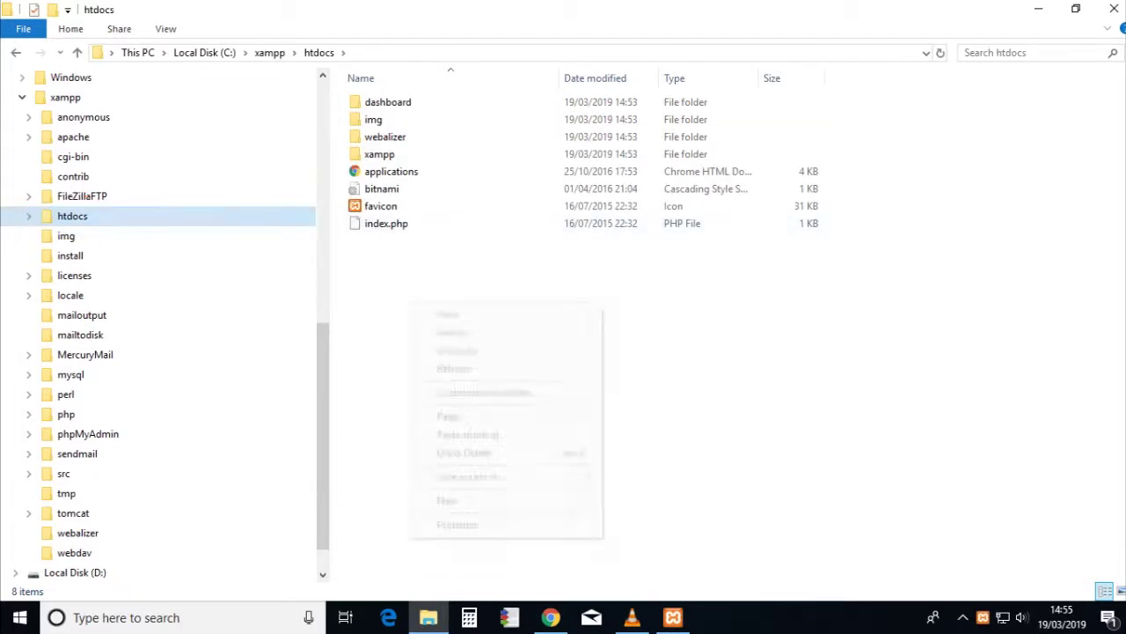
right_click(410, 303)
left_click(449, 416)
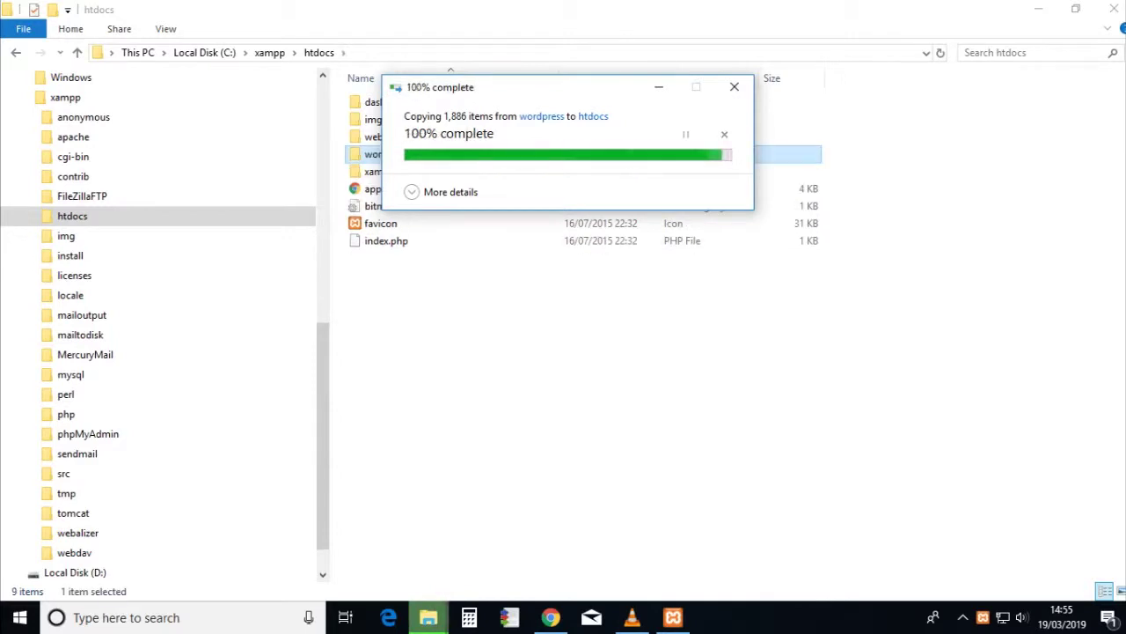
- Rename the copied folder to 217 and return to the wordpress download folder
key("F2")
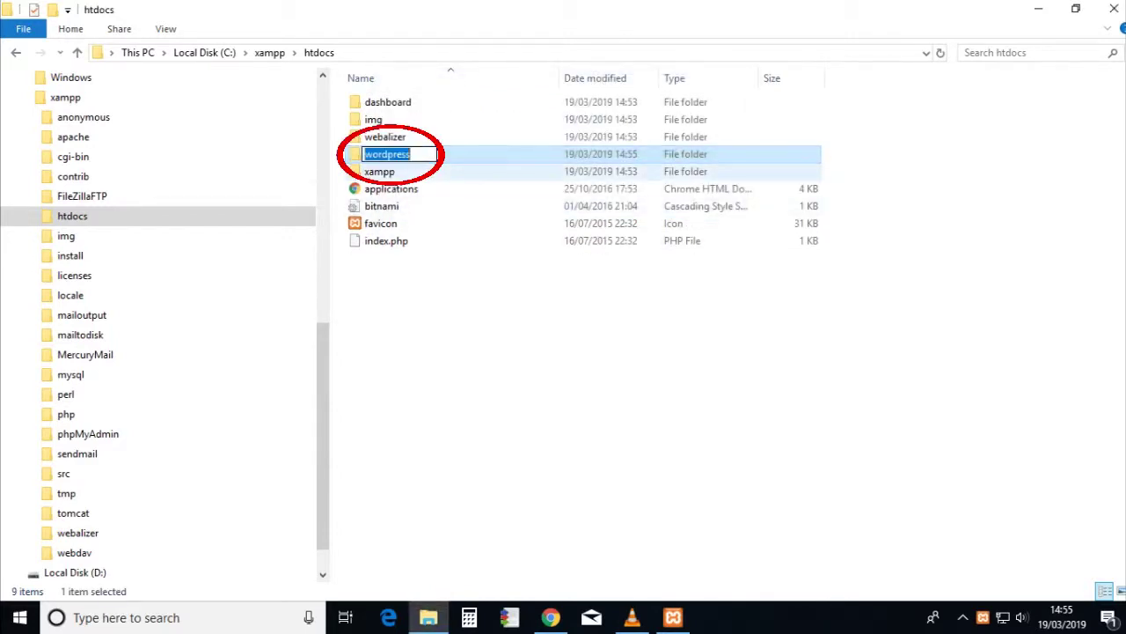
type("217")
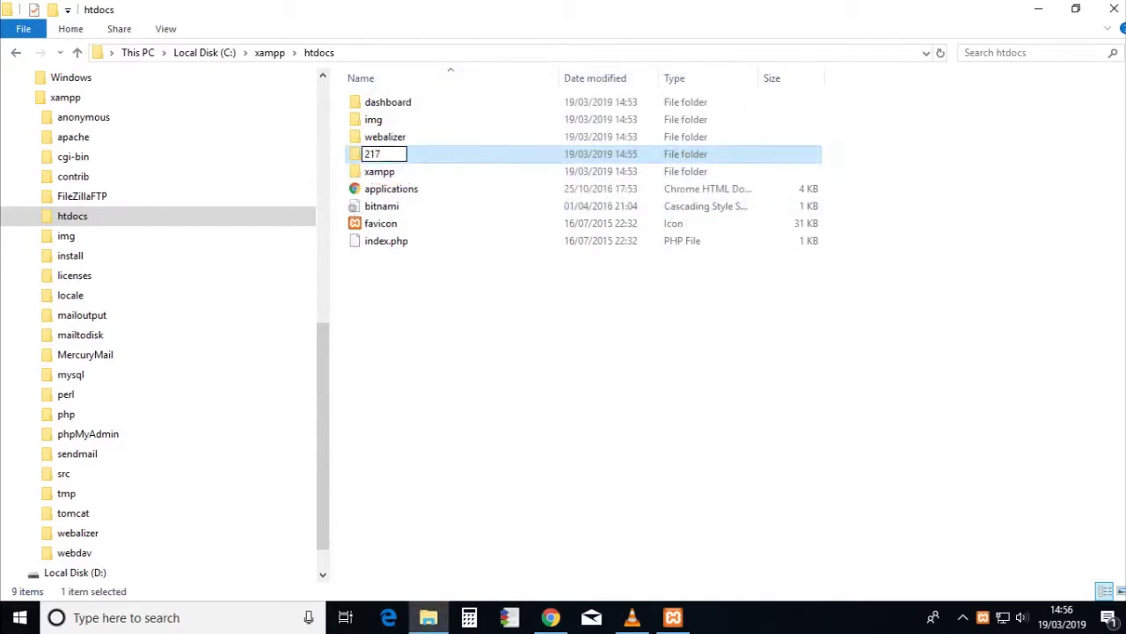
key("Return")
key("alt+Left")
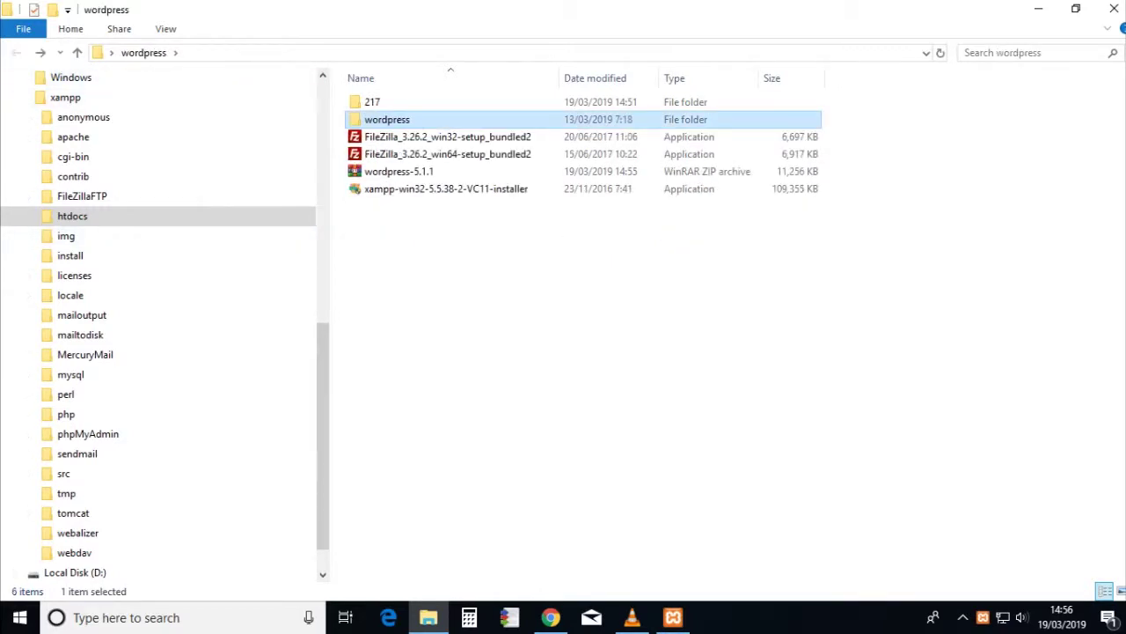
- Start Apache and MySQL in the XAMPP Control Panel, then close the panel and return to Chrome
left_click(673, 617)
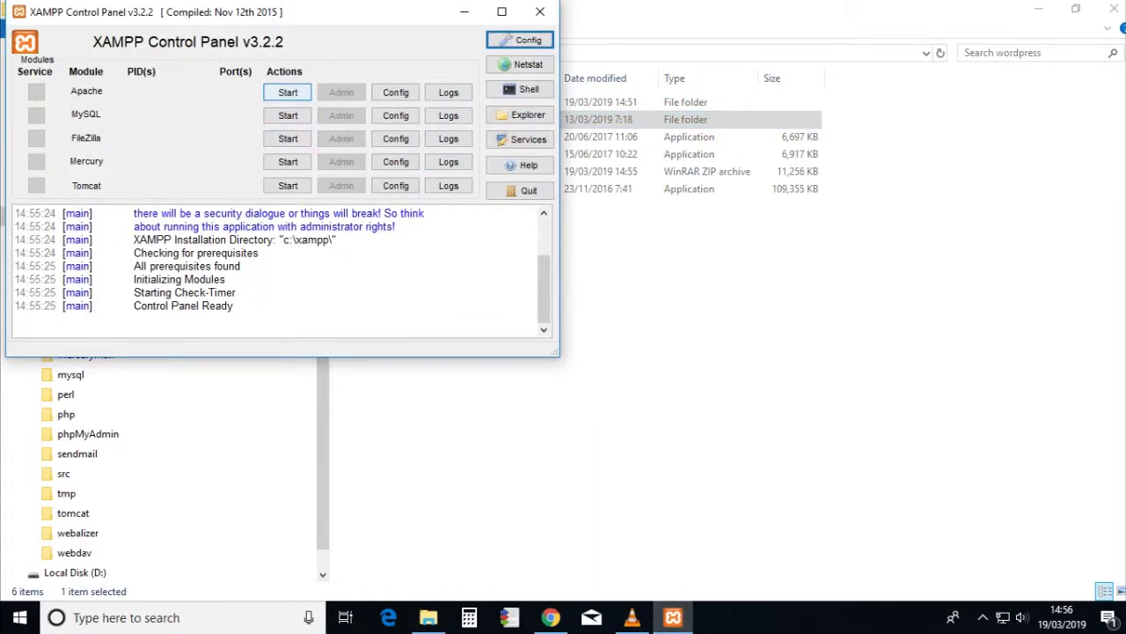
left_click(288, 92)
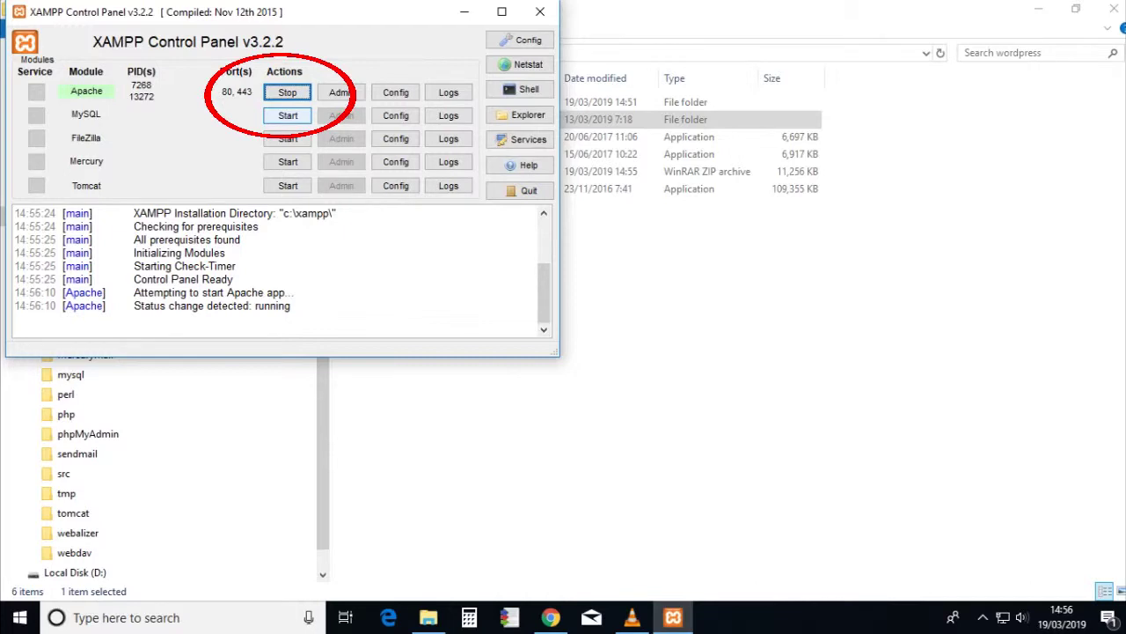
left_click(288, 115)
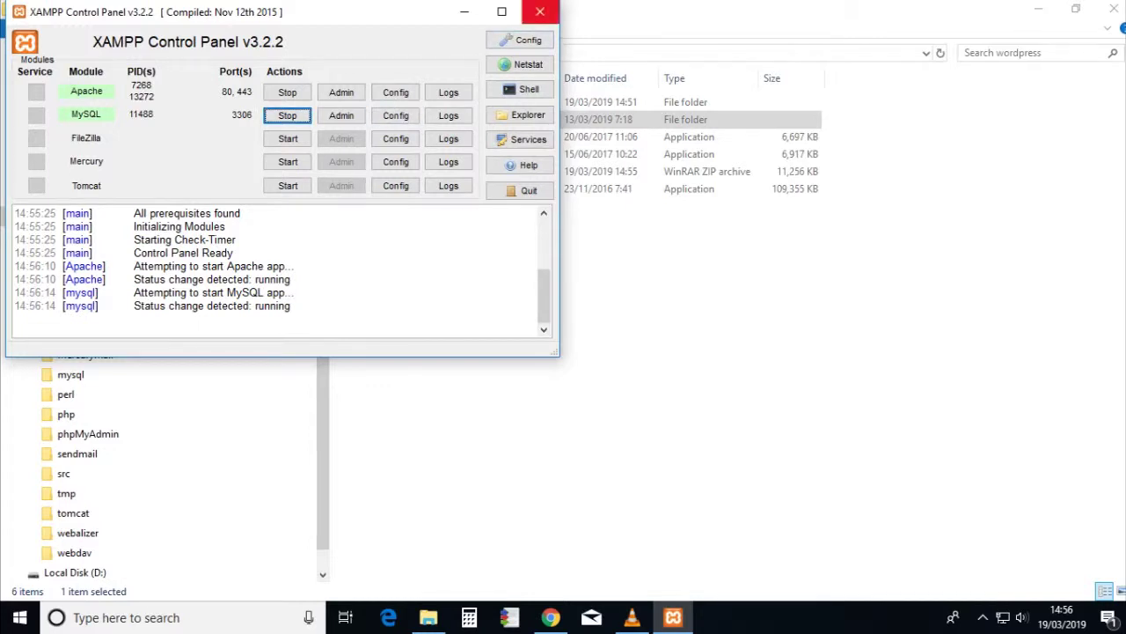
left_click(539, 12)
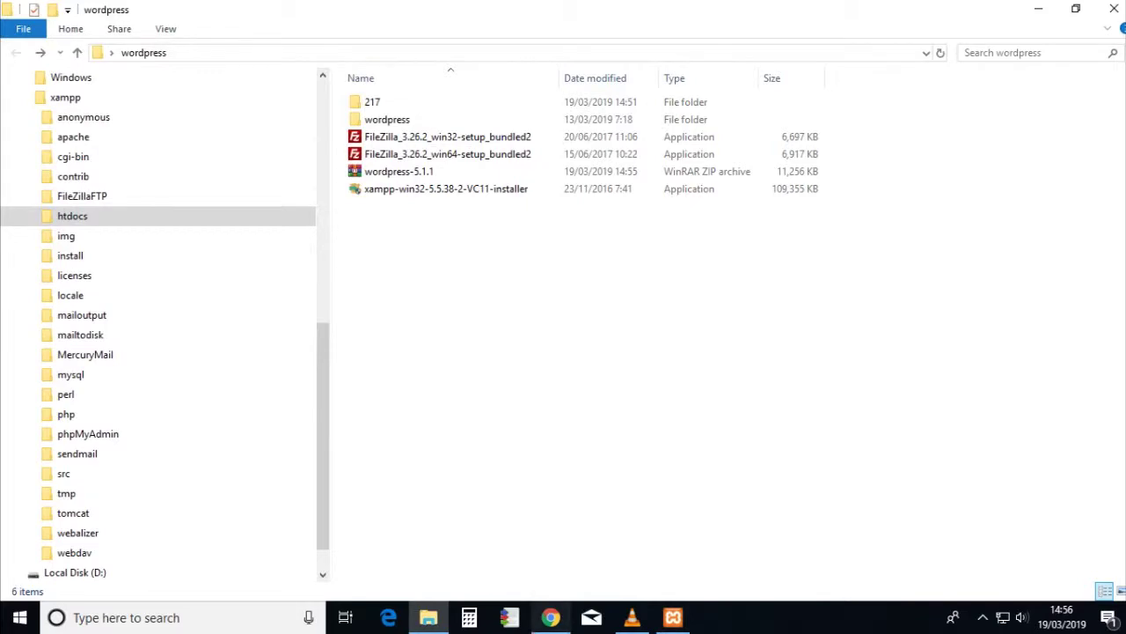
left_click(550, 616)
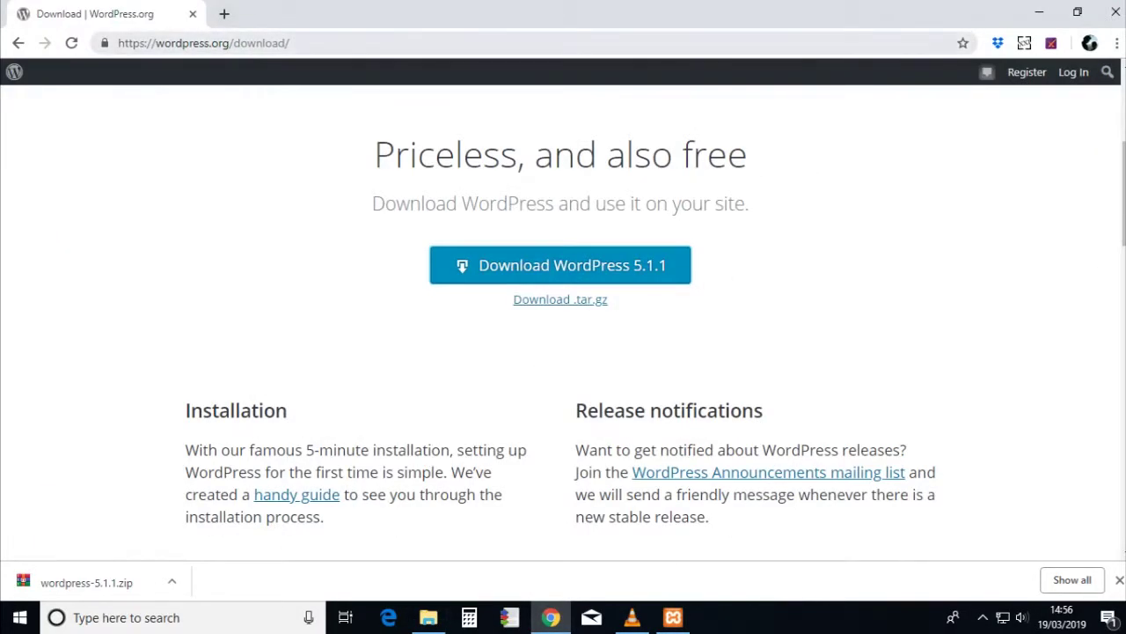
key("ctrl+t")
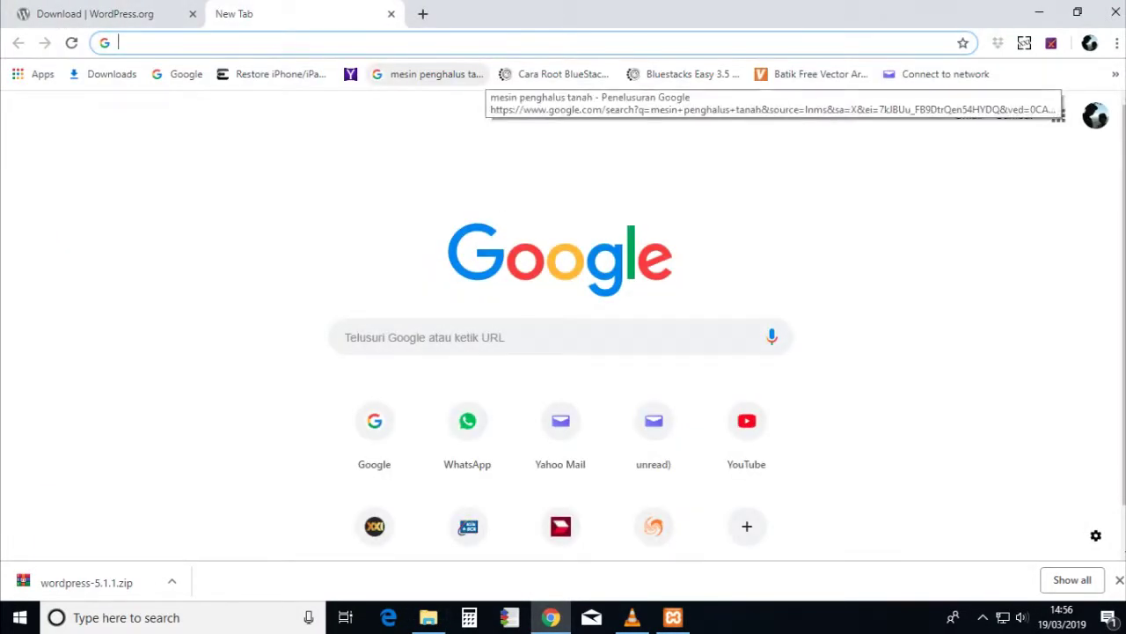
- Load localhost/phpmyadmin in the new tab
type("localh")
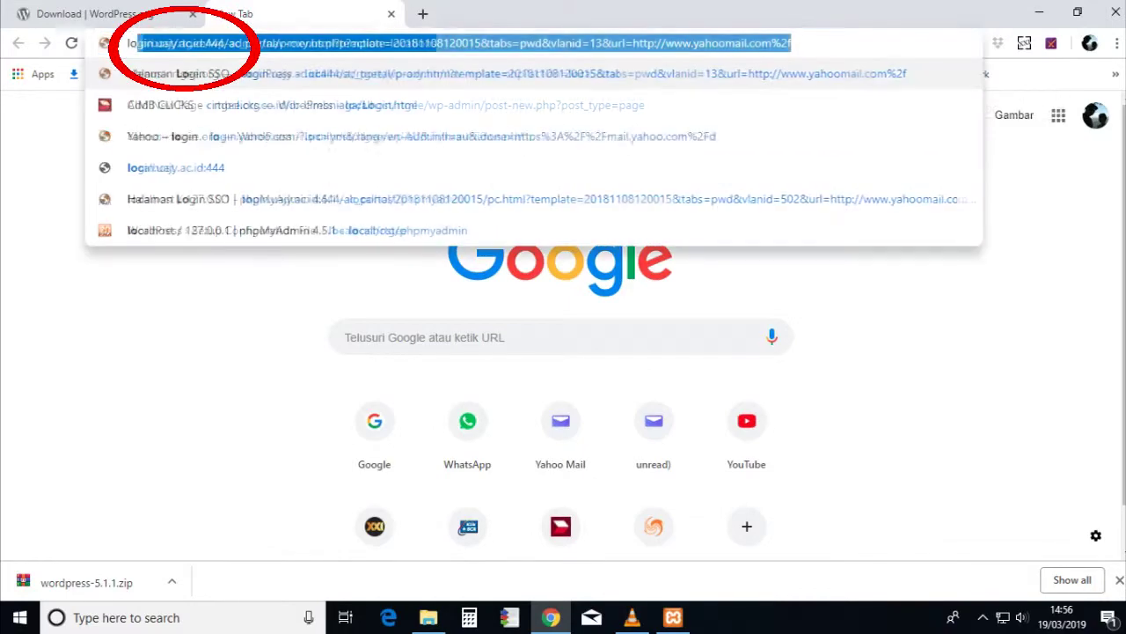
type("ost")
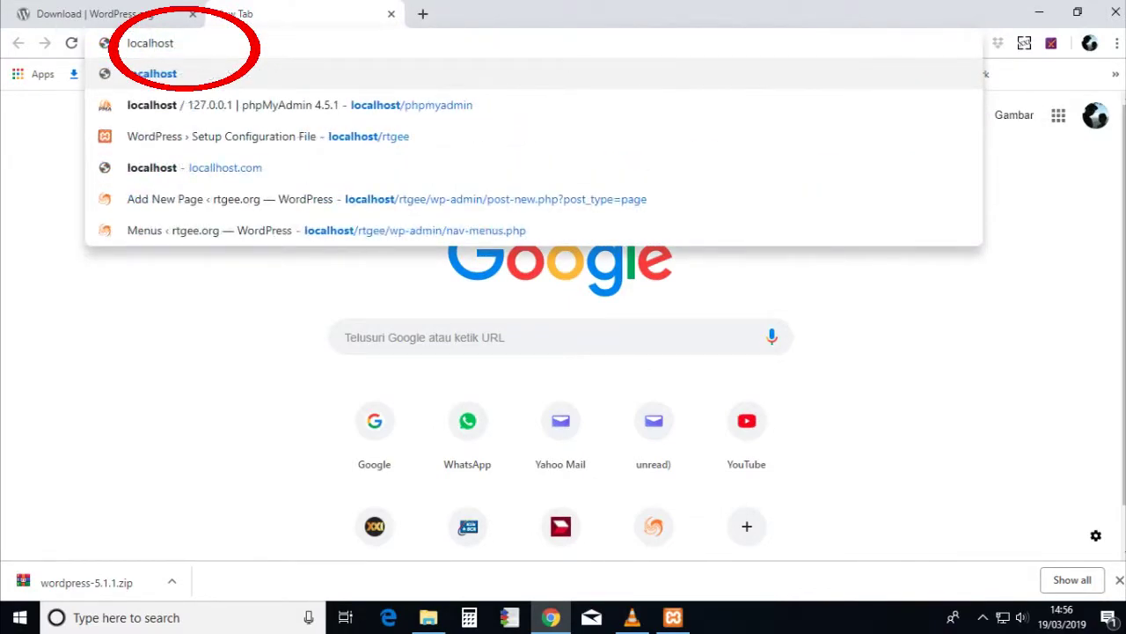
type("/")
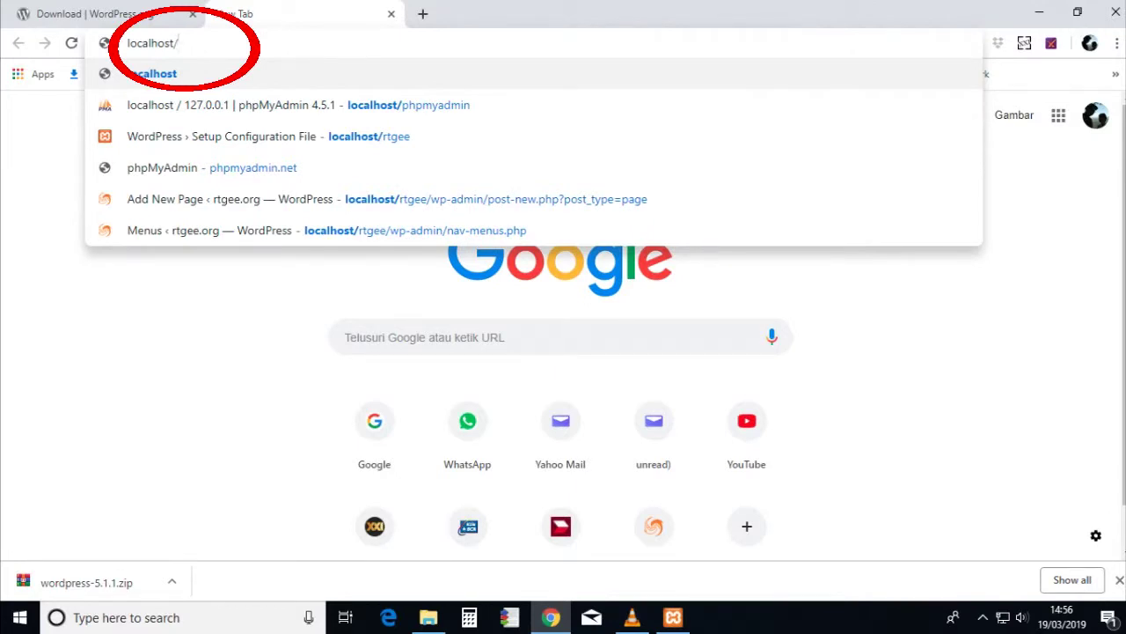
type("php")
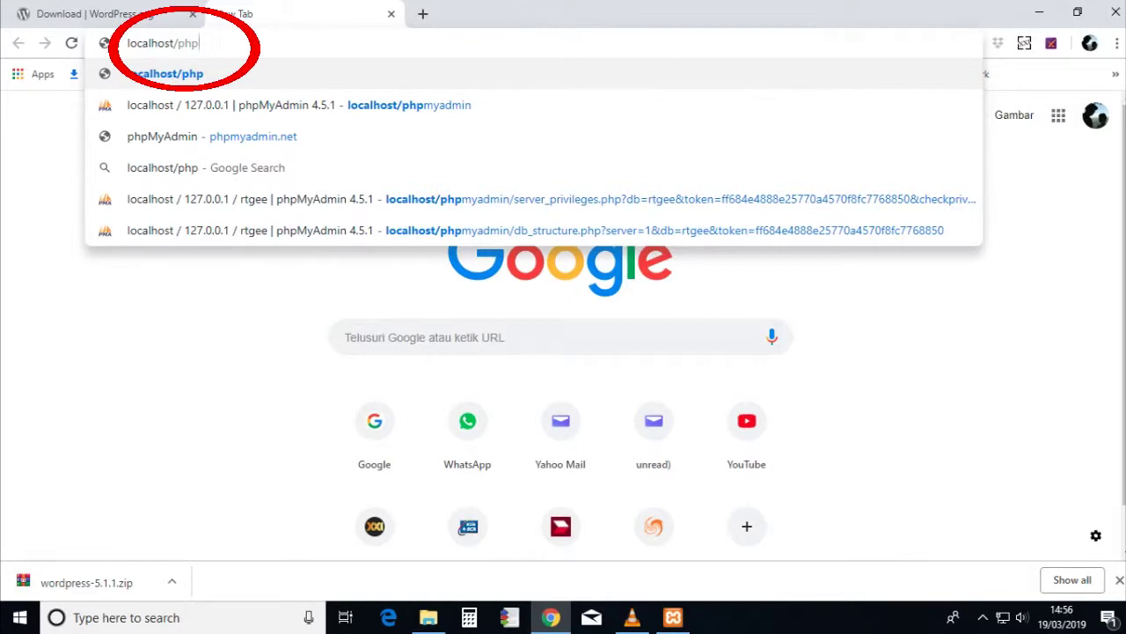
key("Down")
key("Return")
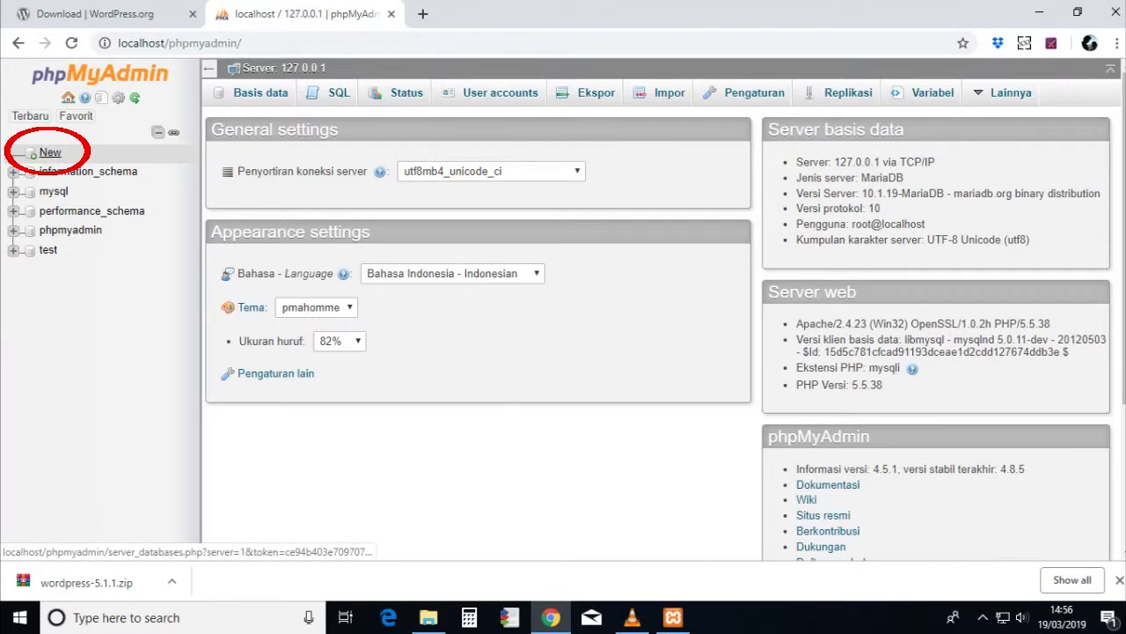
- Create an empty phpMyAdmin database named 217
left_click(49, 153)
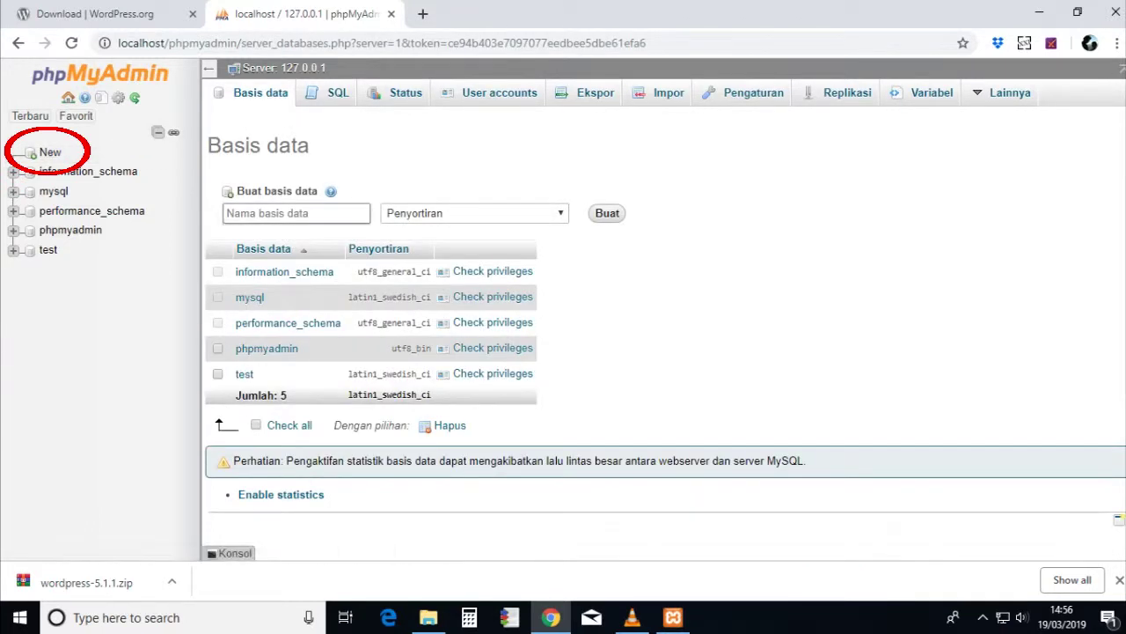
left_click(295, 213)
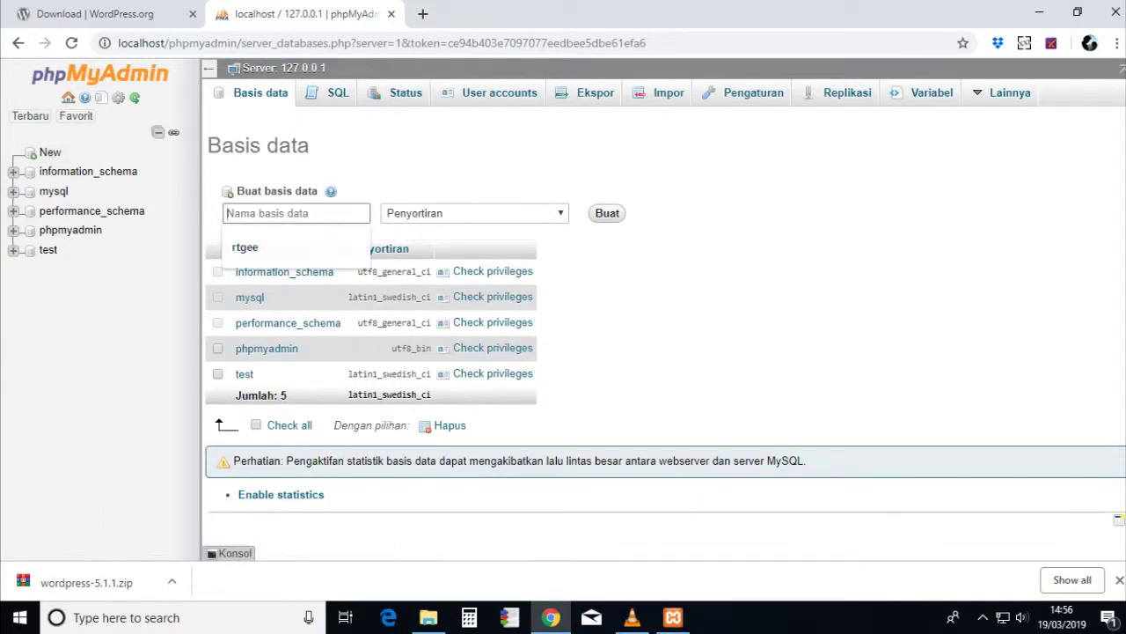
type("217")
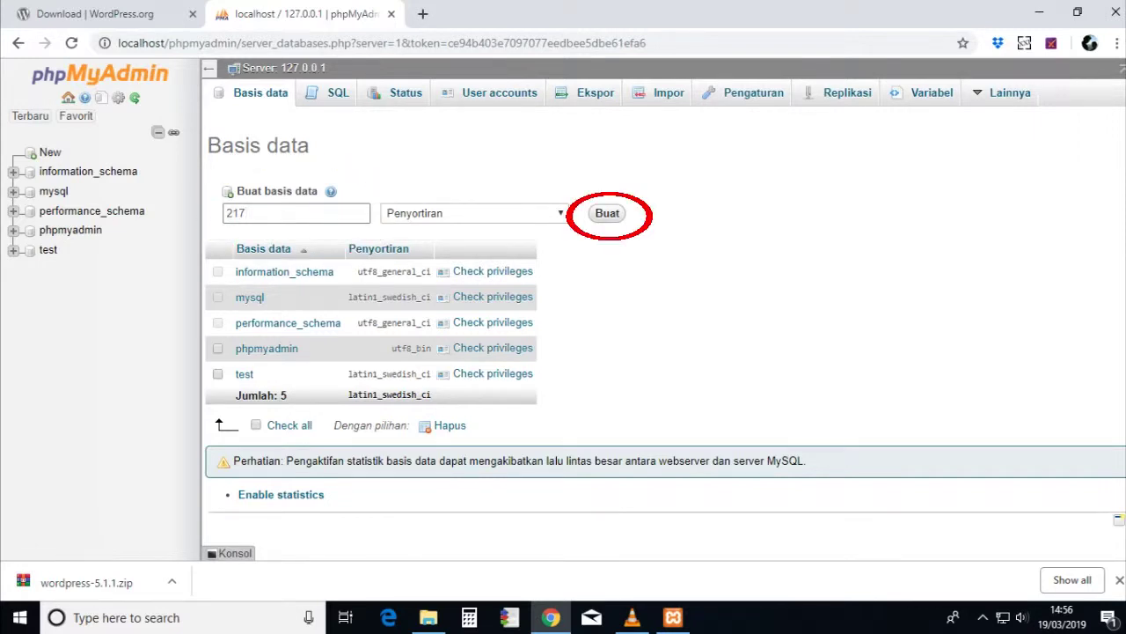
key("Return")
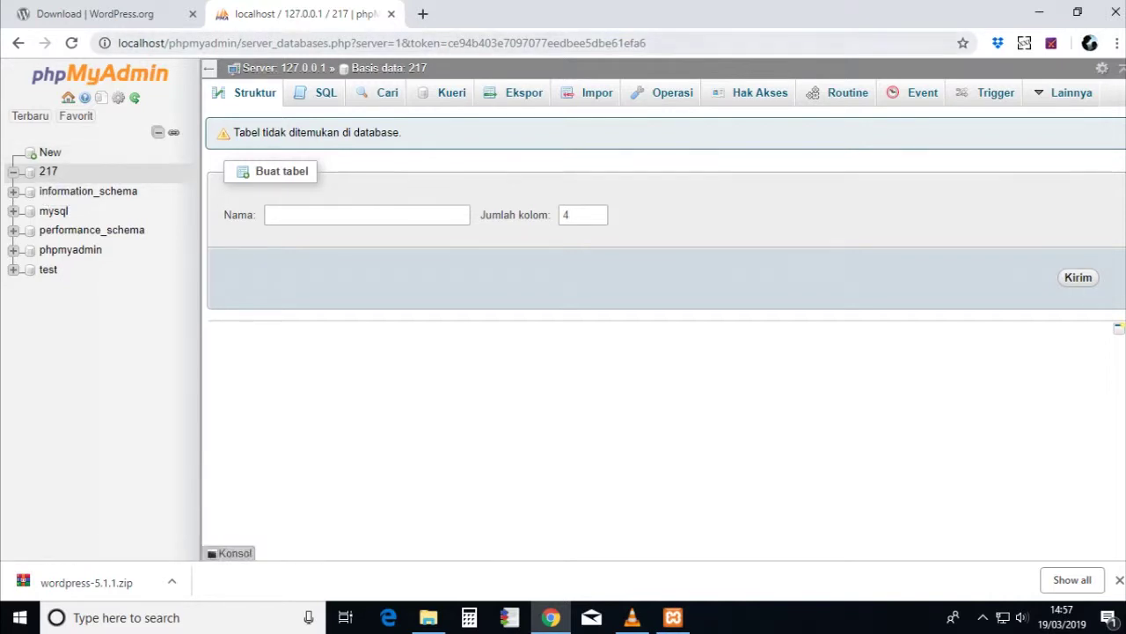
key("ctrl+t")
- Load localhost/217 and choose Bahasa Indonesia as the WordPress setup language
type("l")
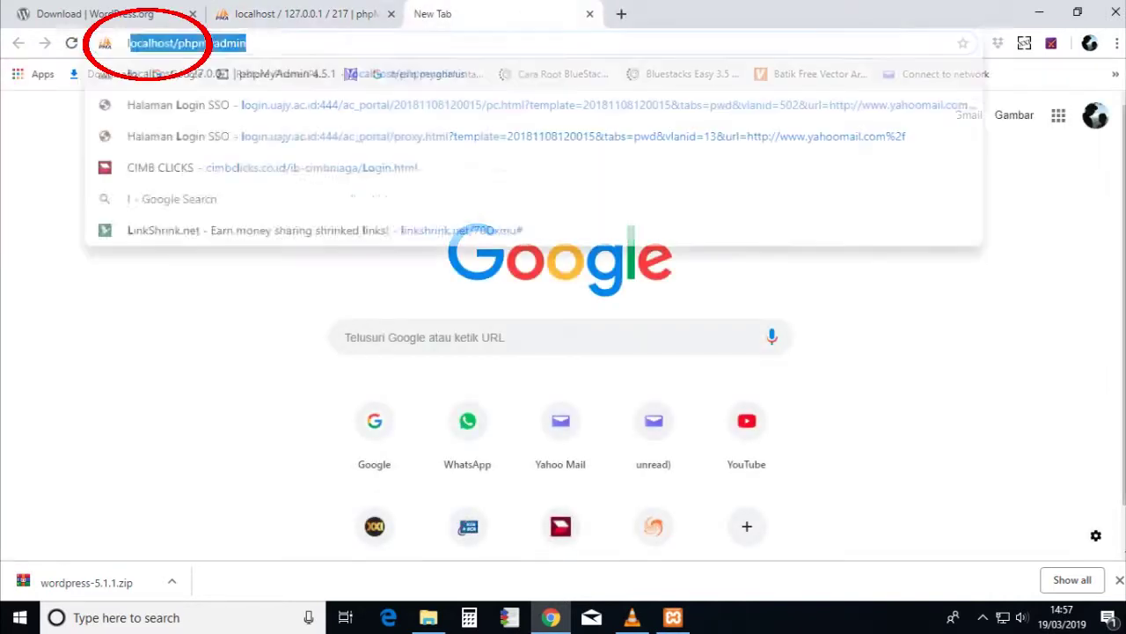
type("ocal")
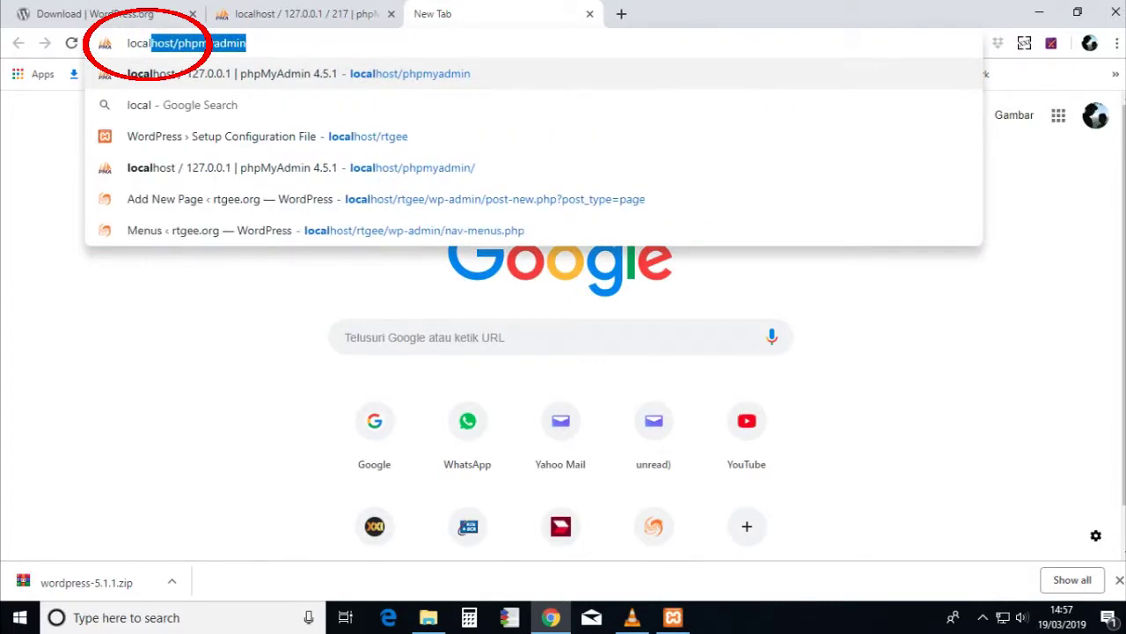
type("host/")
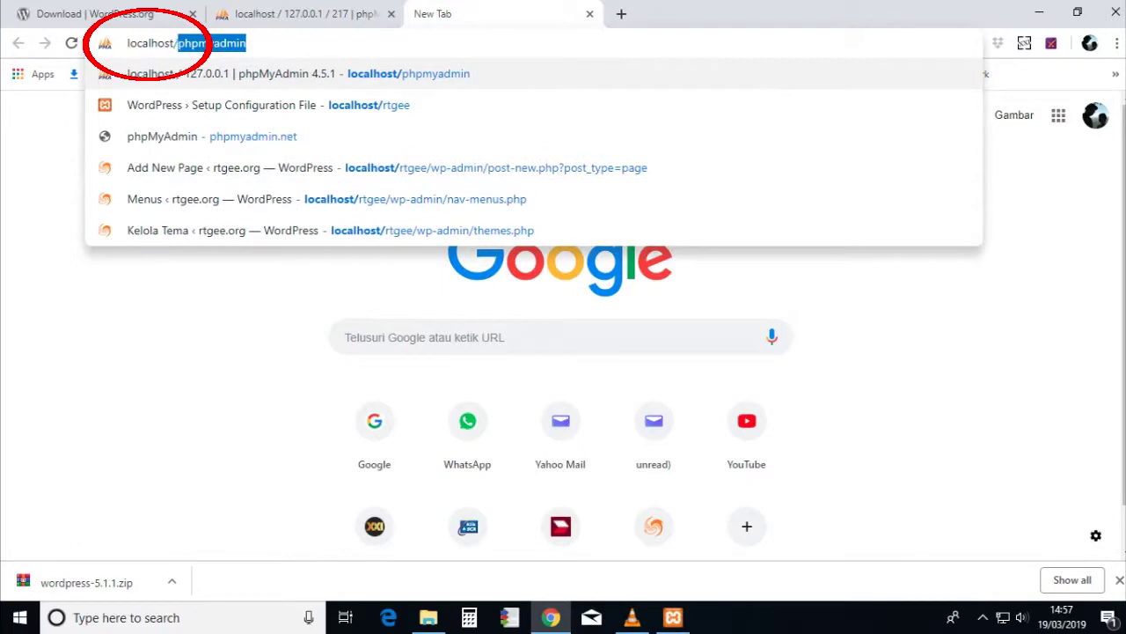
type("217")
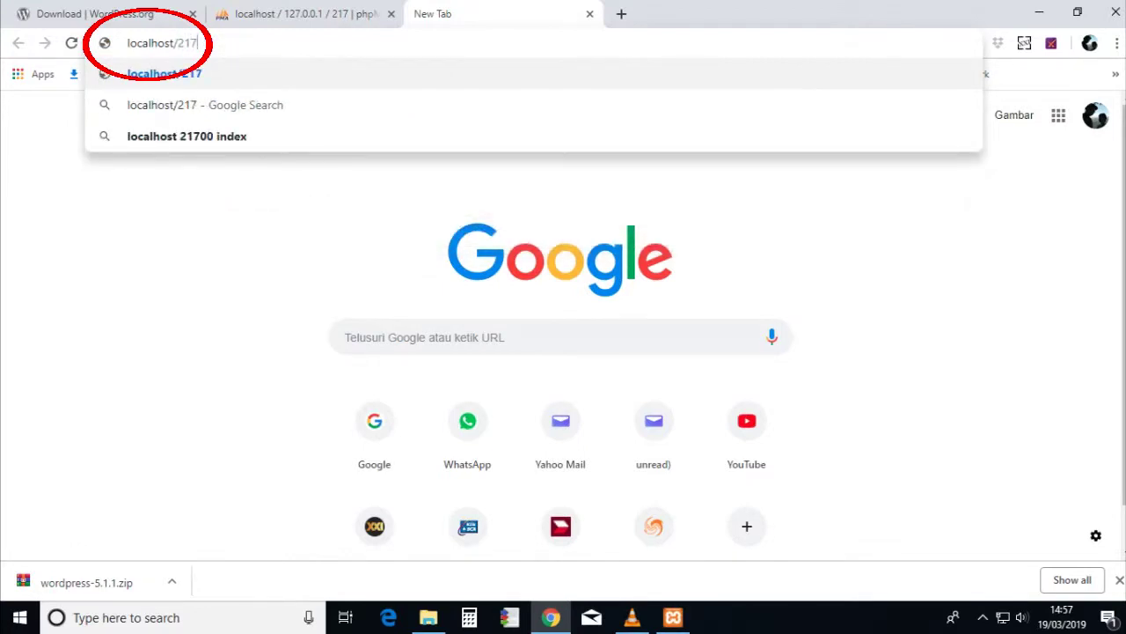
key("Return")
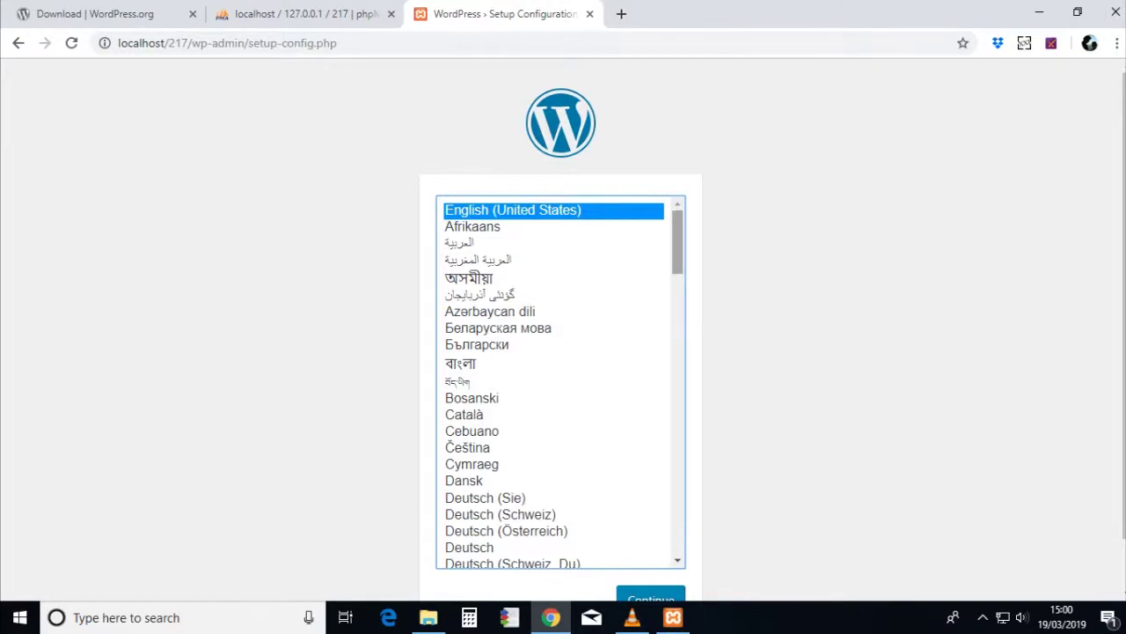
scroll(561, 382, "down", 10)
scroll(561, 382, "down", 10)
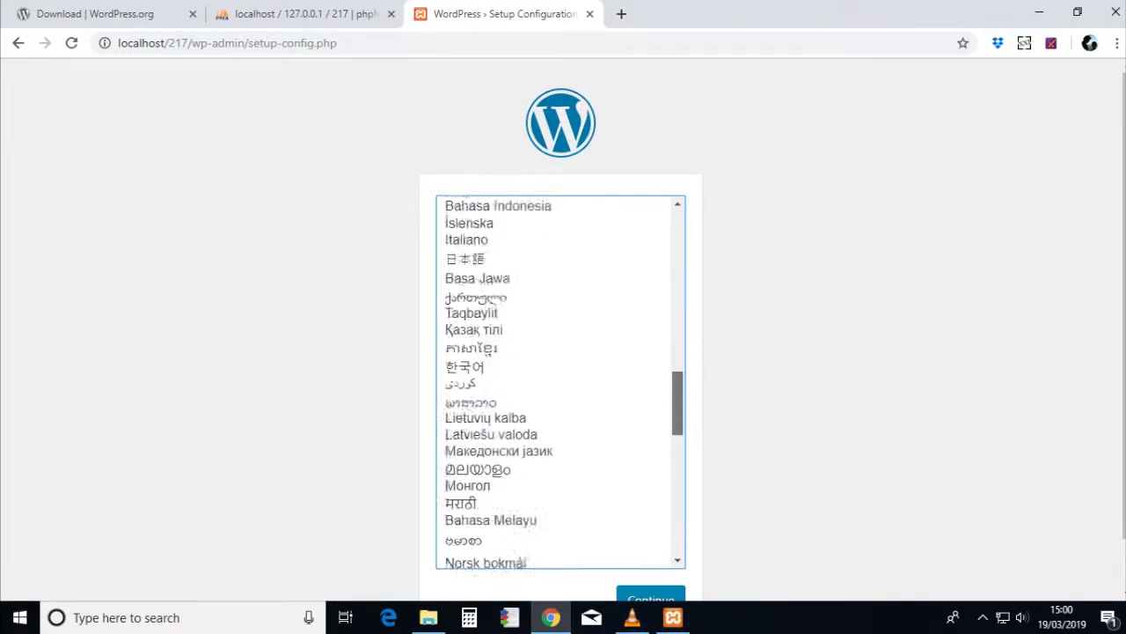
scroll(560, 382, "up", 8)
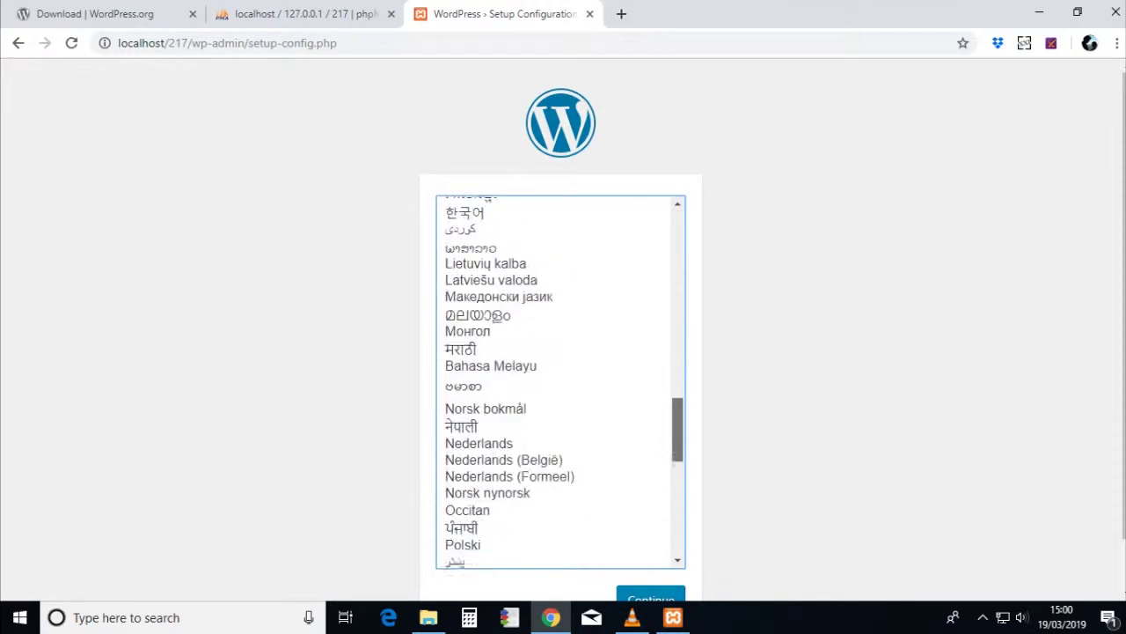
scroll(561, 381, "up", 2)
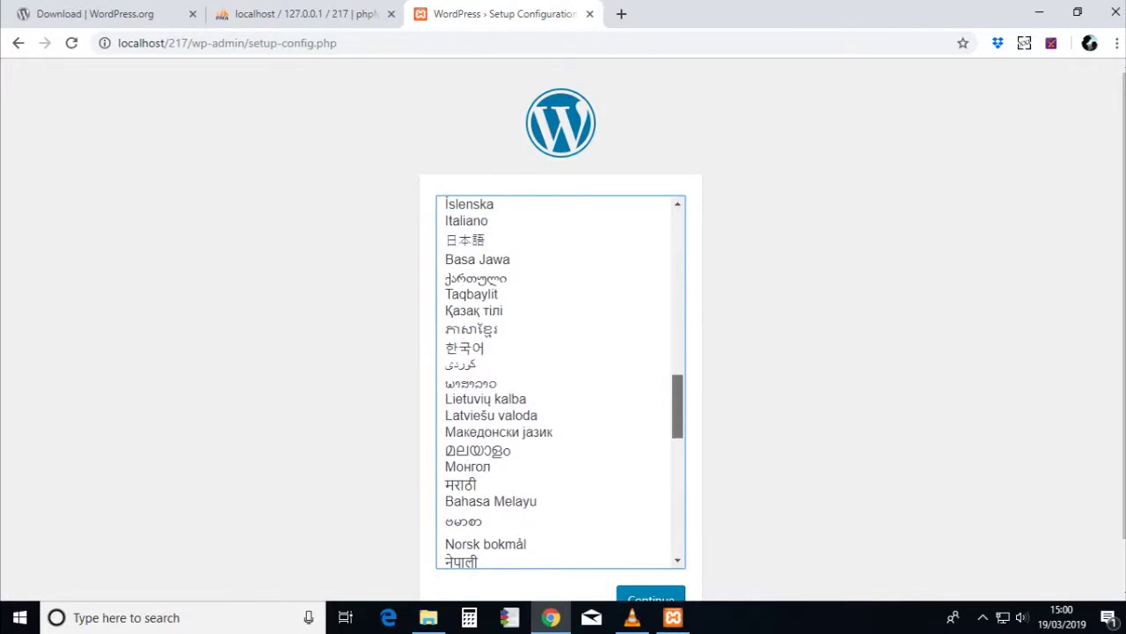
left_click(498, 278)
key("Return")
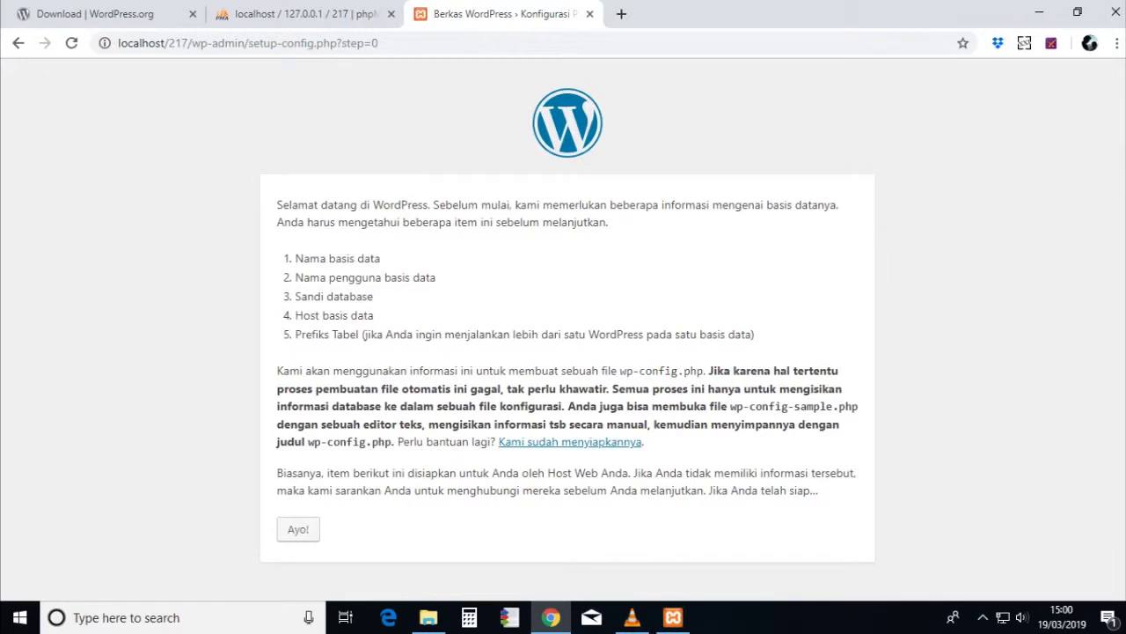
- Enter database name 217 and username root in the WordPress database form and submit
left_click(298, 529)
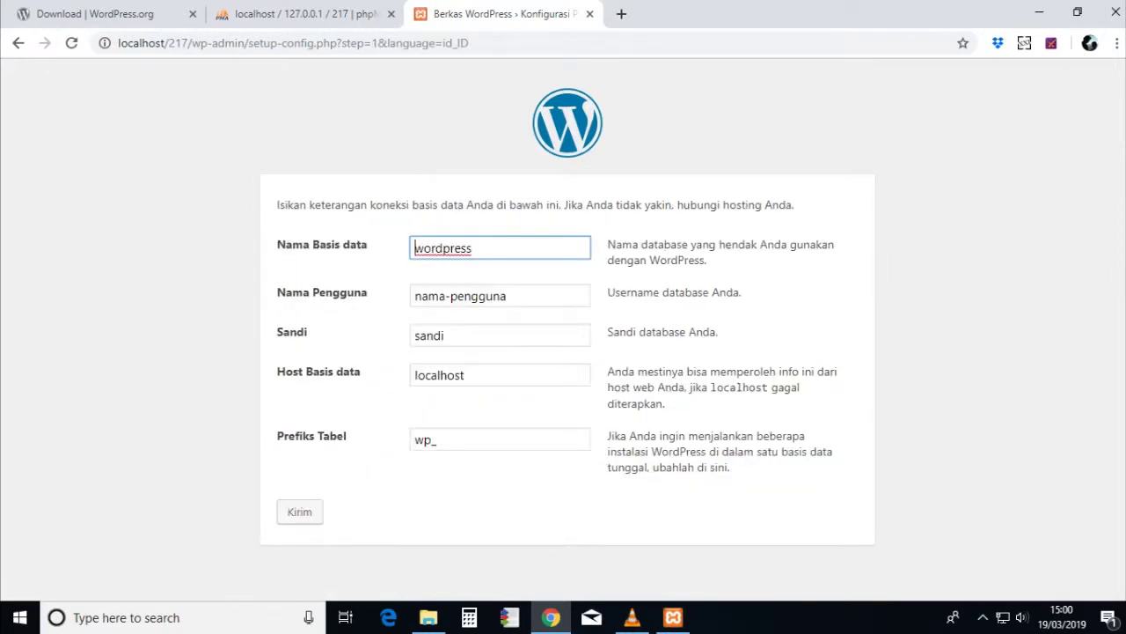
key("ctrl+a")
type("217")
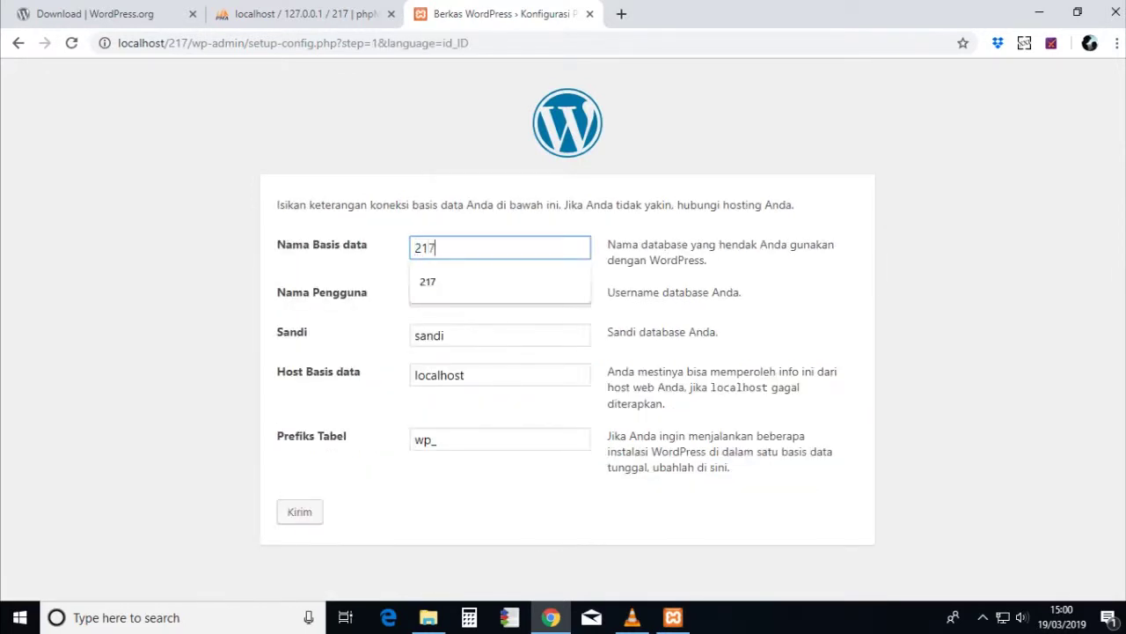
key("Tab")
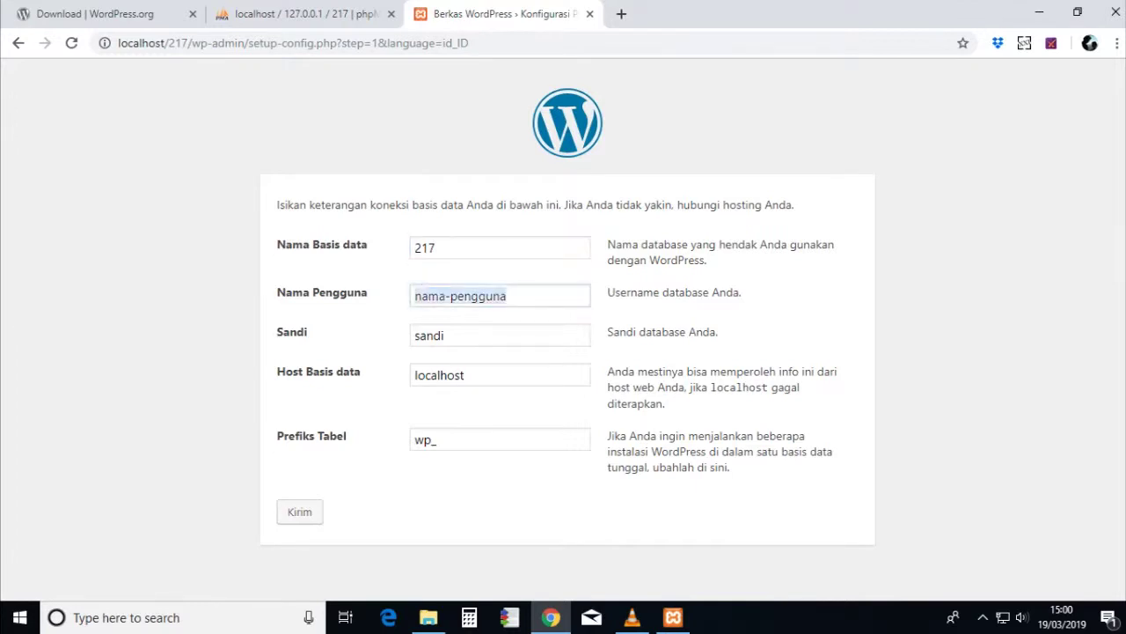
type("root")
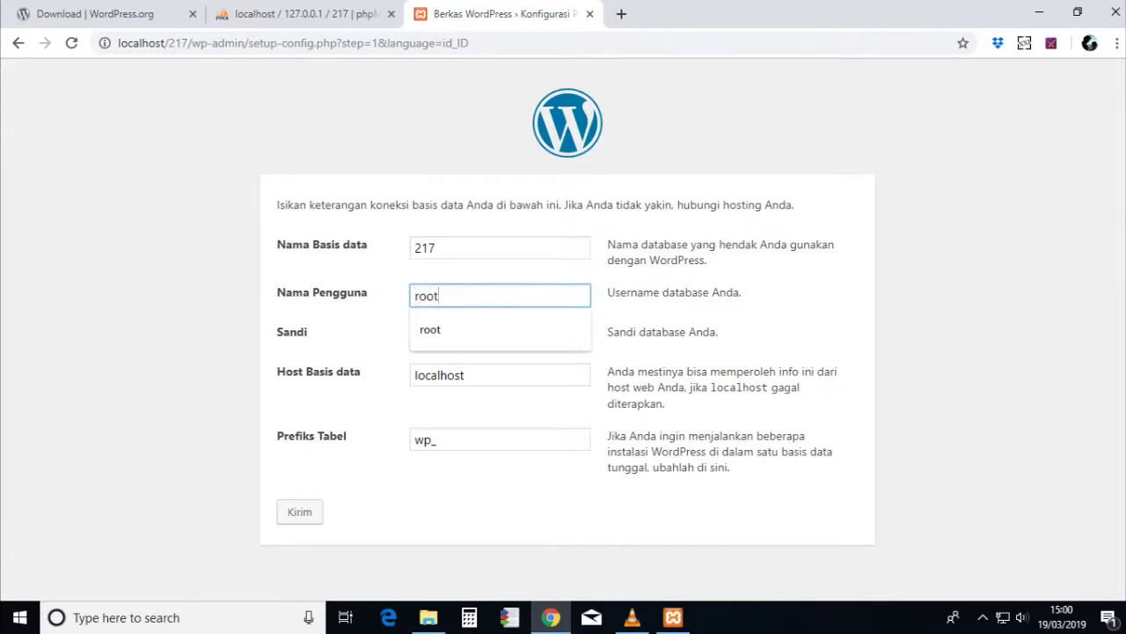
key("Tab")
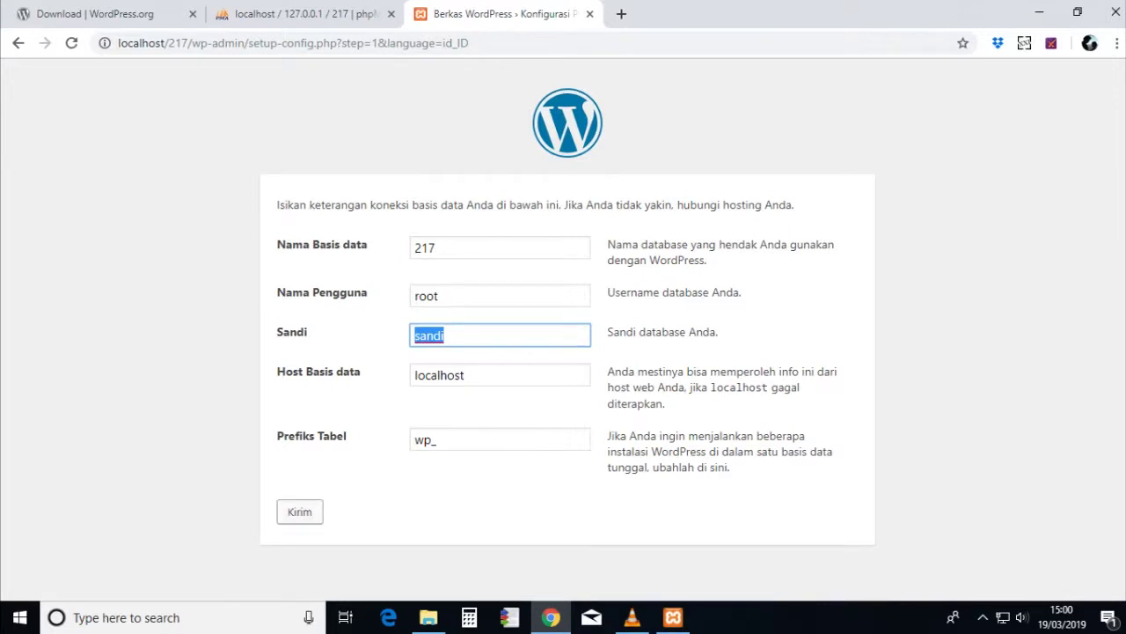
left_click(300, 511)
- Return to the form, clear the default password, and resubmit the database details
left_click(310, 410)
key("Tab")
key("Tab")
key("BackSpace")
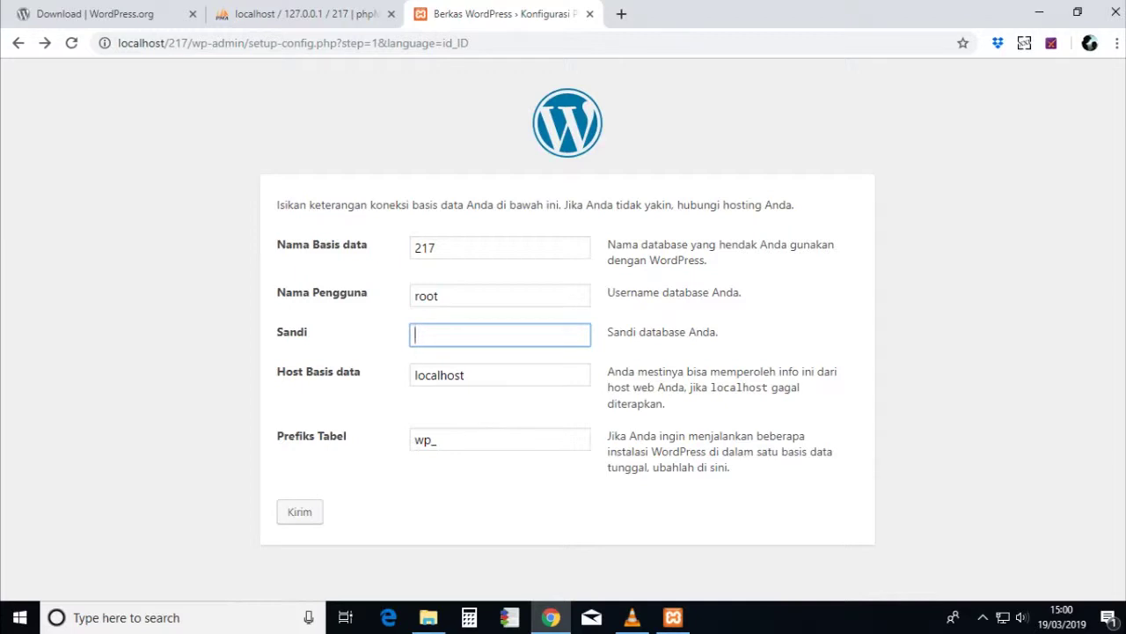
left_click(299, 512)
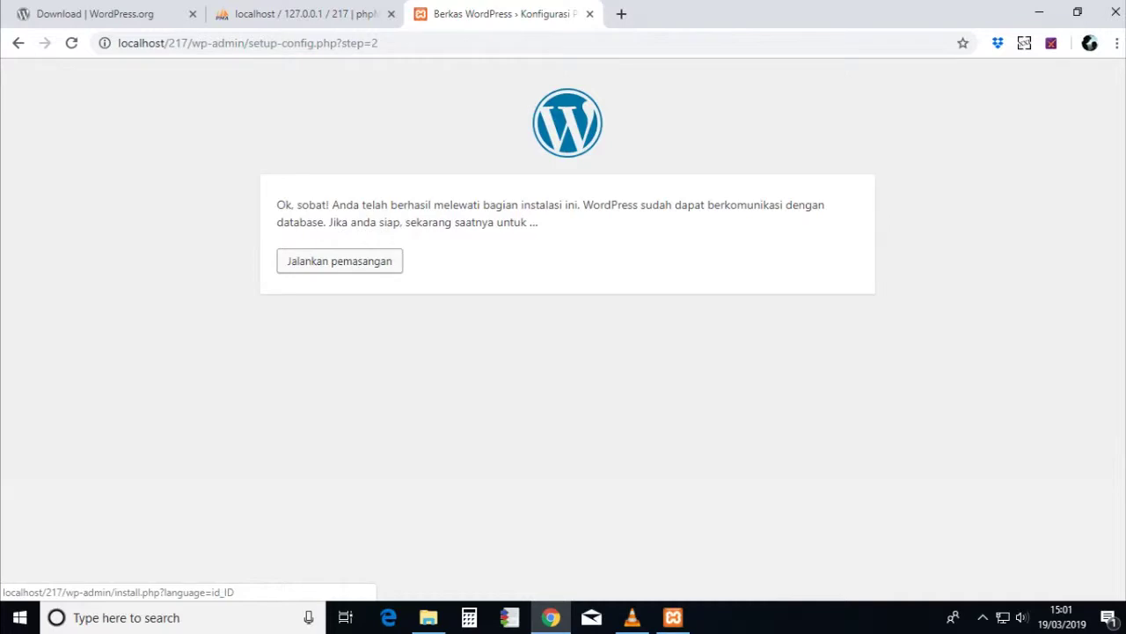
- Start the installation, title the site '217' and enter the admin username
left_click(340, 260)
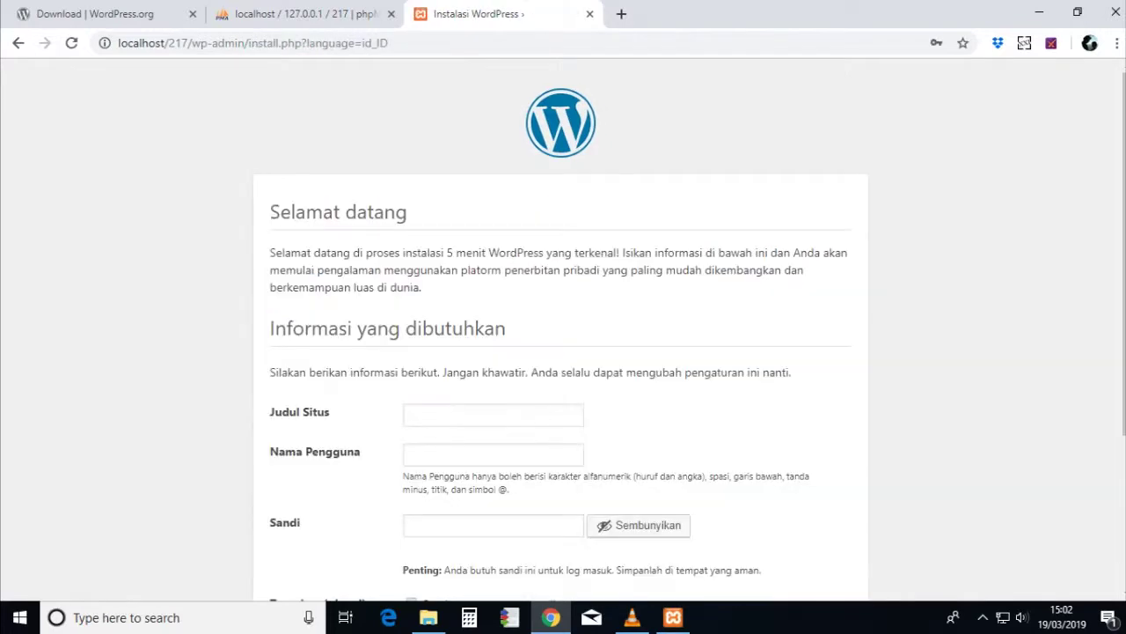
scroll(563, 329, "down", 2)
left_click(492, 250)
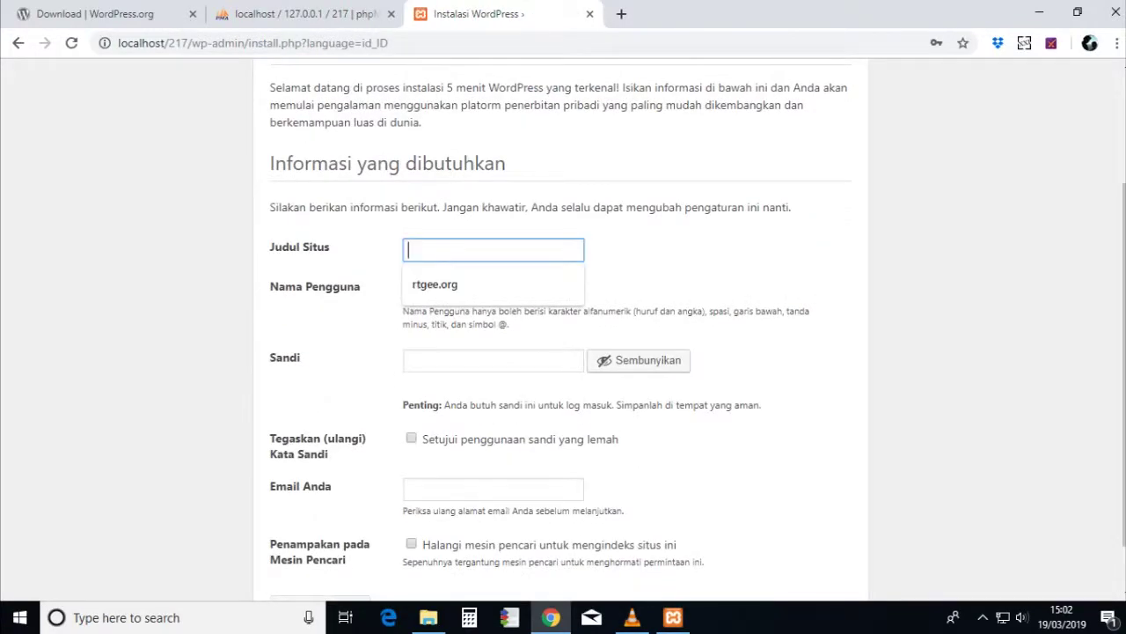
type("217")
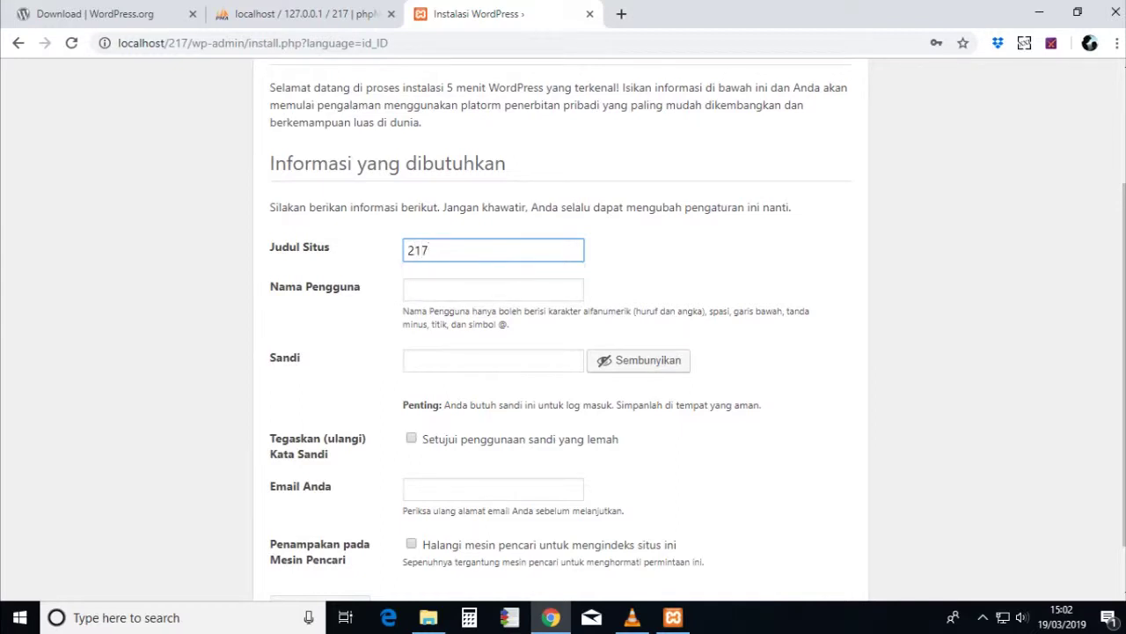
left_click(493, 290)
type("oktoditya")
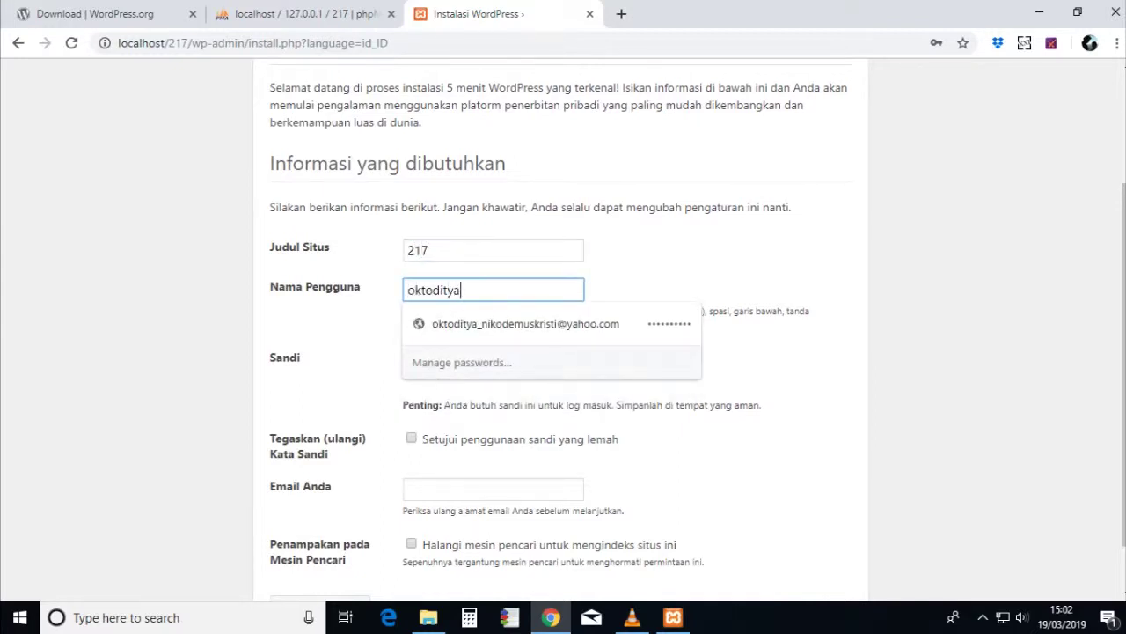
- Replace the weak admin password with a stronger one
key("Escape")
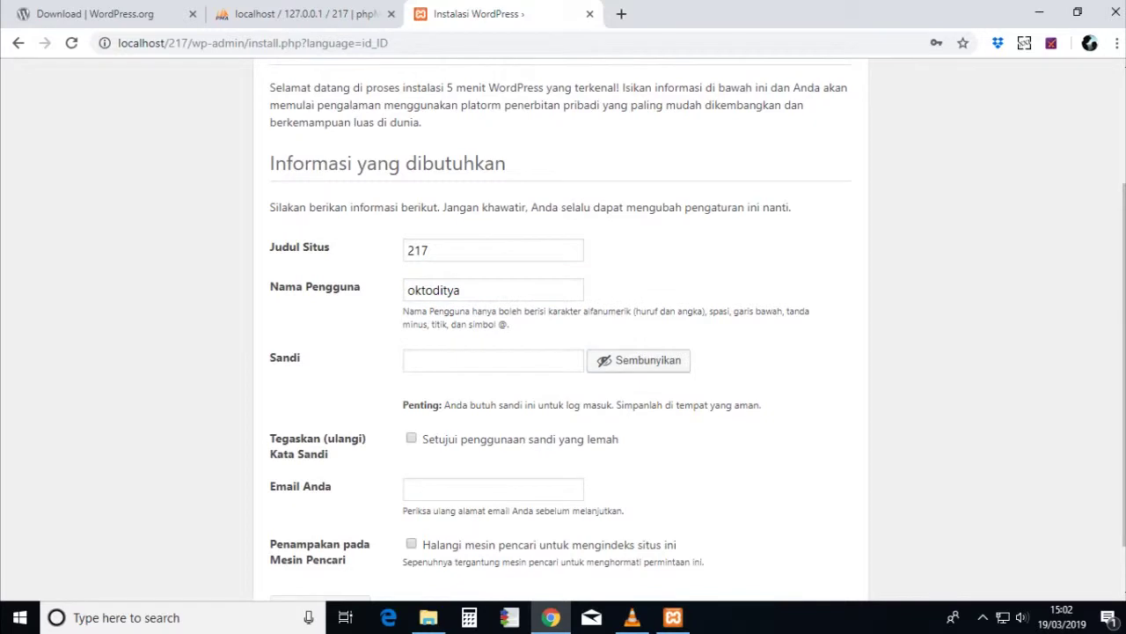
key("Tab")
key("Down")
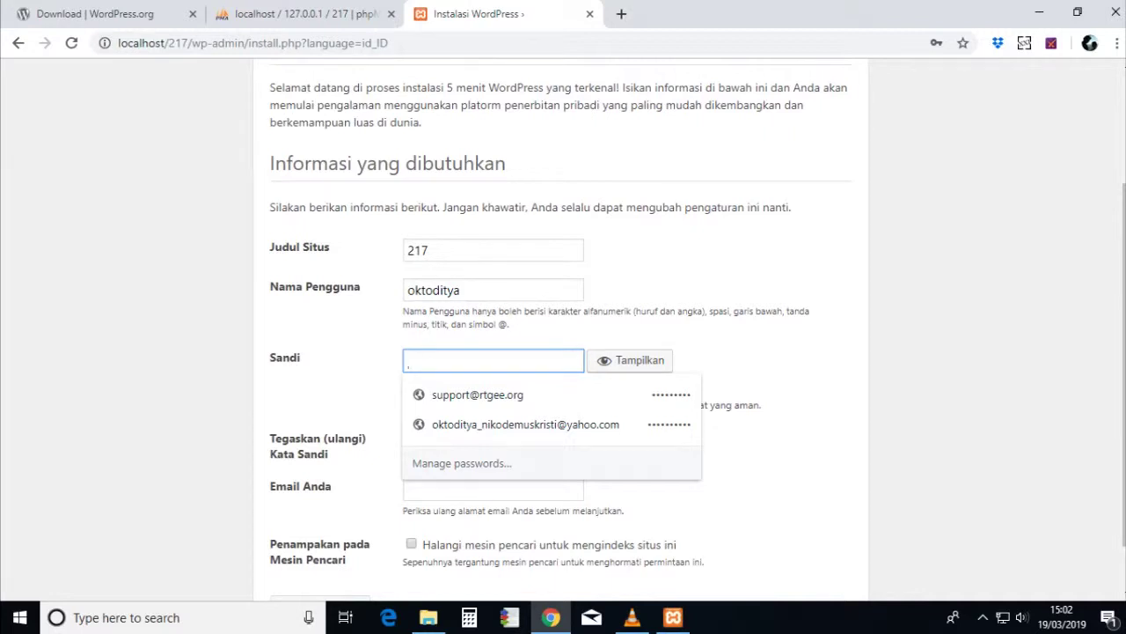
type("•••••••")
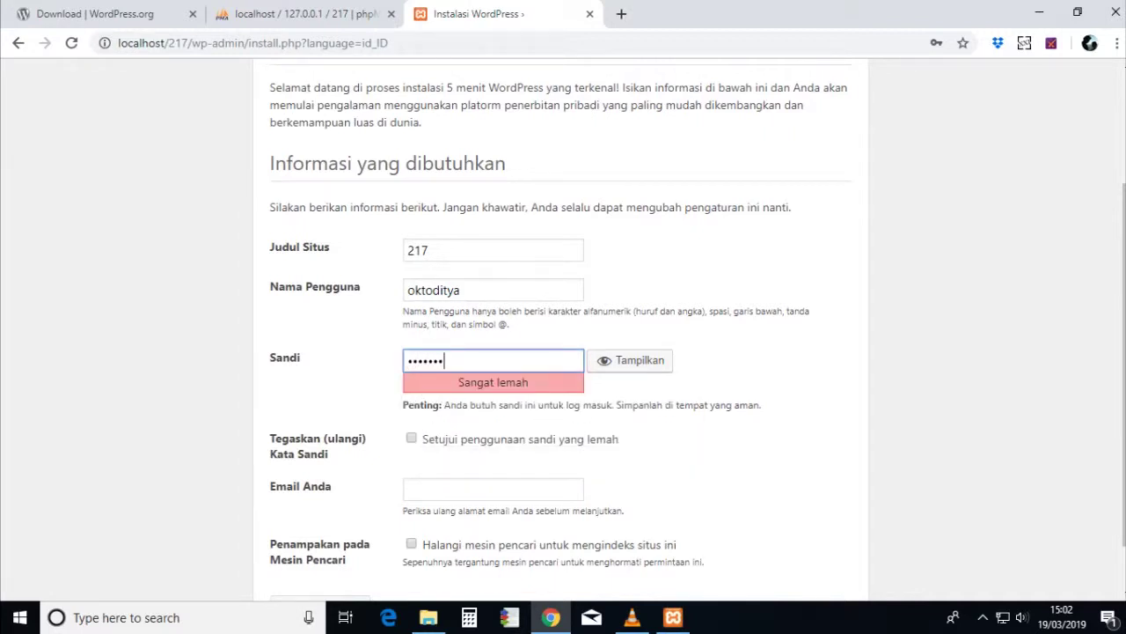
key("ctrl+a")
type("•••••••••••")
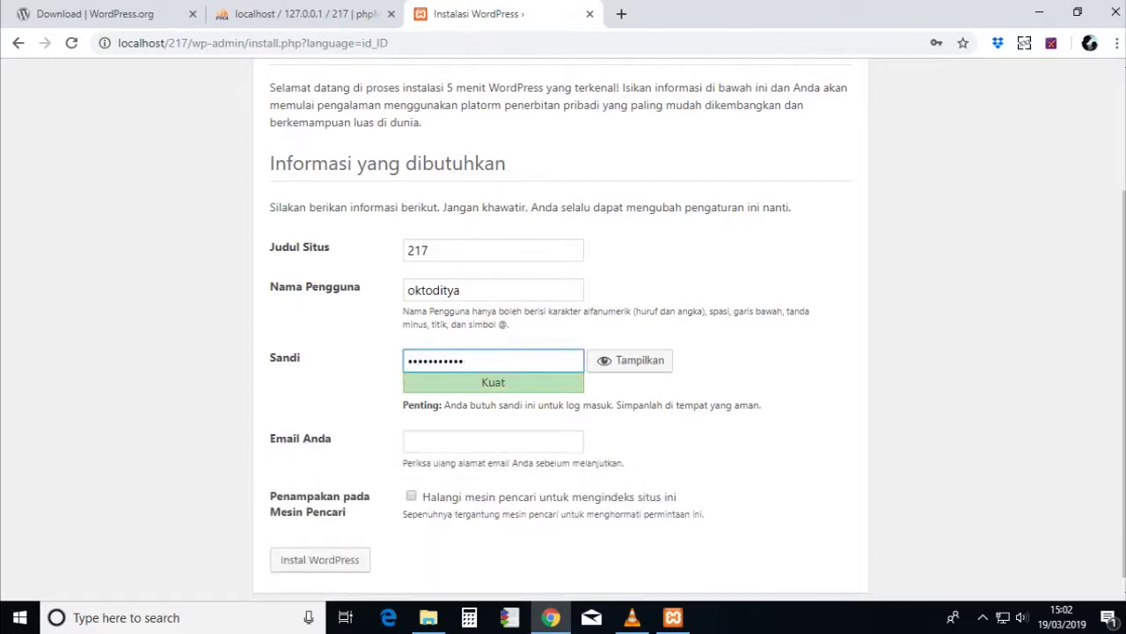
- Enter the admin e-mail address, install WordPress and continue to the login page
scroll(563, 326, "down", 1)
left_click(493, 428)
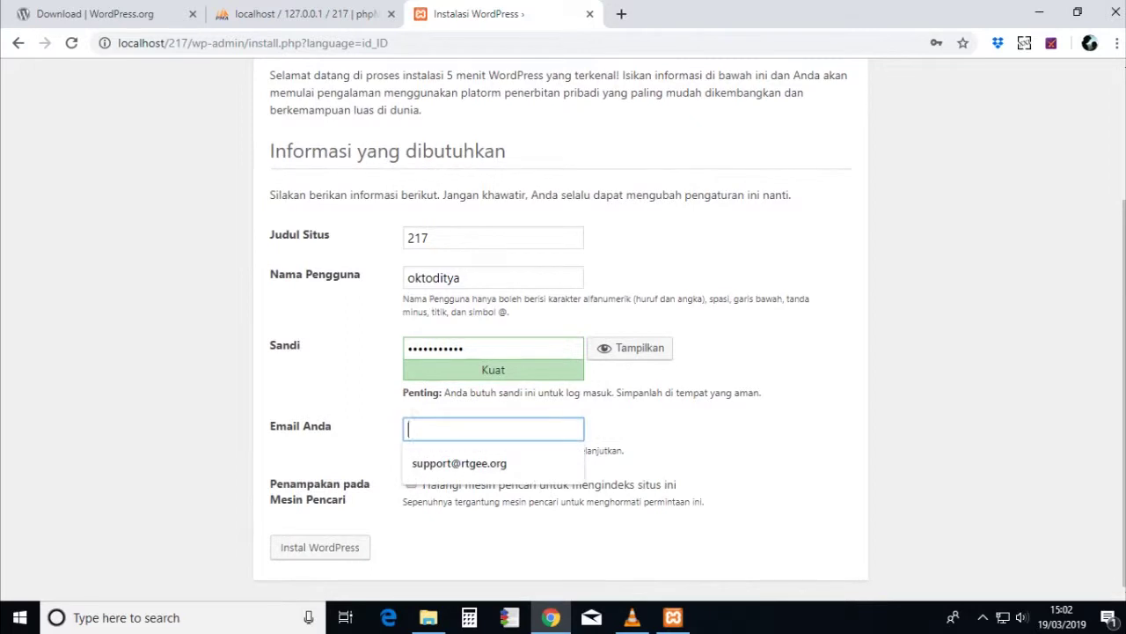
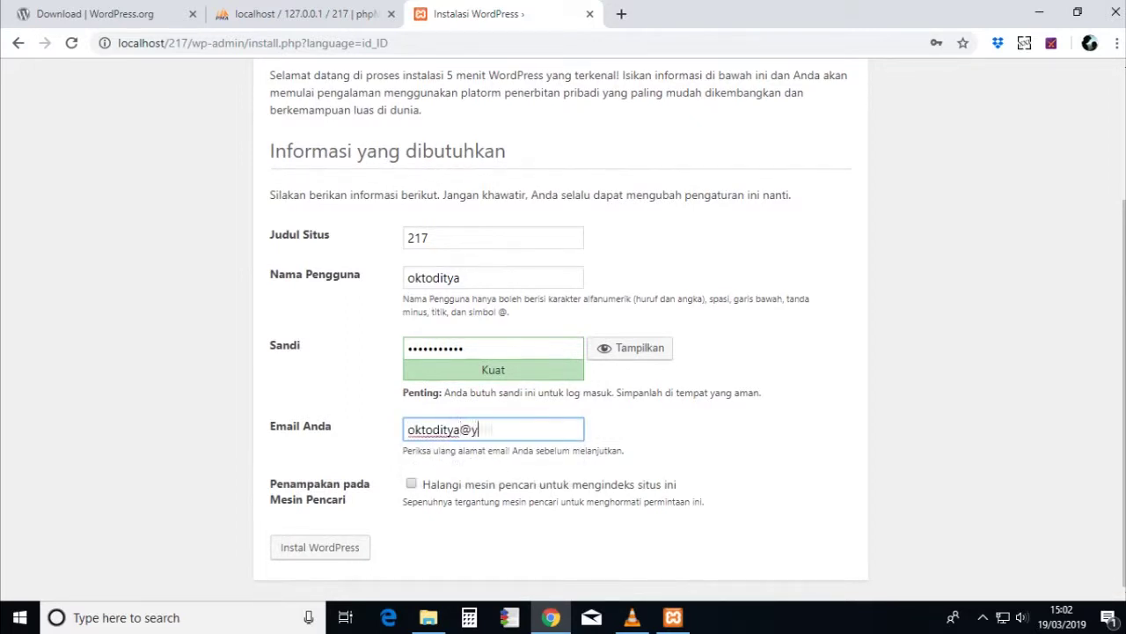
key("Tab")
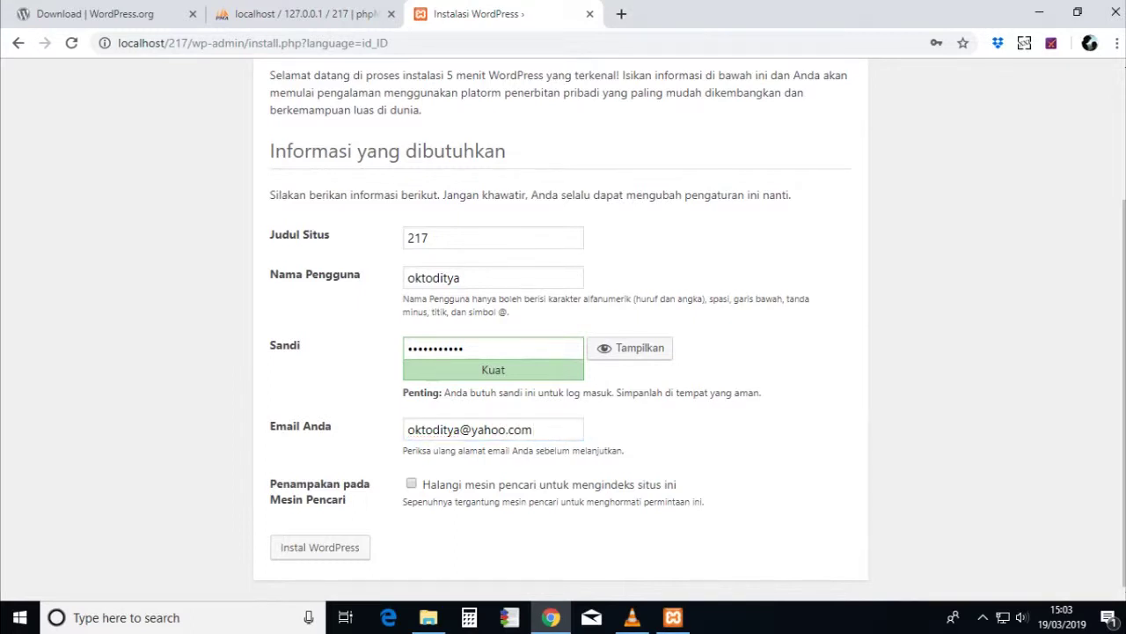
left_click(319, 546)
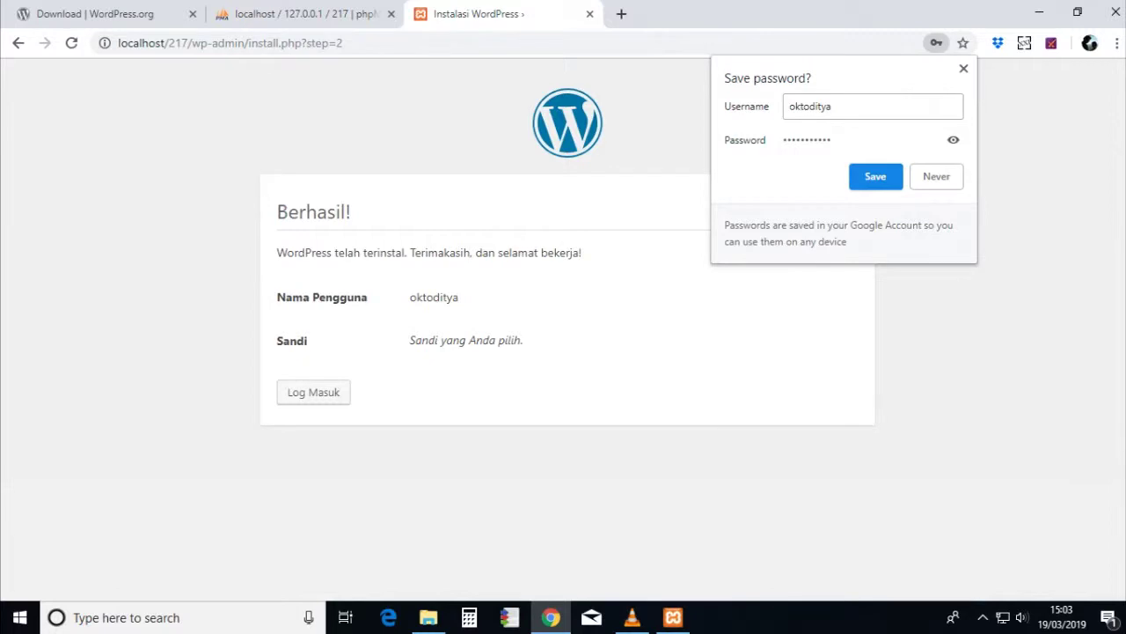
left_click(867, 176)
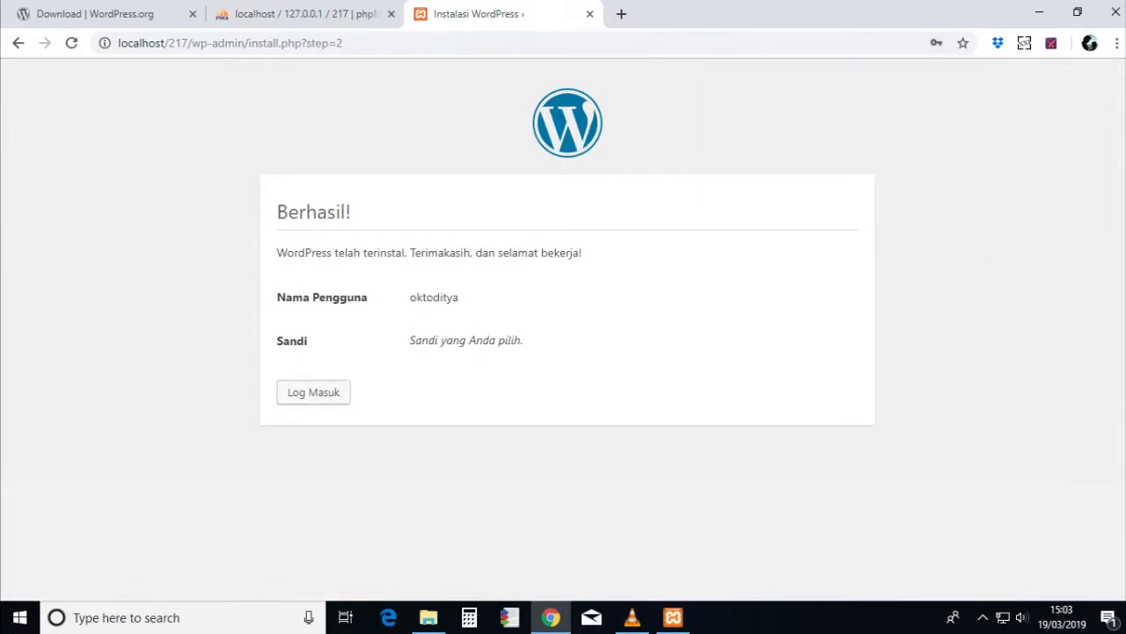
left_click(314, 391)
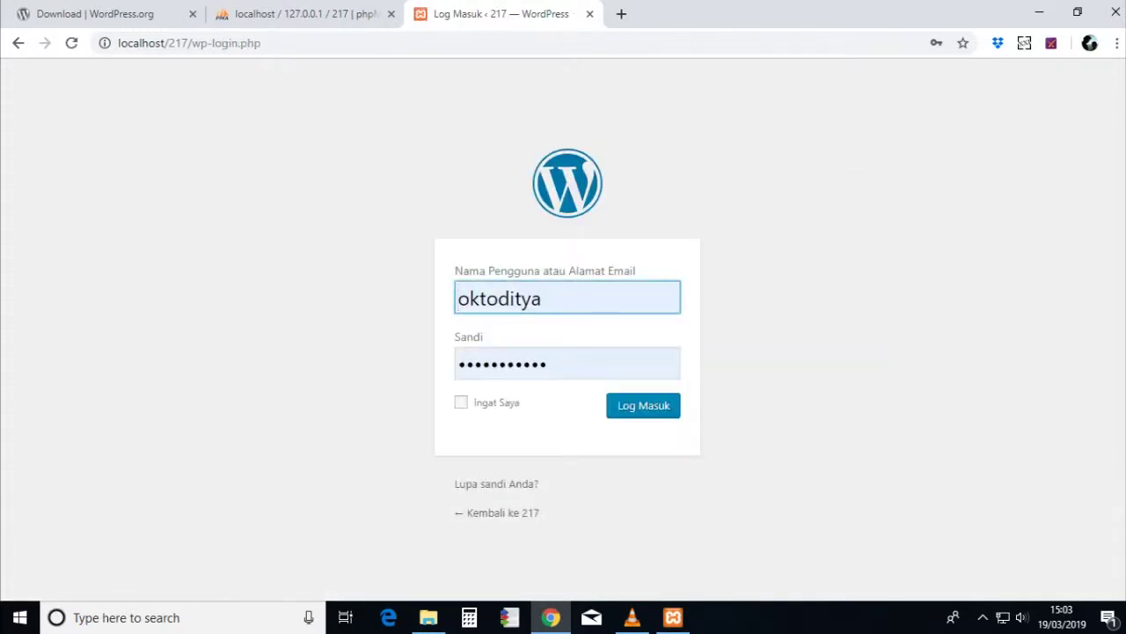
- Log in with Ingat Saya ticked and open the Tampilan > Tema themes page
left_click(461, 402)
left_click(643, 405)
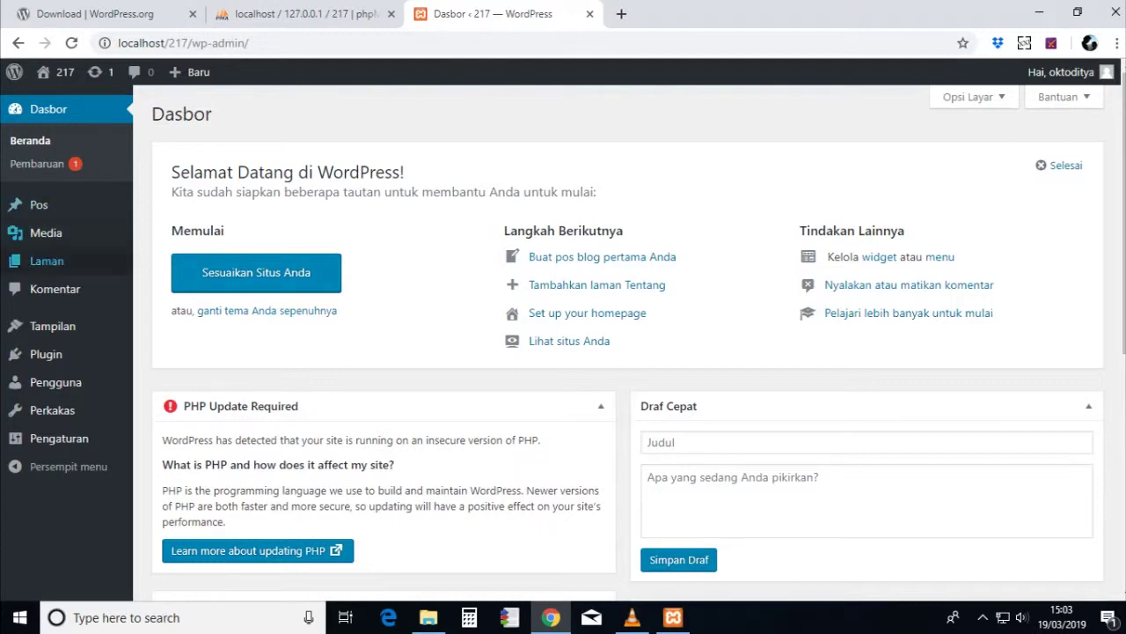
mouse_move(53, 327)
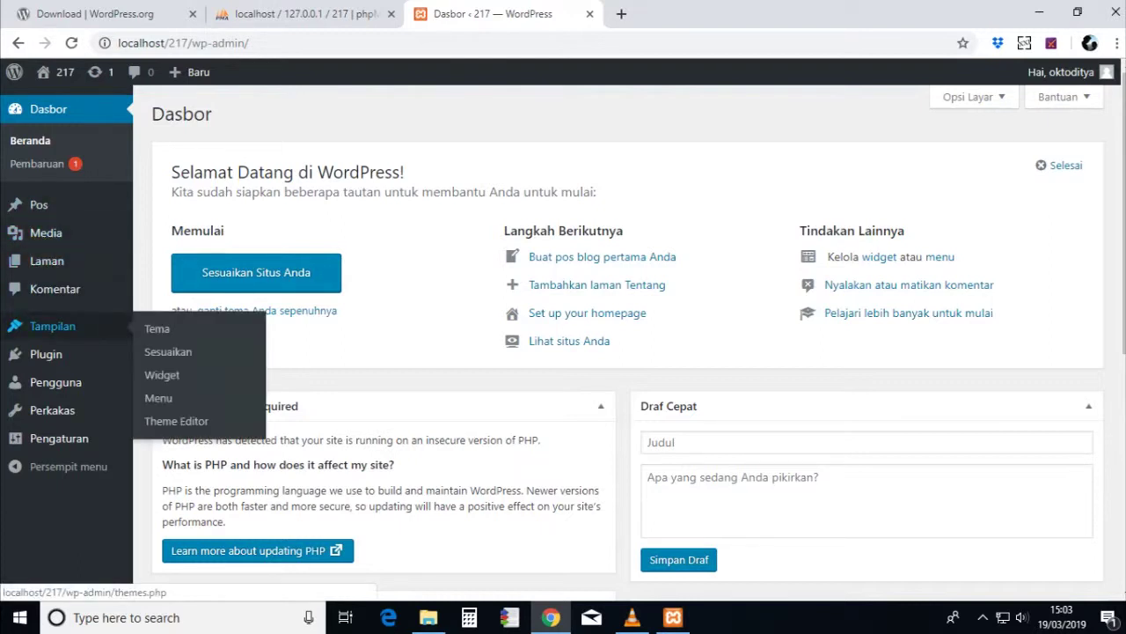
left_click(156, 329)
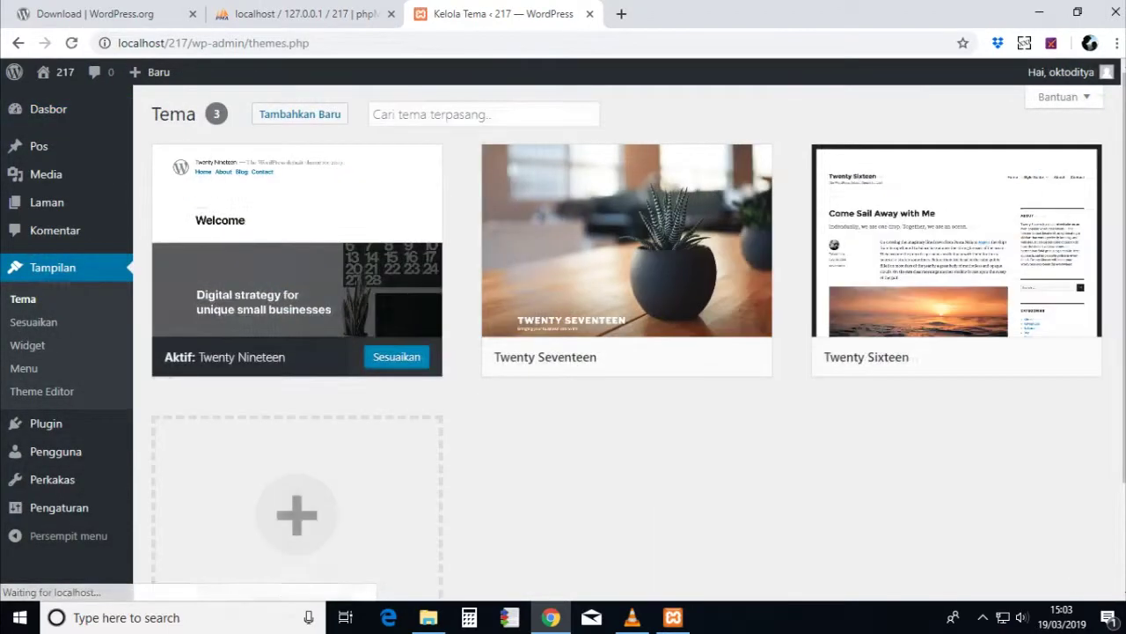
- Search the theme directory for 'sydney', then install and activate the Sydney theme
left_click(299, 113)
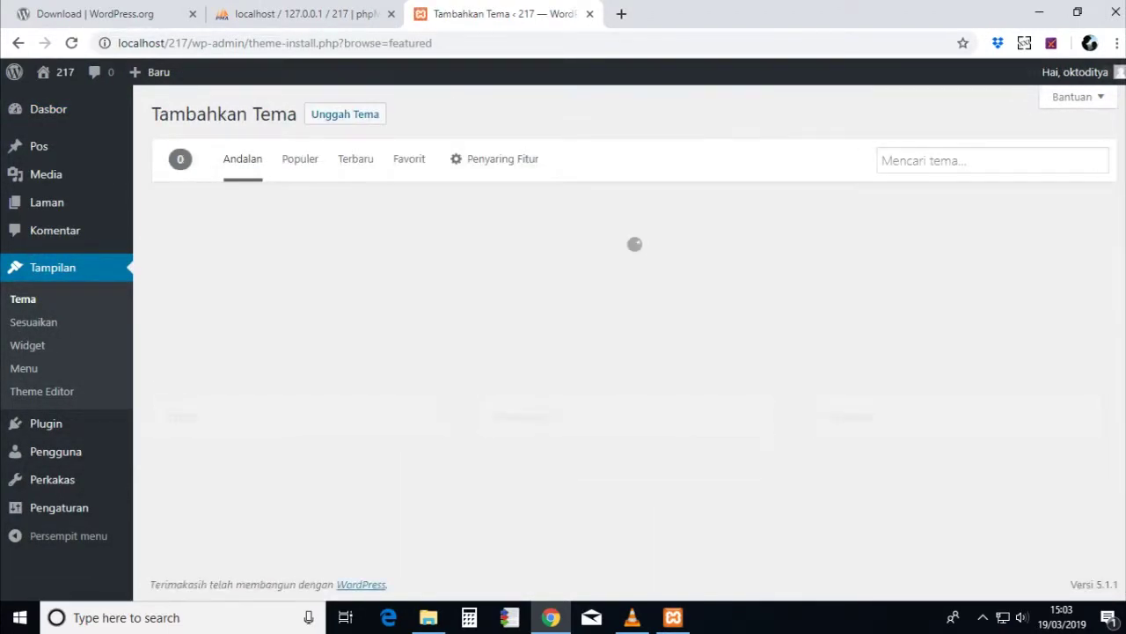
left_click(968, 160)
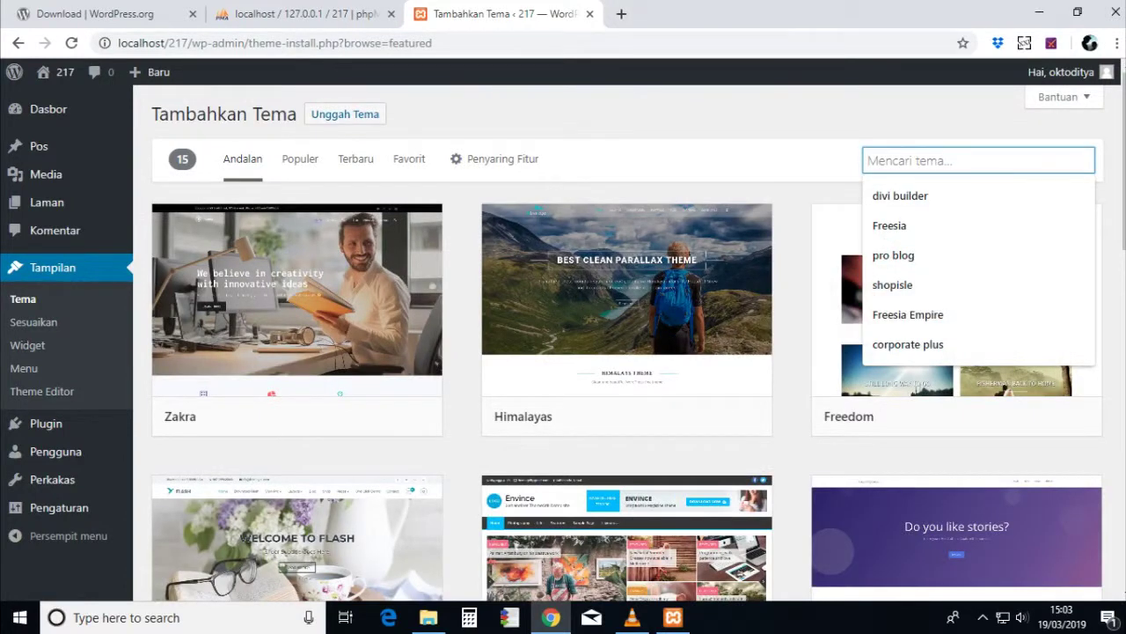
type("sydne")
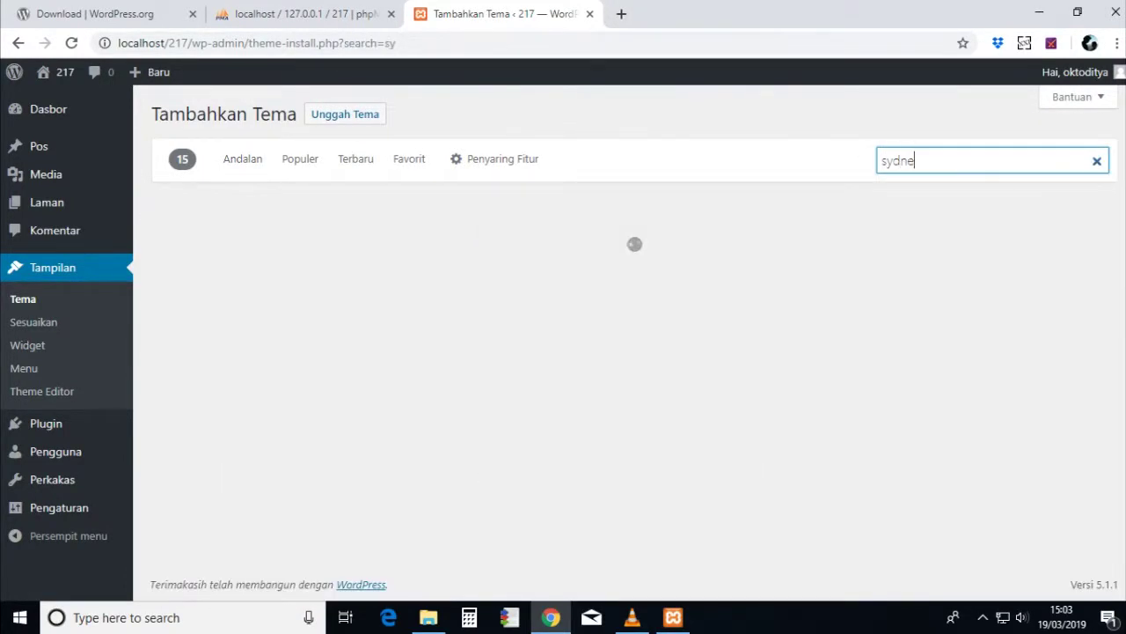
type("y")
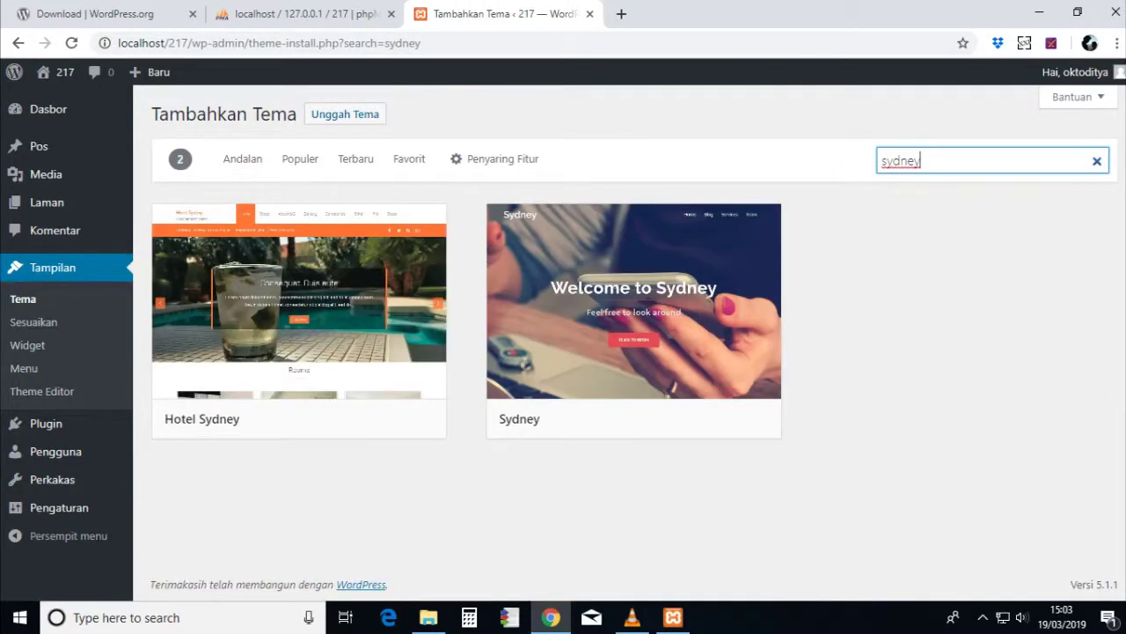
mouse_move(633, 305)
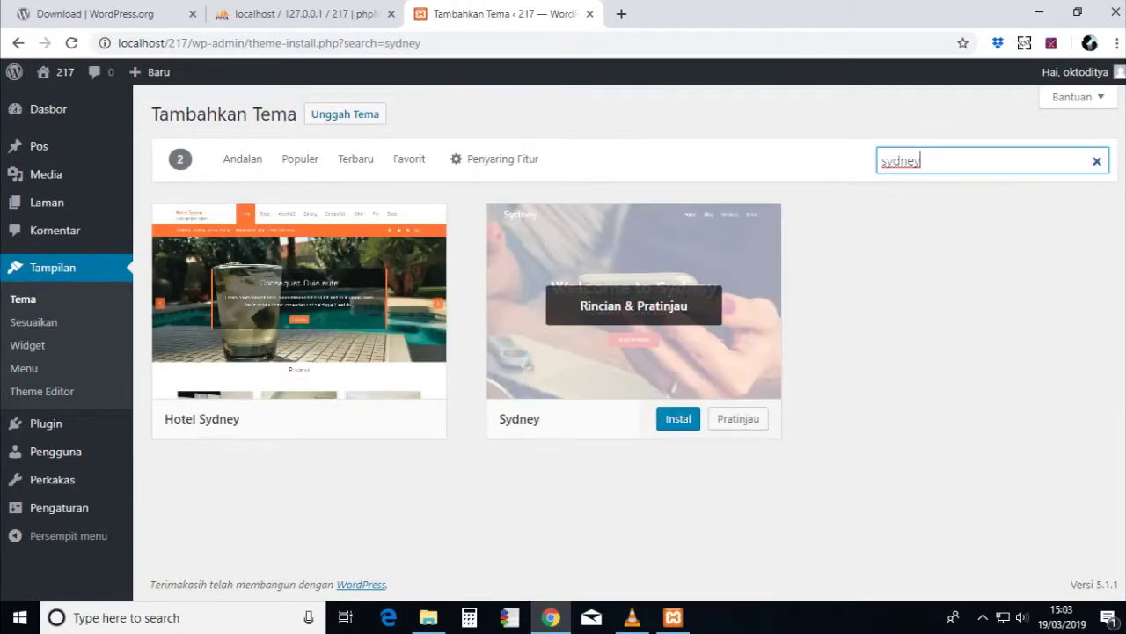
left_click(677, 418)
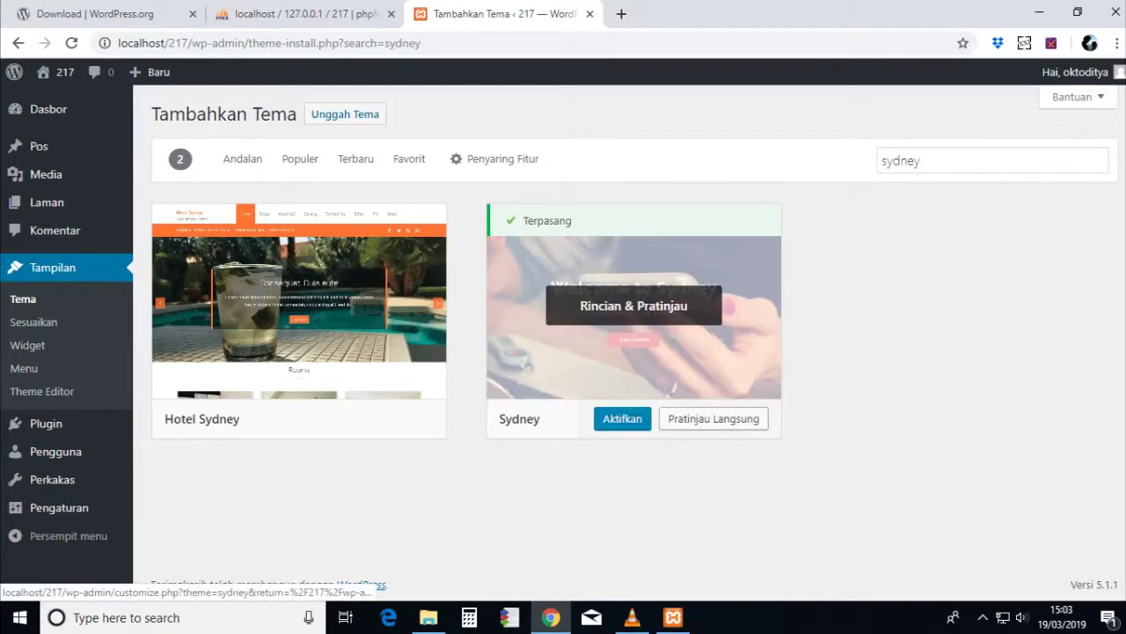
left_click(622, 418)
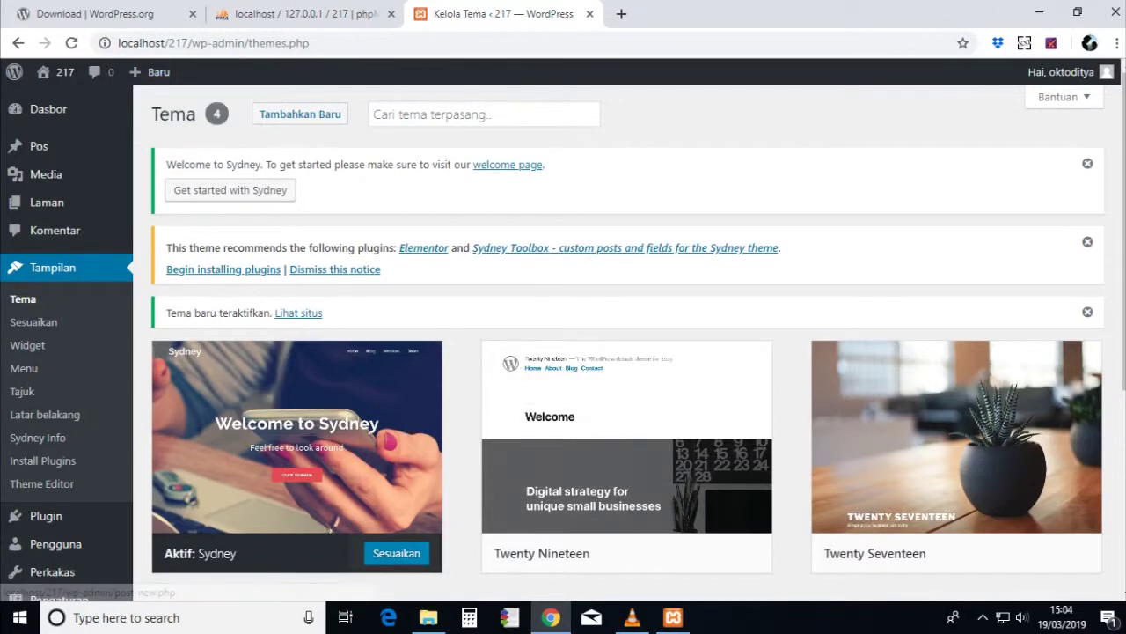
- View the live site at localhost/217 in a new tab, then return to the themes tab
left_click(621, 14)
type("lo")
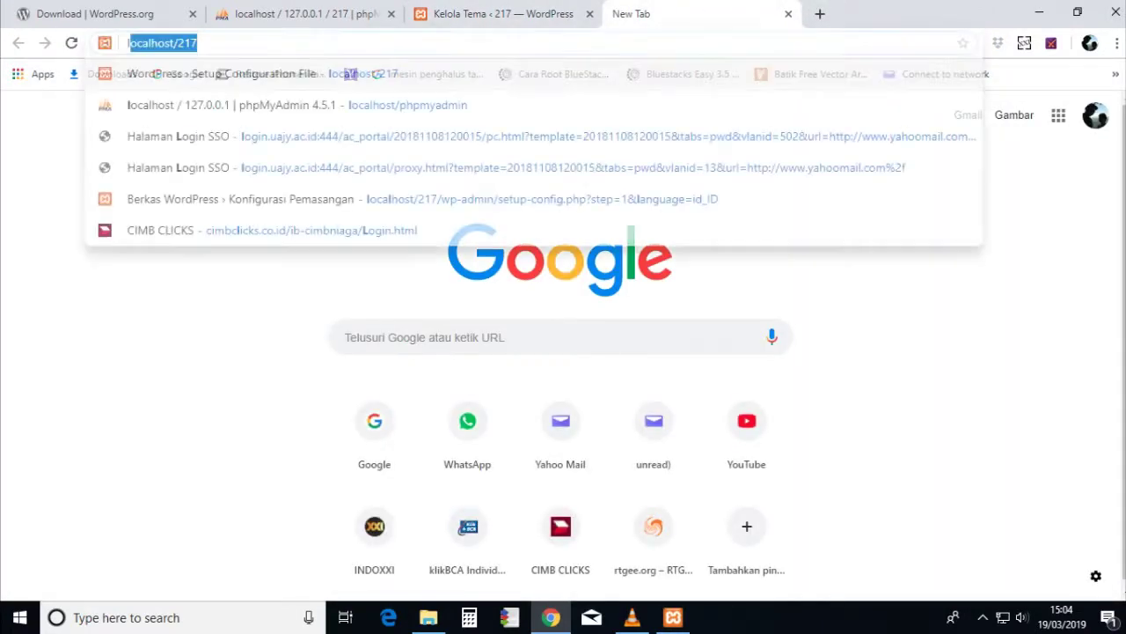
type("calhosy")
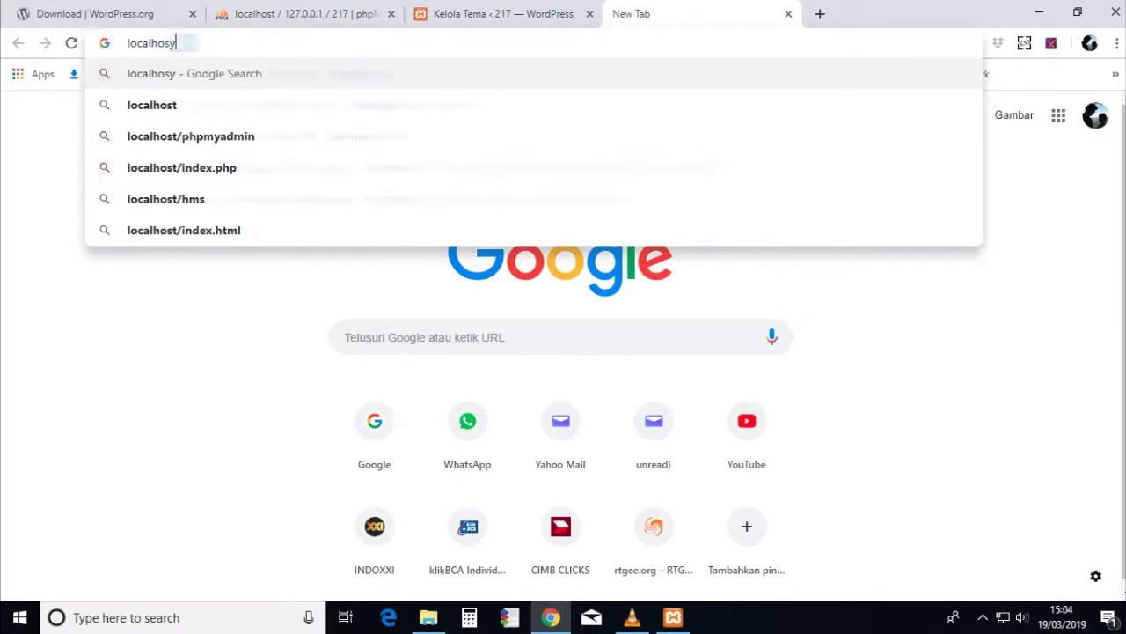
key("BackSpace")
type("t")
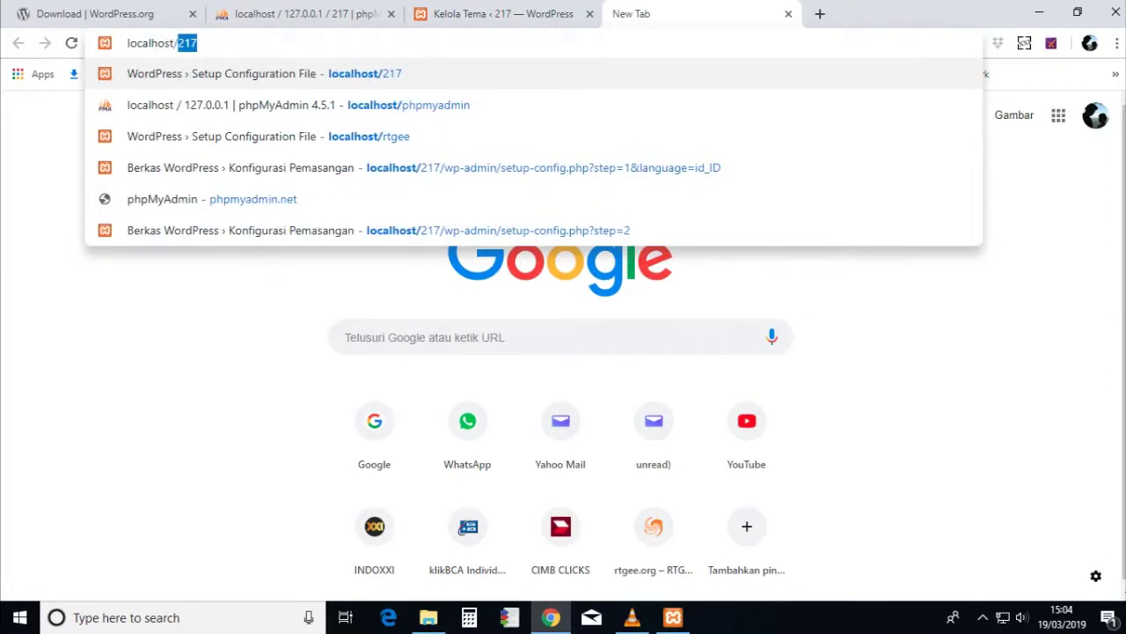
type("/217")
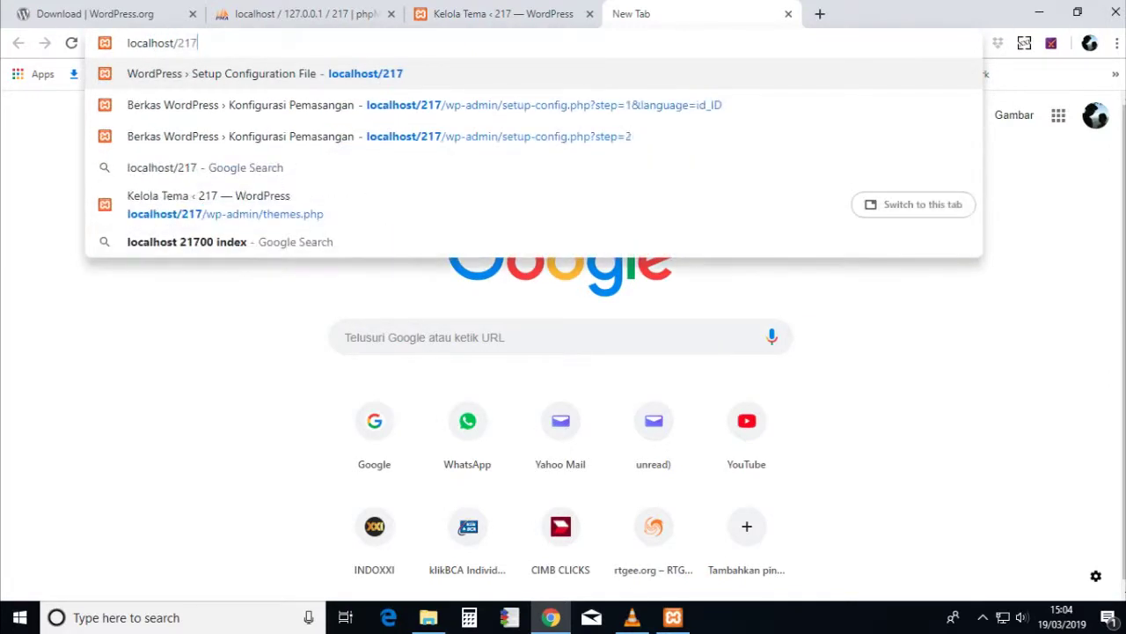
key("Return")
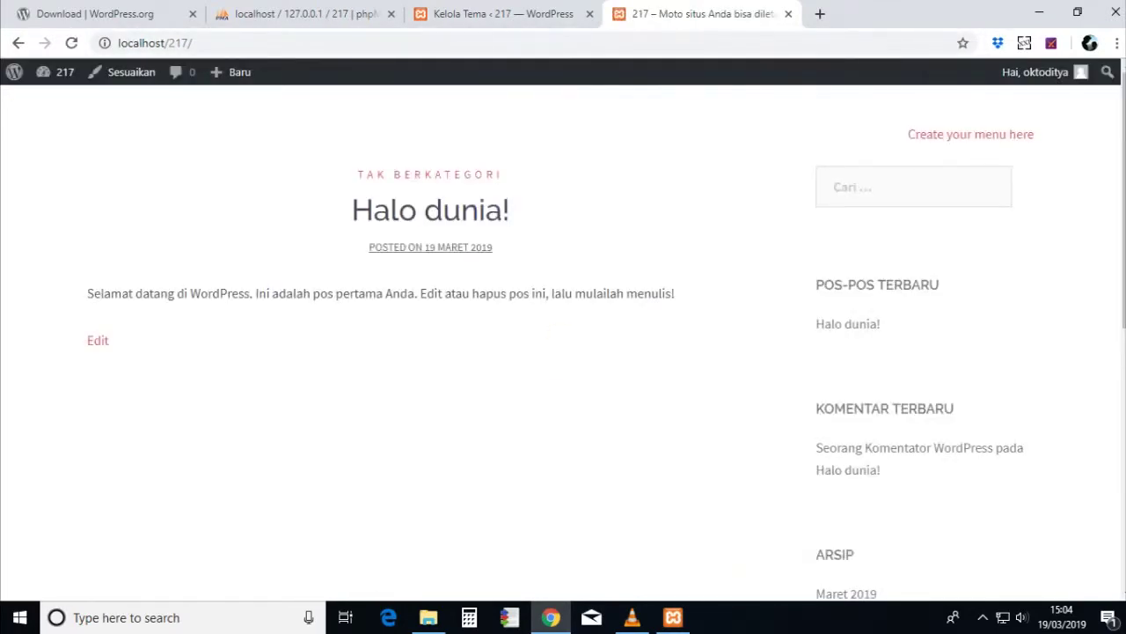
key("ctrl+shift+Tab")
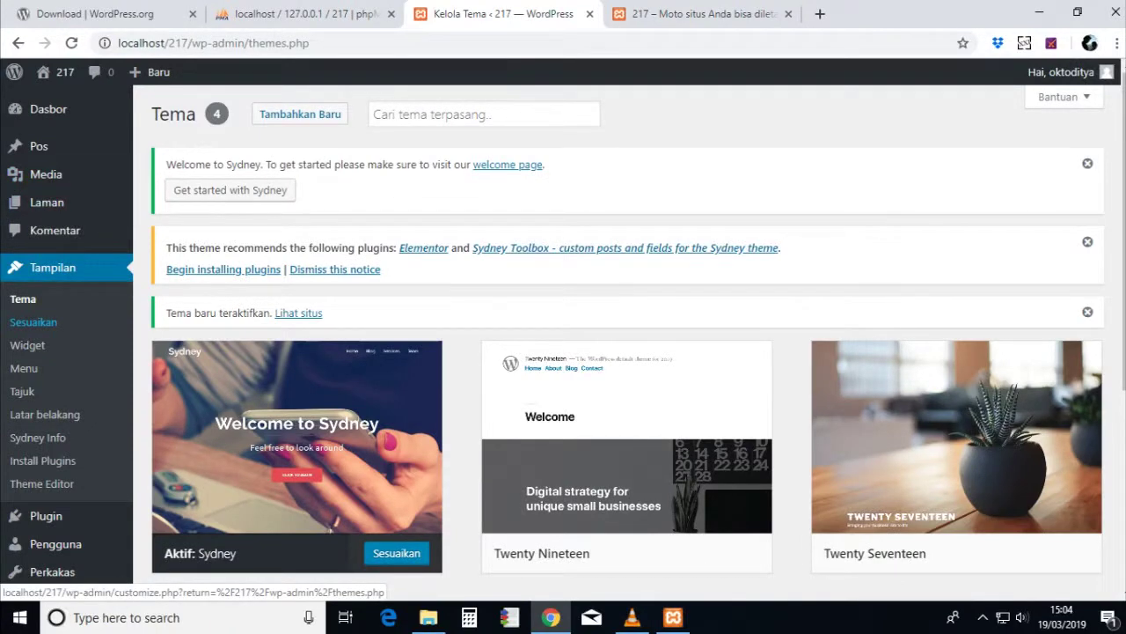
- Open the Customizer's site title, tagline and logo panel and select the tagline text
left_click(33, 322)
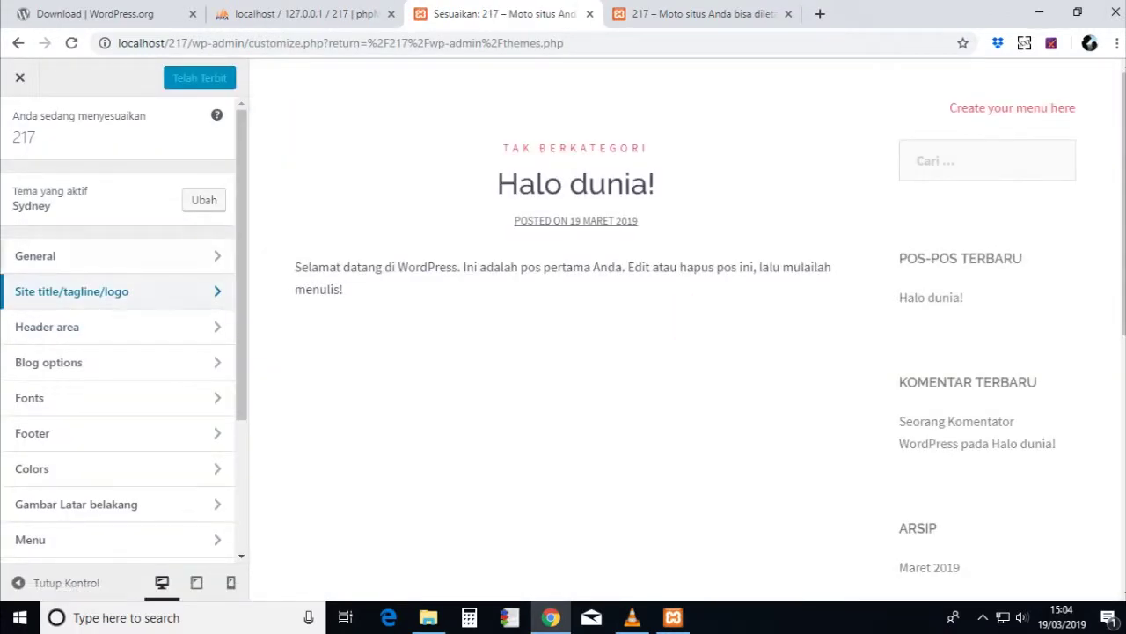
left_click(105, 256)
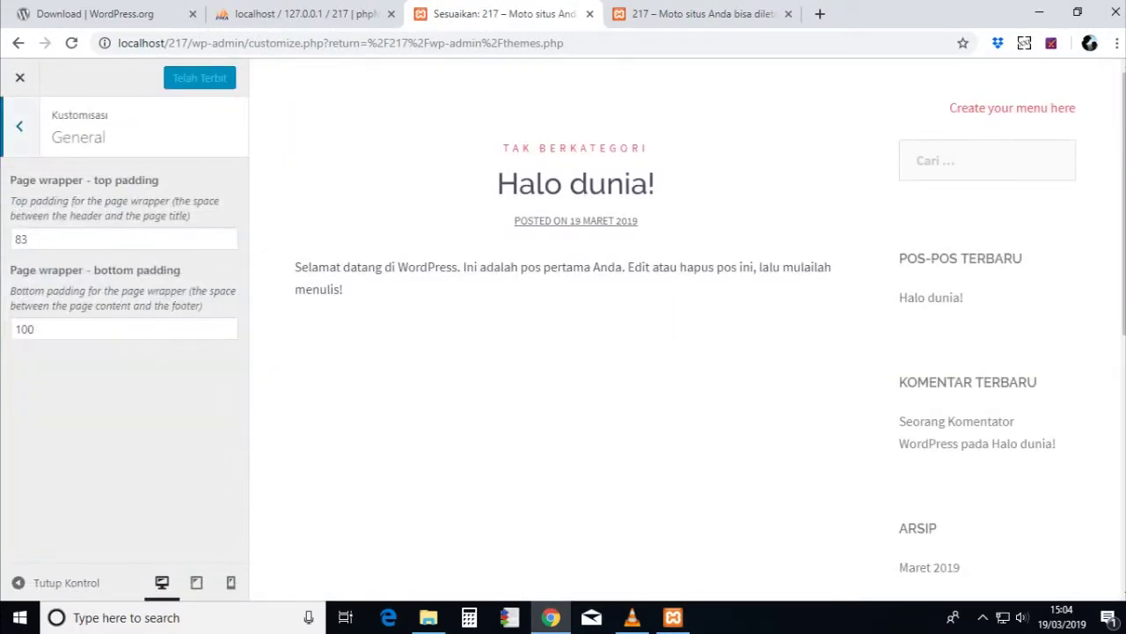
left_click(19, 126)
left_click(106, 290)
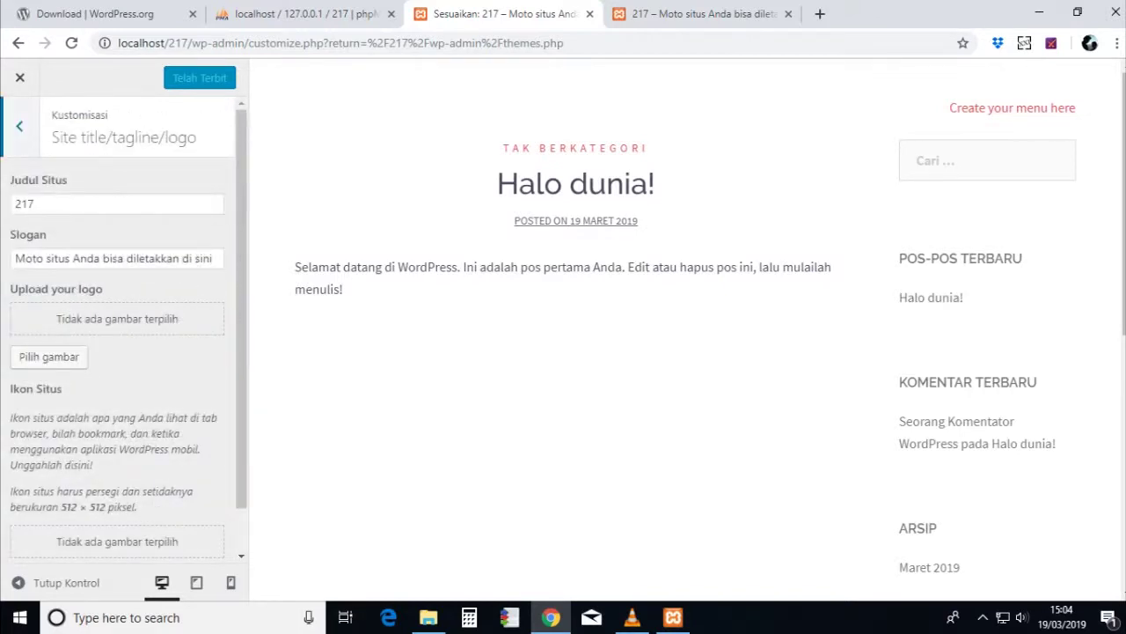
left_click(100, 258)
key("ctrl+shift+Left")
key("ctrl+shift+Left")
key("ctrl+shift+Left")
key("ctrl+shift+Left")
key("ctrl+shift+Left")
key("ctrl+shift+Left")
key("ctrl+shift+Left")
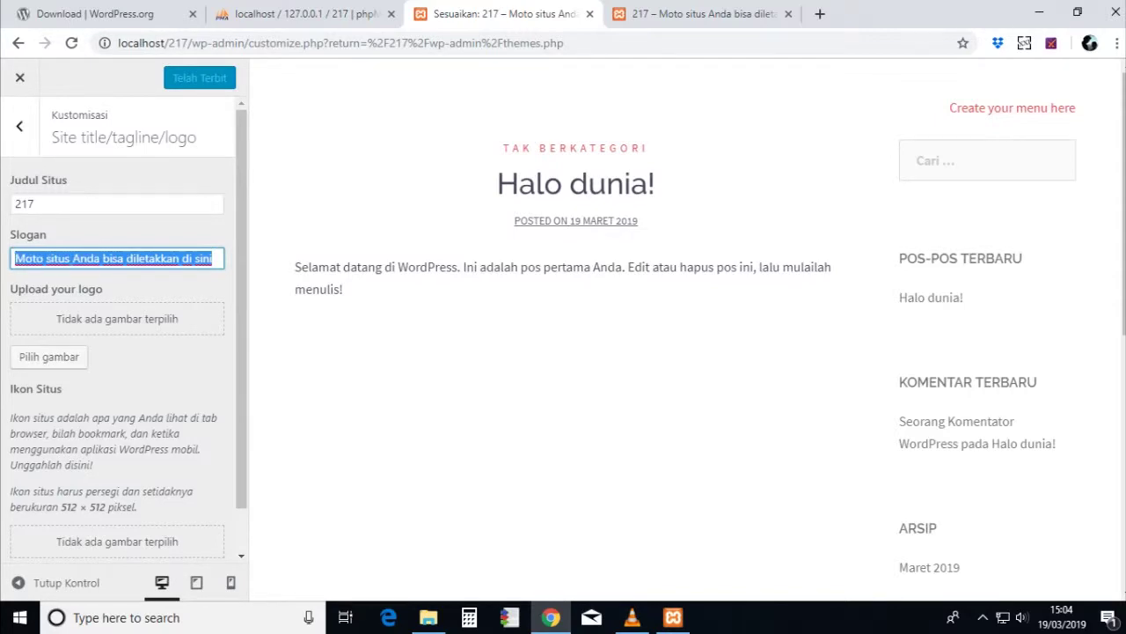
- Upload 'logo & alamat' from Desktop\wordpress\217 and set it as the site logo
left_click(48, 357)
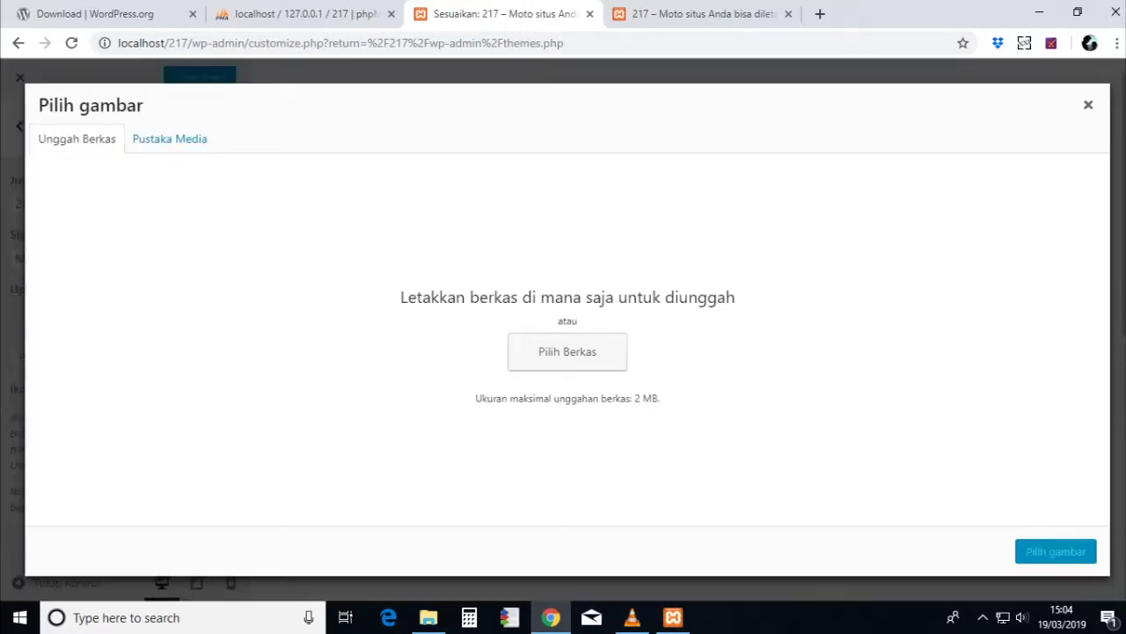
left_click(568, 352)
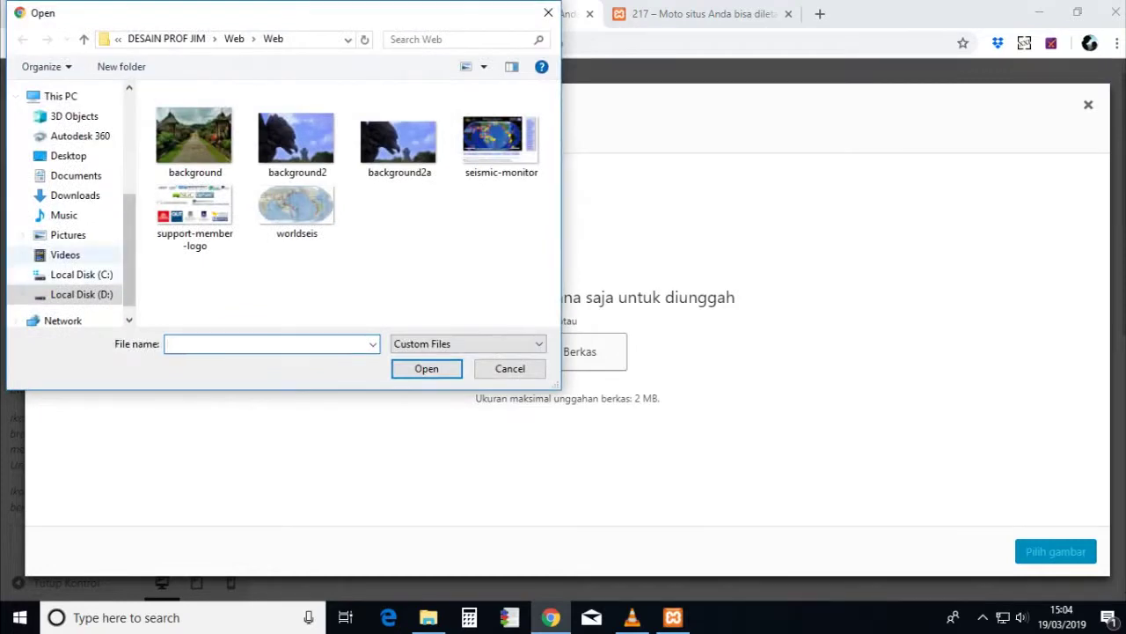
left_click(68, 156)
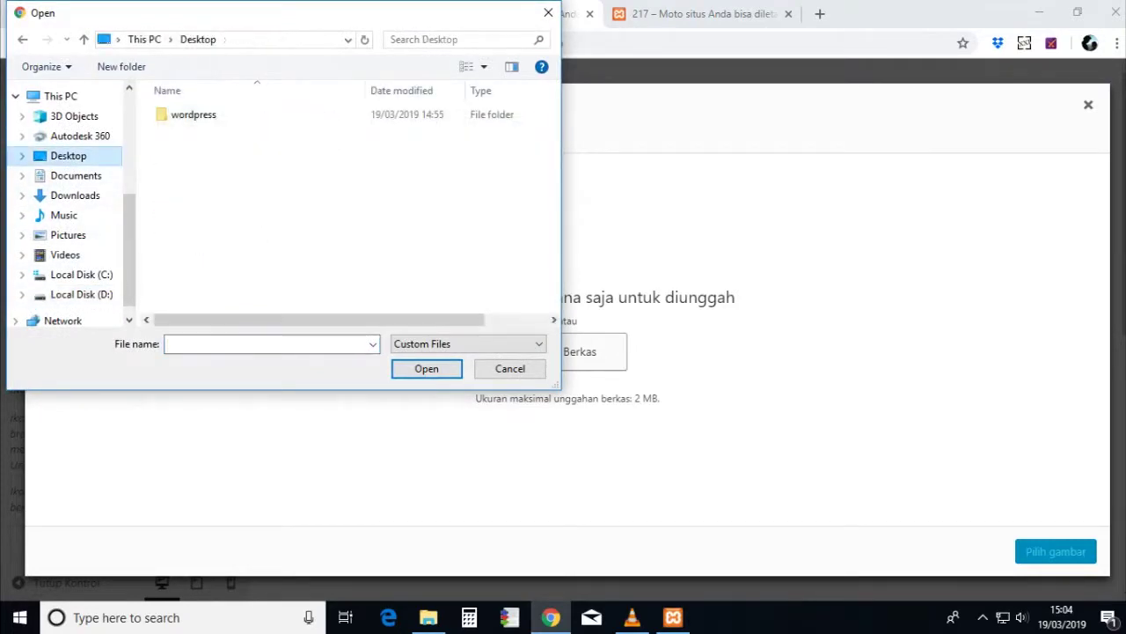
double_click(194, 114)
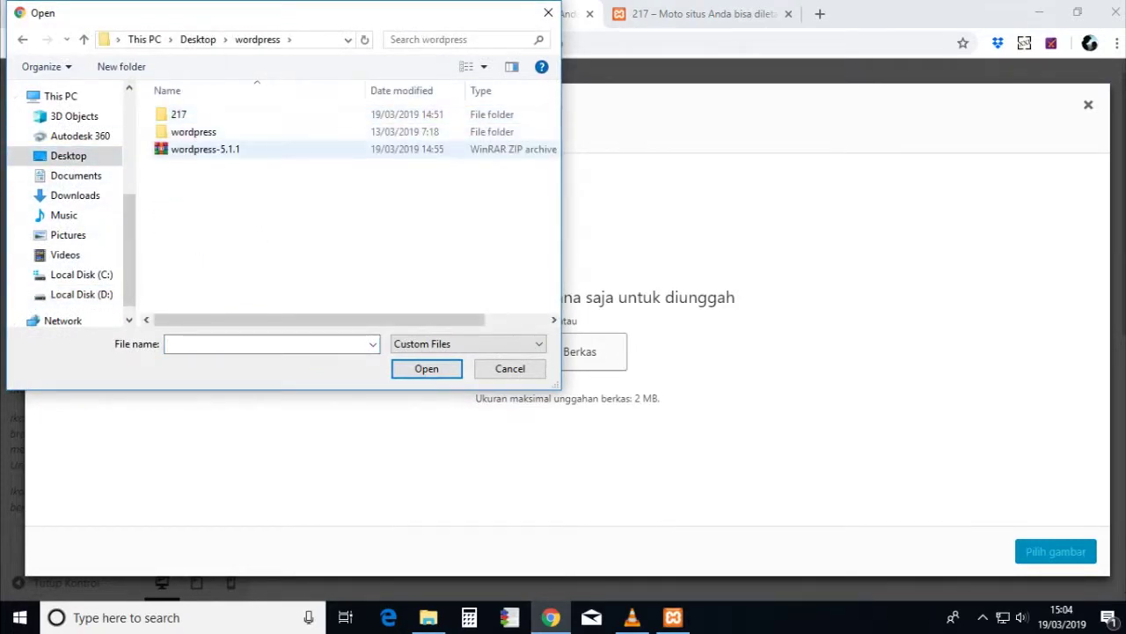
key("Return")
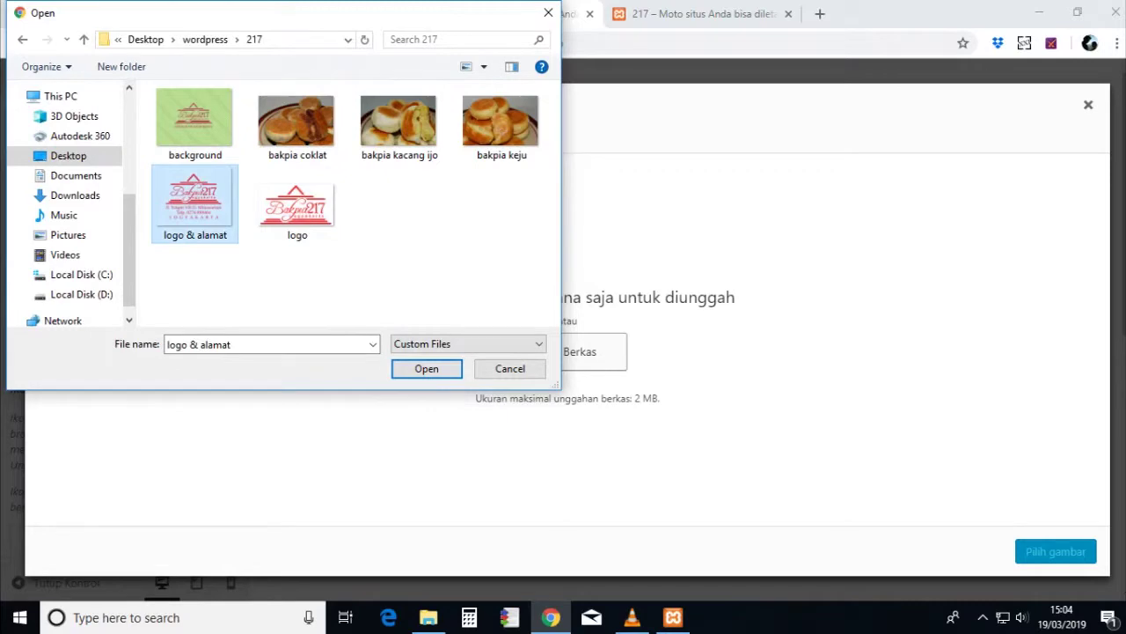
left_click(426, 368)
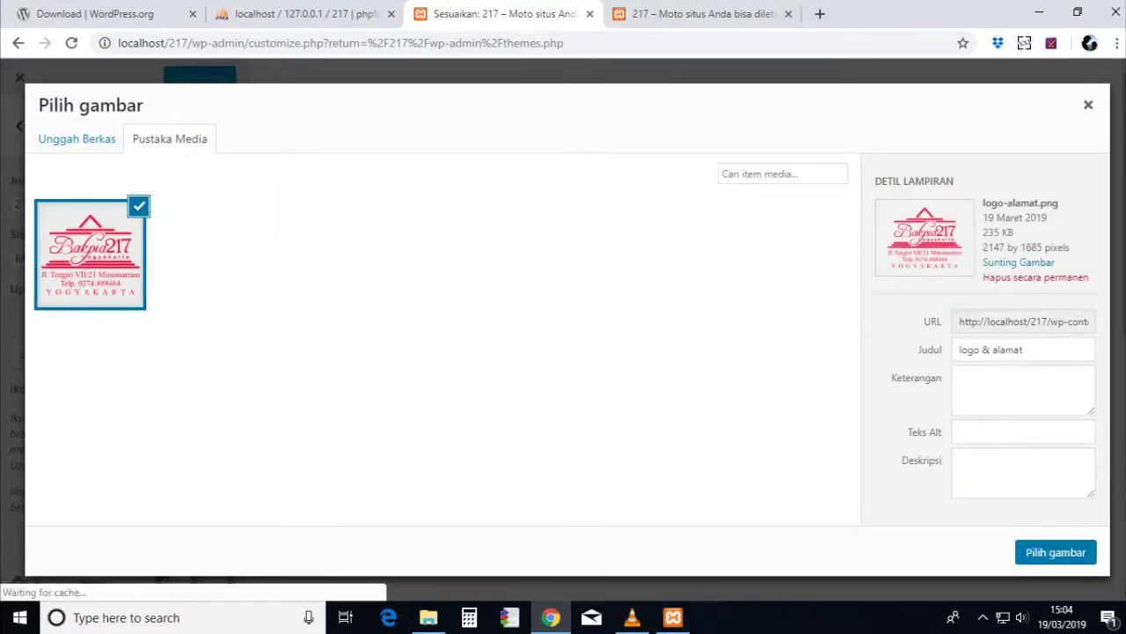
left_click(1055, 551)
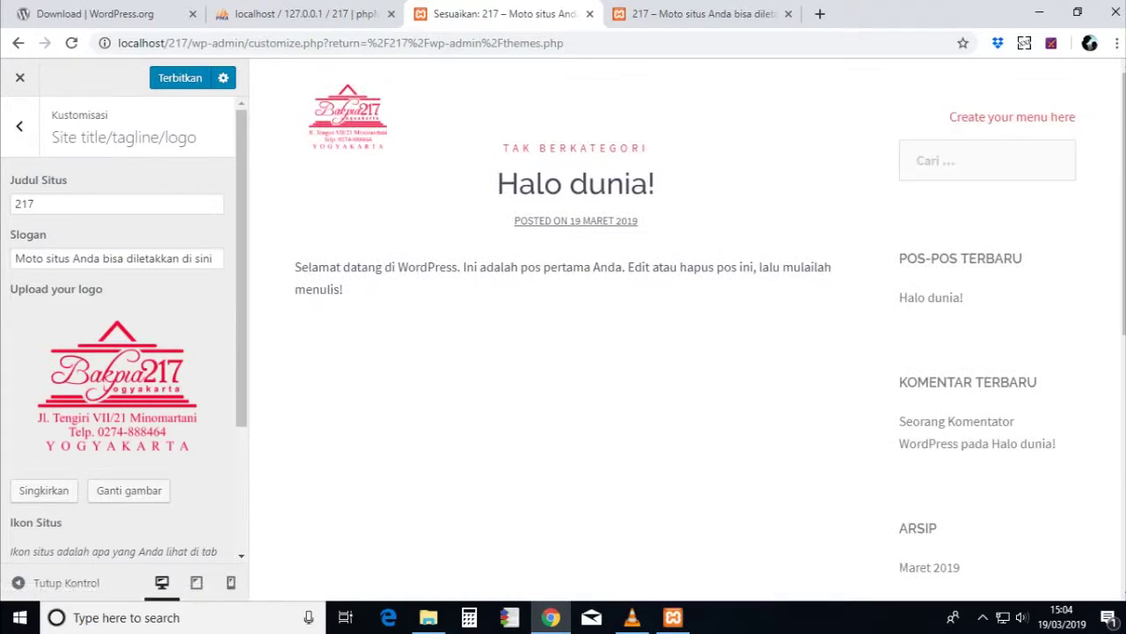
scroll(118, 351, "down", 2)
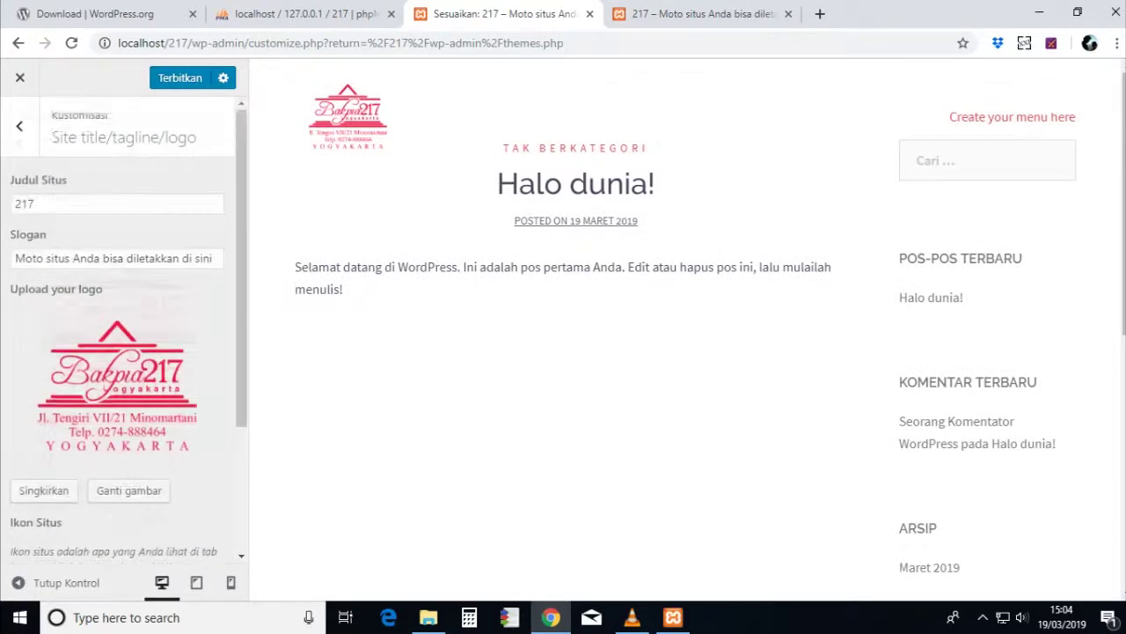
- Upload the logo image for the site icon, adjust the square crop, then abandon the crop
left_click(49, 531)
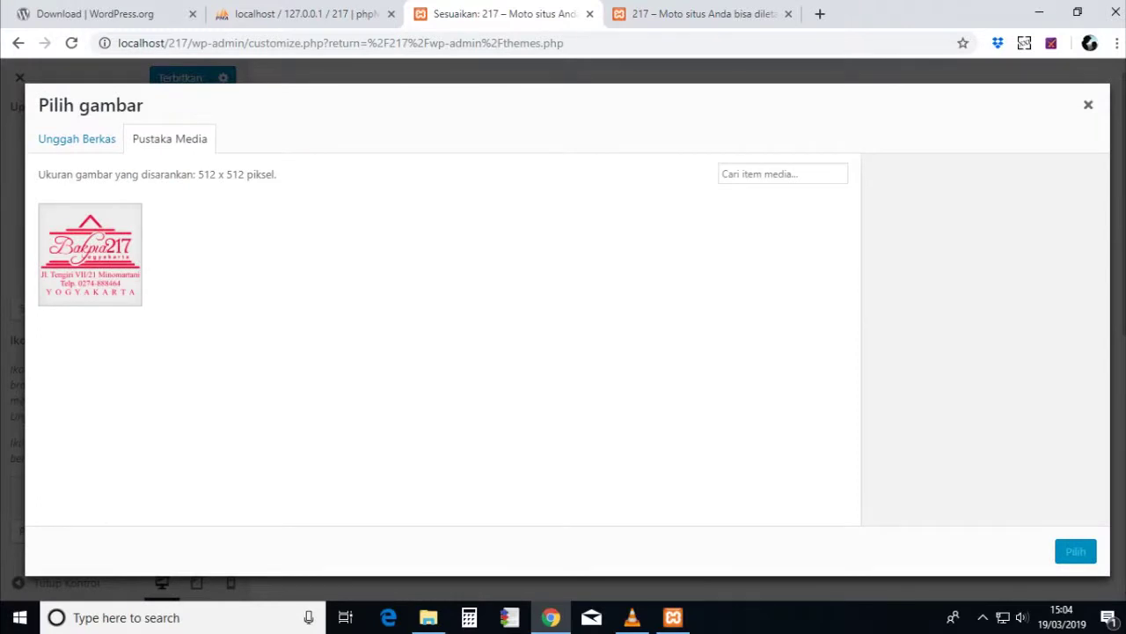
left_click(76, 138)
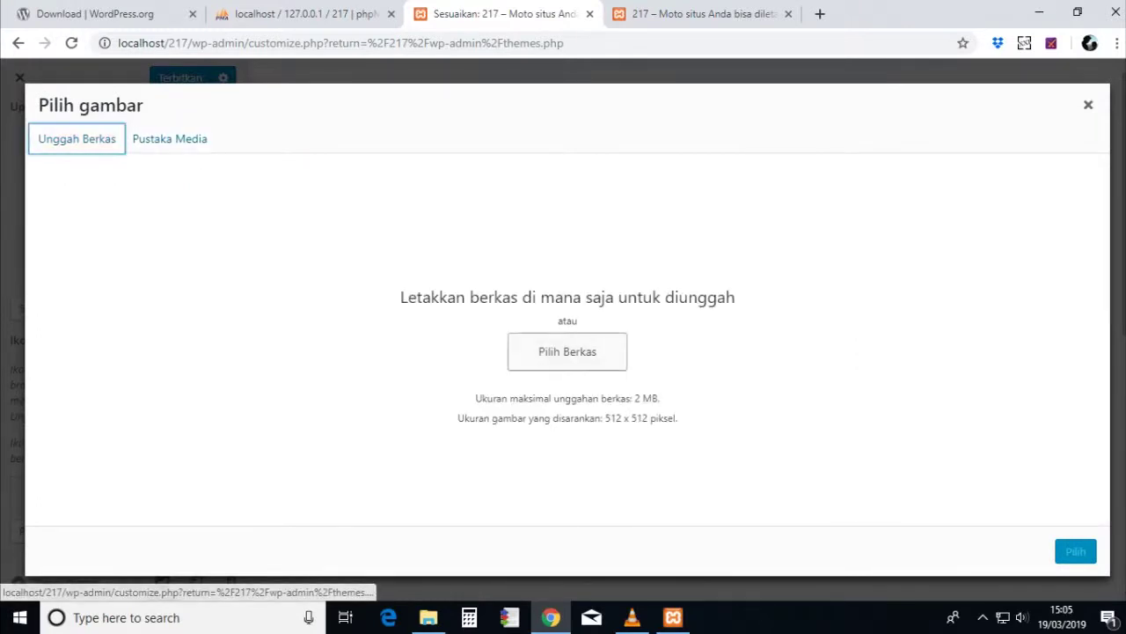
left_click(567, 351)
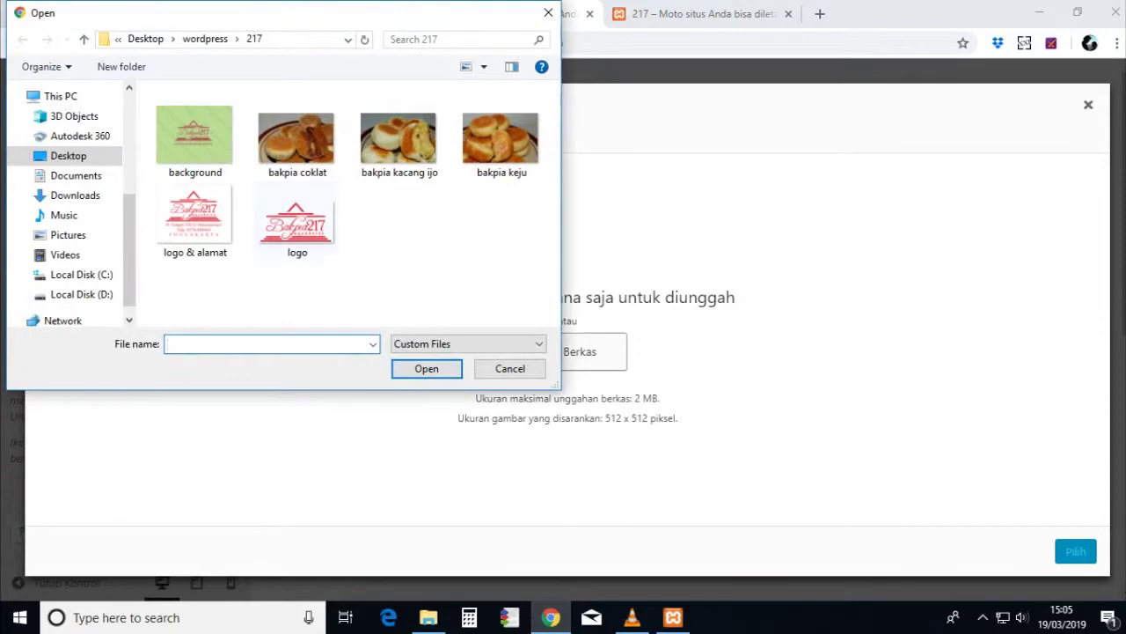
left_click(296, 220)
key("Return")
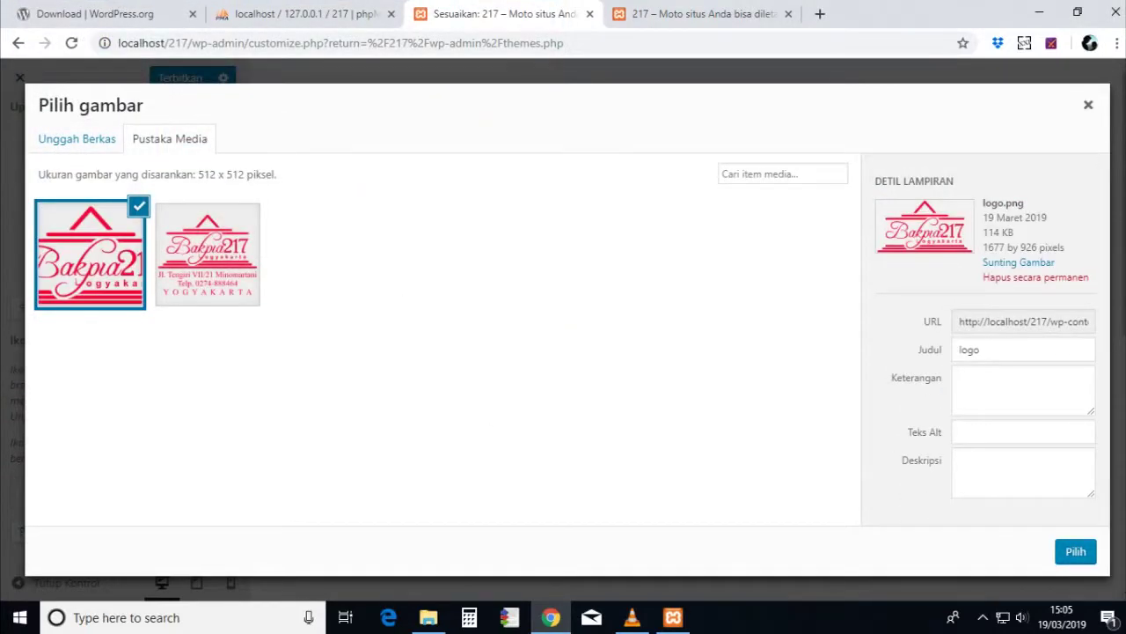
left_click(1076, 551)
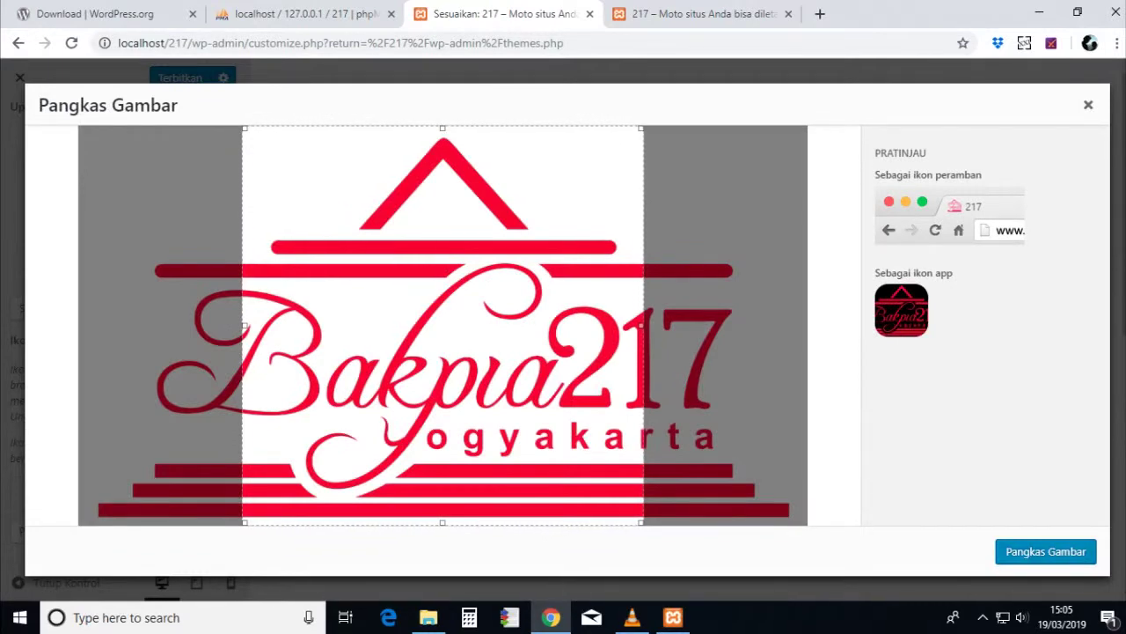
left_click_drag(444, 325, 349, 326)
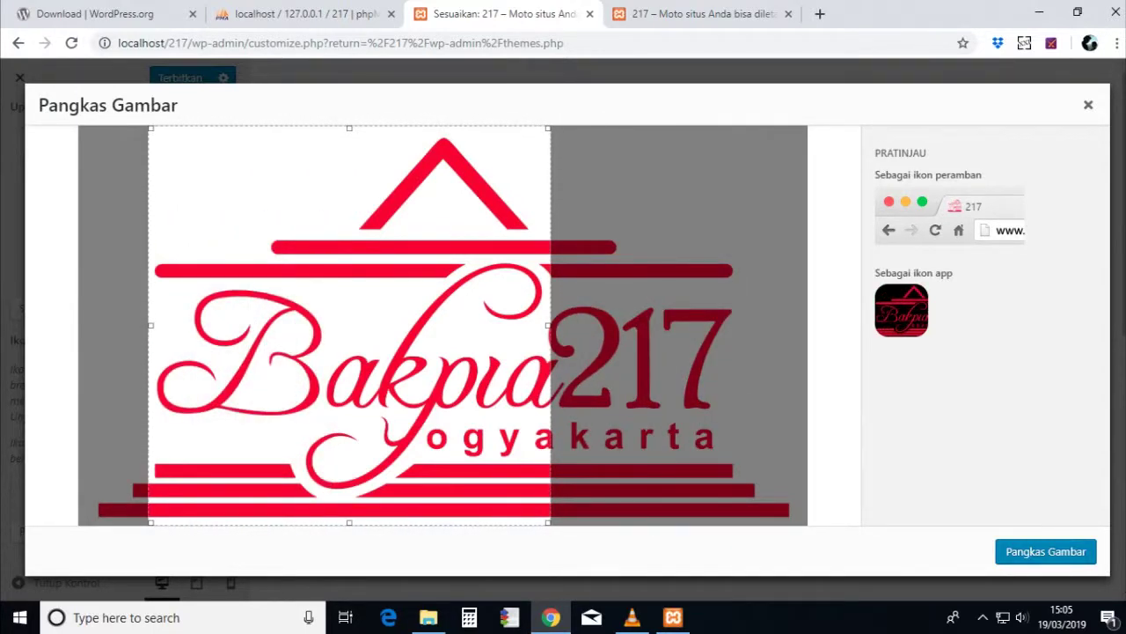
left_click_drag(349, 325, 403, 325)
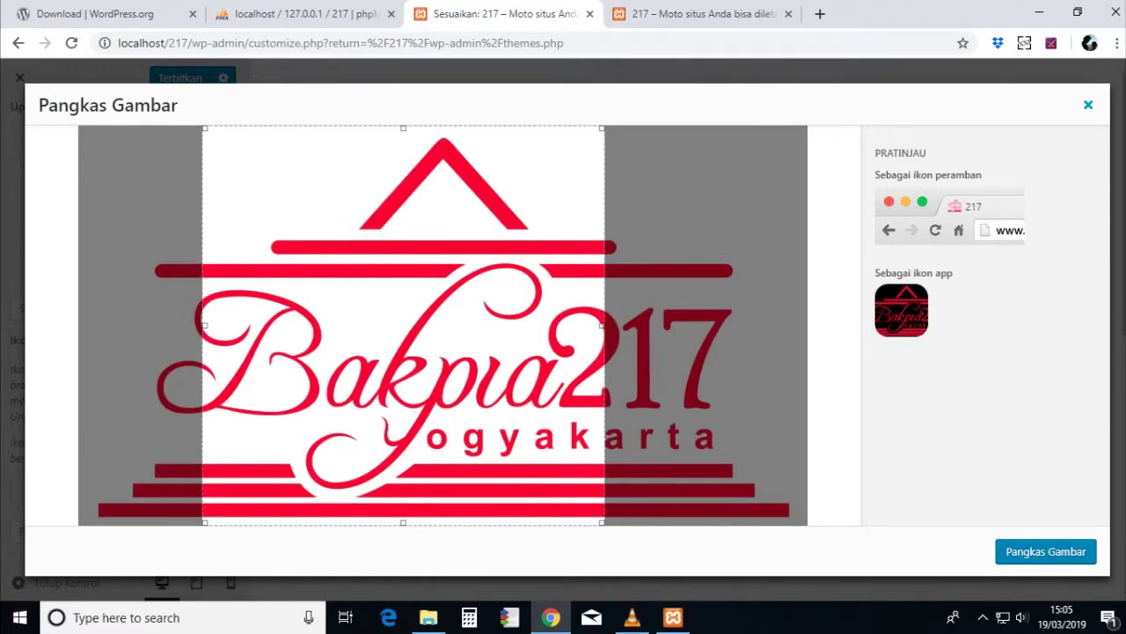
key("Escape")
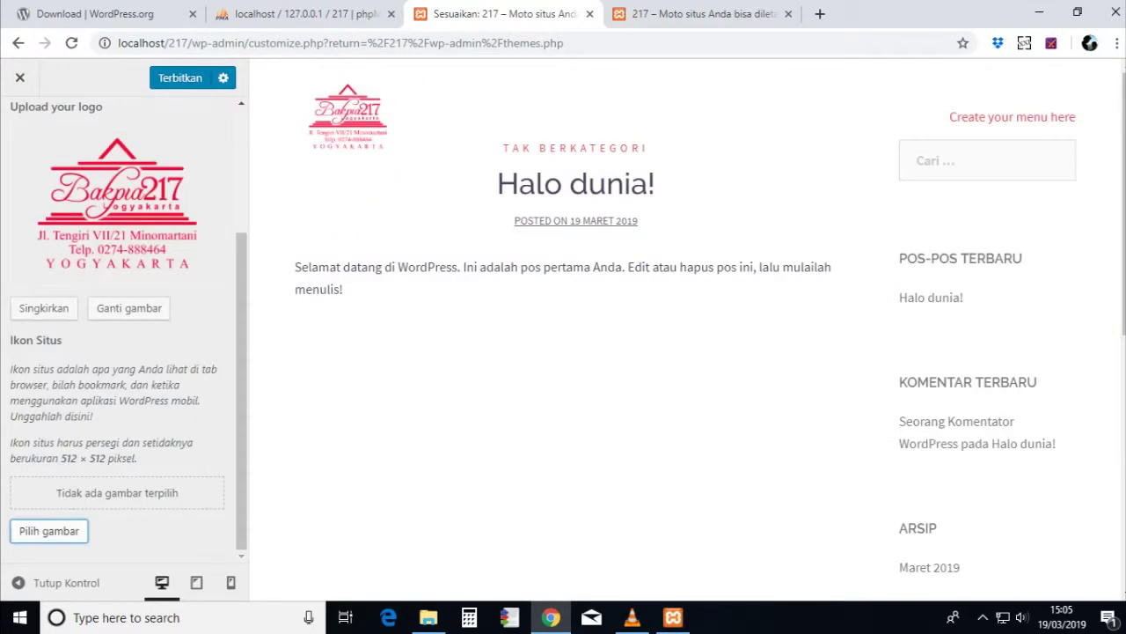
- In File Explorer's 217 folder, open 'logo & alamat' for editing in Photos
left_click(428, 616)
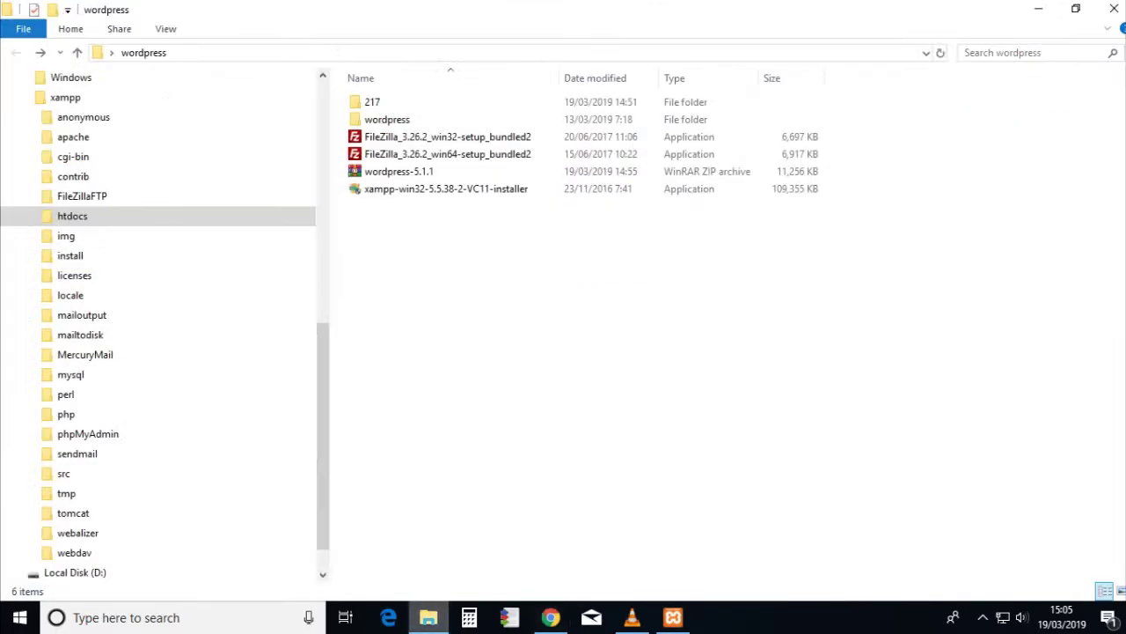
left_click(372, 102)
double_click(373, 102)
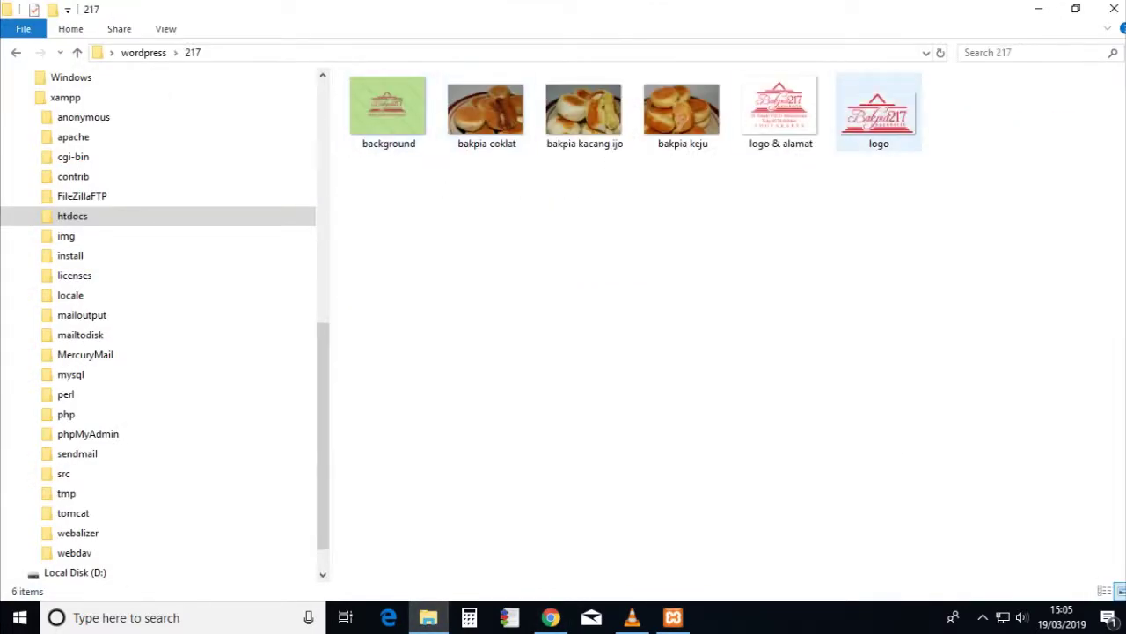
right_click(796, 123)
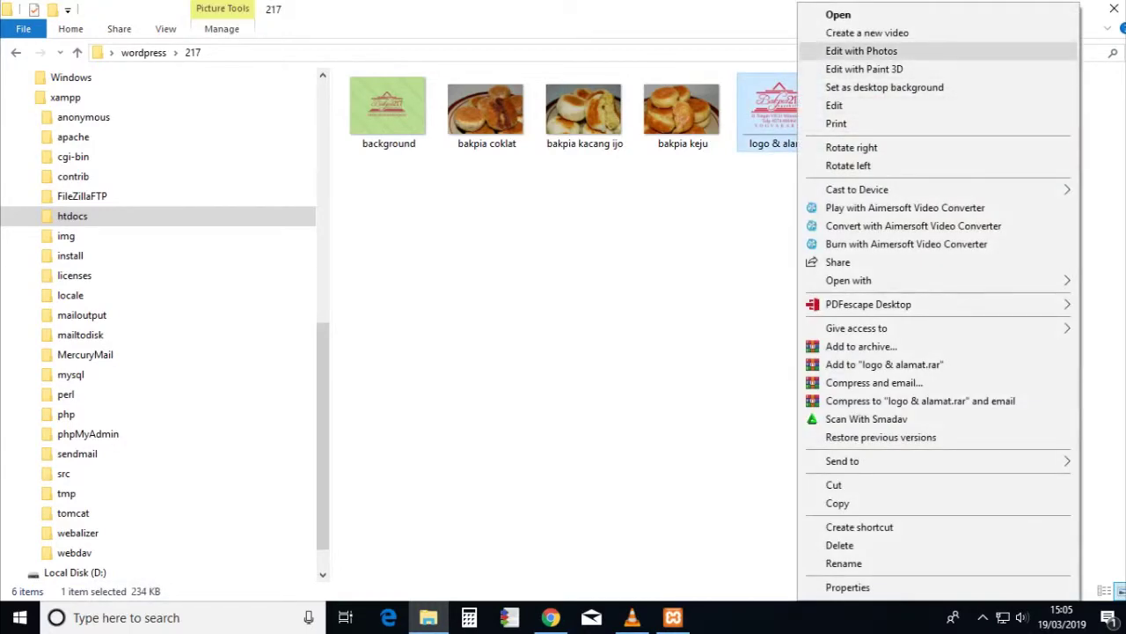
left_click(862, 51)
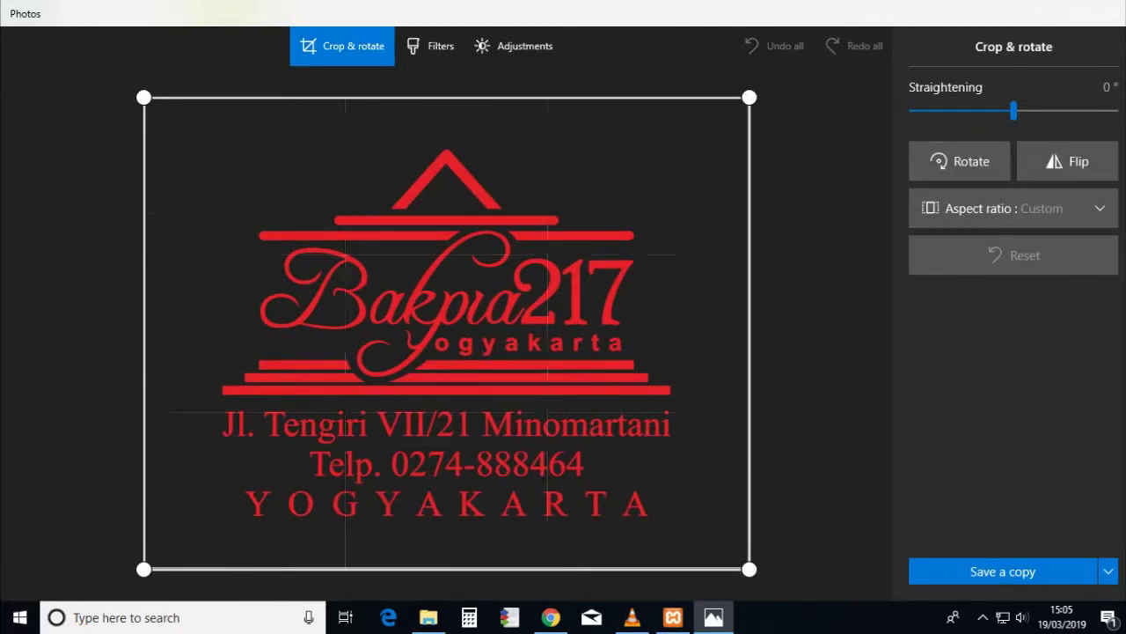
- Crop the logo to cut off the address lines and trim the empty sides
left_click_drag(446, 568, 446, 406)
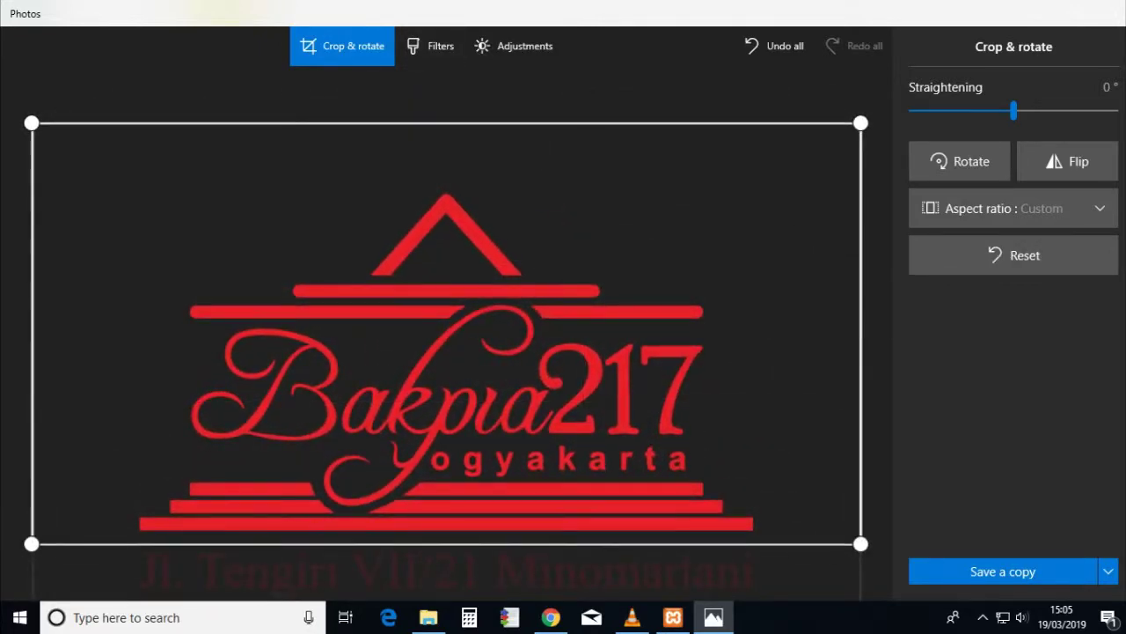
left_click_drag(860, 333, 778, 333)
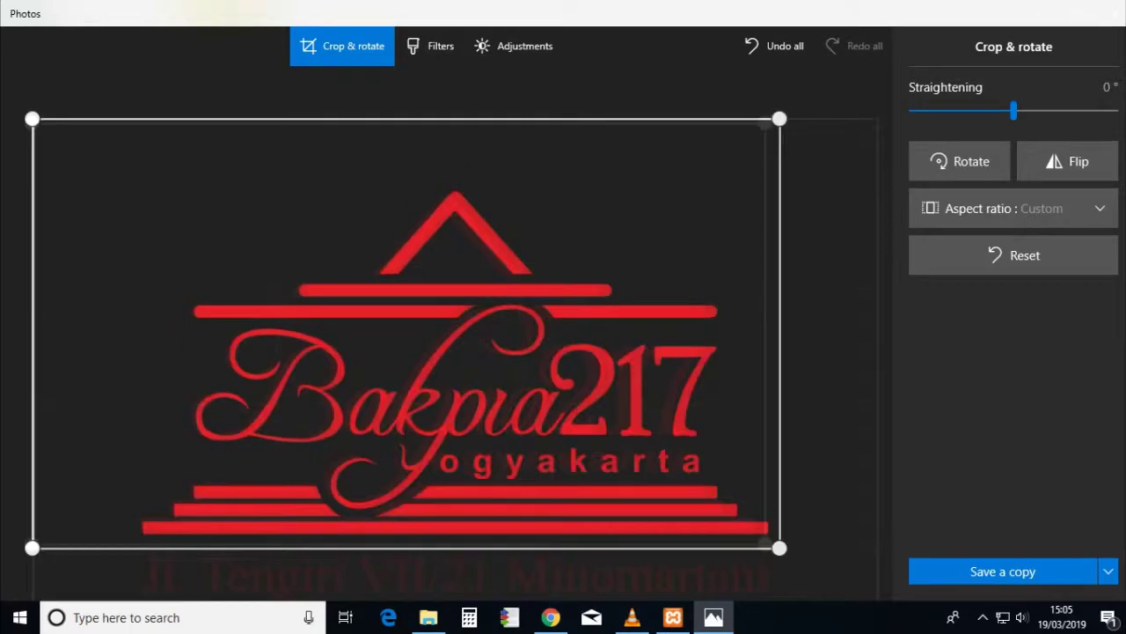
left_click_drag(35, 333, 141, 334)
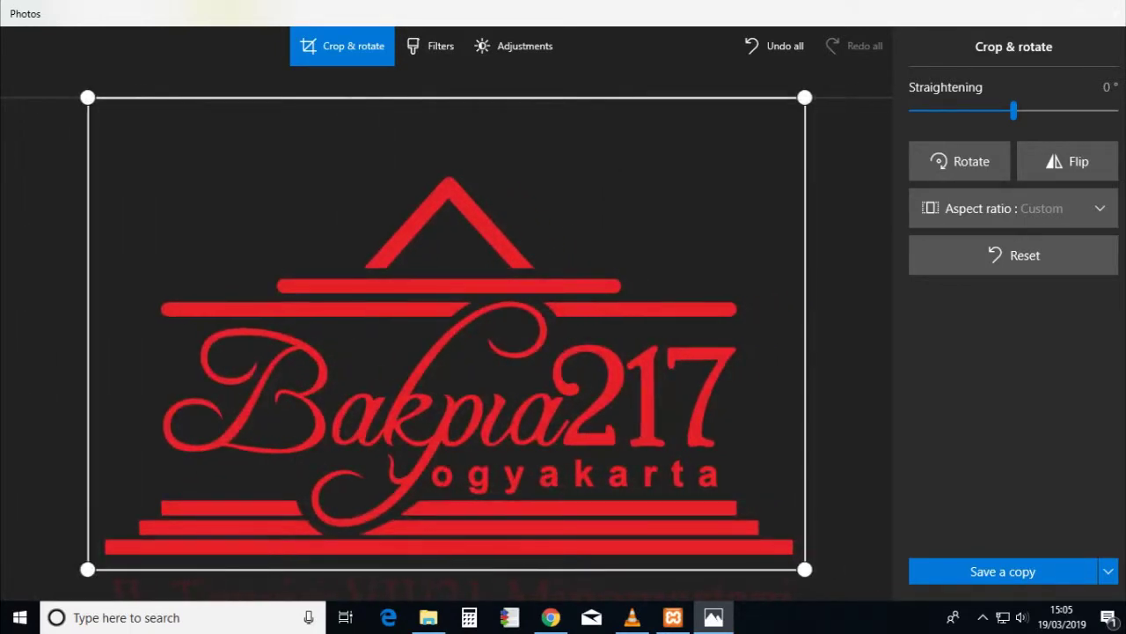
left_click_drag(87, 334, 101, 334)
left_click_drag(798, 334, 790, 333)
- Save the cropped image as a copy named logo2 in the 217 folder and close Photos
left_click(1003, 571)
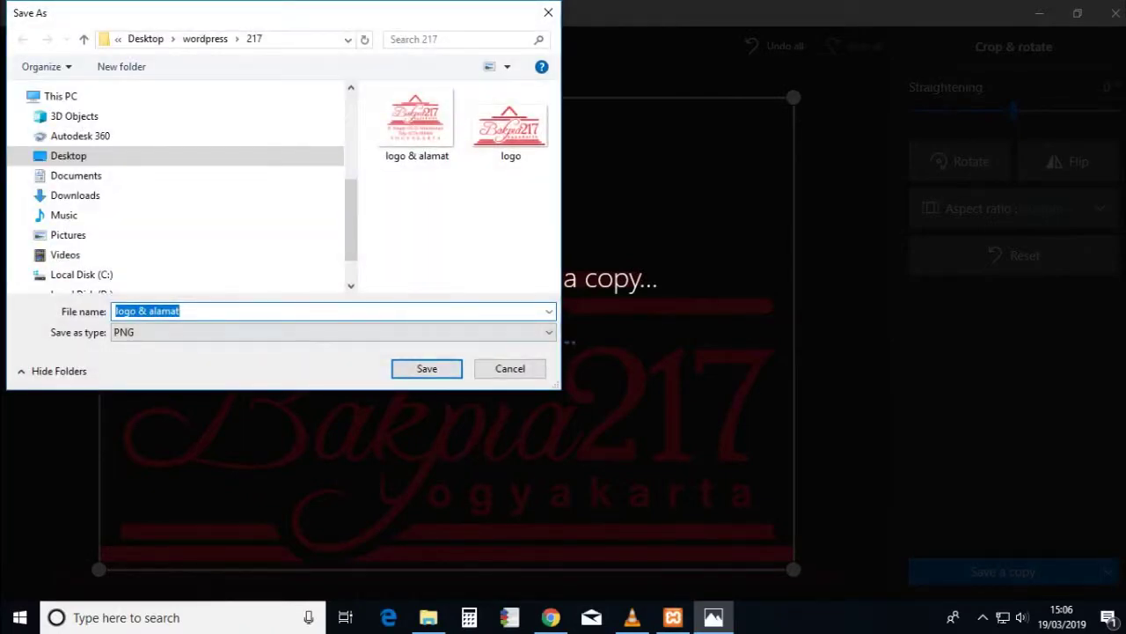
left_click(510, 128)
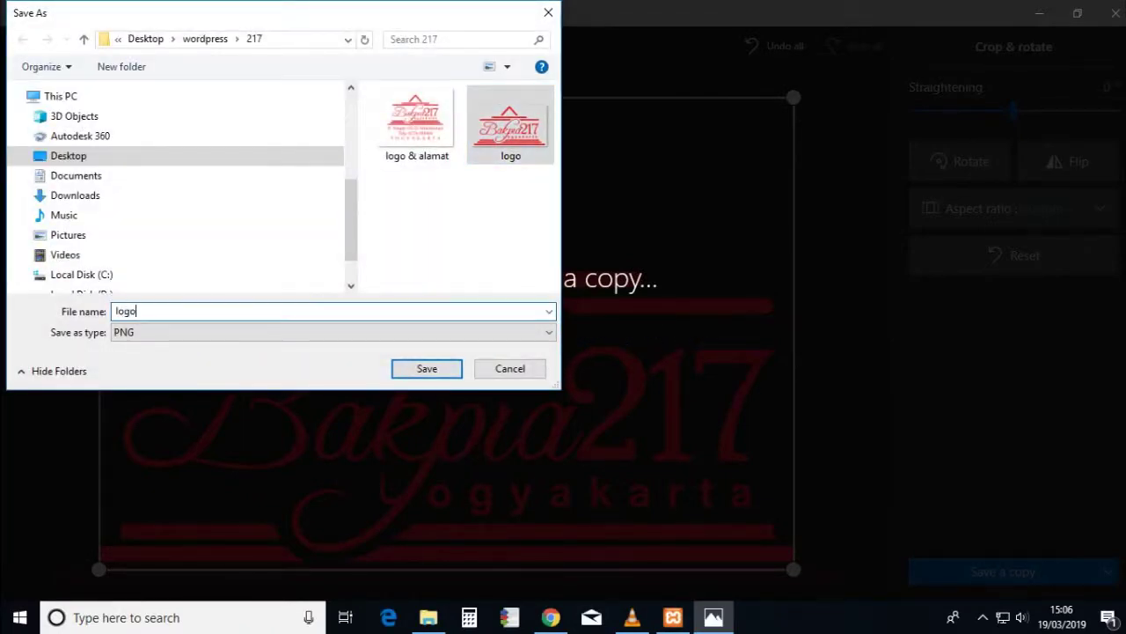
key("Return")
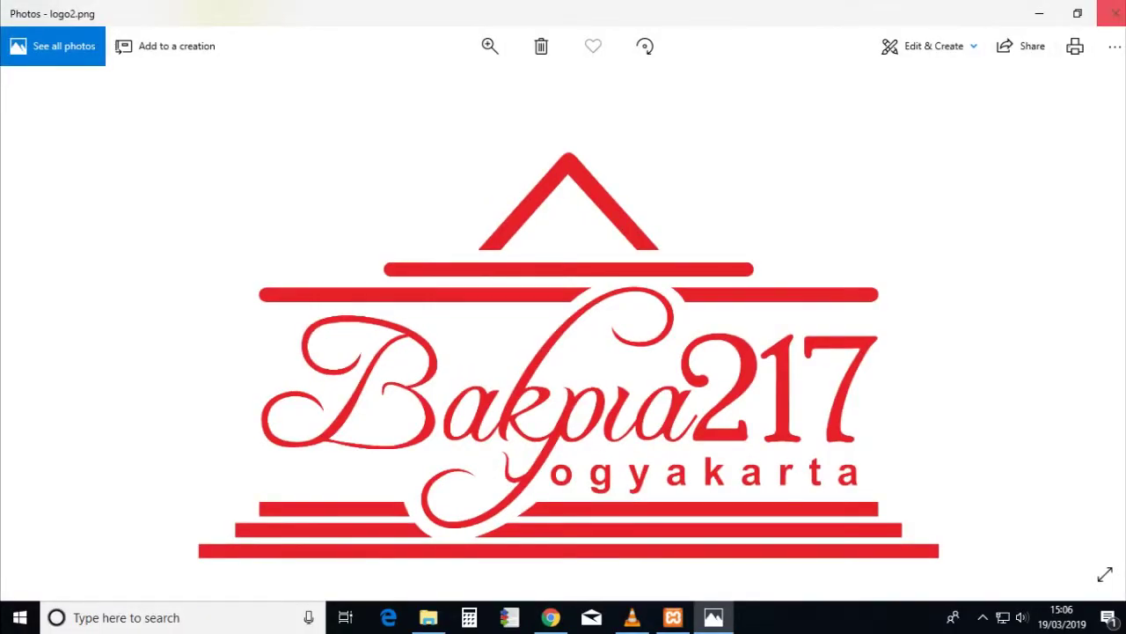
left_click(1114, 12)
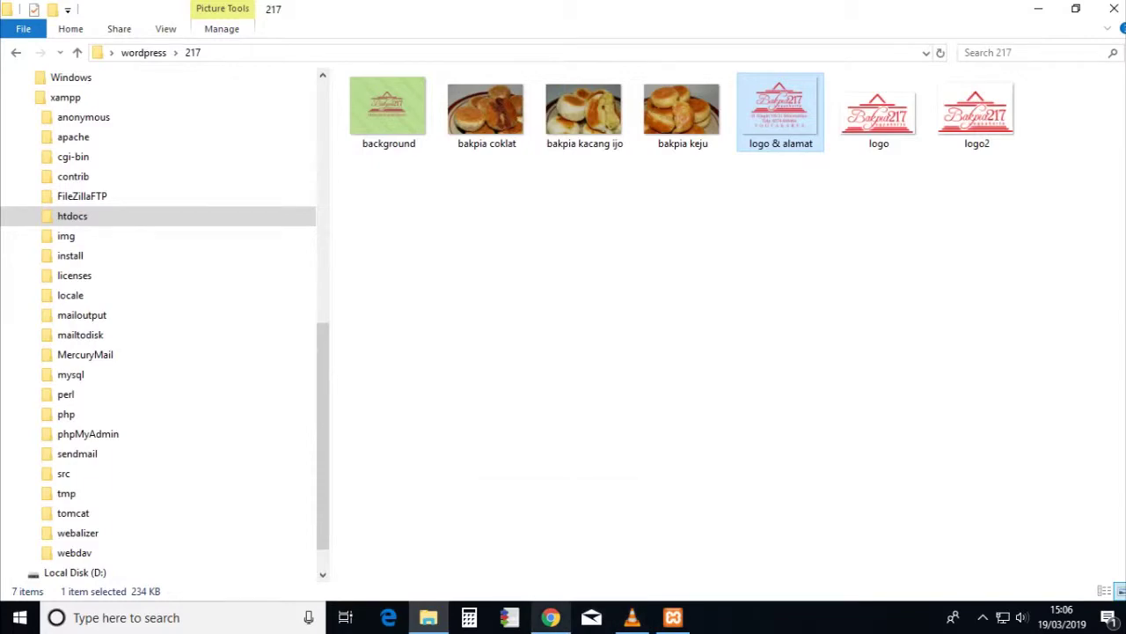
left_click(550, 617)
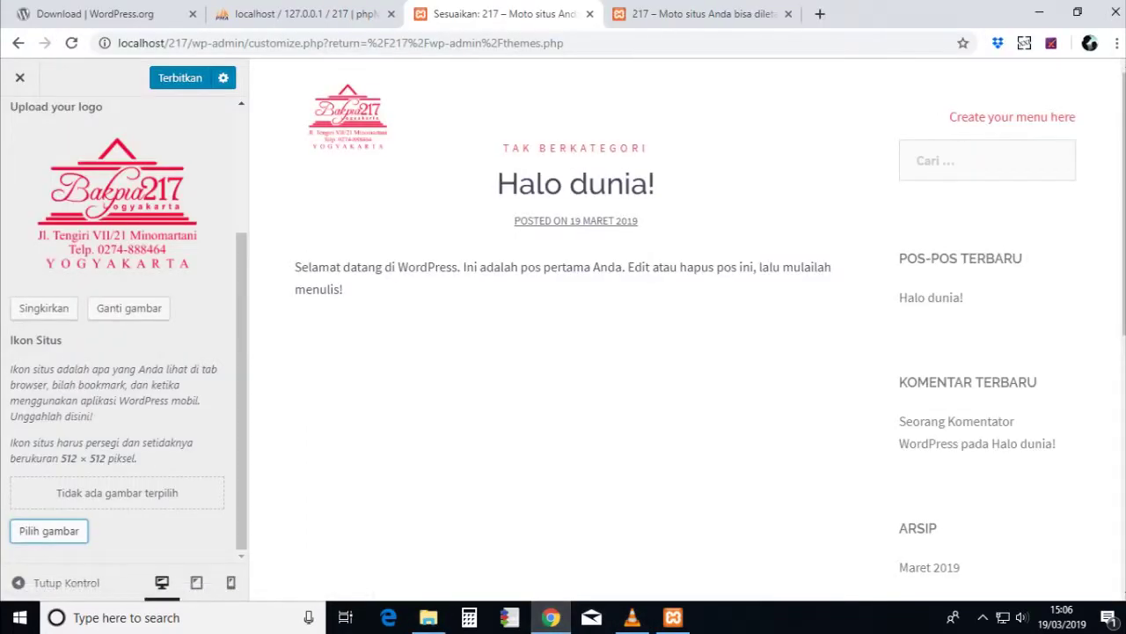
- Upload logo2.png from the 217 folder to the media library via the site icon picker
key("Return")
left_click(89, 254)
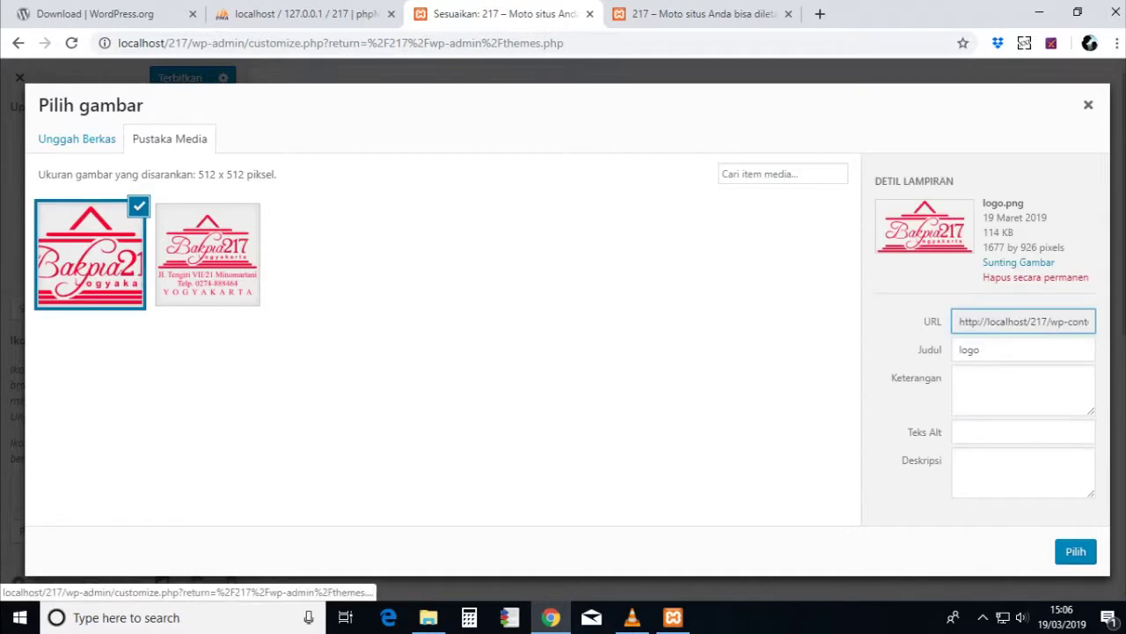
left_click(77, 138)
left_click(567, 351)
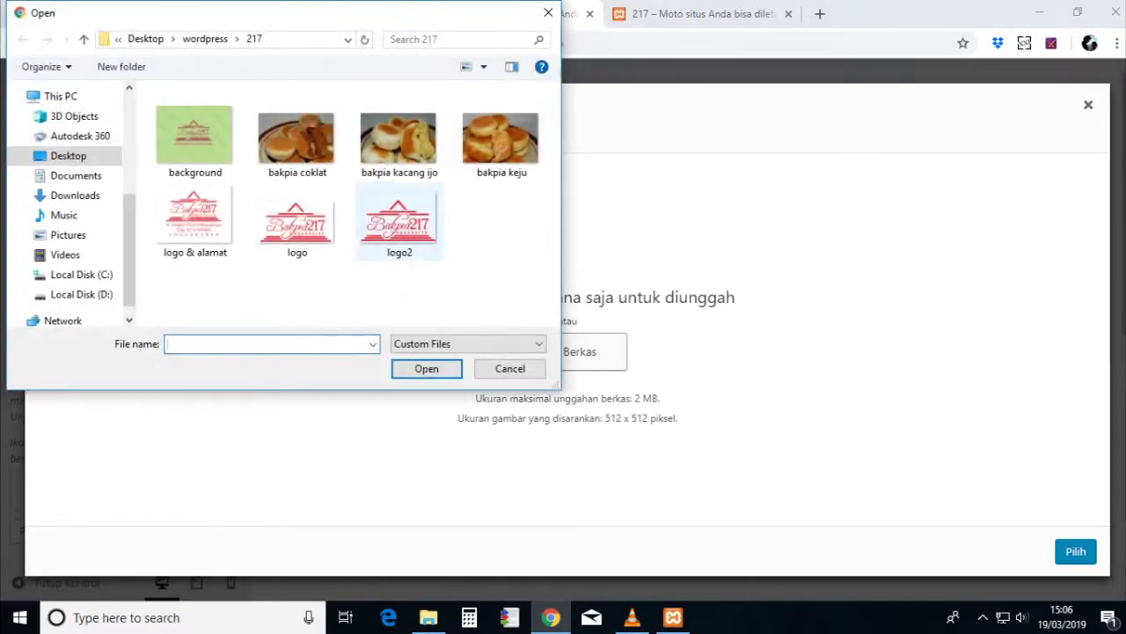
left_click(397, 220)
left_click(423, 364)
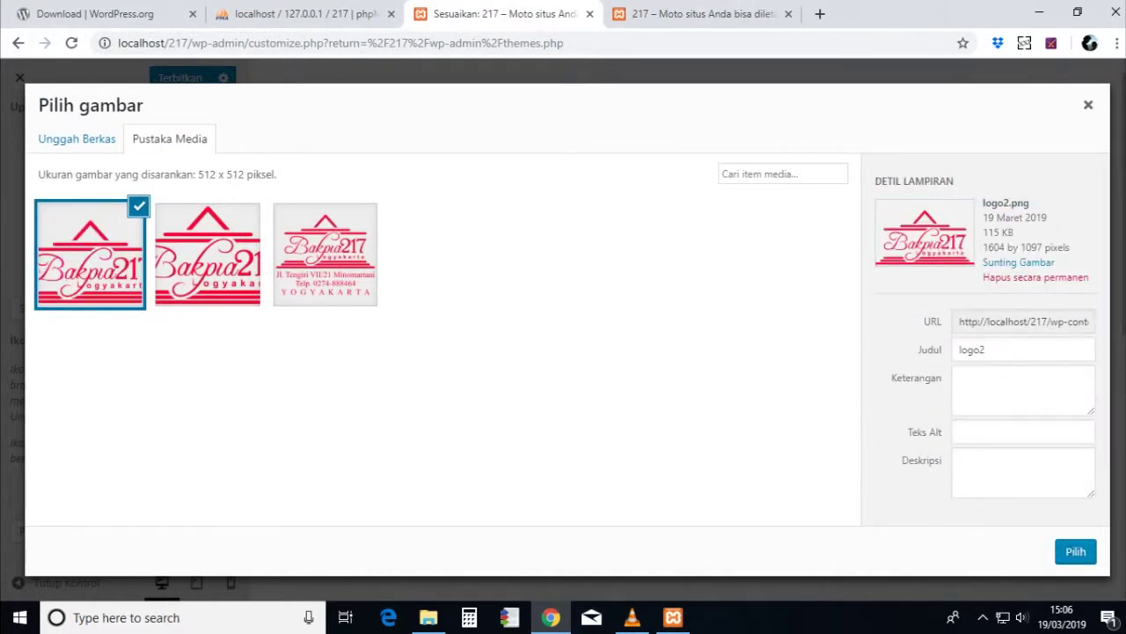
key("Escape")
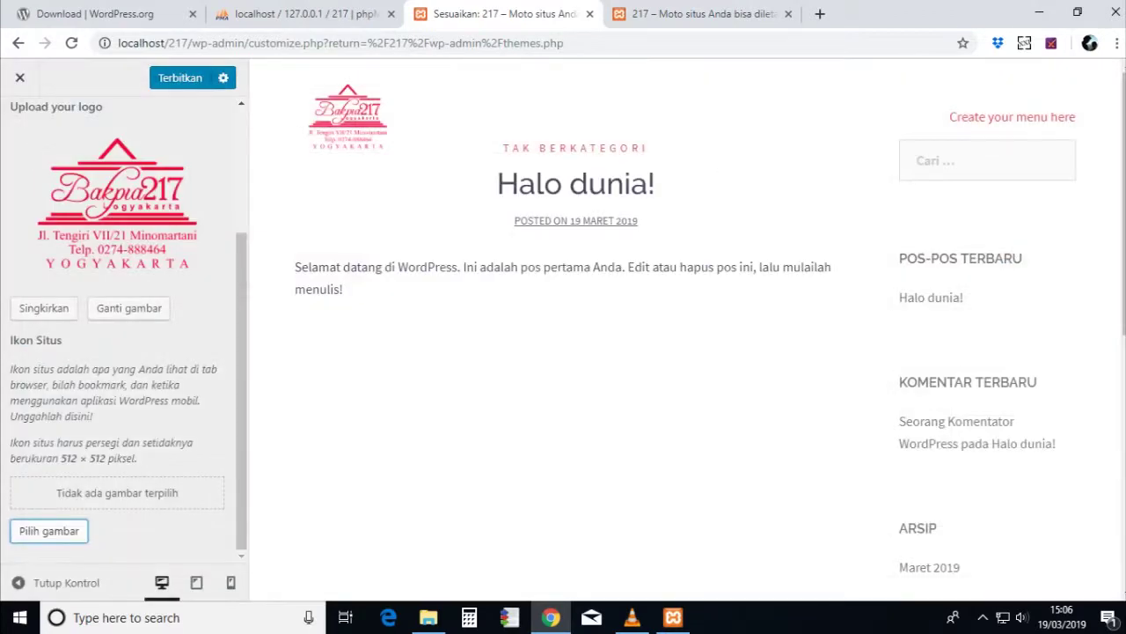
- Choose logo2.png as the site icon, adjust the square crop, then cancel it
key("Return")
left_click(90, 253)
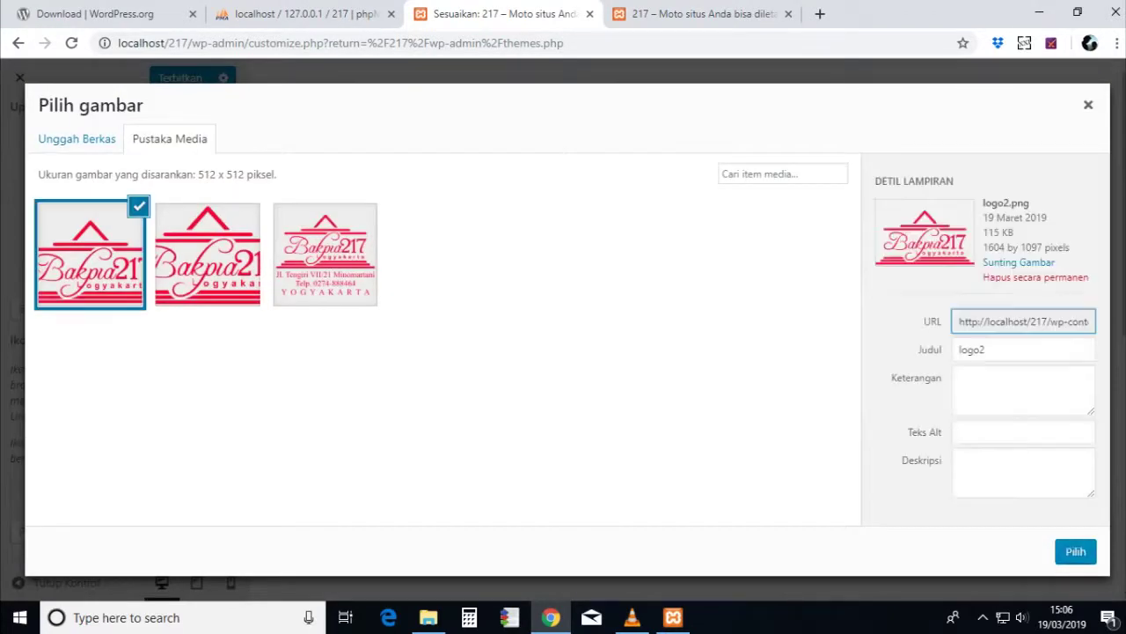
key("Return")
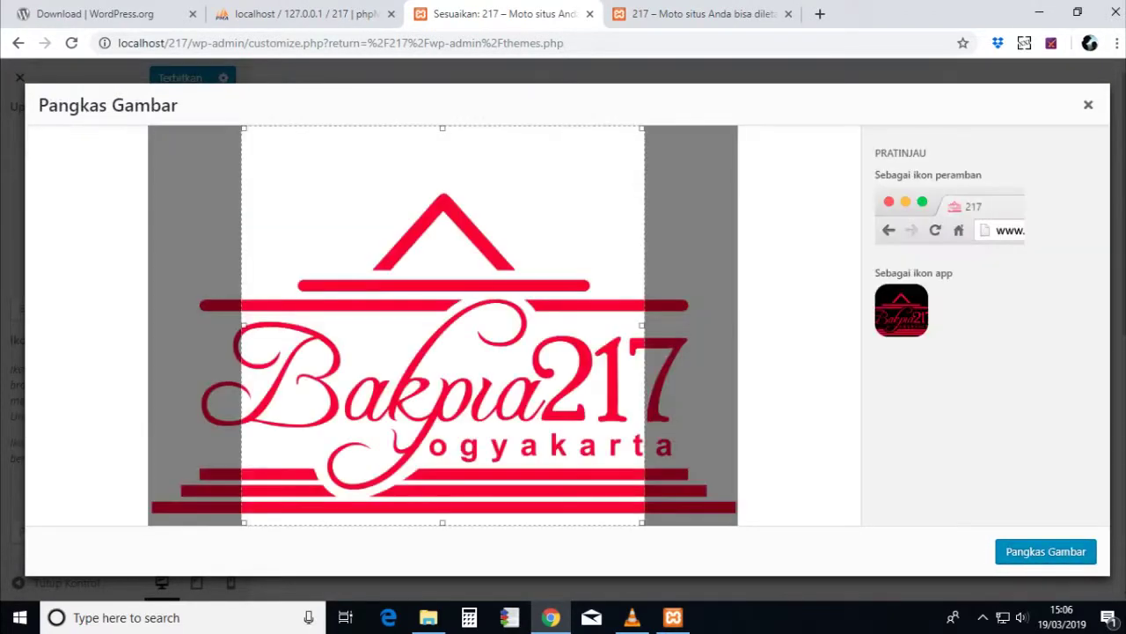
mouse_move(443, 326)
left_mouse_down()
mouse_move(466, 326)
mouse_move(400, 325)
mouse_move(425, 326)
left_mouse_up()
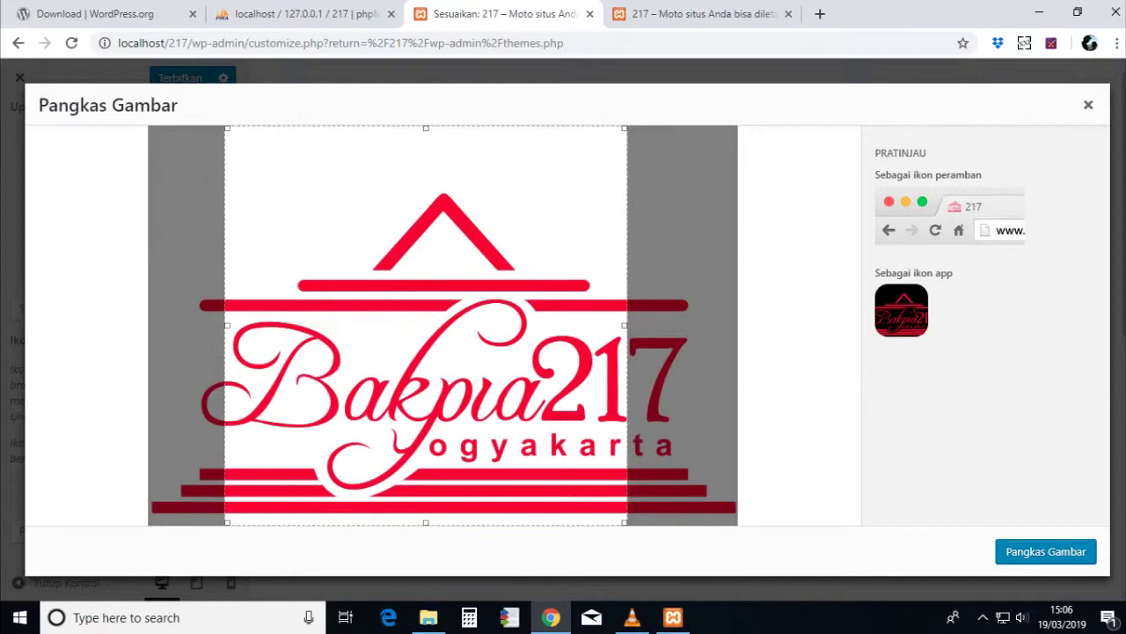
left_click_drag(426, 326, 434, 325)
key("Escape")
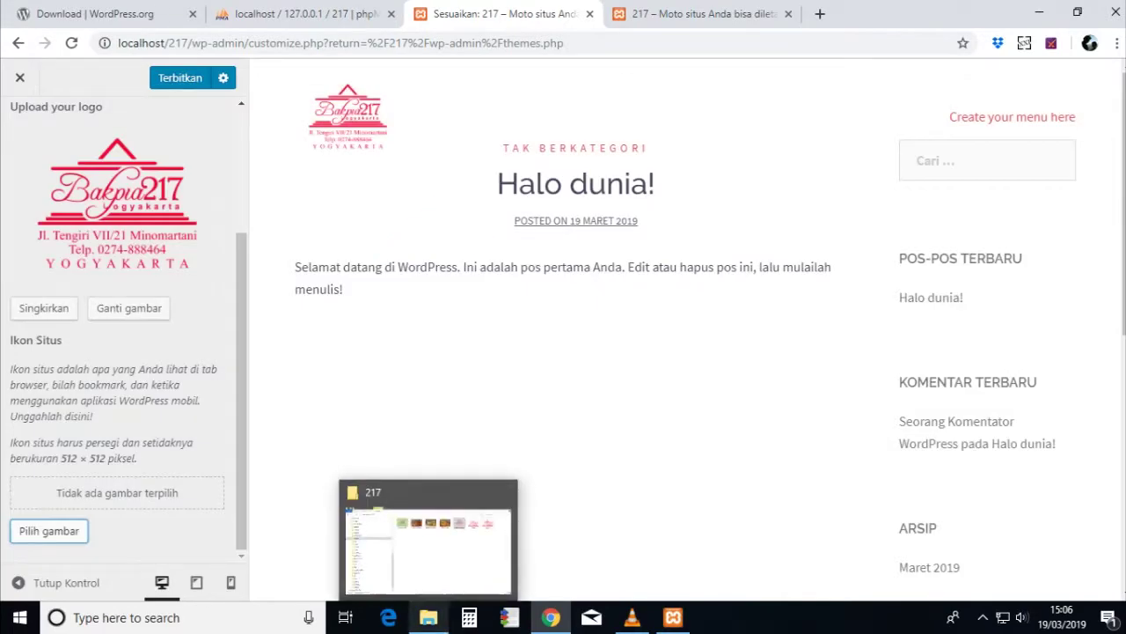
- Open CAP.cdr from the 217 folder in CorelDRAW X6 and dismiss the welcome screen
left_click(429, 617)
scroll(979, 386, "down", 2)
scroll(979, 385, "up", 5)
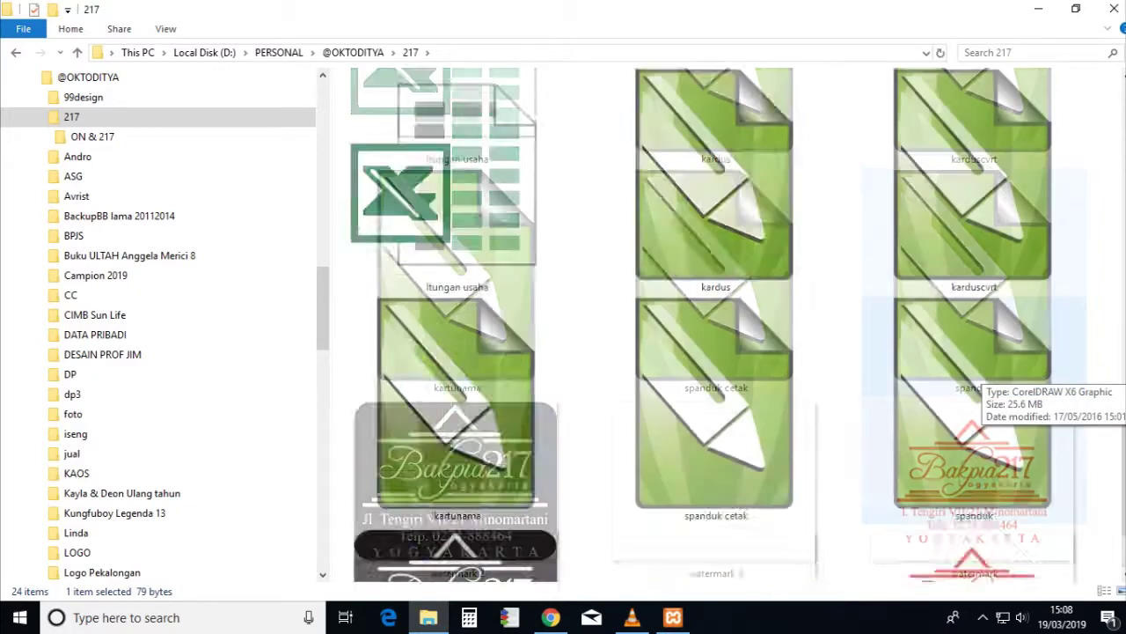
double_click(973, 176)
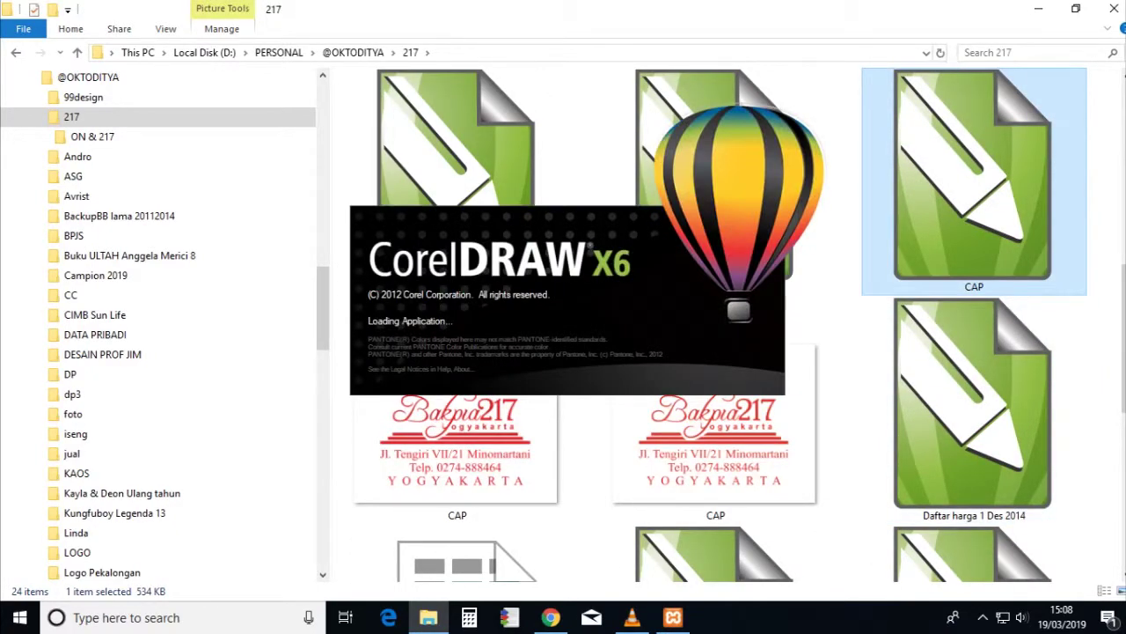
left_click(801, 499)
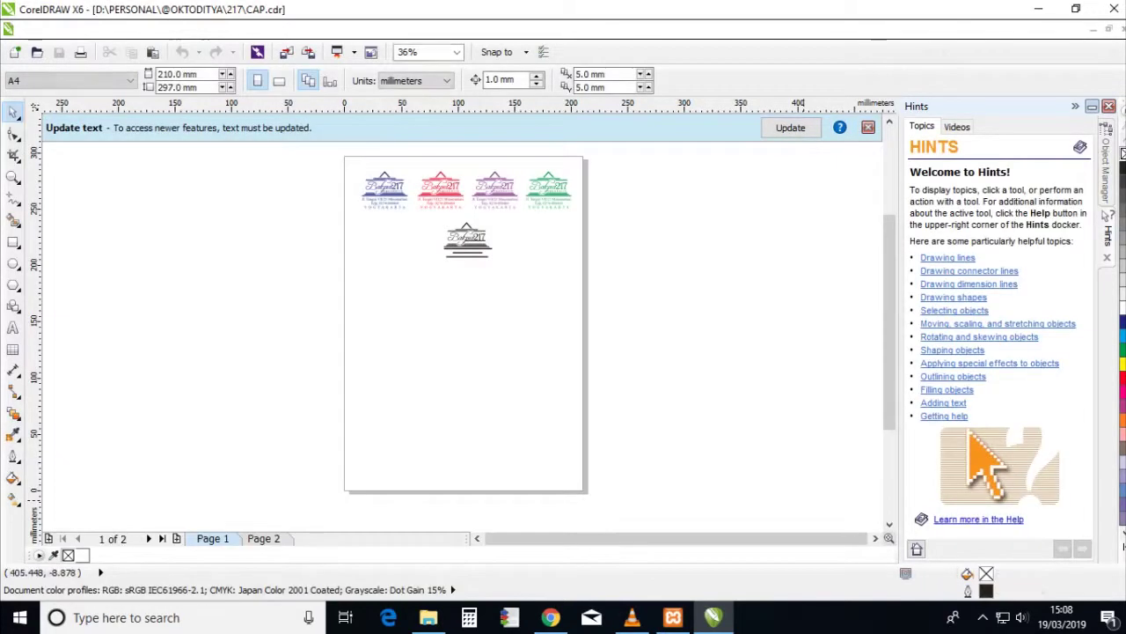
key("Page_Down")
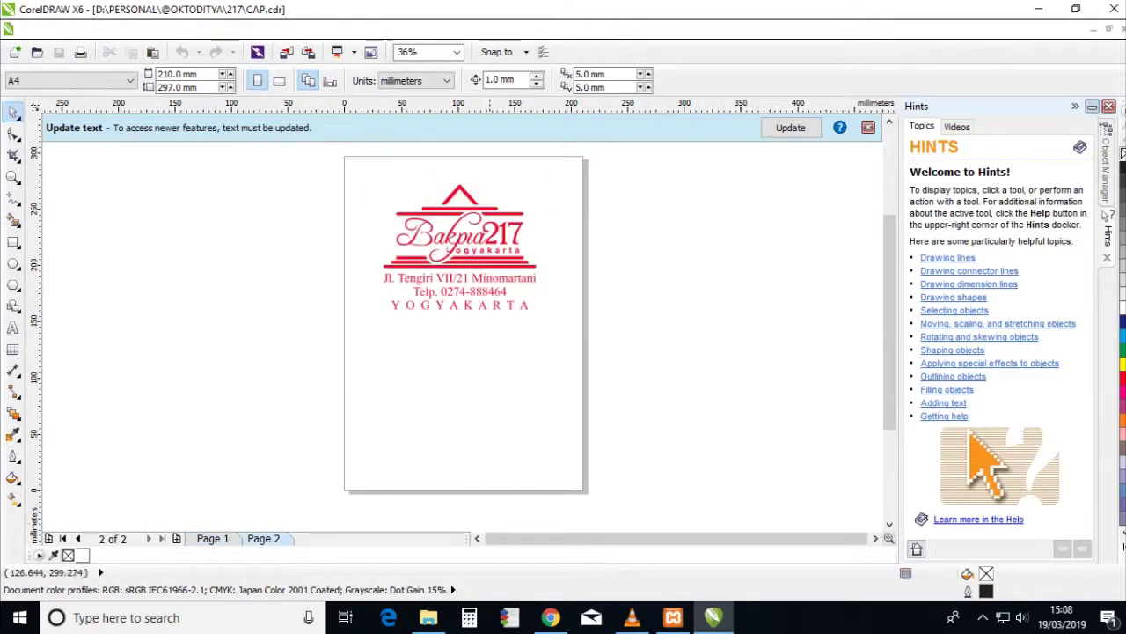
scroll(463, 325, "up", 2)
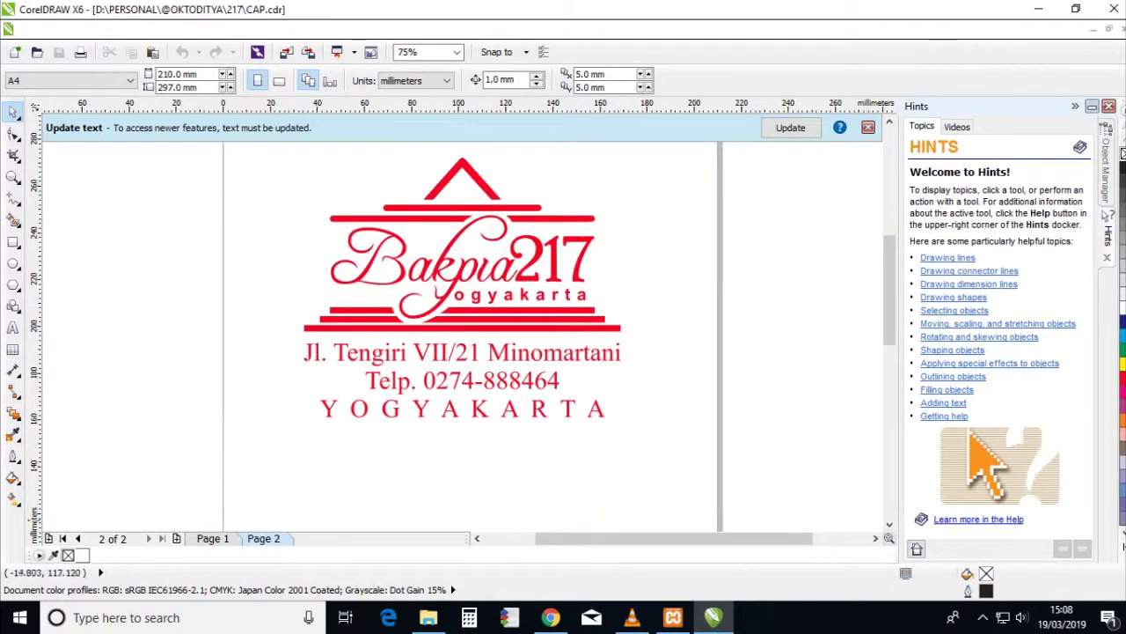
left_click(176, 538)
left_click(263, 538)
left_click(461, 288)
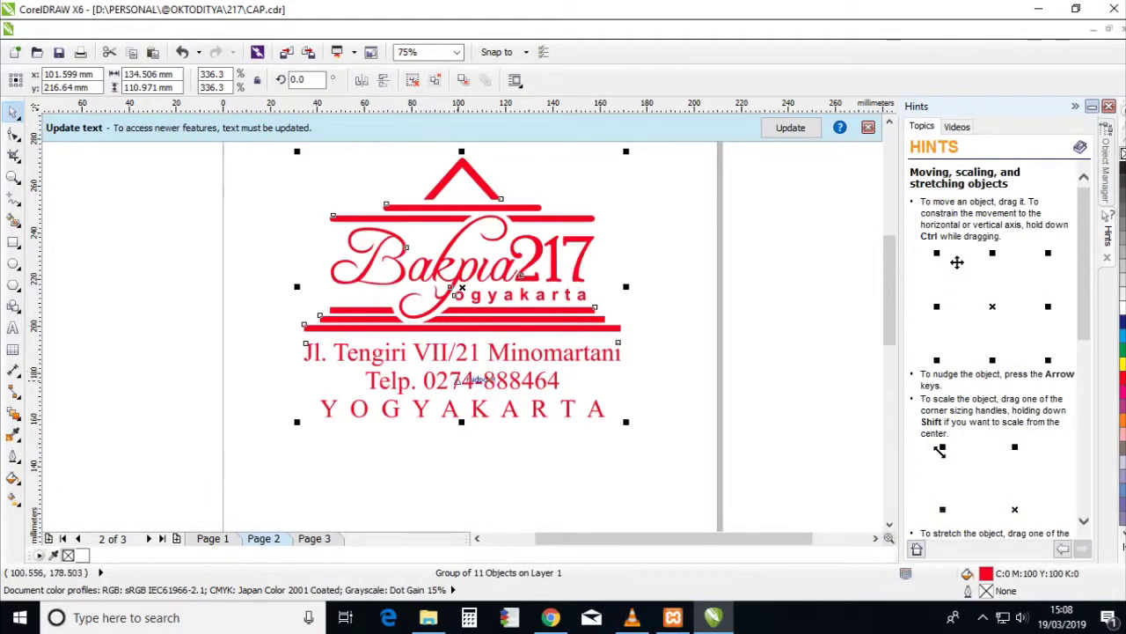
left_click(314, 537)
key("ctrl+v")
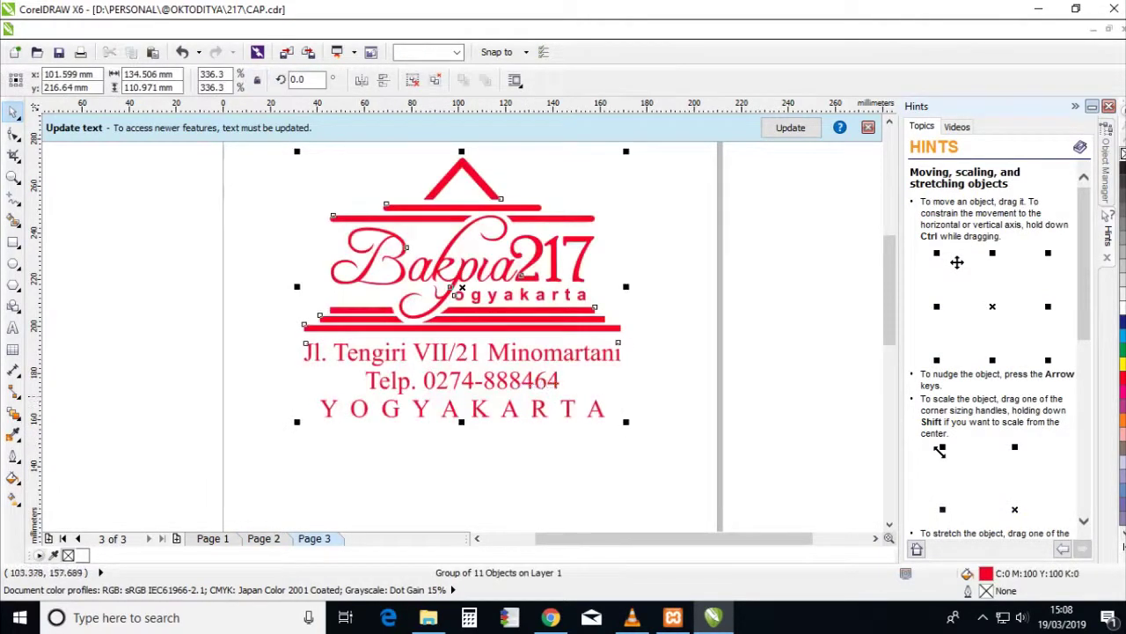
- Ungroup the pasted logo and delete its address text lines
scroll(539, 368, "down", 2)
key("ctrl+u")
left_click(539, 367)
left_click(536, 361)
key("Delete")
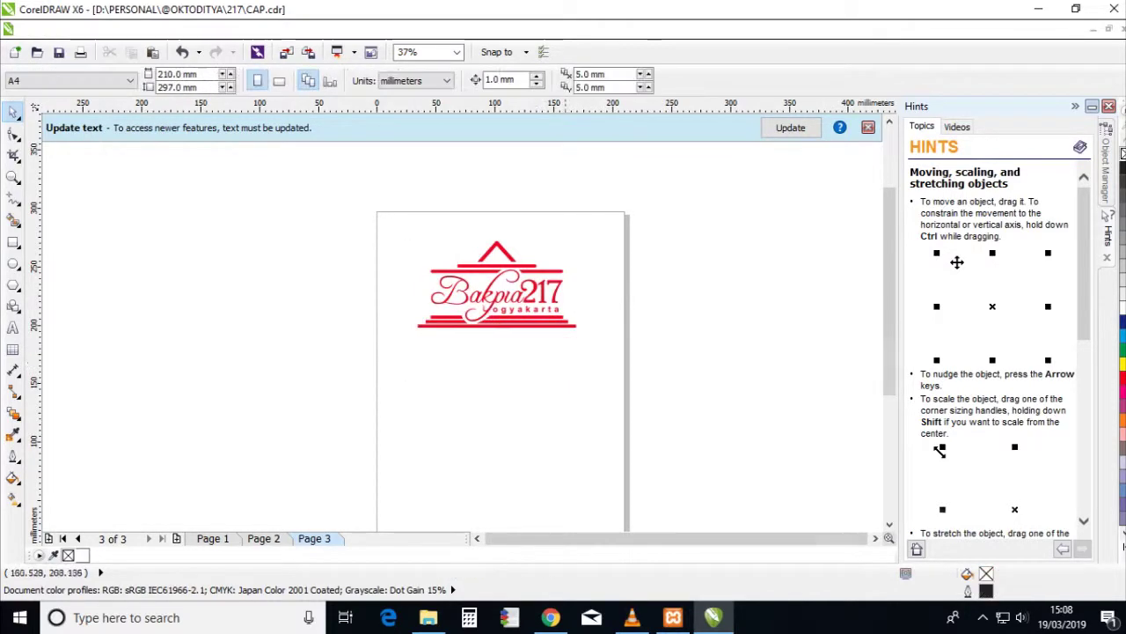
scroll(507, 252, "up", 2)
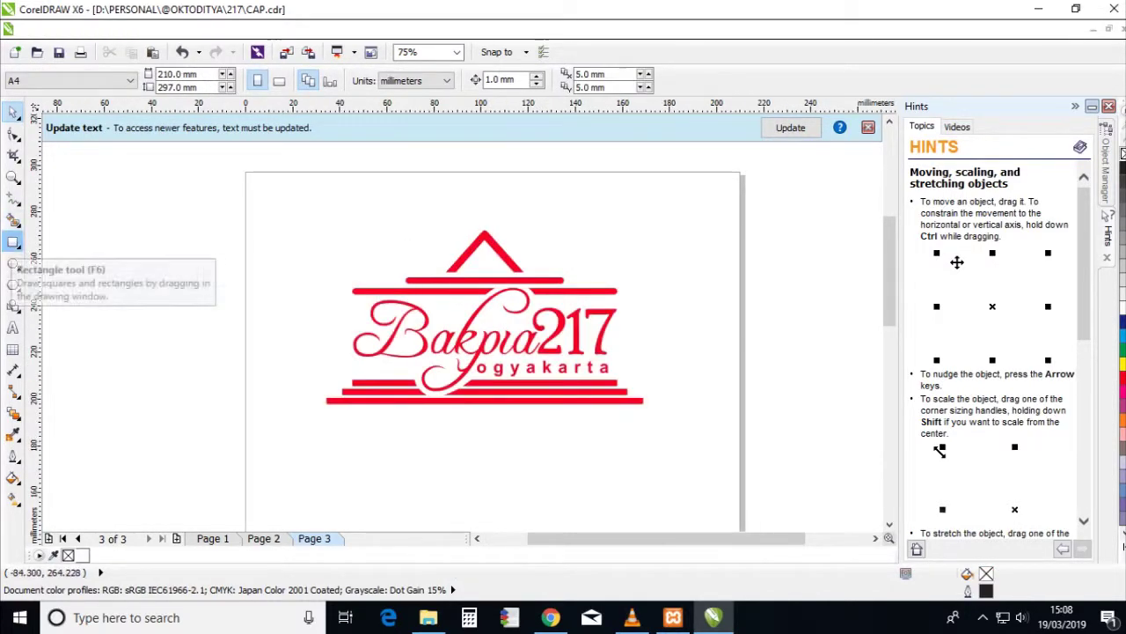
- Draw a rectangle around the logo and size it to 150 × 150 mm
left_click(13, 242)
mouse_move(300, 179)
left_mouse_down()
mouse_move(320, 221)
mouse_move(655, 465)
mouse_move(672, 463)
left_mouse_up()
left_click(150, 74)
type("1")
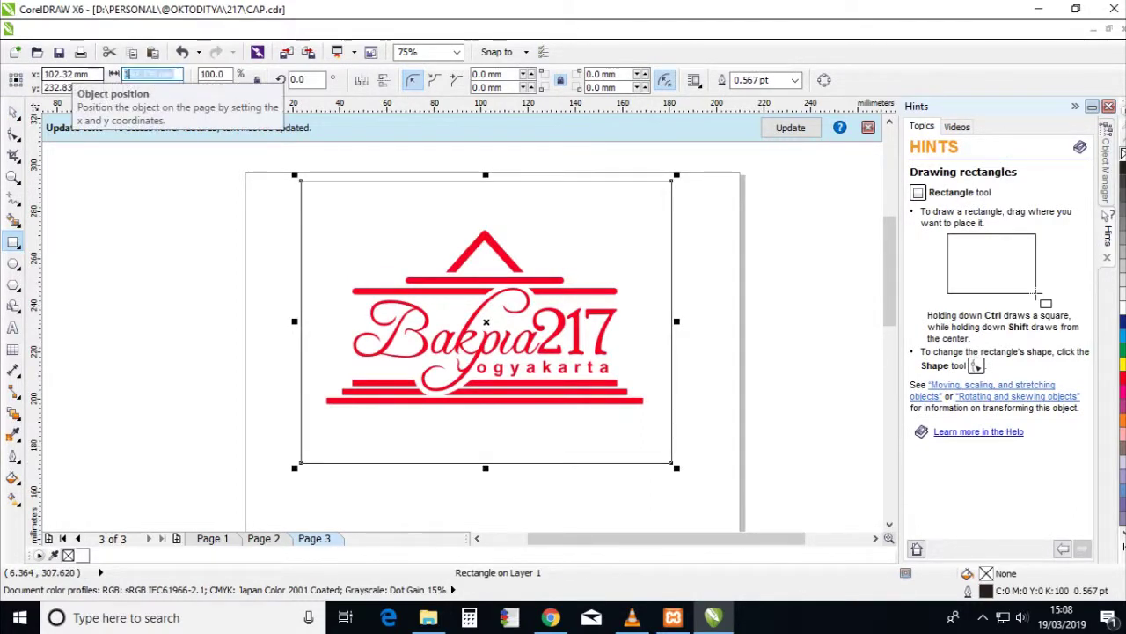
type("50")
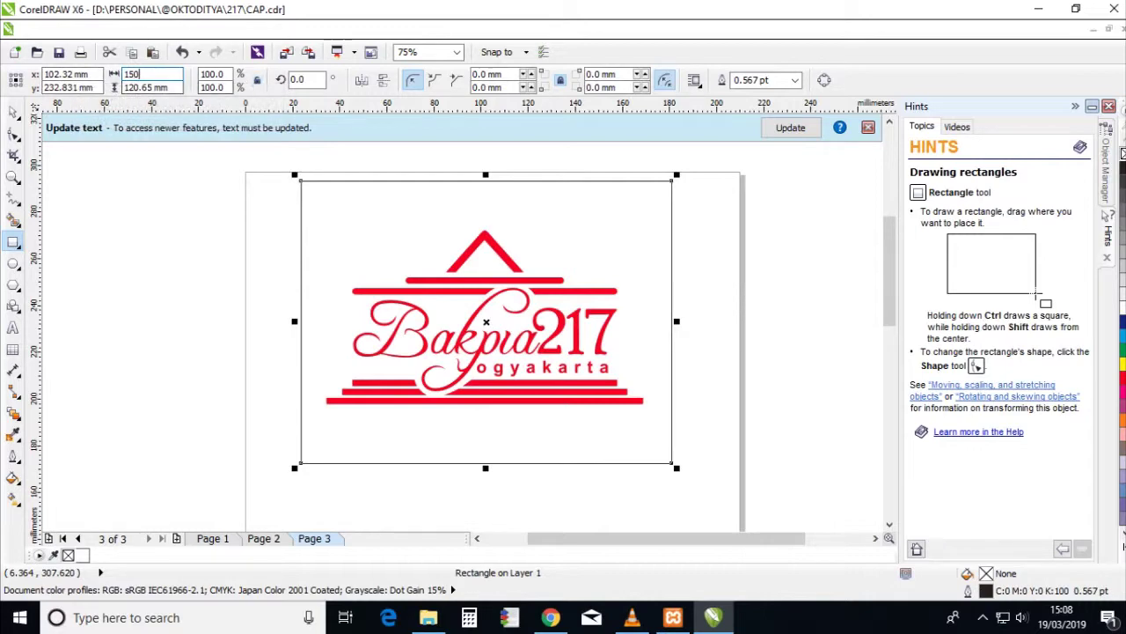
key("Tab")
type("15")
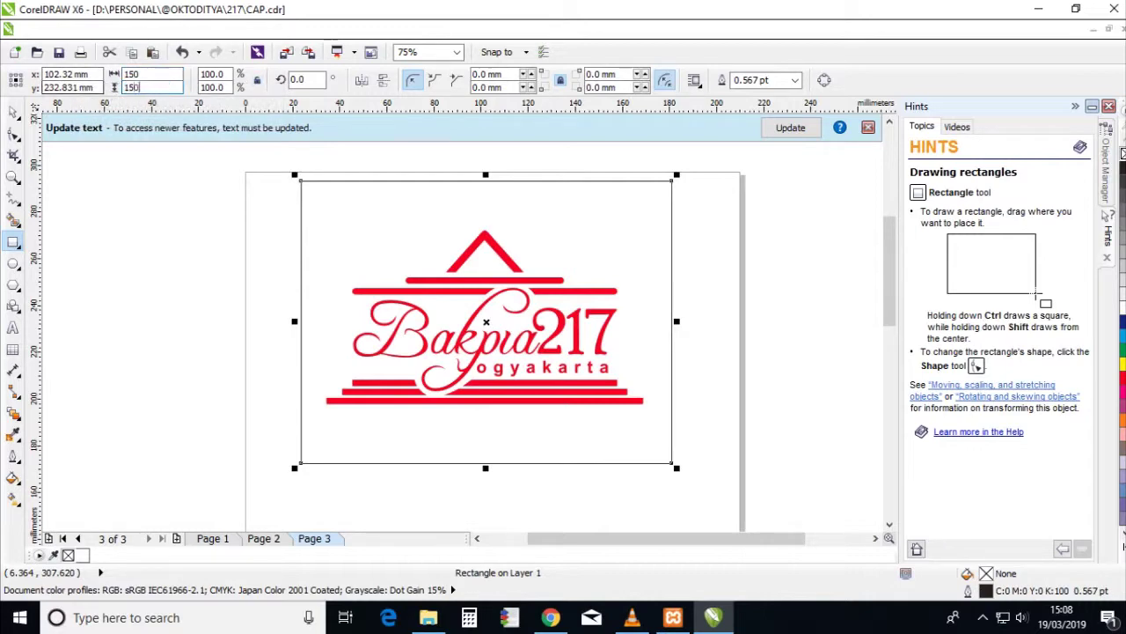
key("Return")
- Regroup all the logo parts into a single object
key("F3")
key("space")
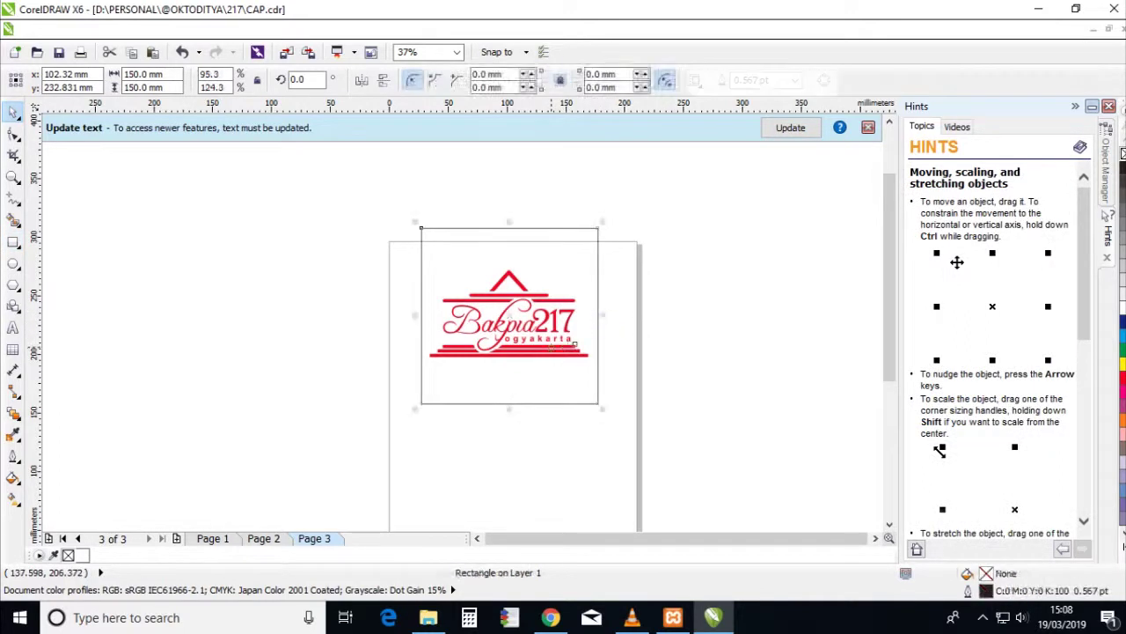
left_click(553, 344, "shift")
key("ctrl+u")
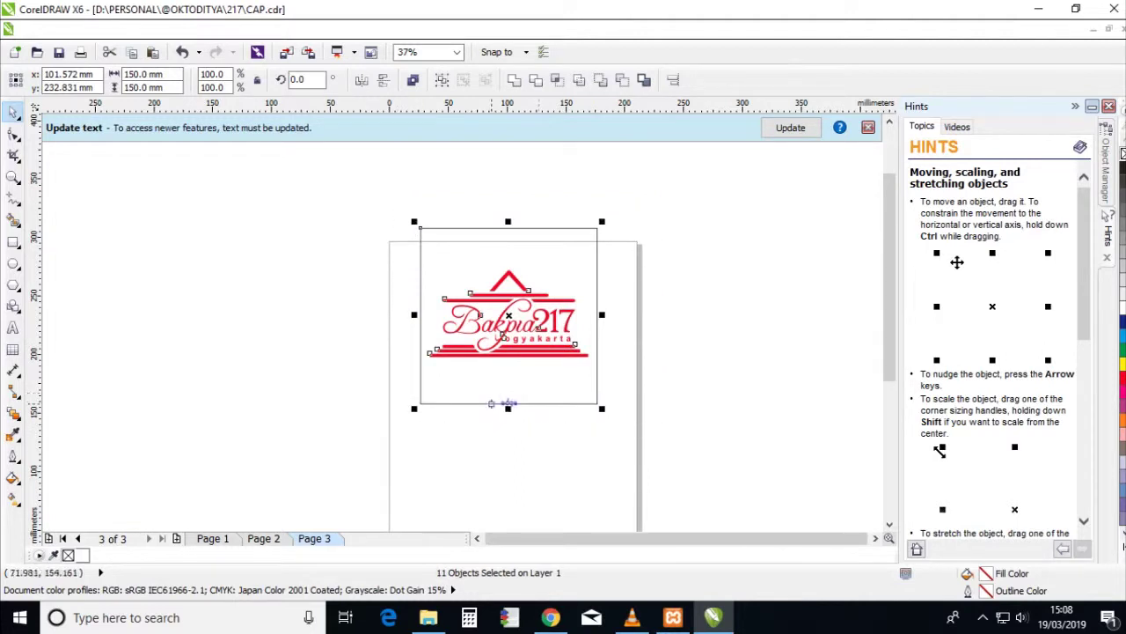
key("e")
key("ctrl+z")
left_click_drag(662, 261, 395, 373)
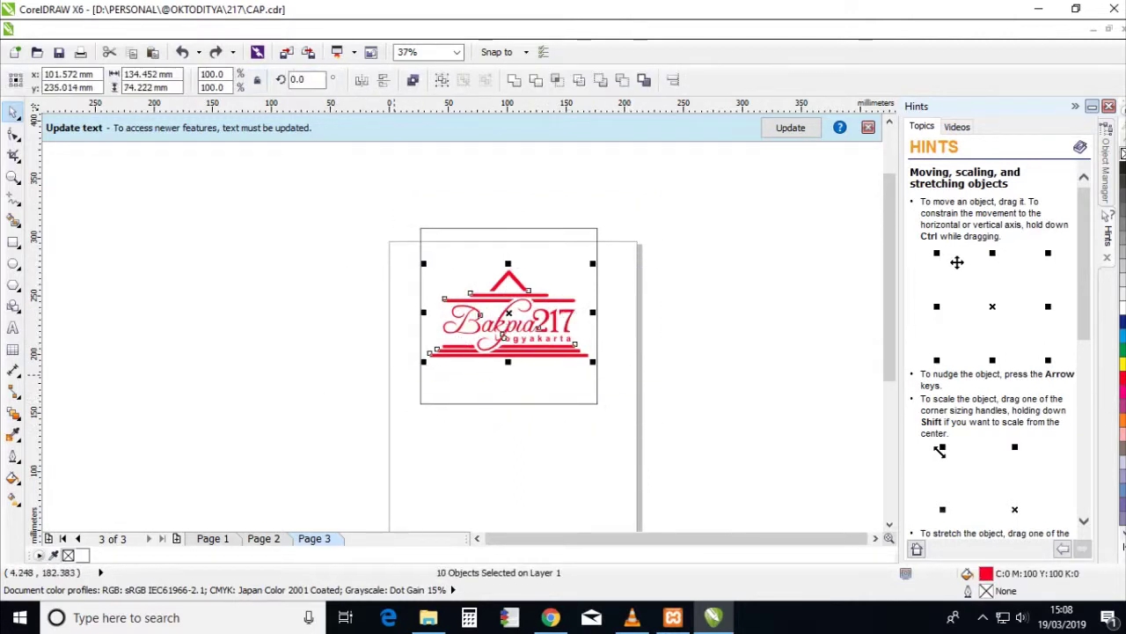
key("ctrl+g")
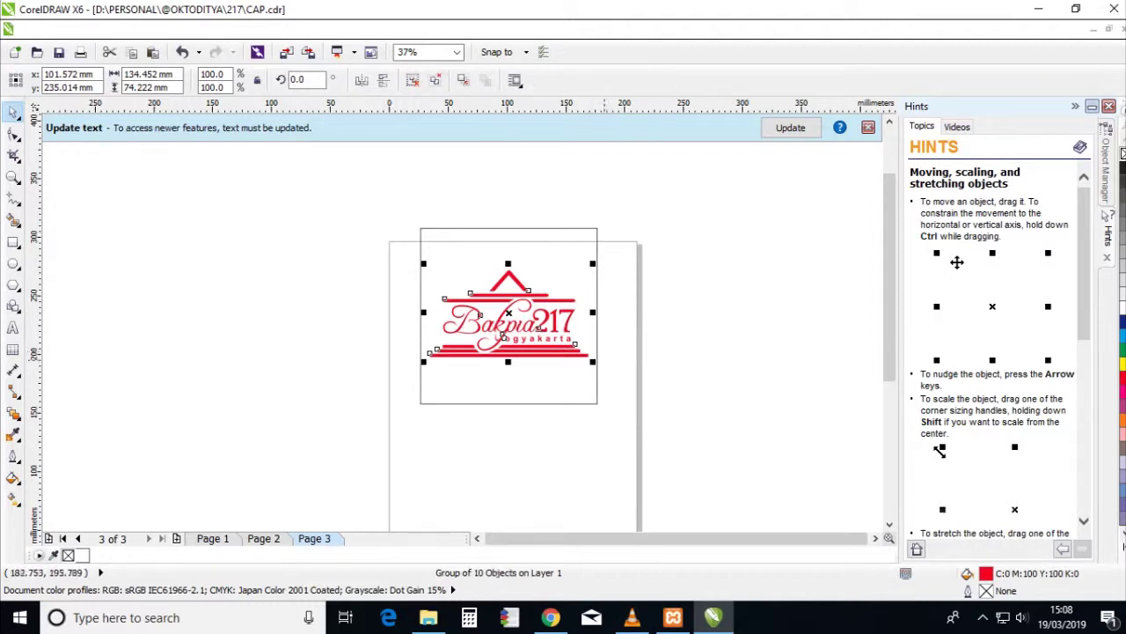
- Remove the outline from the 150 mm square frame around the logo
left_click_drag(400, 217, 615, 422)
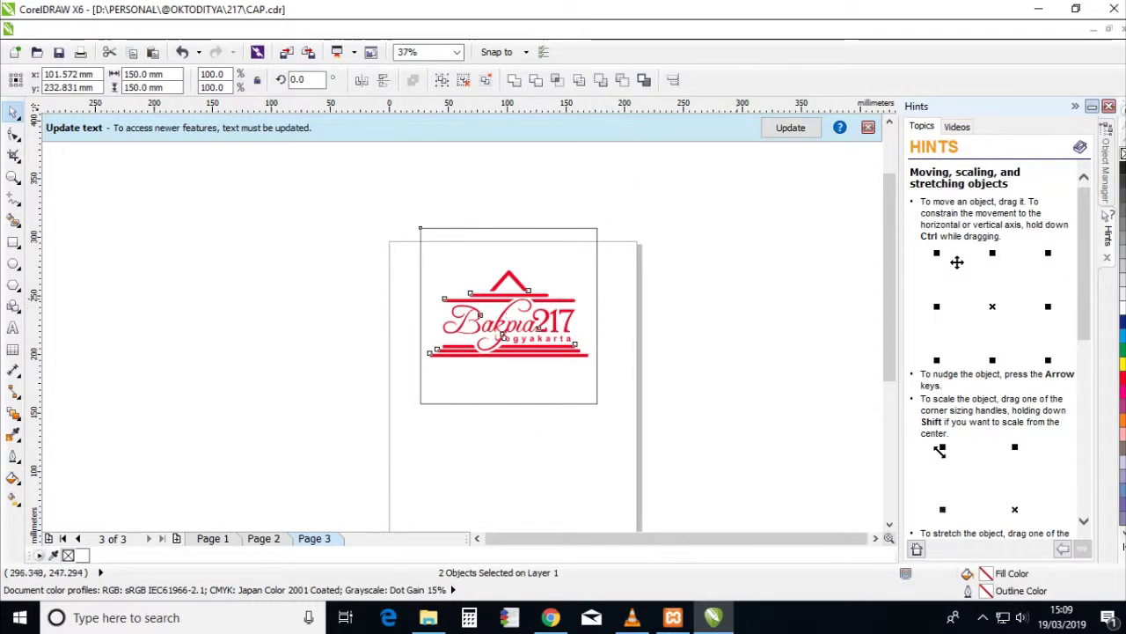
left_click(621, 309)
left_click(553, 230)
right_click(1122, 153)
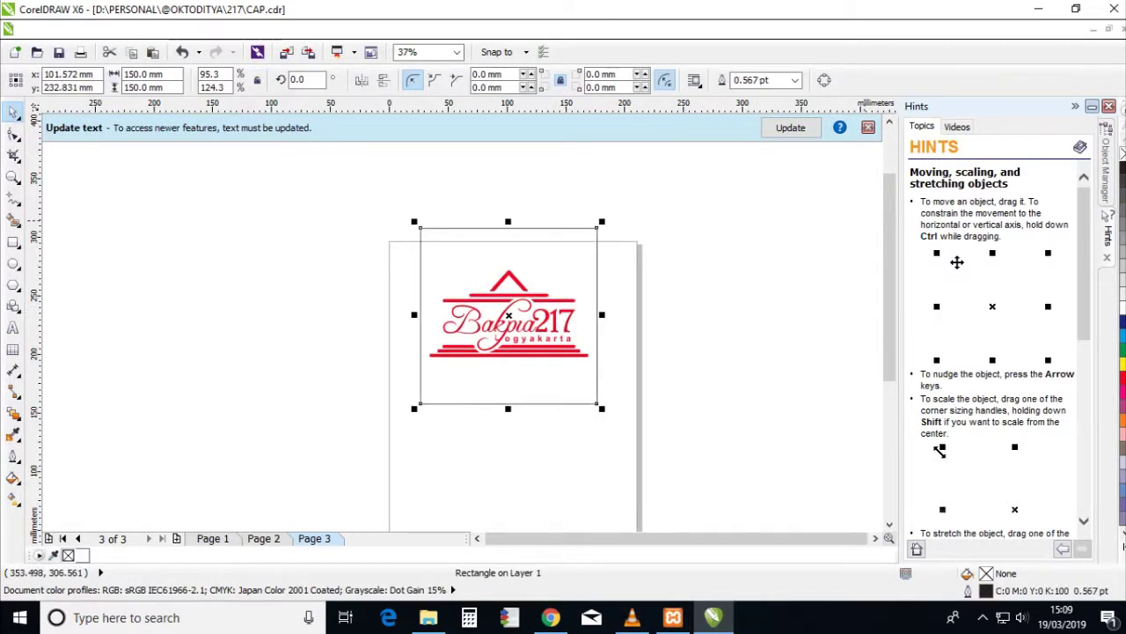
left_click(1075, 106)
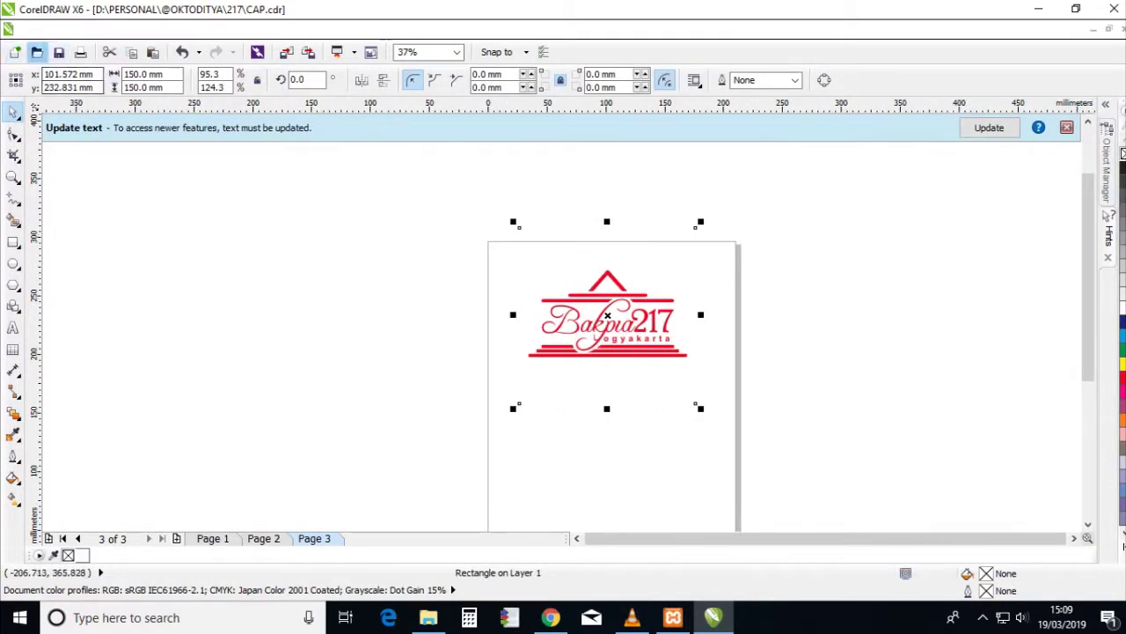
left_click(35, 29)
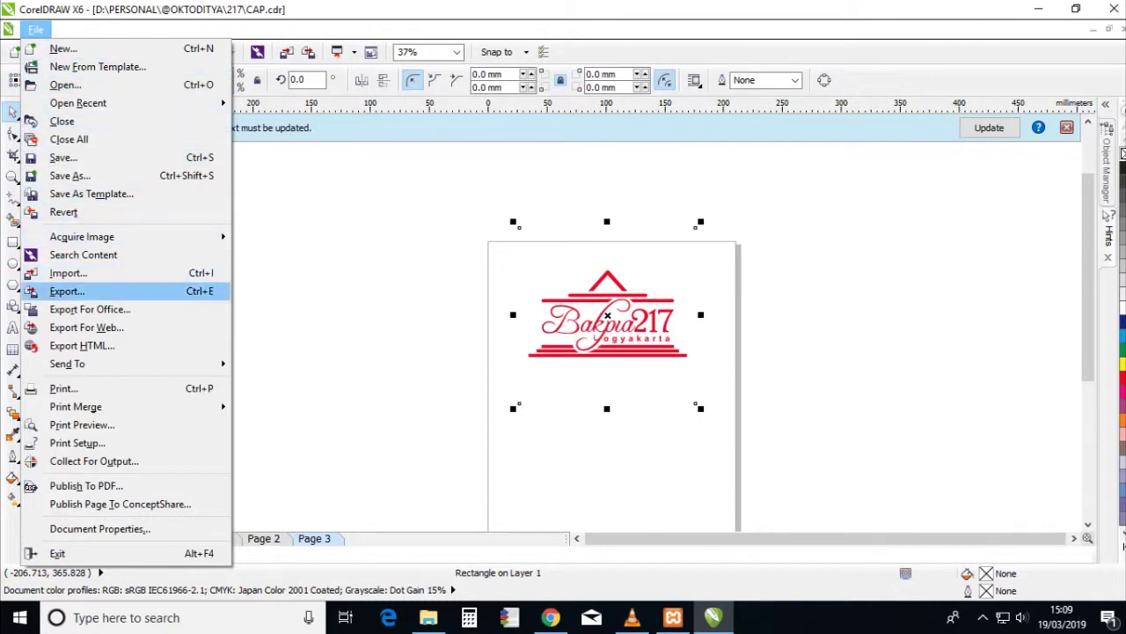
- Export to the Desktop's wordpress\217 folder with PNG as the format
left_click(66, 291)
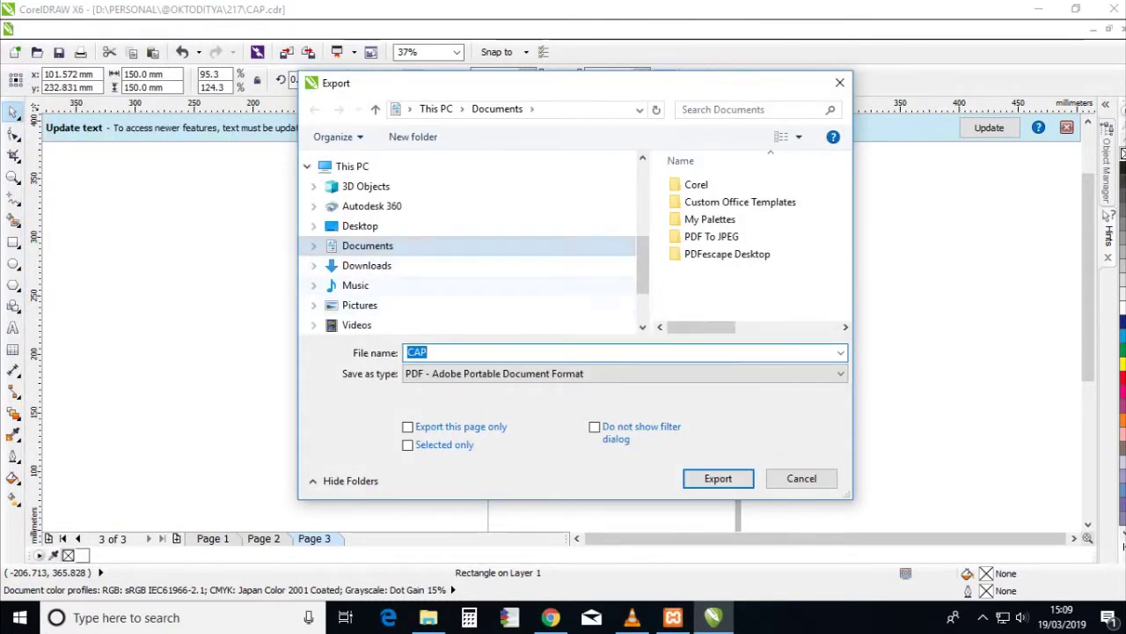
left_click(360, 226)
double_click(709, 185)
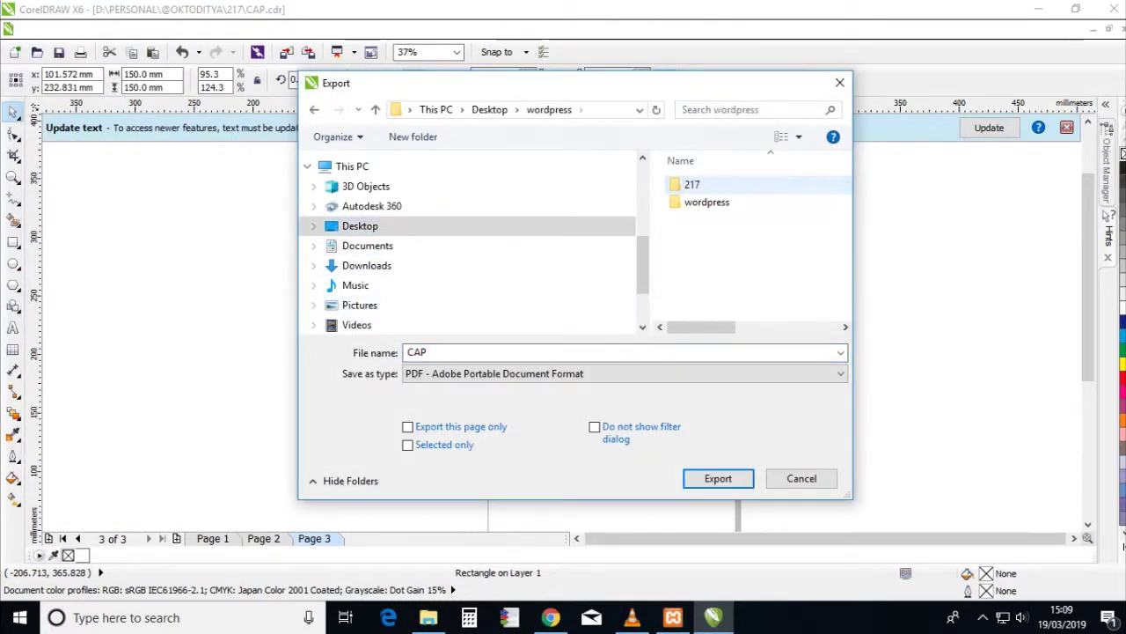
double_click(692, 185)
left_click(616, 373)
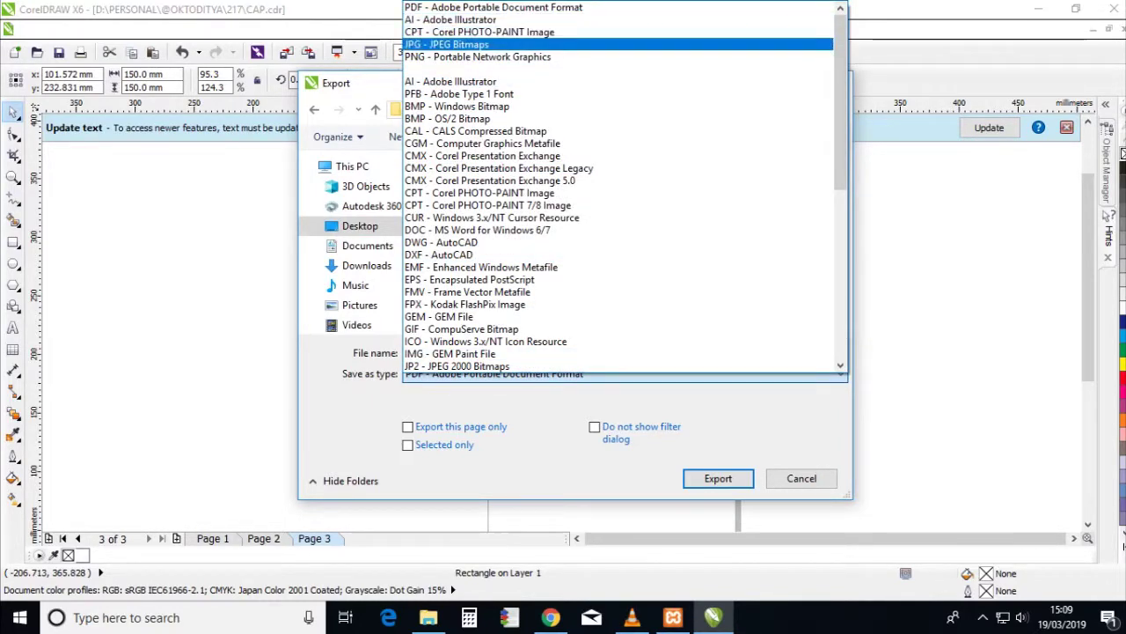
left_click(478, 56)
- Name the export logo3 and confirm the PNG export with the Custom preset
left_click(708, 273)
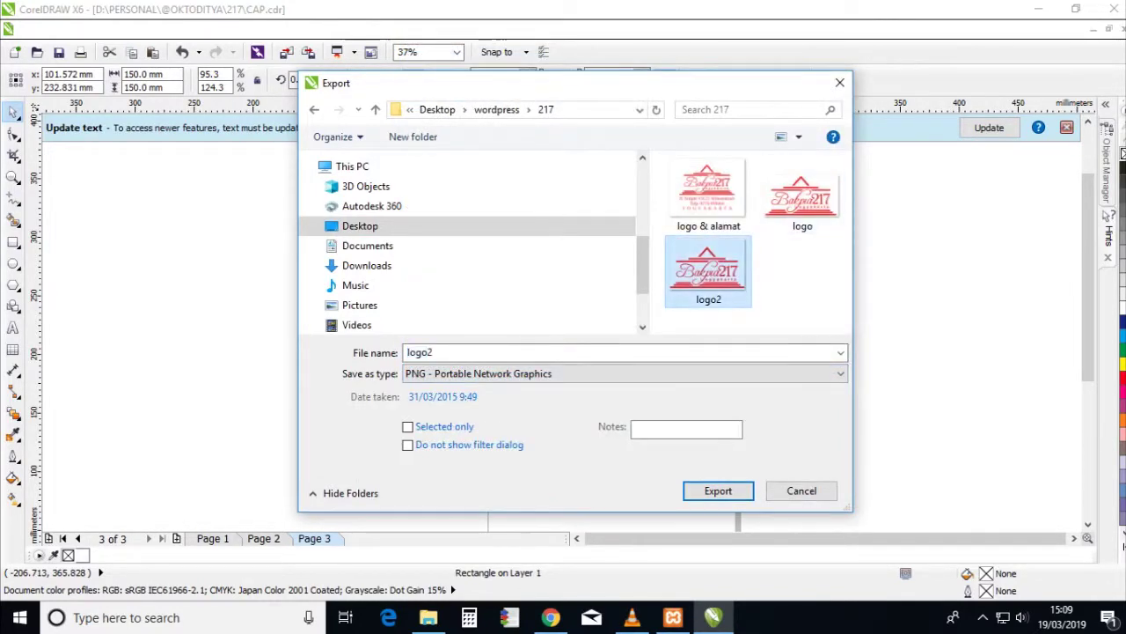
key("BackSpace")
type("3")
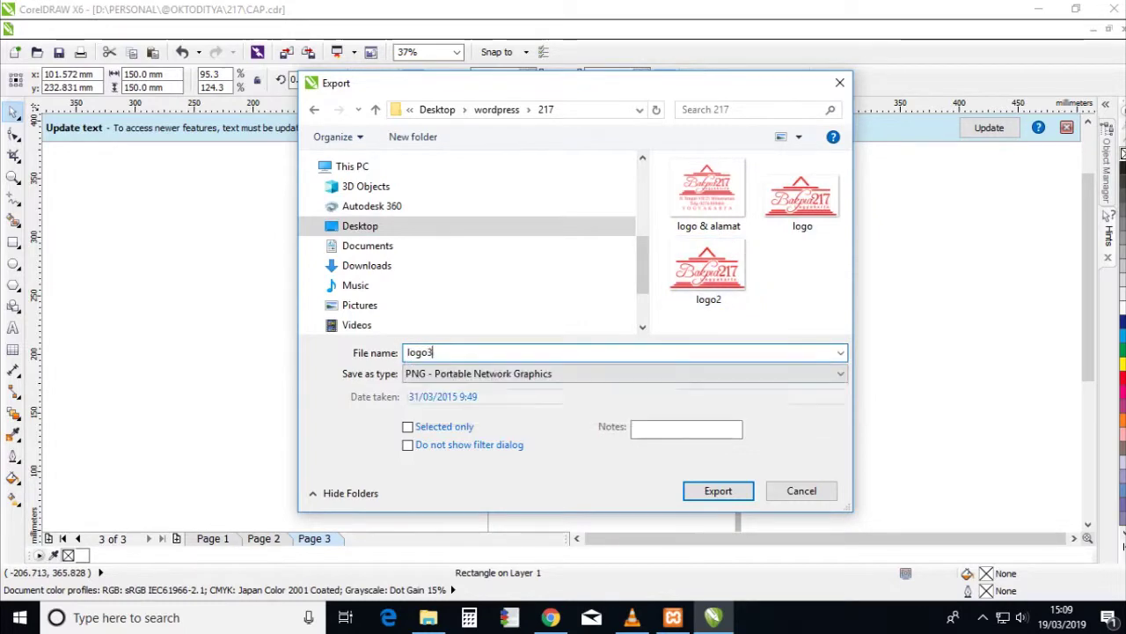
key("Return")
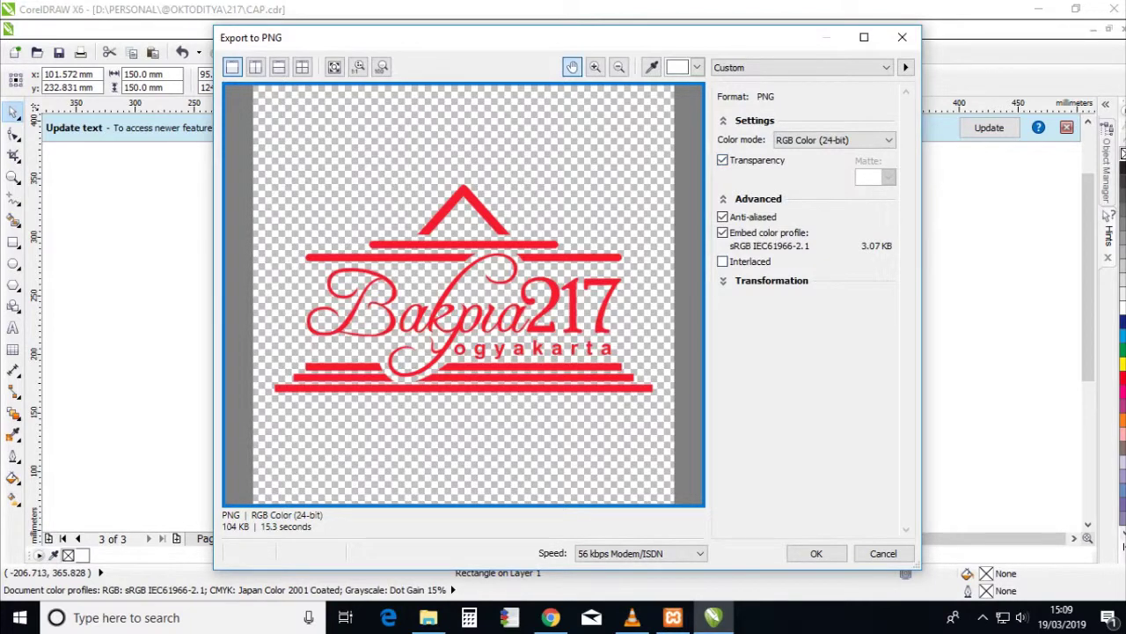
left_click(799, 67)
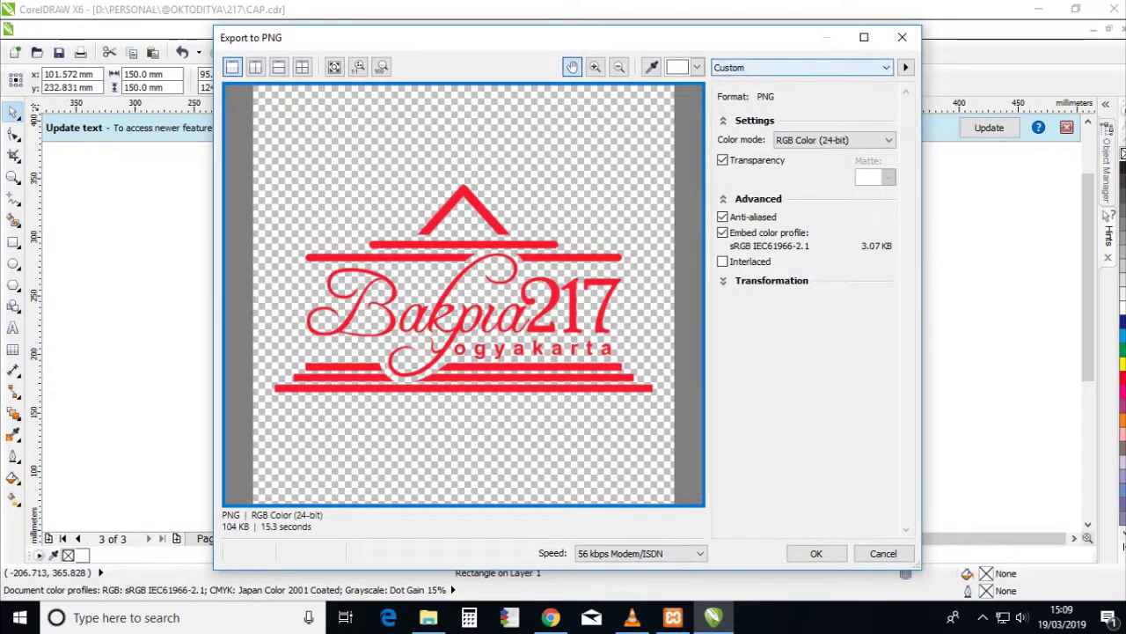
left_click(799, 67)
left_click(817, 552)
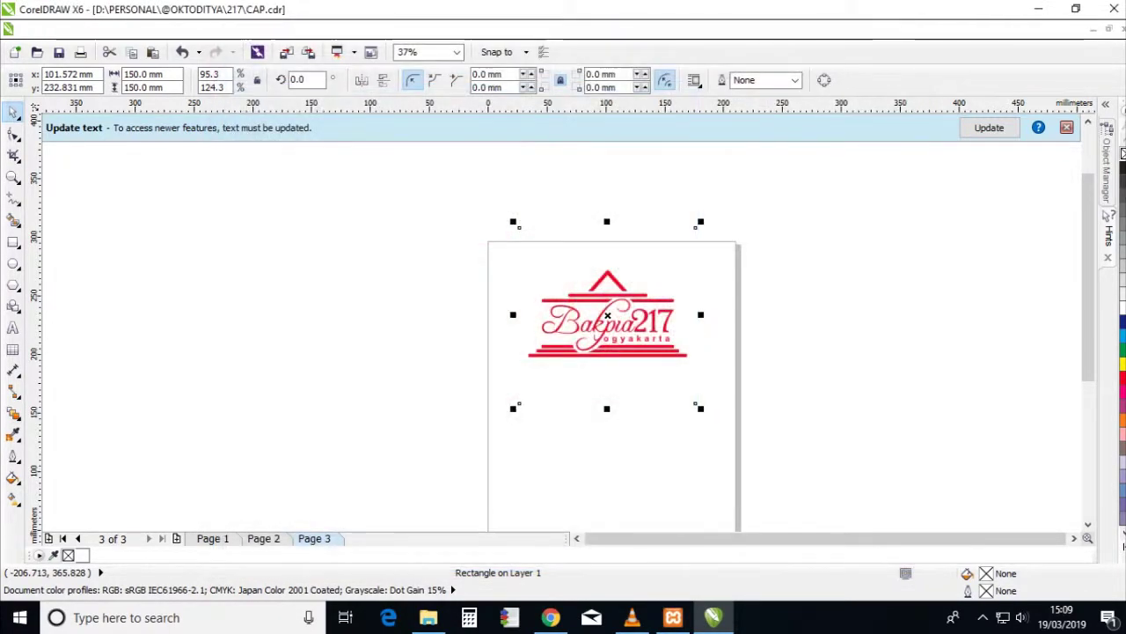
- Replace the site icon with an uploaded, cropped logo3.png
left_click(550, 617)
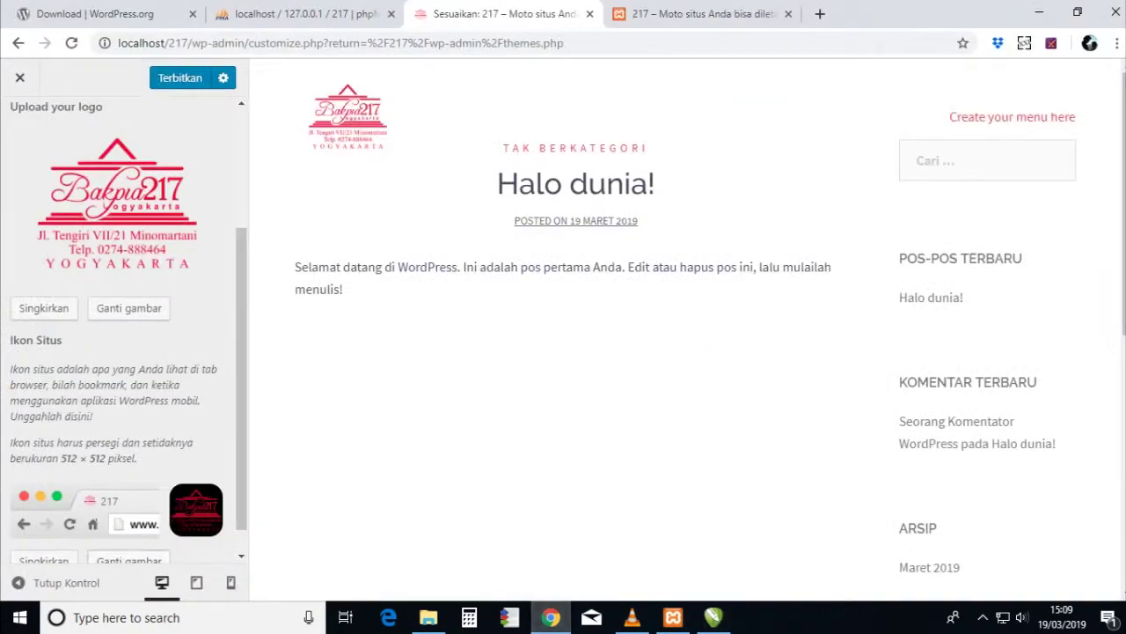
scroll(123, 396, "down", 1)
left_click(42, 532)
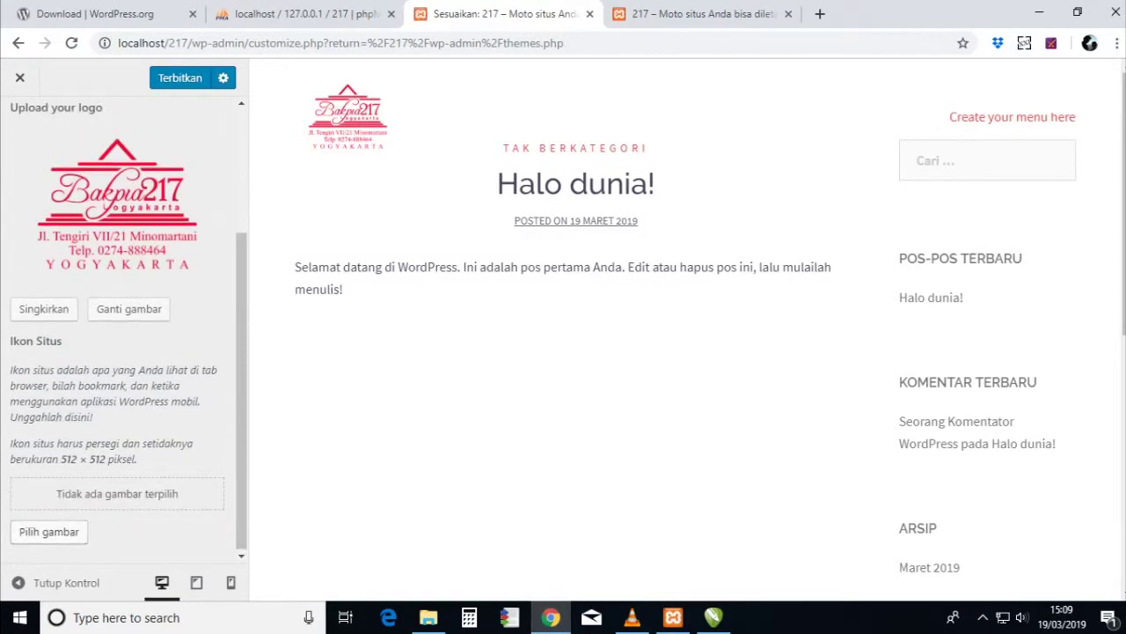
left_click(49, 532)
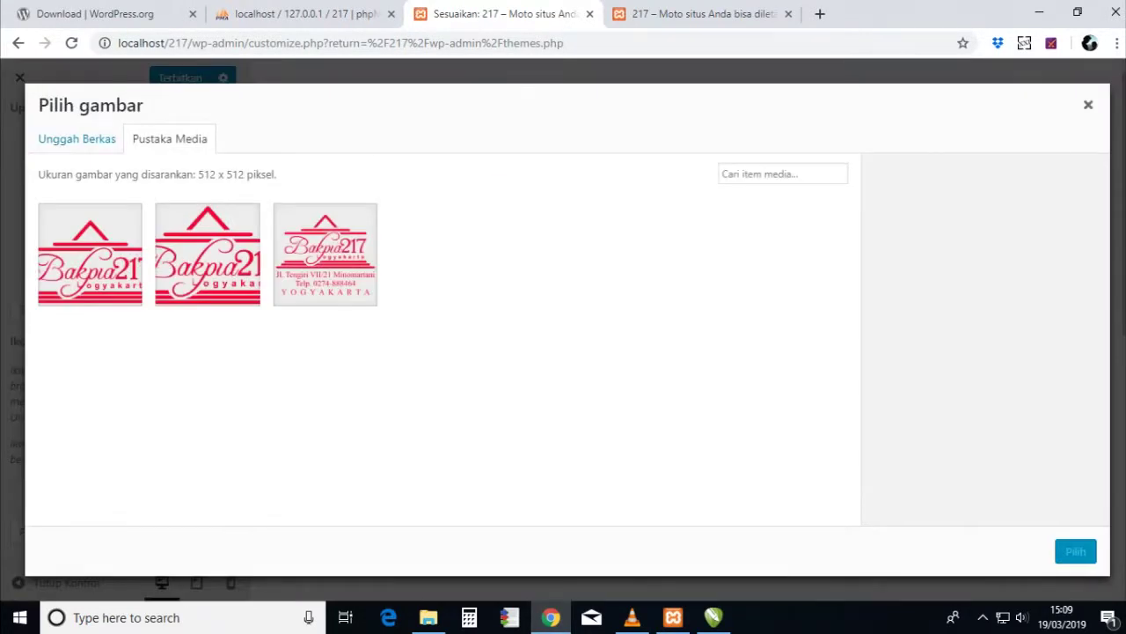
left_click(76, 138)
left_click(580, 351)
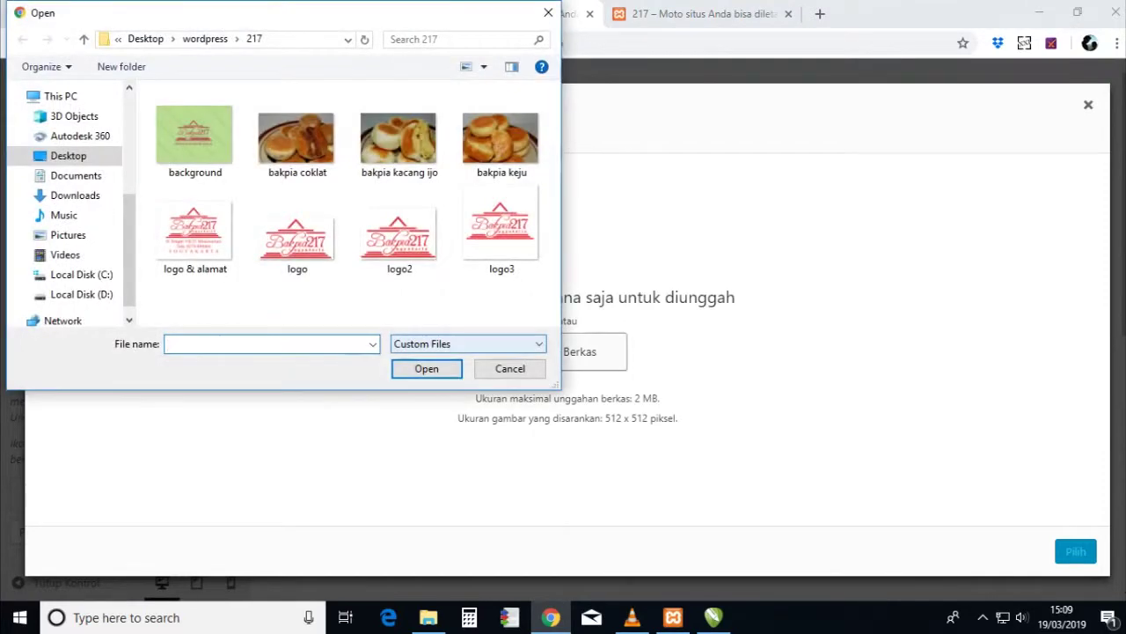
double_click(500, 230)
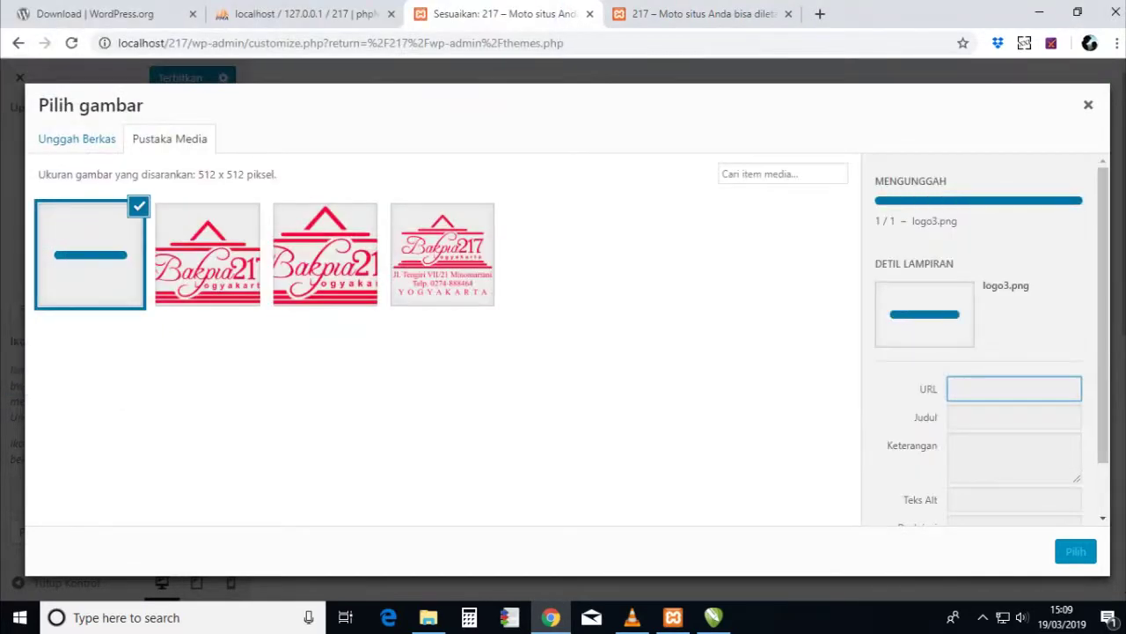
left_click(1075, 550)
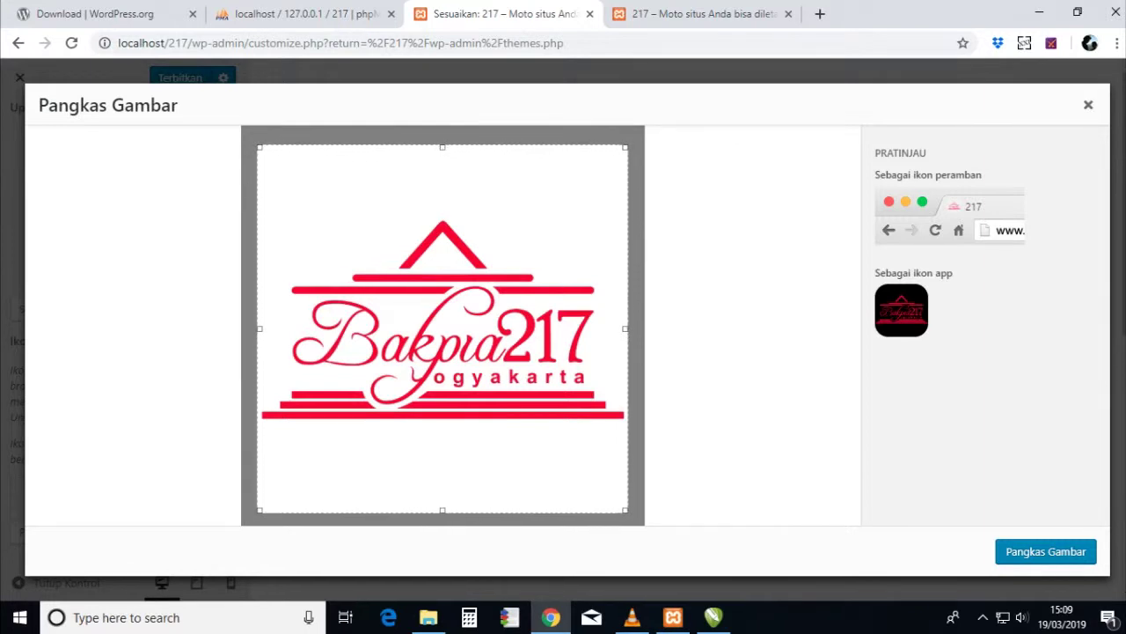
left_click(1046, 551)
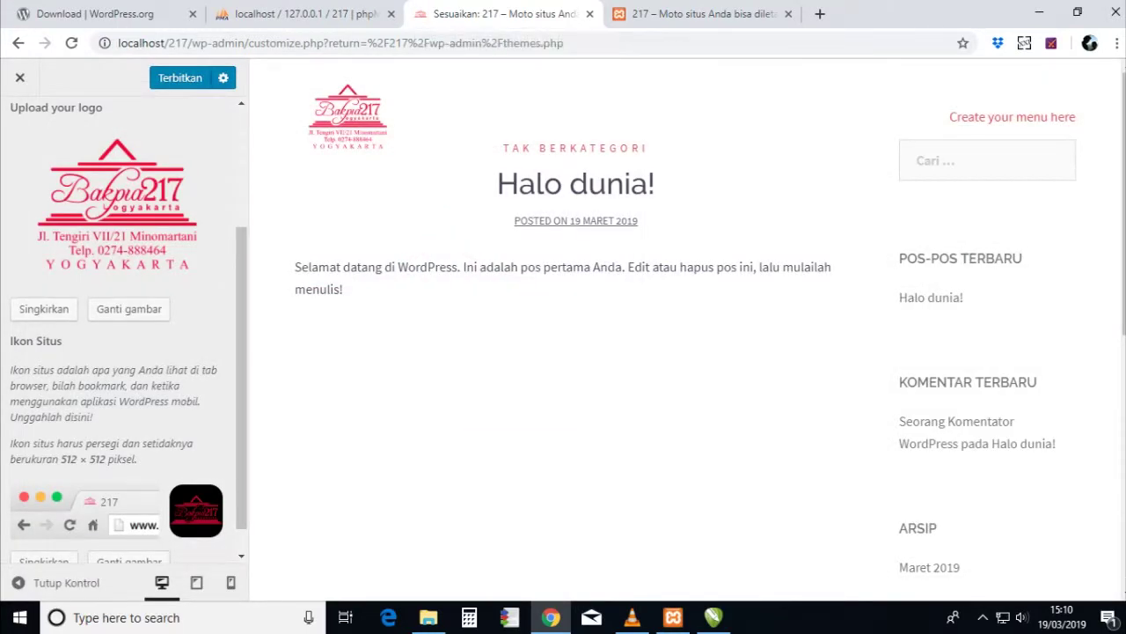
scroll(128, 333, "down", 1)
scroll(124, 333, "up", 3)
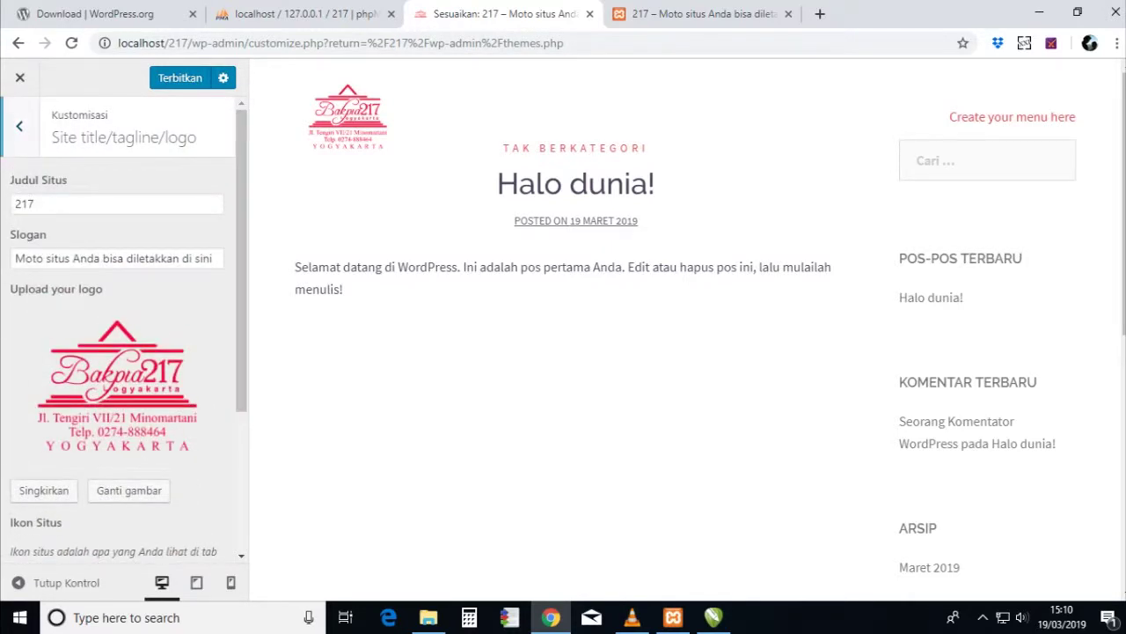
- Publish the Customizer changes and reload the live site to check the logo
left_click(179, 77)
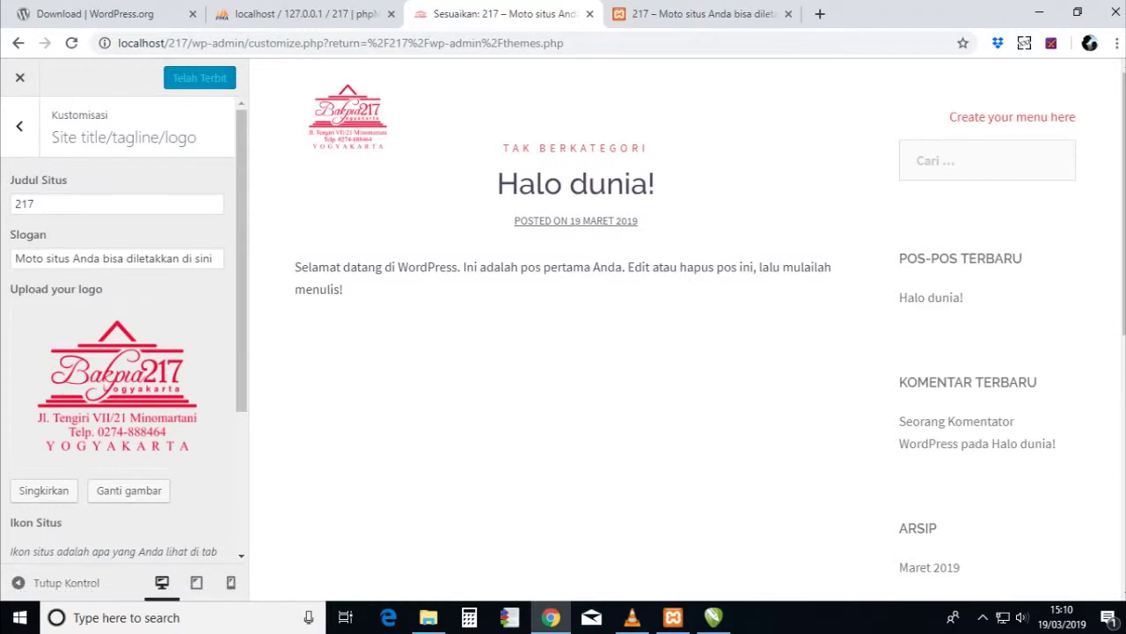
key("ctrl+Tab")
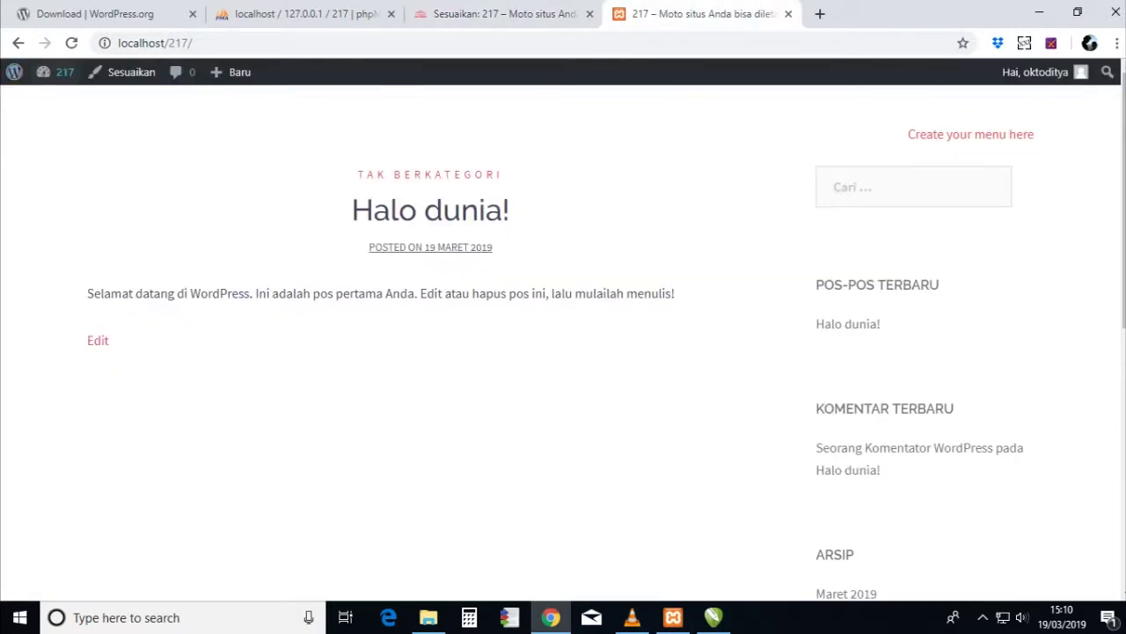
key("F5")
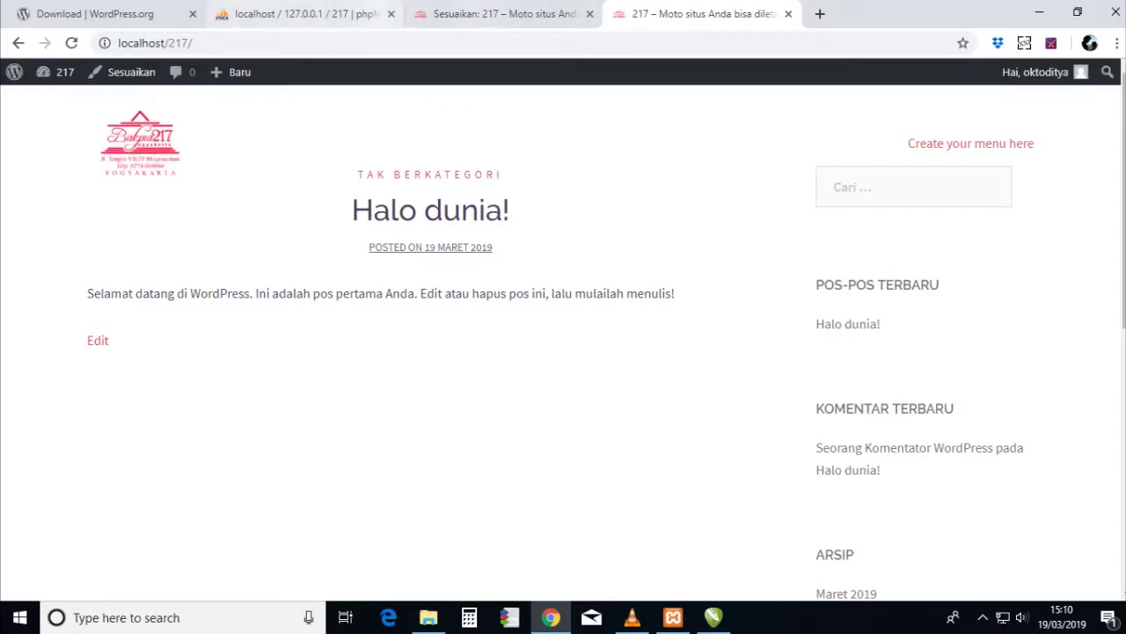
key("ctrl+shift+Tab")
key("Escape")
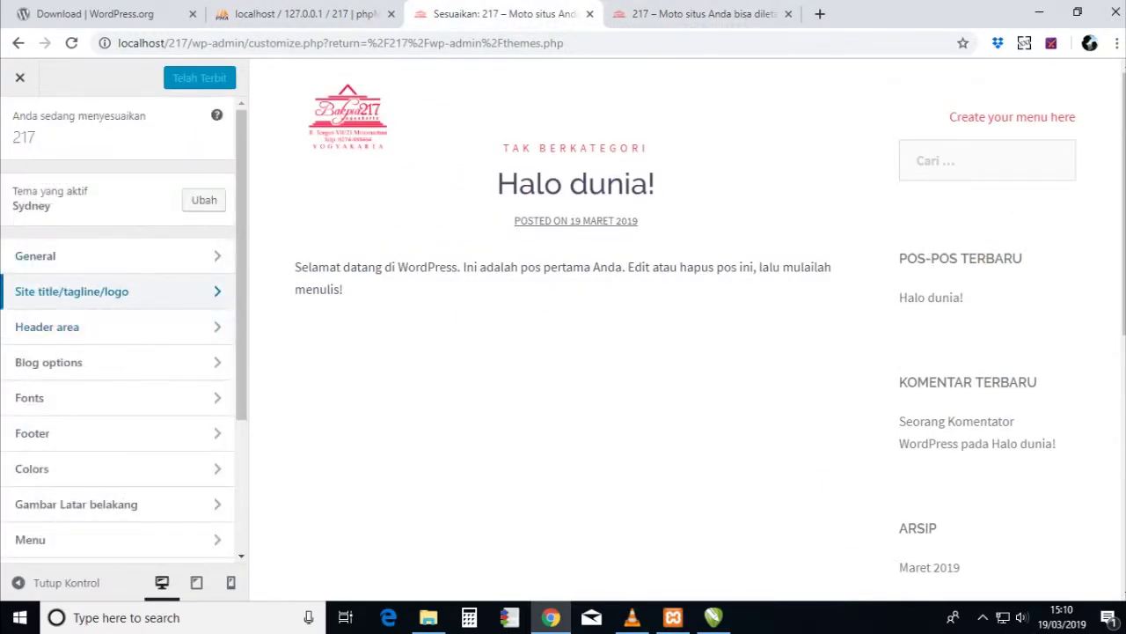
- Set Site header type to 'No header (only menu)' for pages other than the front page
key("Return")
key("Tab")
key("Return")
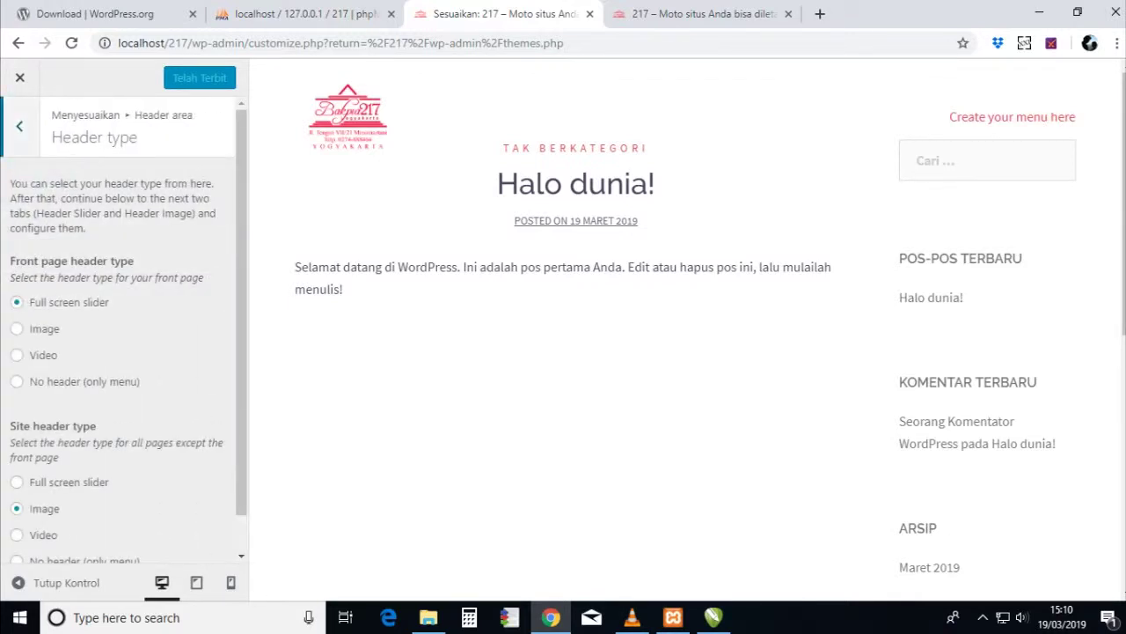
scroll(123, 334, "down", 1)
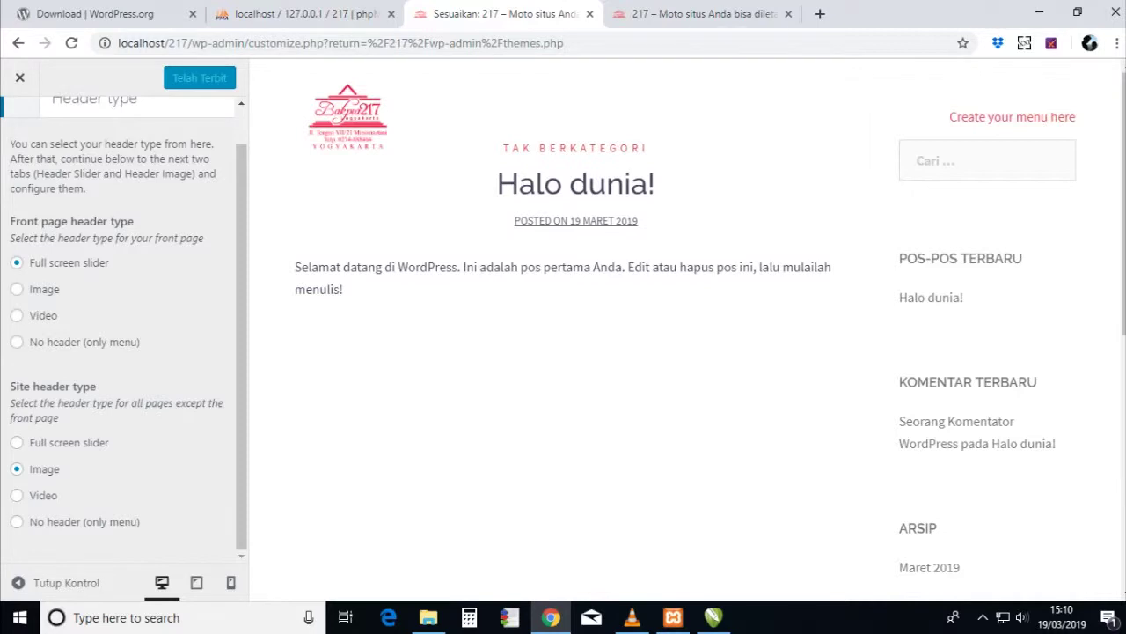
left_click(17, 521)
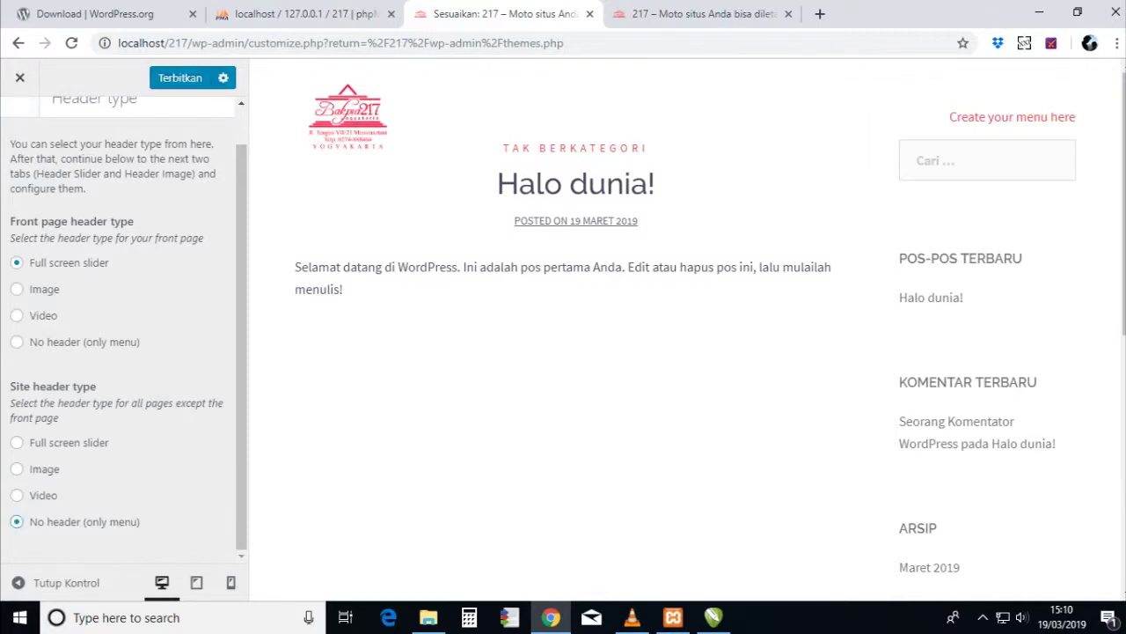
scroll(123, 335, "up", 1)
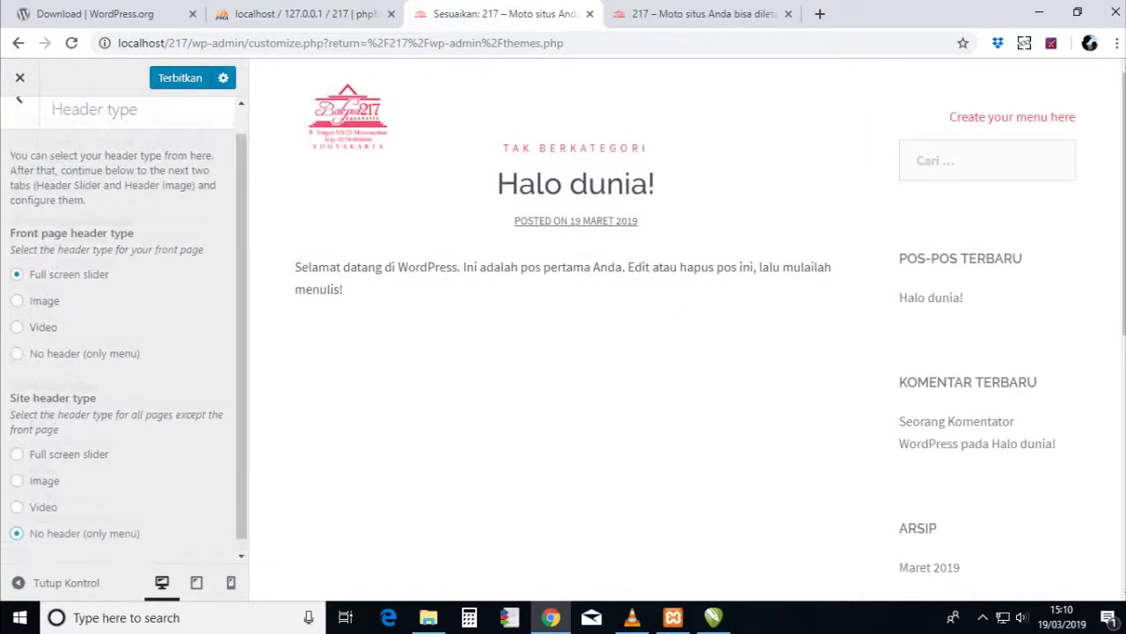
scroll(123, 335, "down", 1)
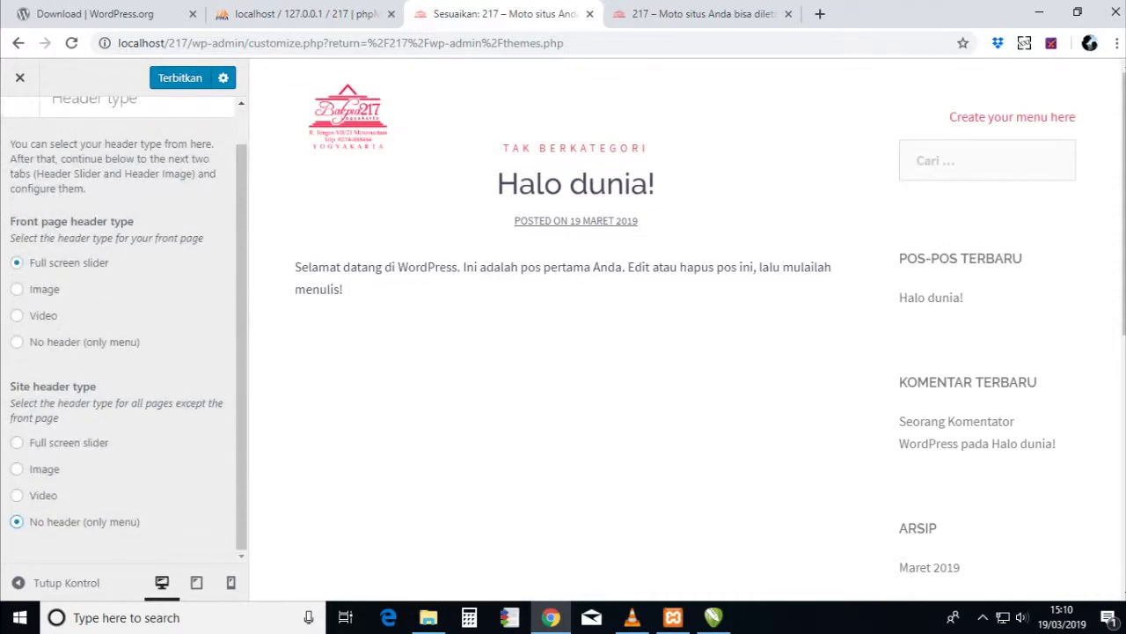
scroll(123, 335, "up", 1)
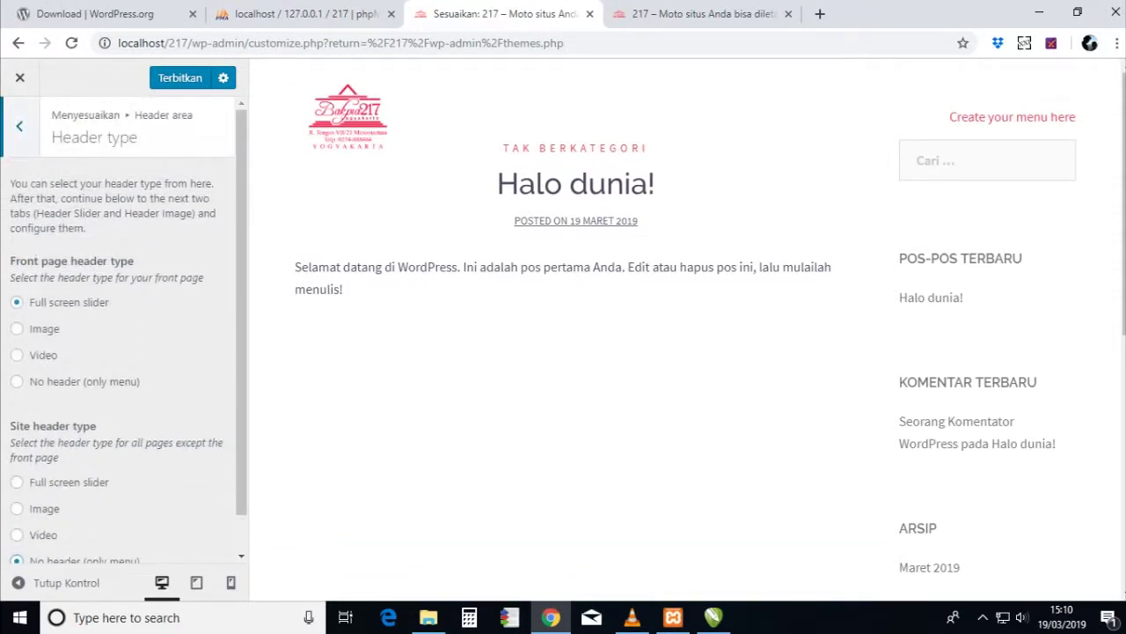
left_click(19, 126)
left_click(53, 219)
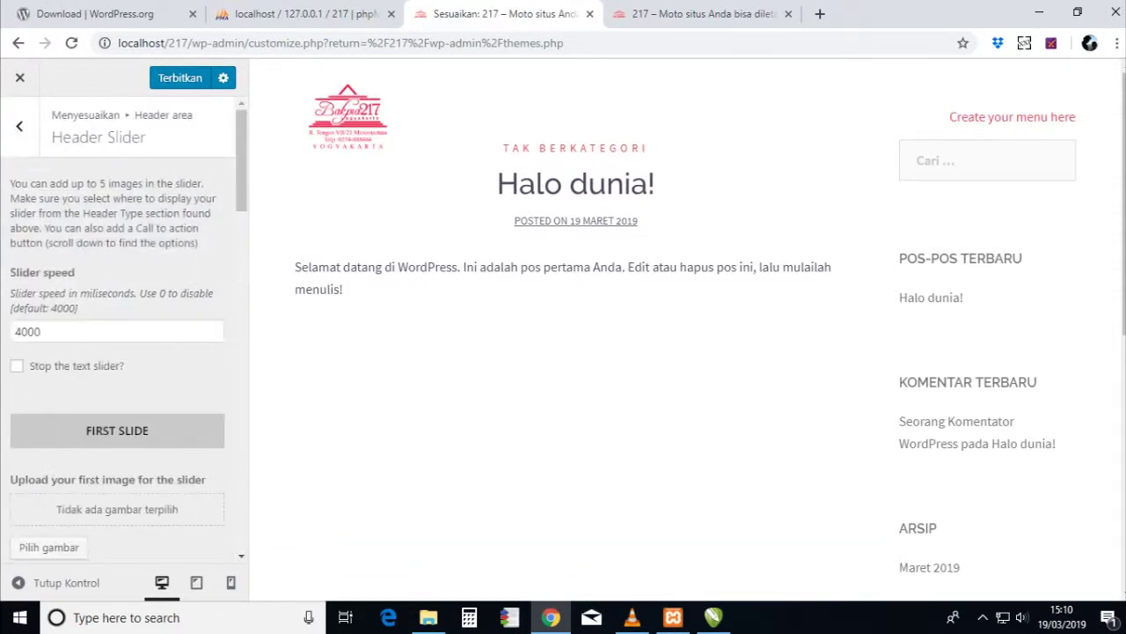
- Upload background.jpg and use it as the first slide's image
scroll(123, 334, "down", 4)
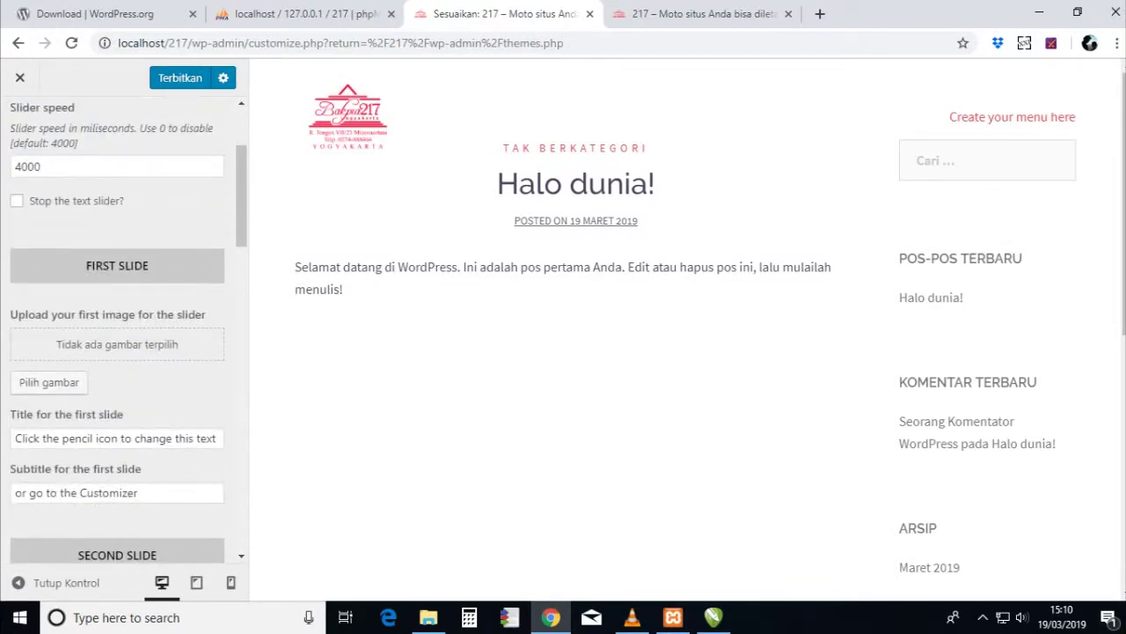
left_click(48, 382)
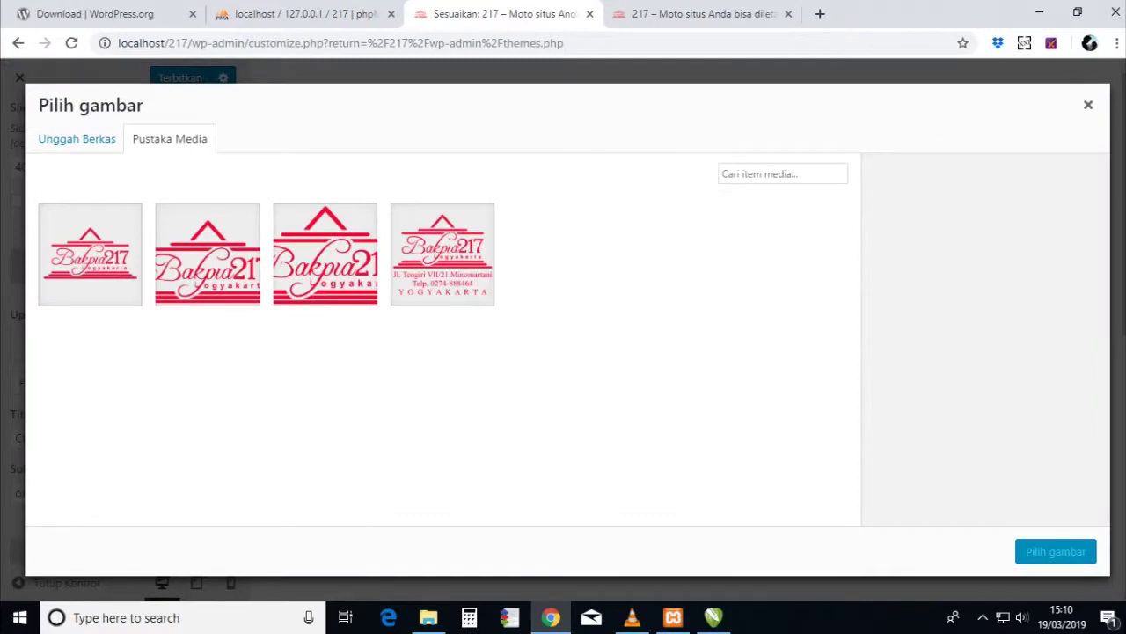
left_click(77, 138)
left_click(563, 351)
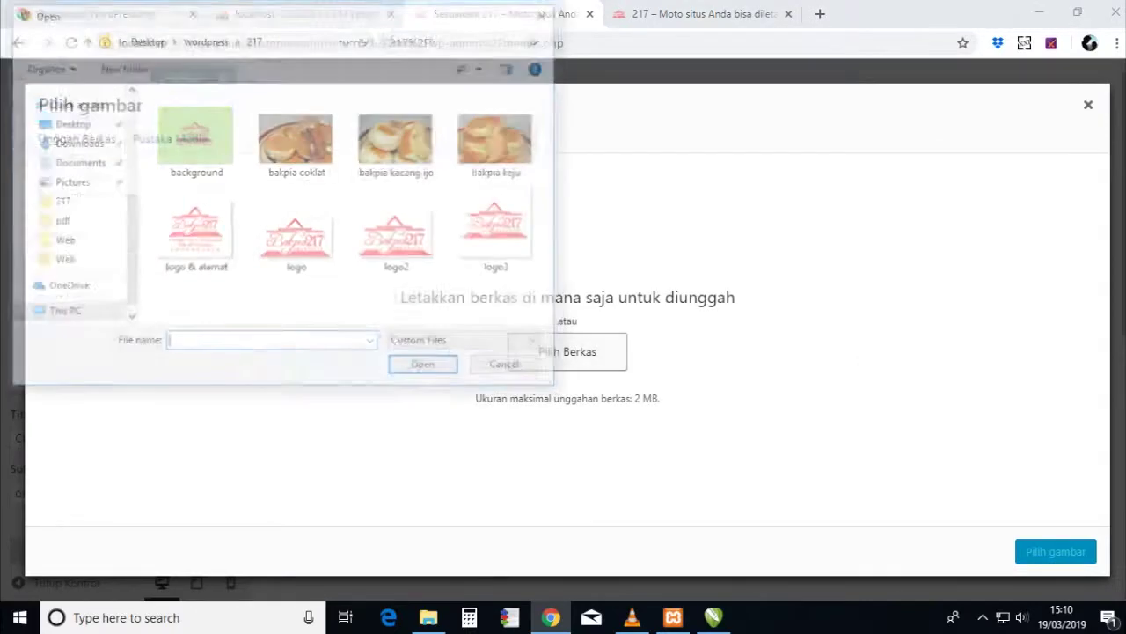
left_click(193, 137)
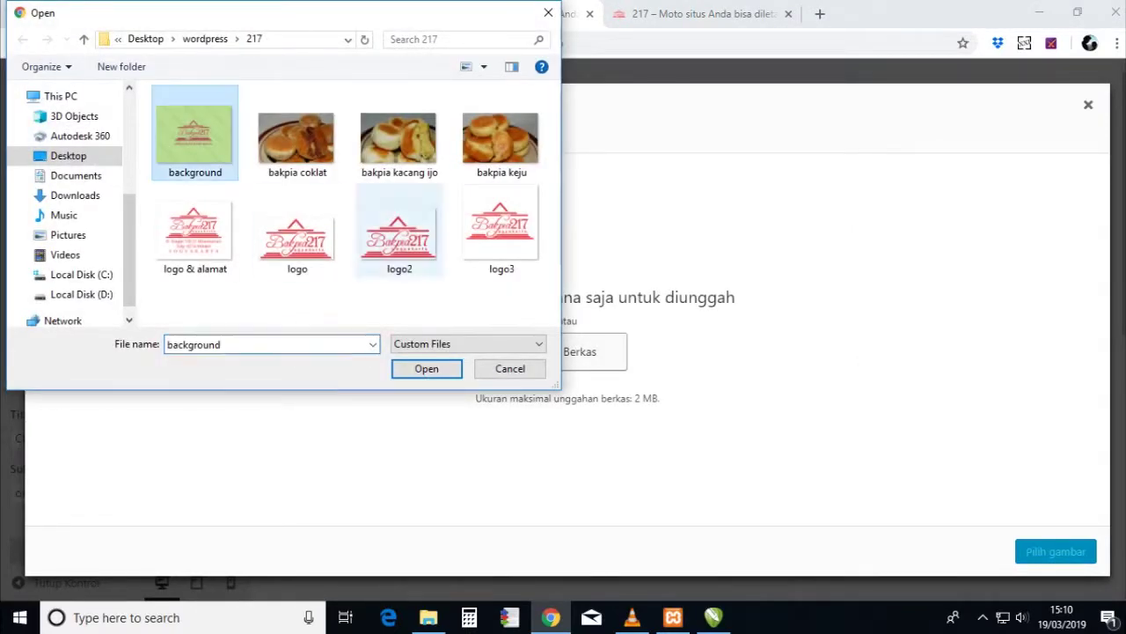
double_click(194, 136)
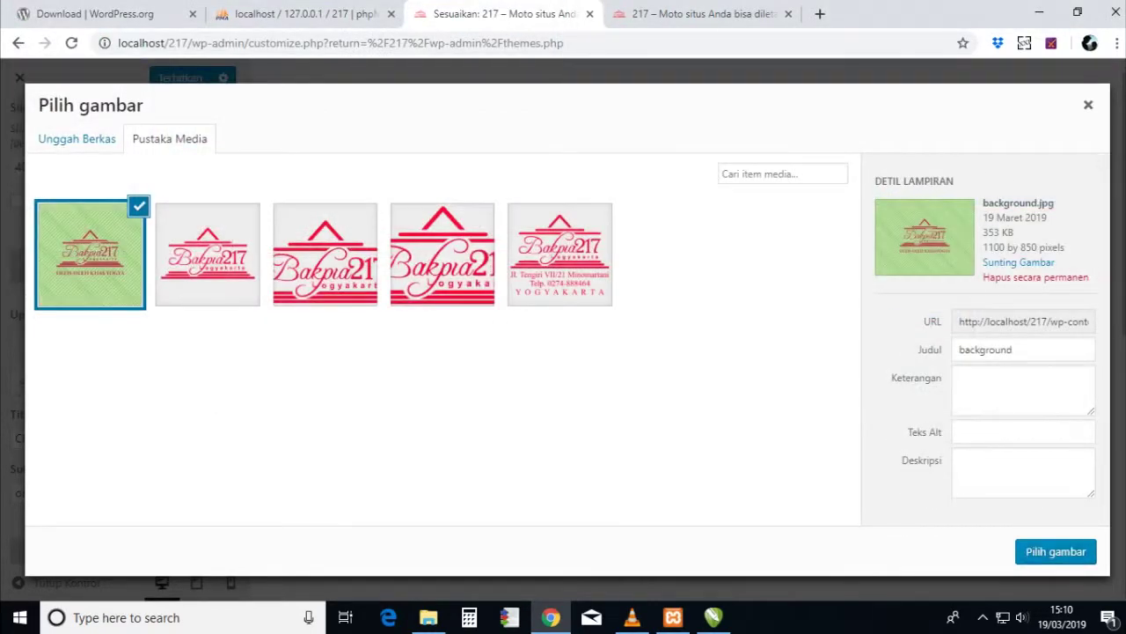
key("Return")
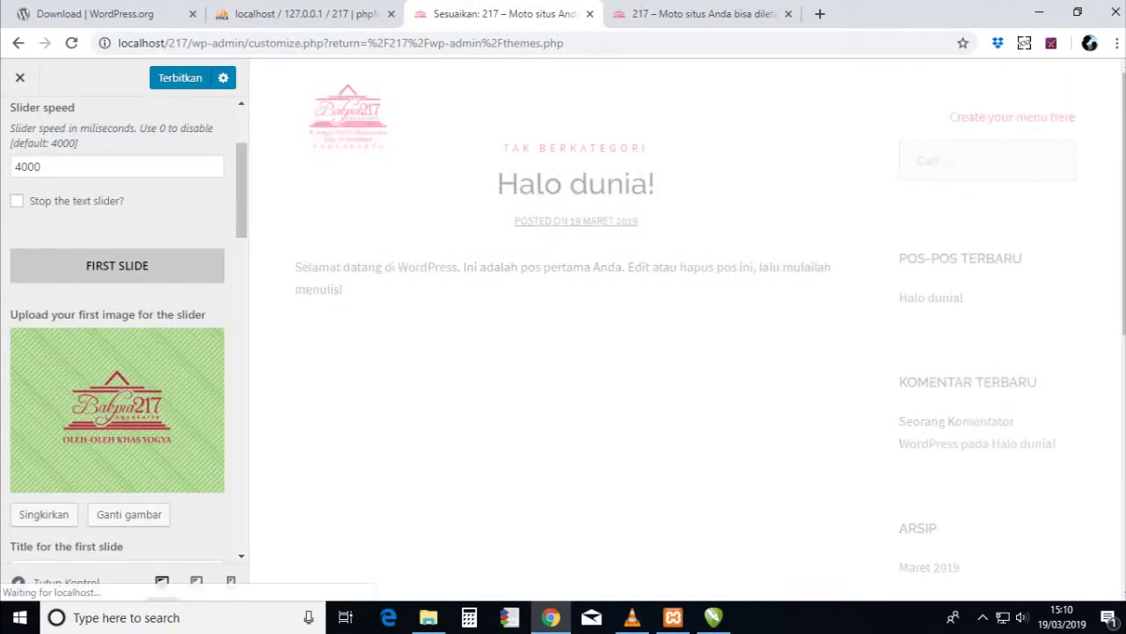
- Clear the first slide's default title and subtitle
scroll(117, 352, "down", 4)
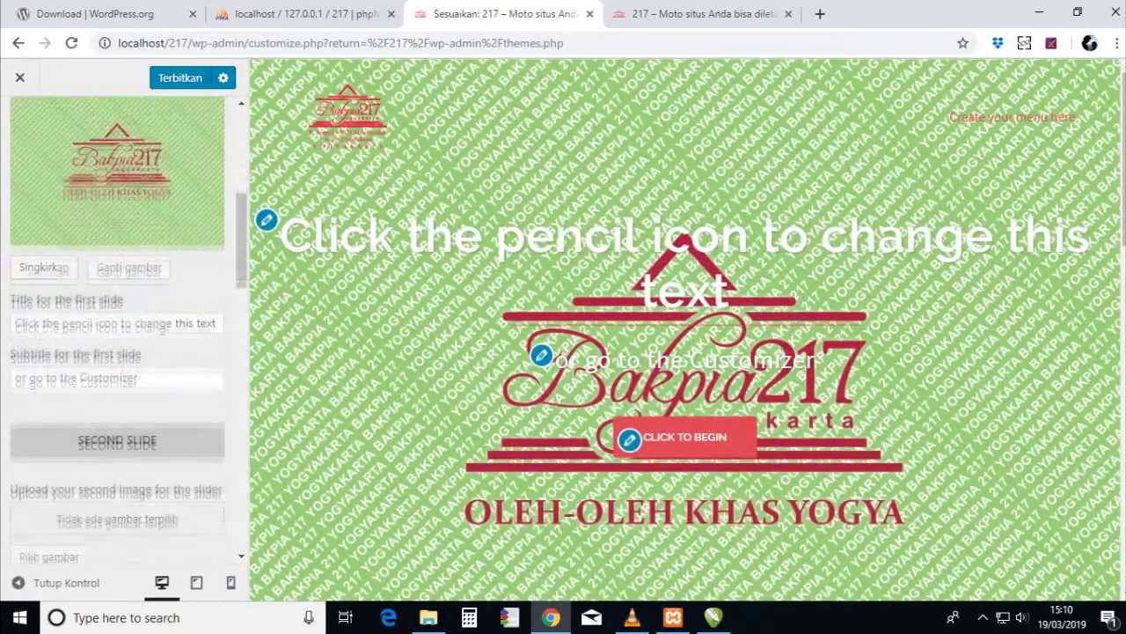
key("Tab")
key("BackSpace")
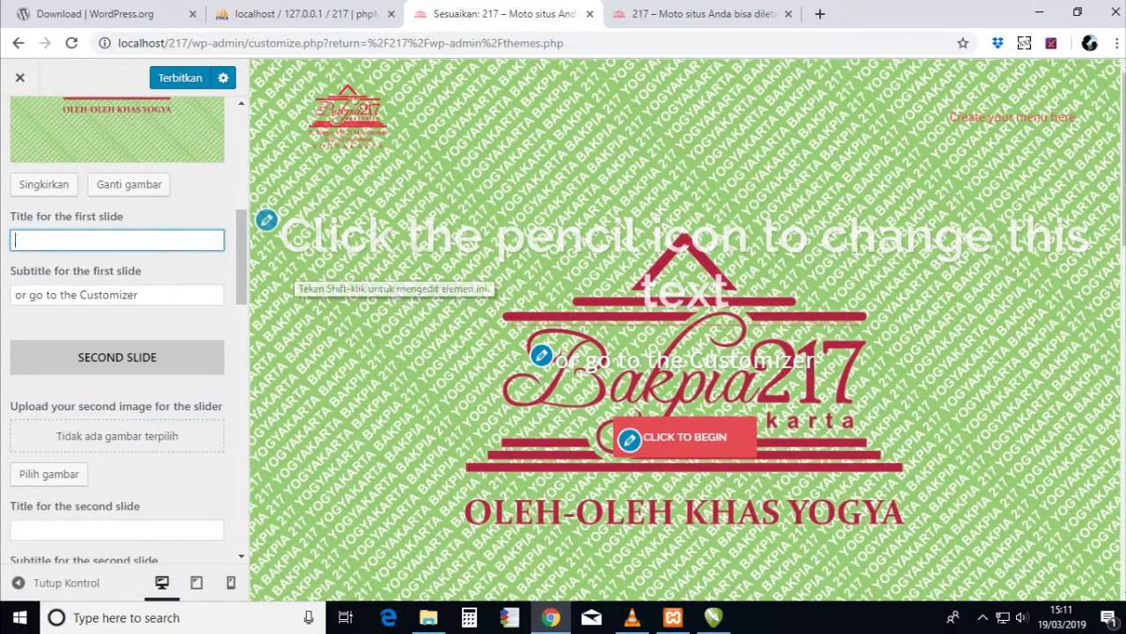
key("Tab")
key("BackSpace")
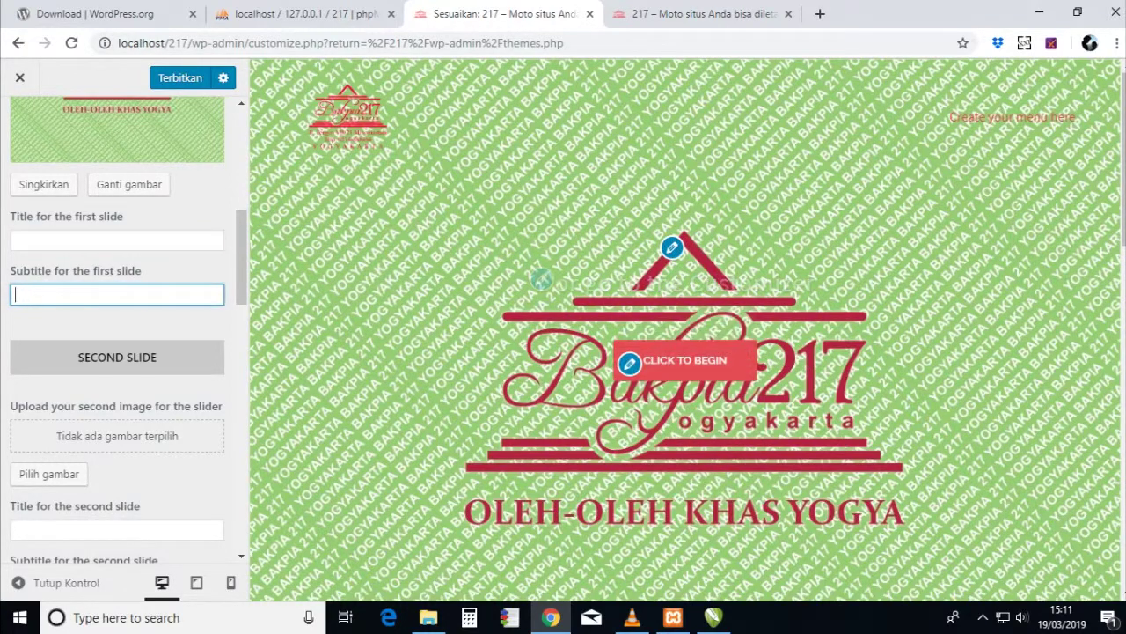
scroll(117, 352, "down", 1)
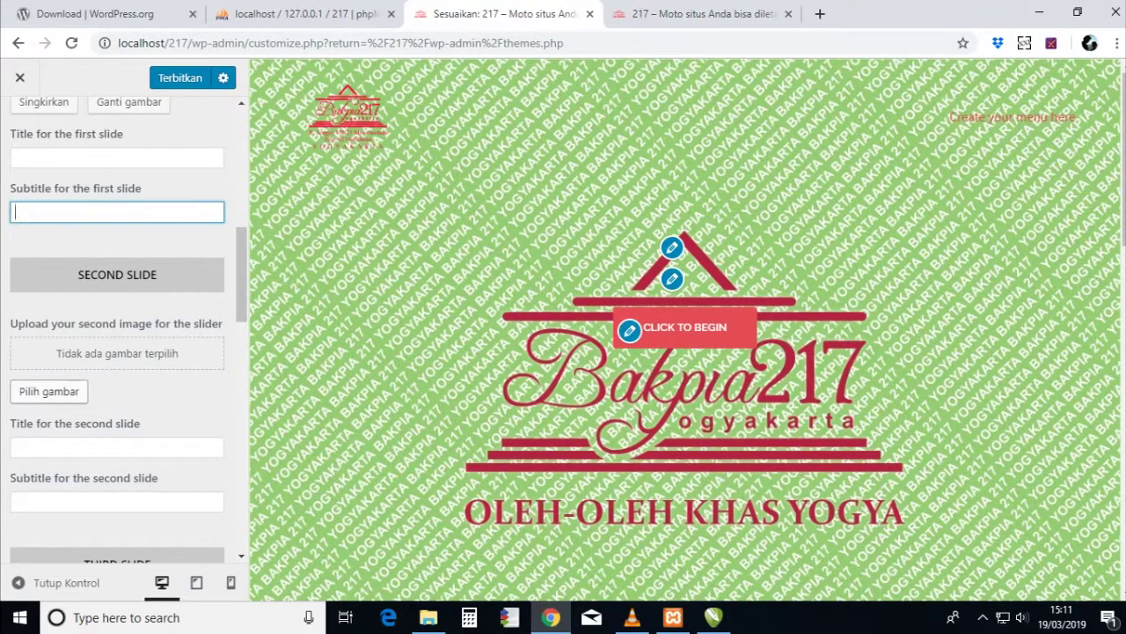
left_click(117, 158)
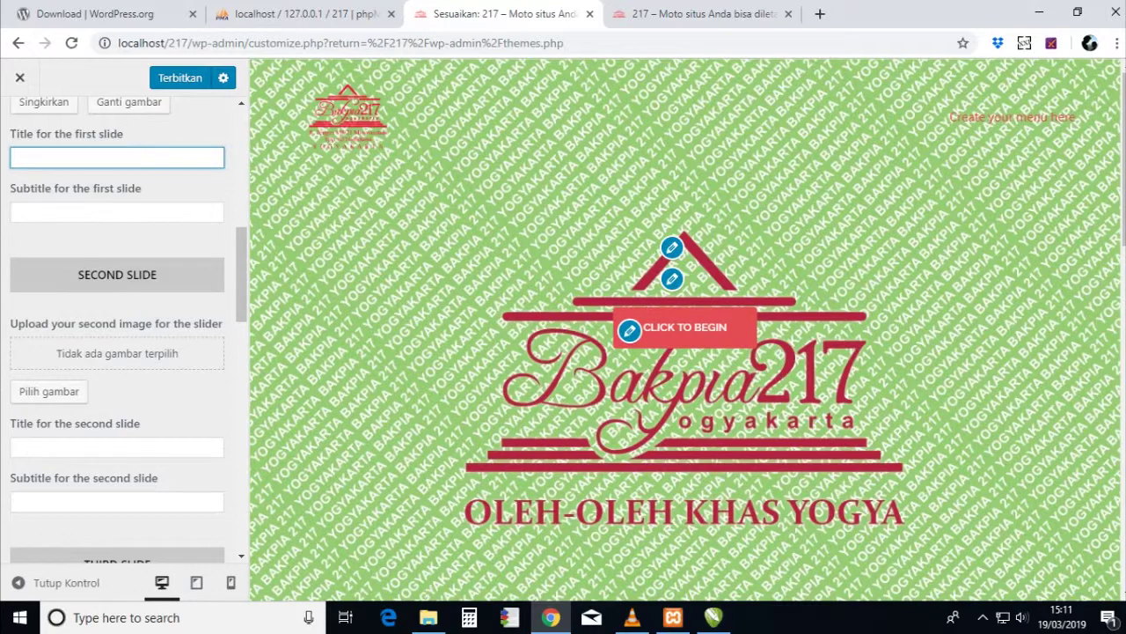
- Upload the bakpia coklat photo as the second slide's image
left_click(49, 390)
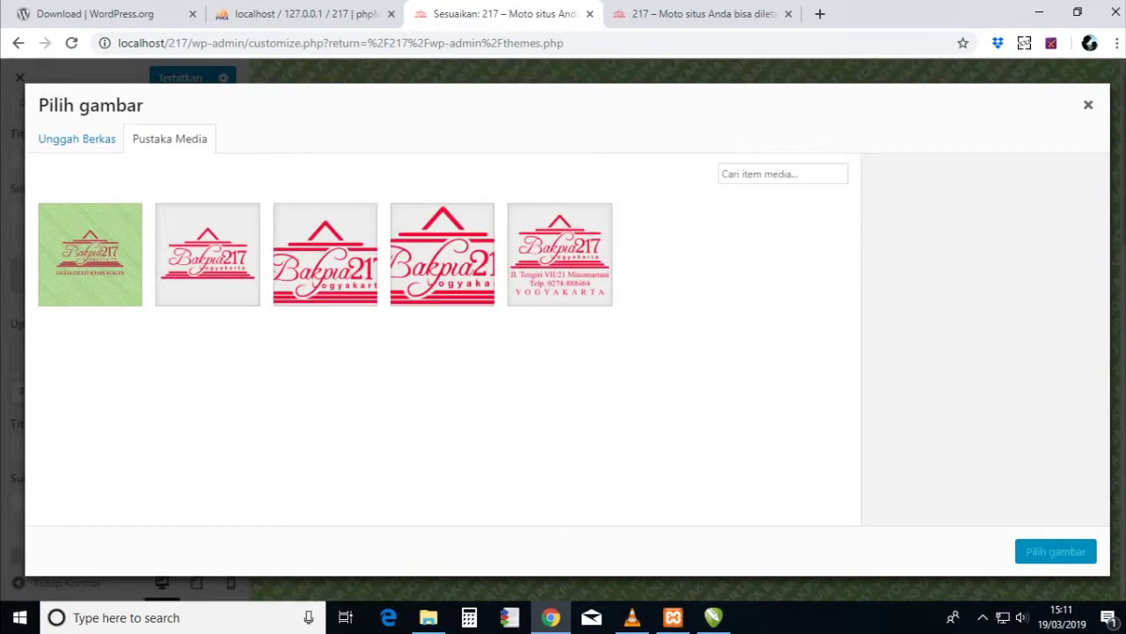
left_click(77, 138)
left_click(565, 352)
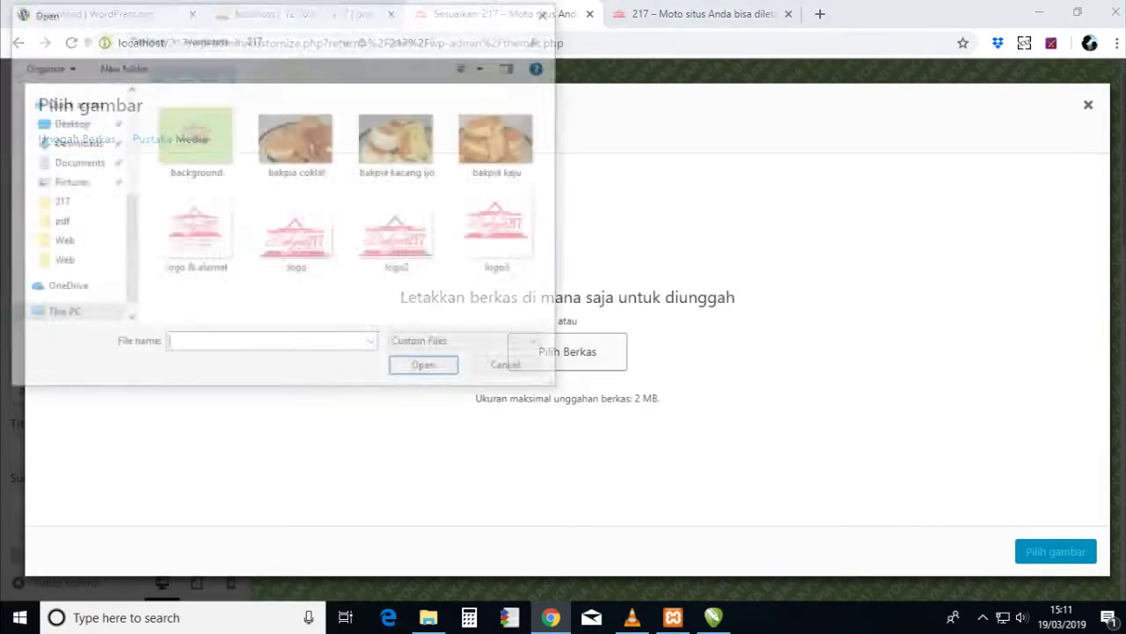
left_click(297, 140)
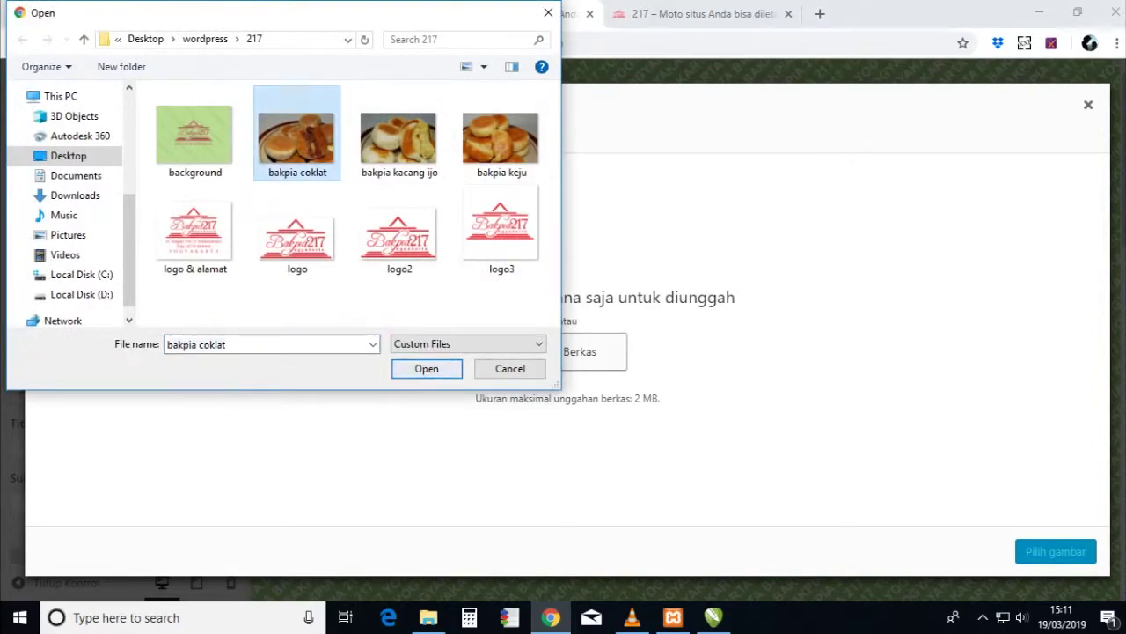
left_click(426, 367)
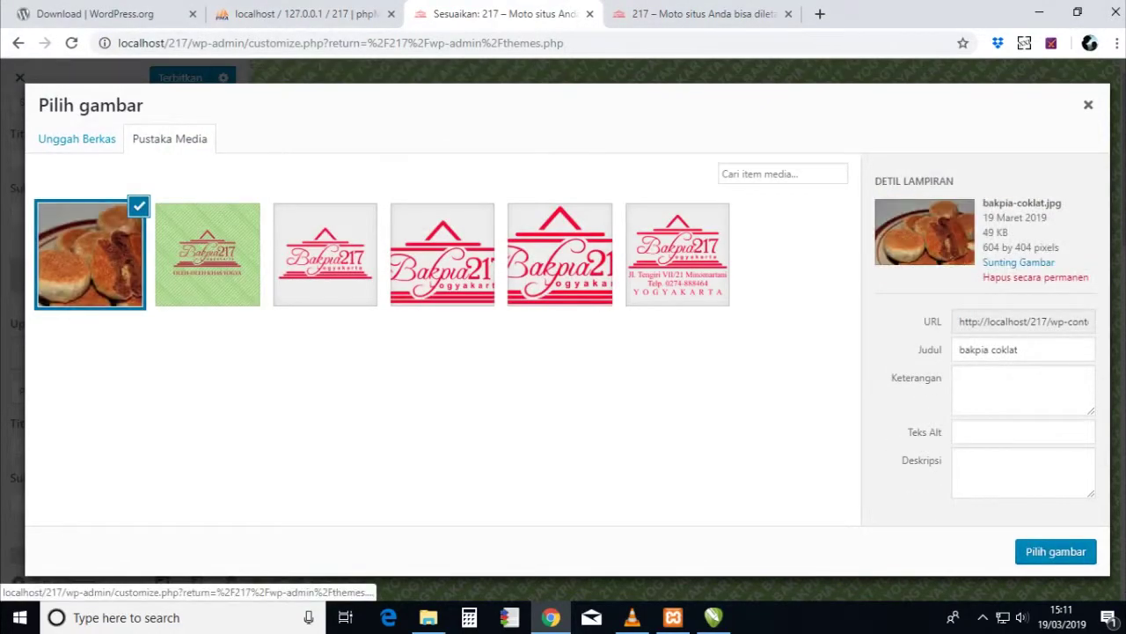
key("Return")
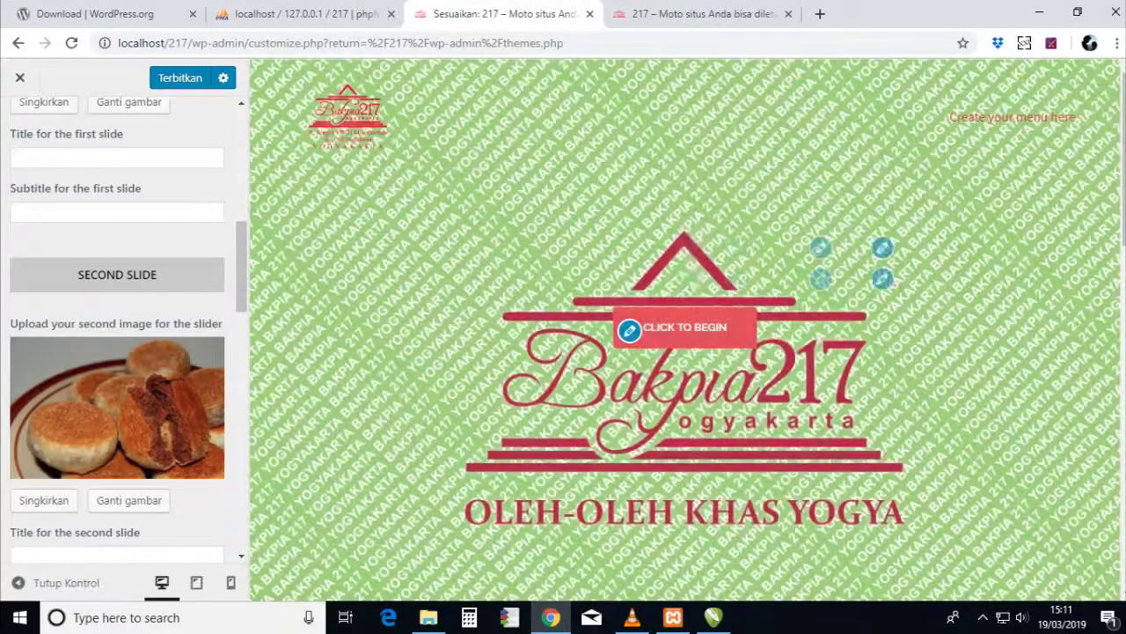
- Title the second slide 'bakpia rasa coklat' and leave its subtitle blank
scroll(117, 335, "down", 1)
scroll(117, 335, "down", 1)
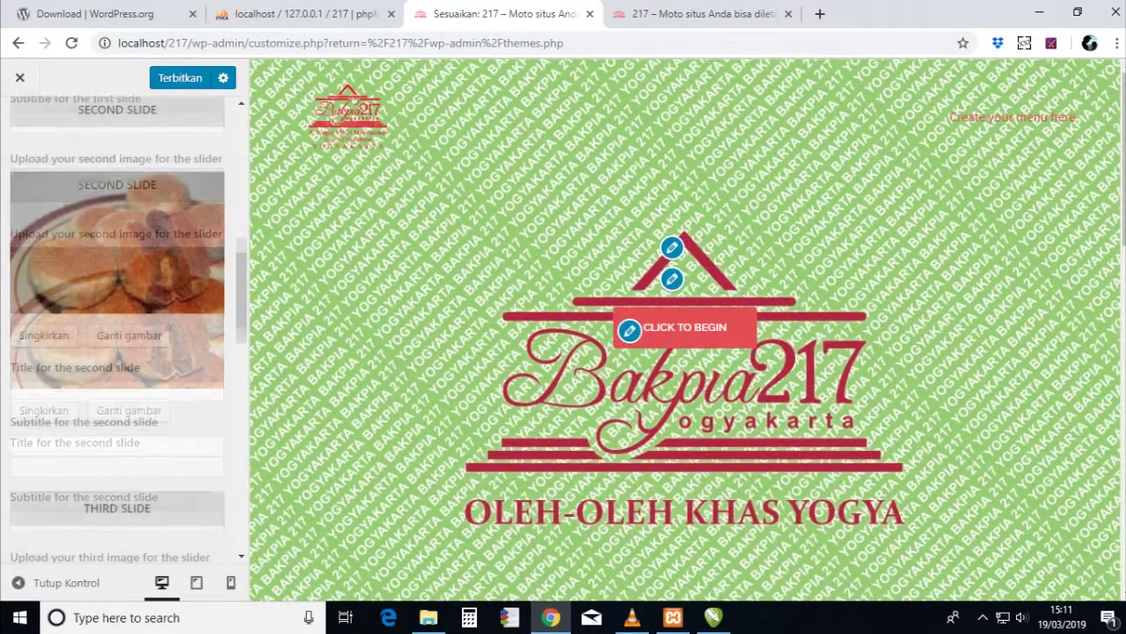
left_click(117, 391)
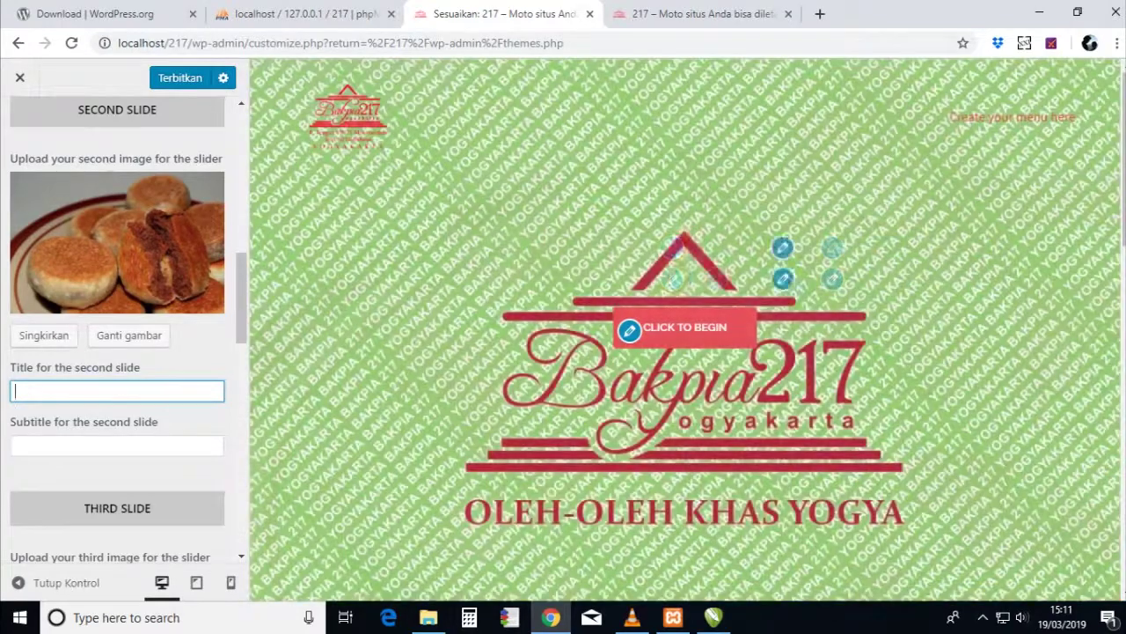
type("bakpia")
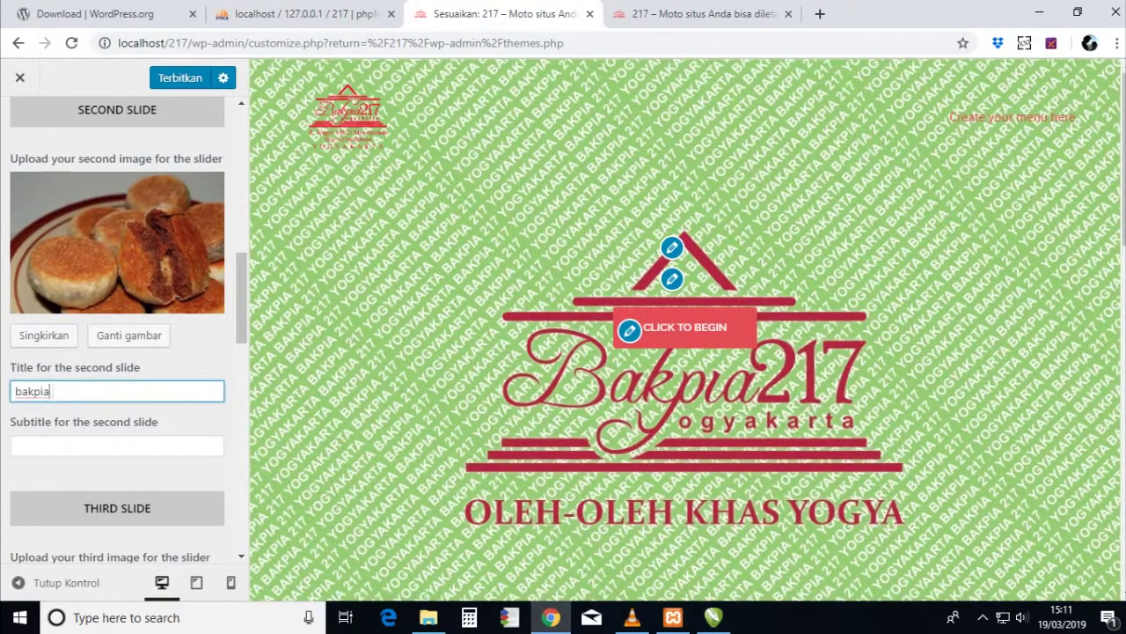
type(" coklat")
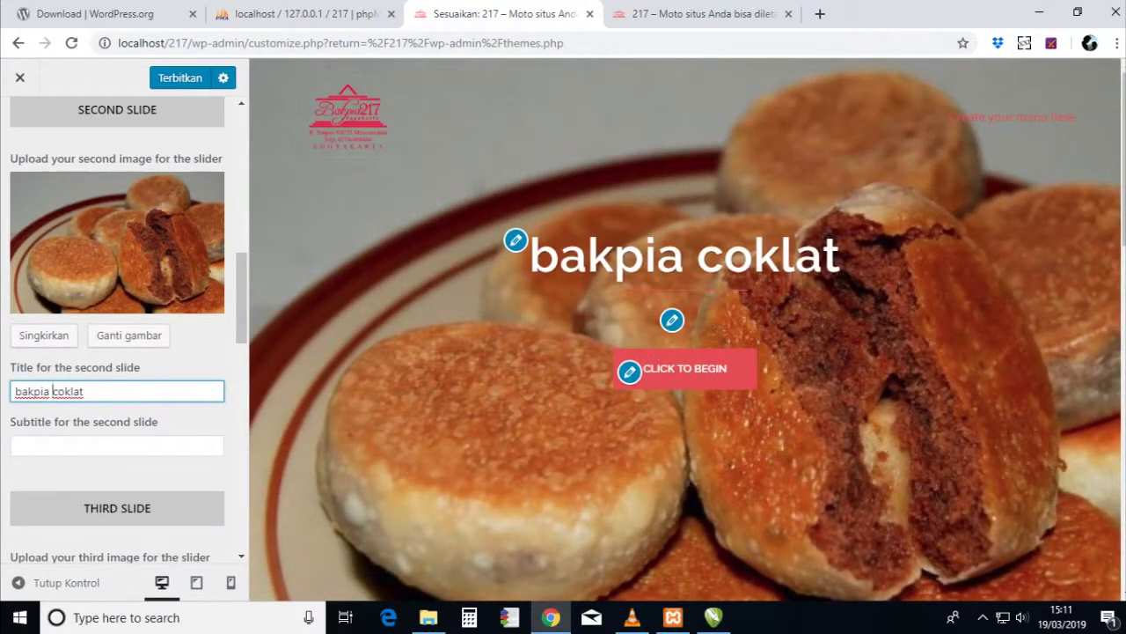
type("rasa")
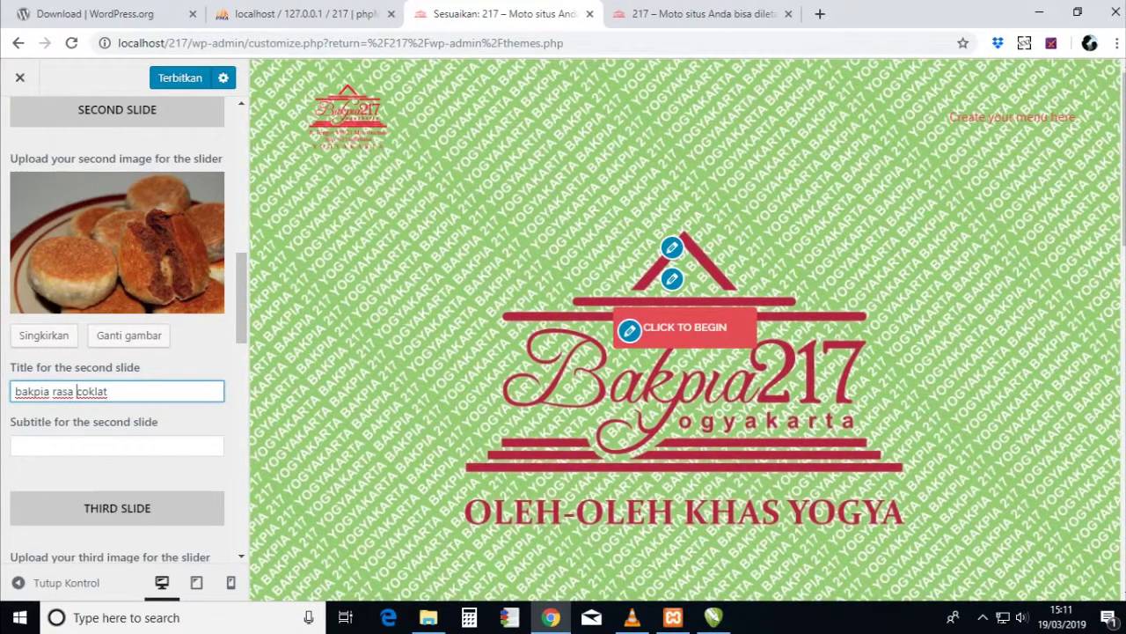
left_click(117, 445)
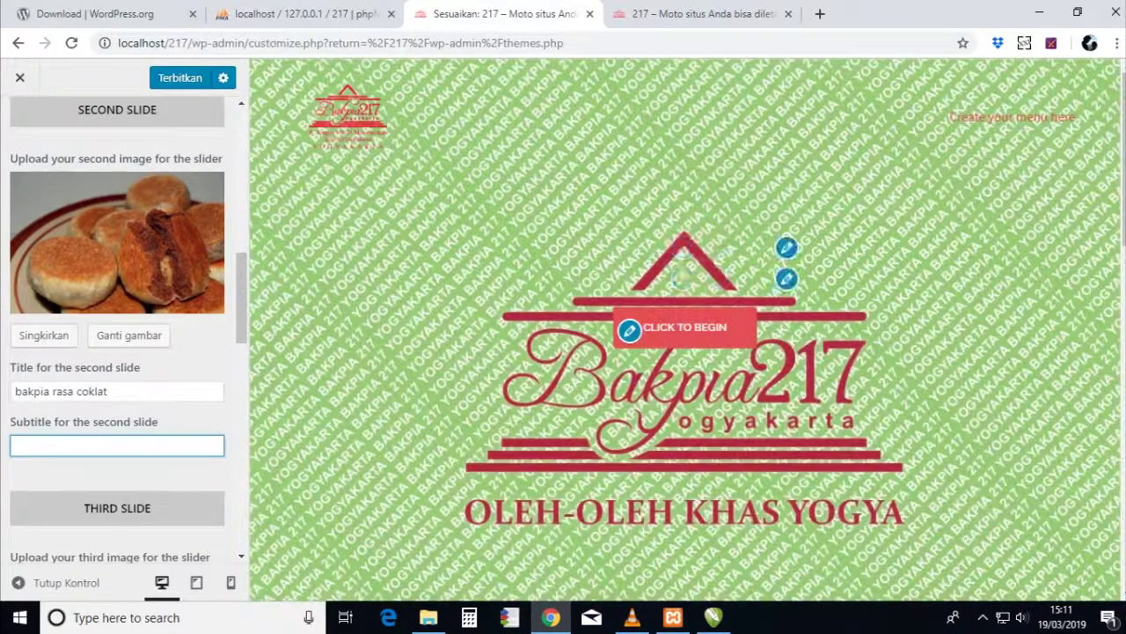
scroll(117, 326, "down", 2)
scroll(117, 326, "down", 1)
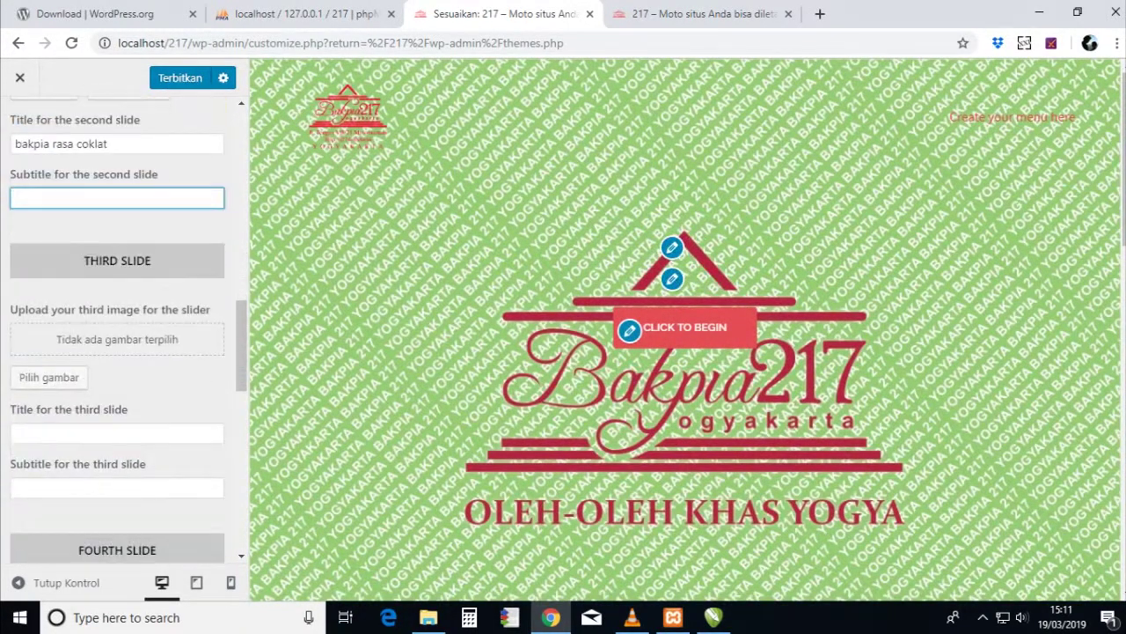
- Give the third slide the bakpia kacang ijo photo and the title 'bakpia rasa kacang hijau'
left_click(49, 376)
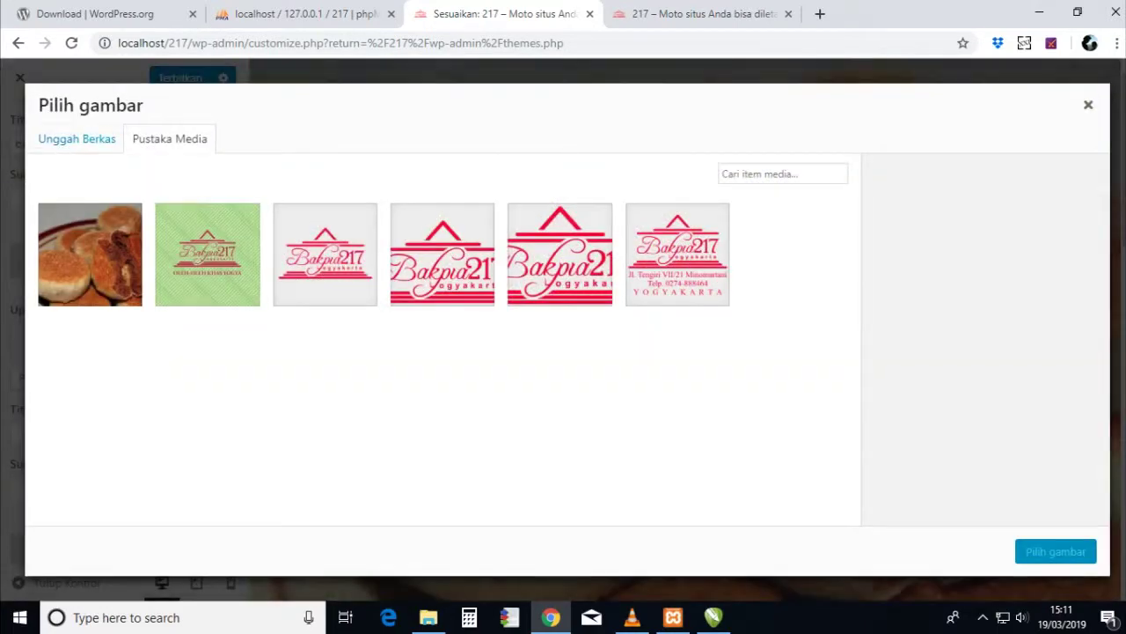
left_click(76, 138)
left_click(568, 351)
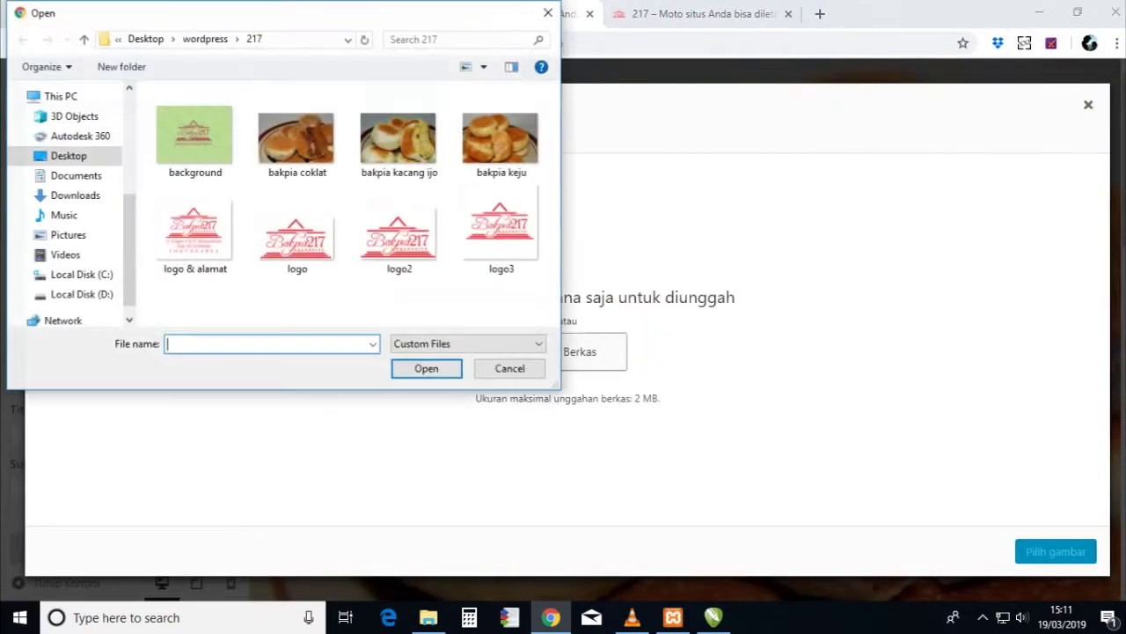
left_click(399, 136)
left_click(426, 368)
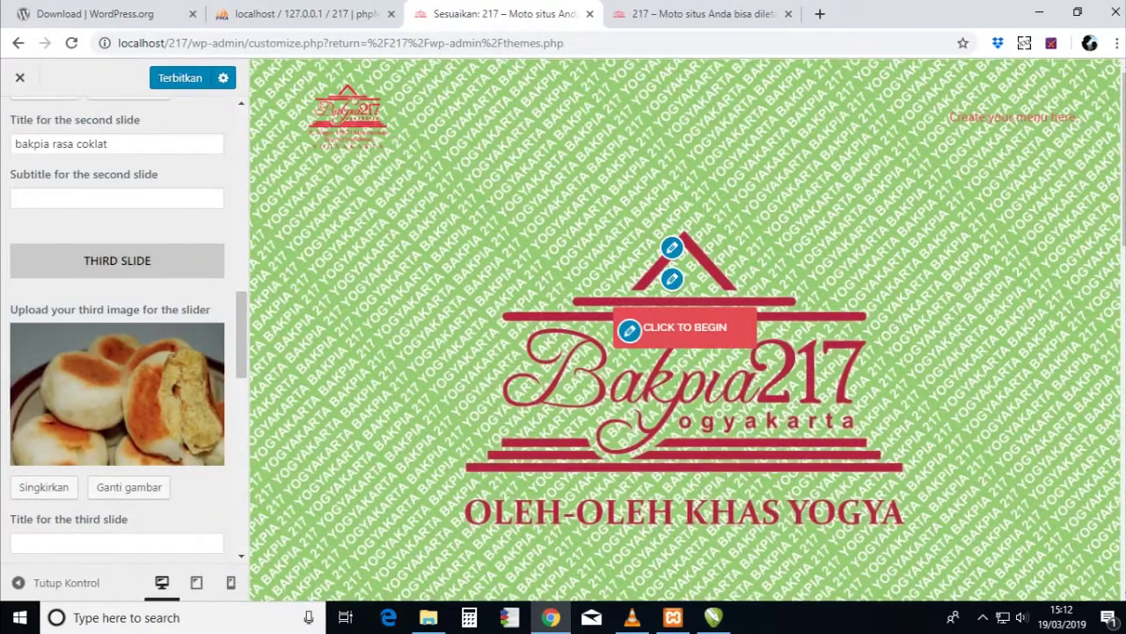
scroll(117, 352, "down", 2)
left_click(117, 378)
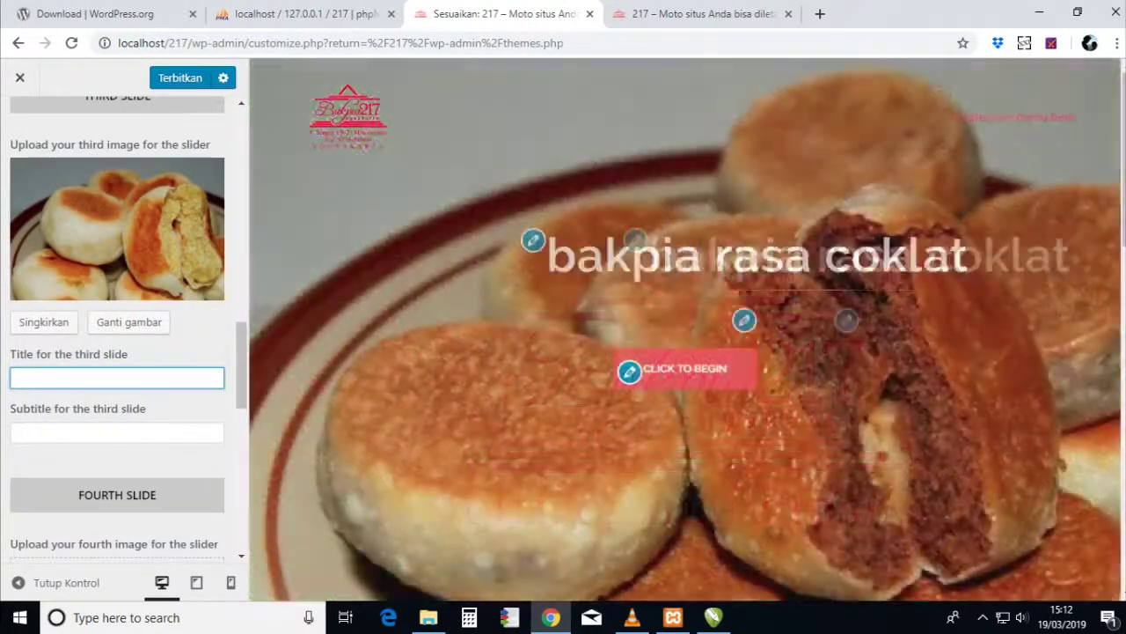
type("bakpia rasa ")
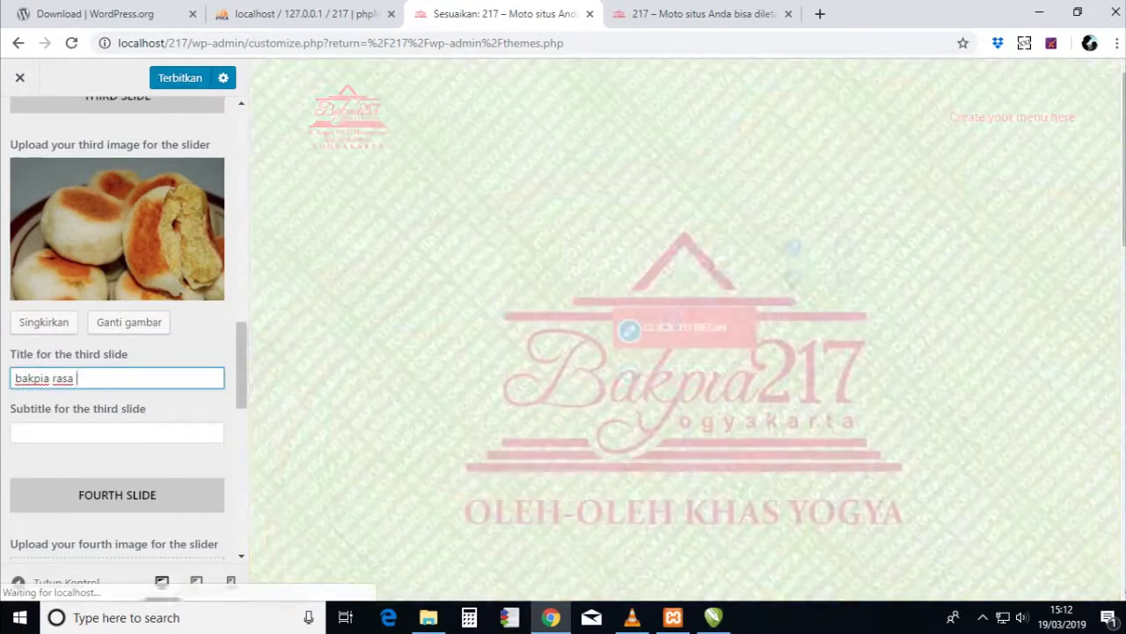
type("kacang hijau")
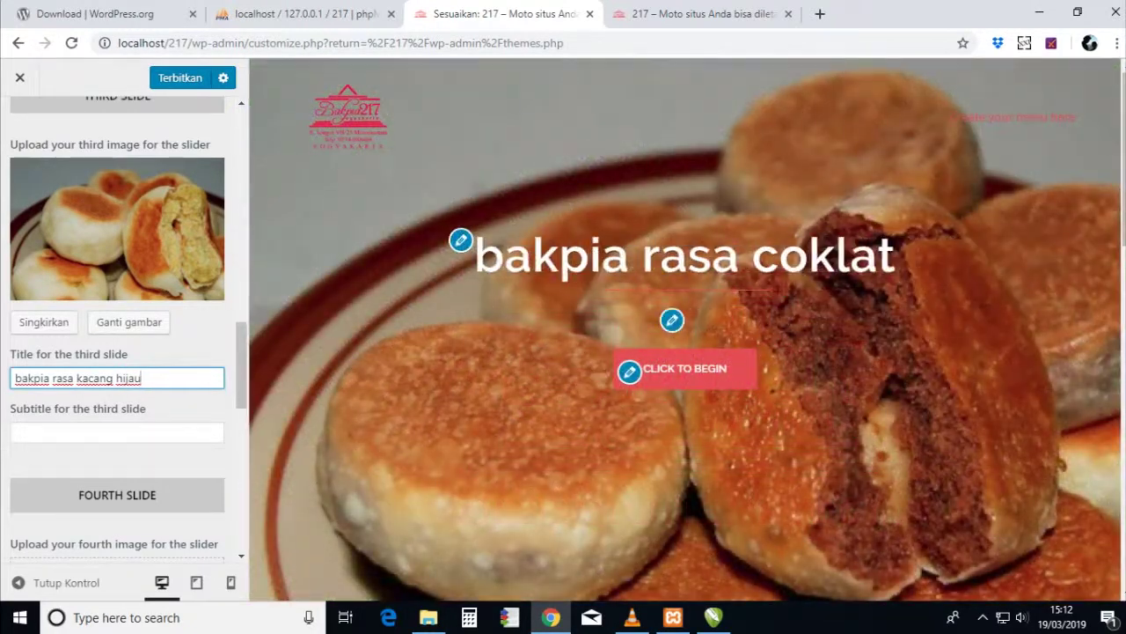
left_click(117, 431)
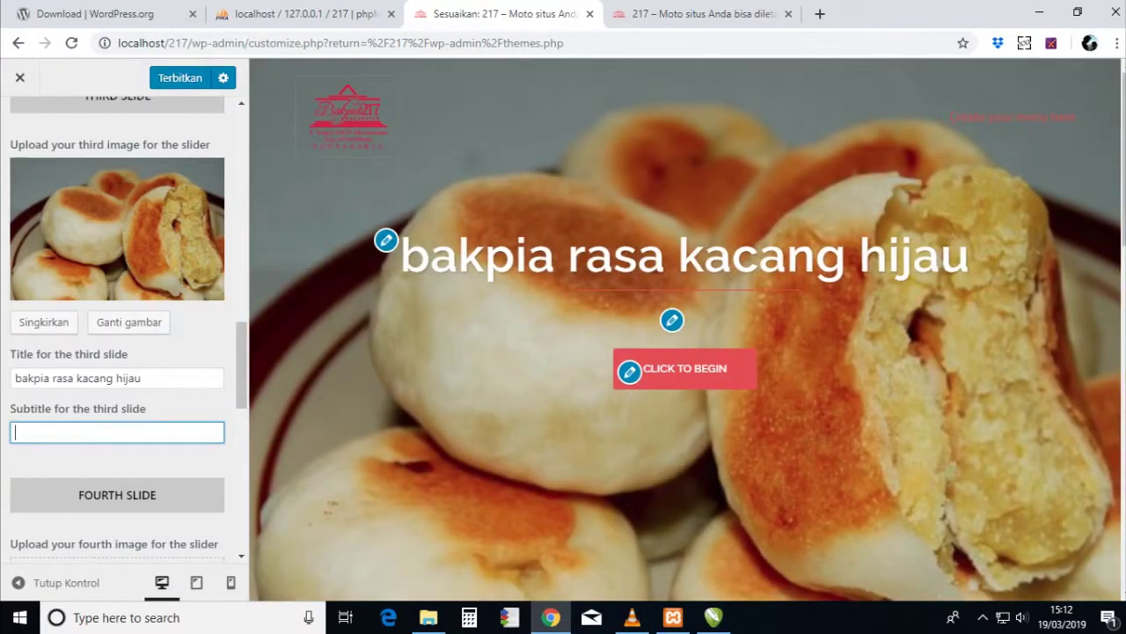
scroll(117, 326, "down", 3)
- Give the fourth slide the bakpia keju photo and the title 'bakpia rasa keju'
left_click(48, 364)
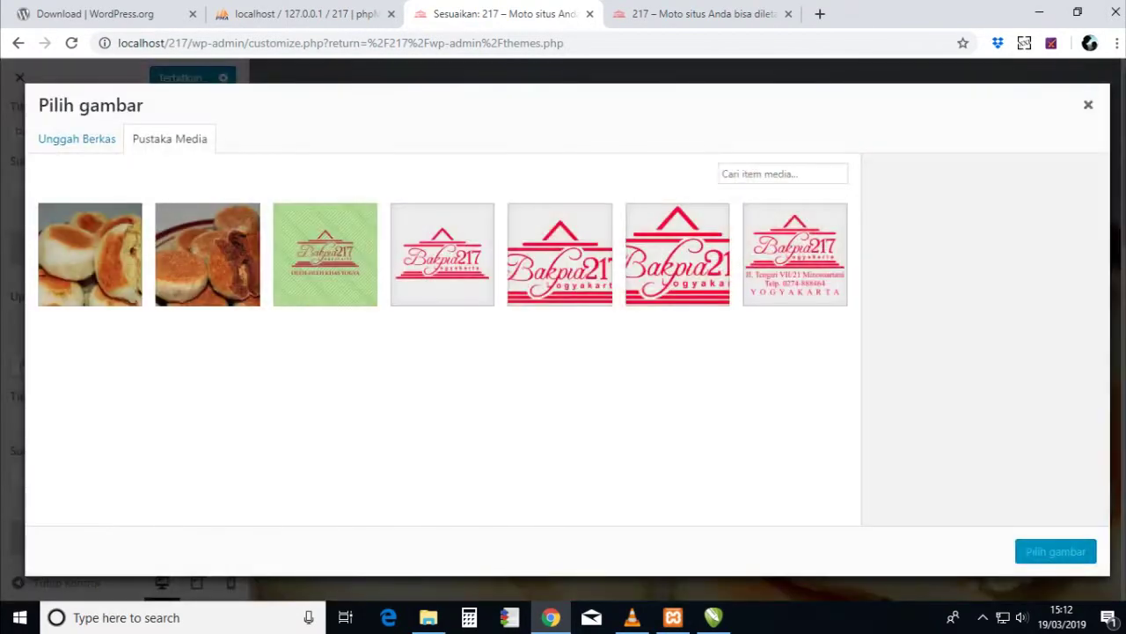
left_click(77, 138)
left_click(566, 352)
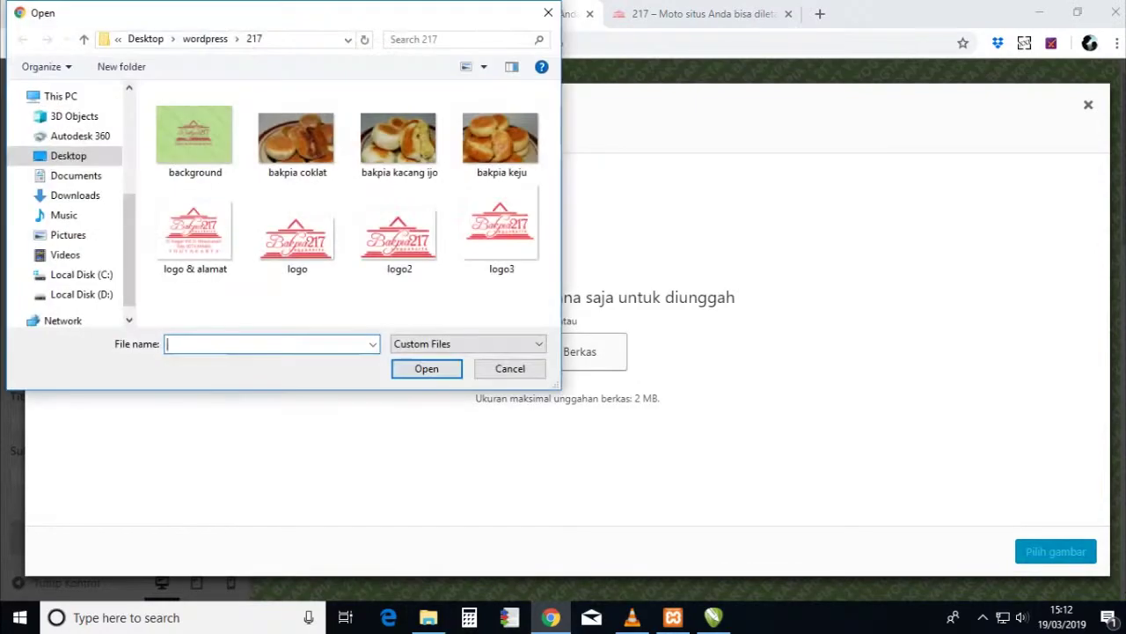
left_click(500, 141)
key("Return")
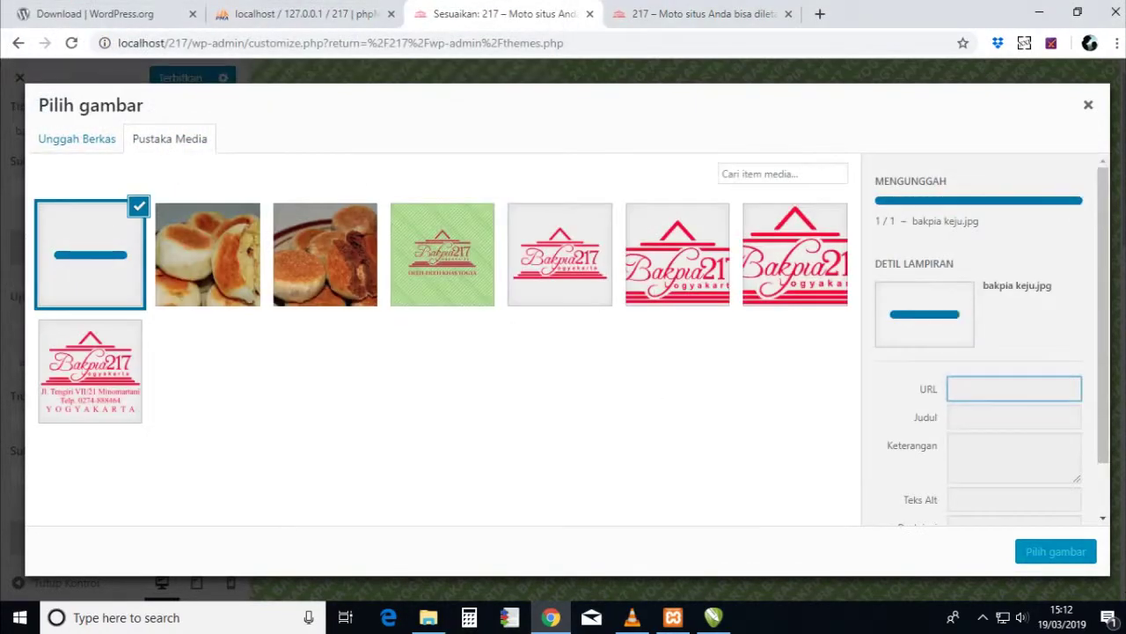
left_click(1056, 551)
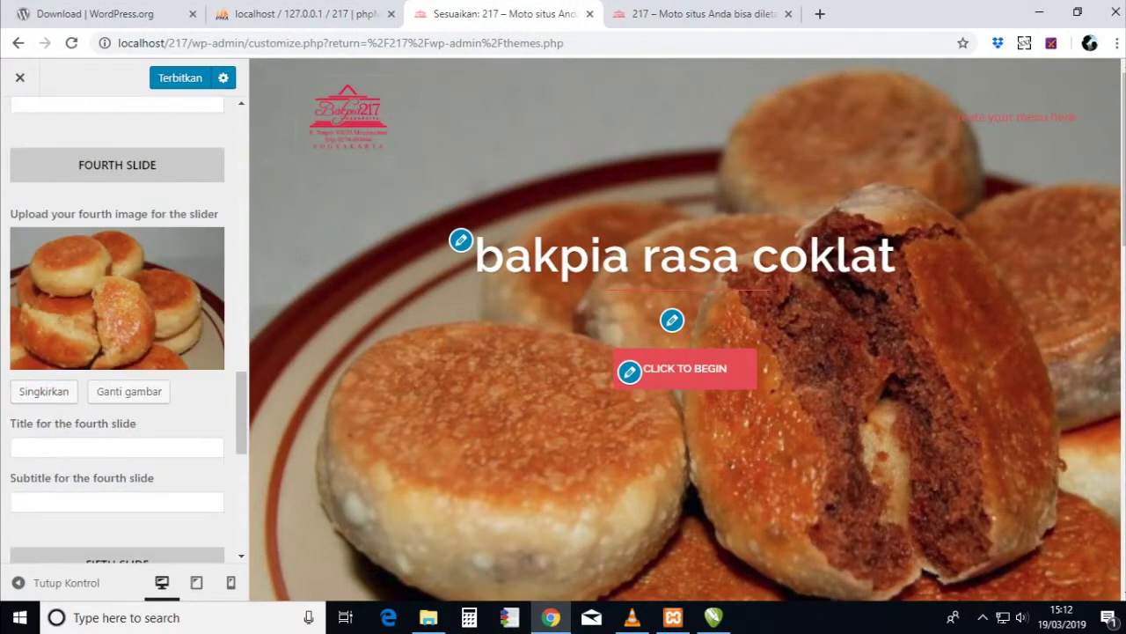
left_click(117, 447)
type("b")
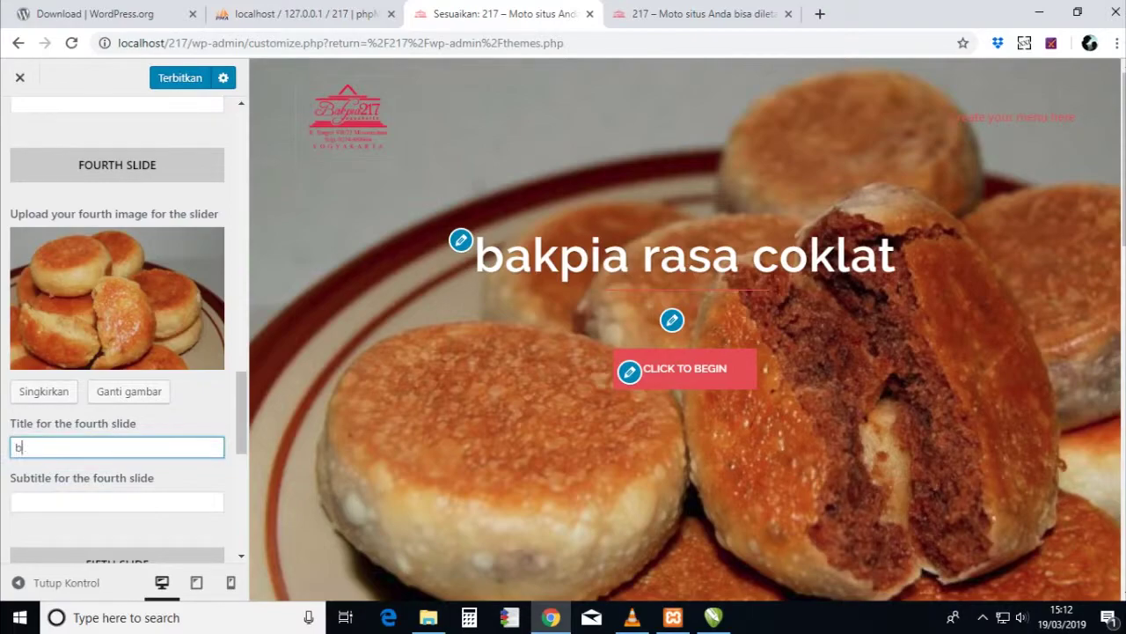
type("akpia rasa ")
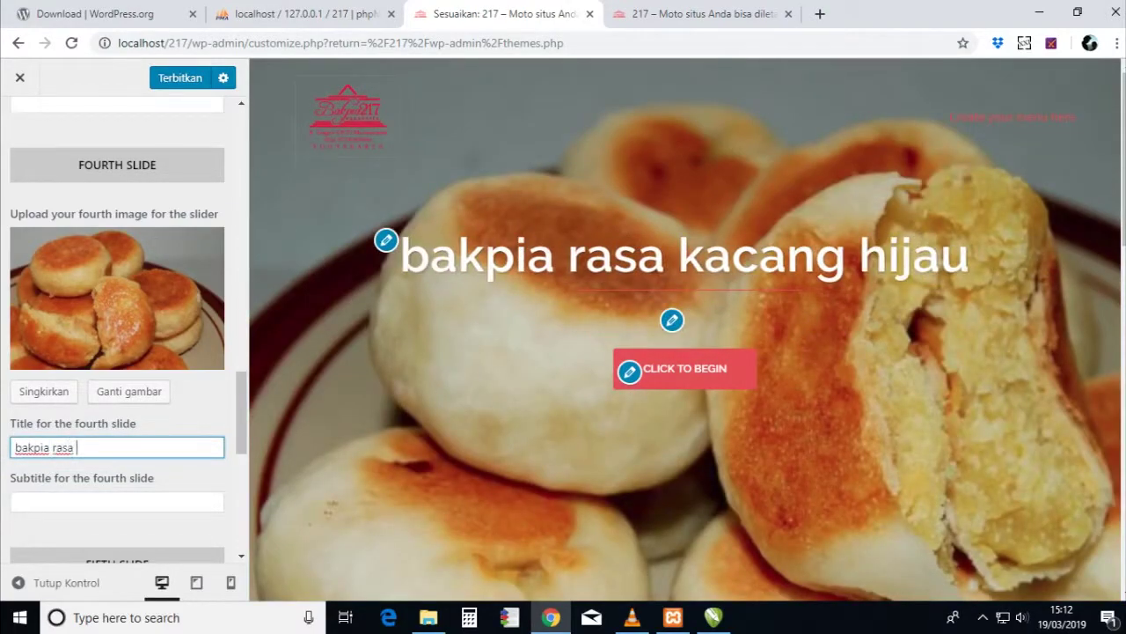
type("keju")
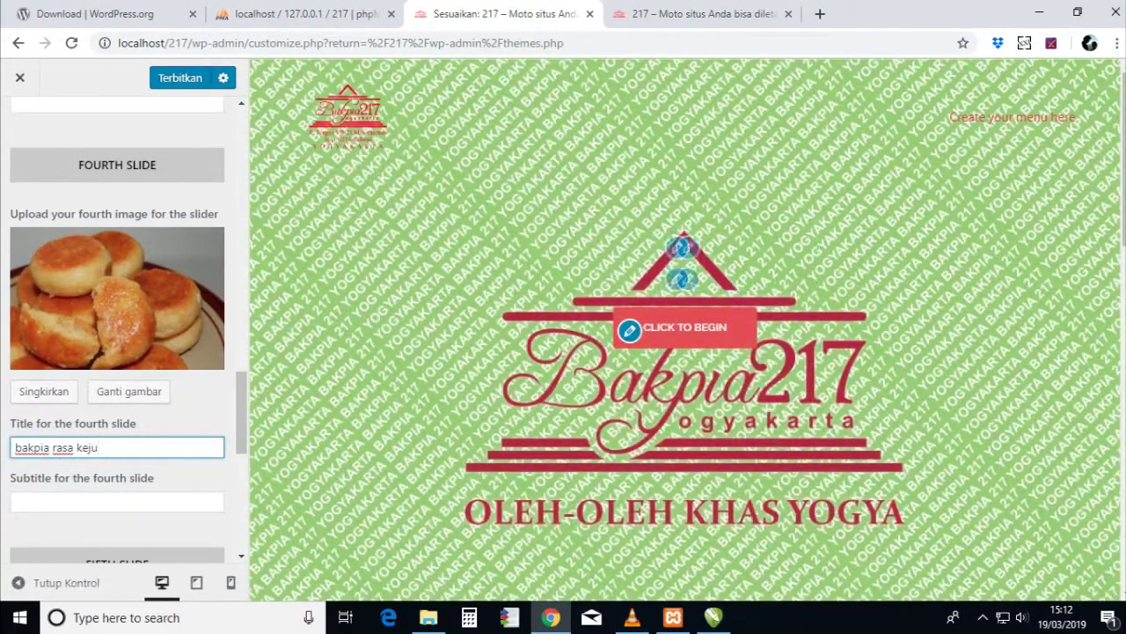
scroll(117, 326, "down", 3)
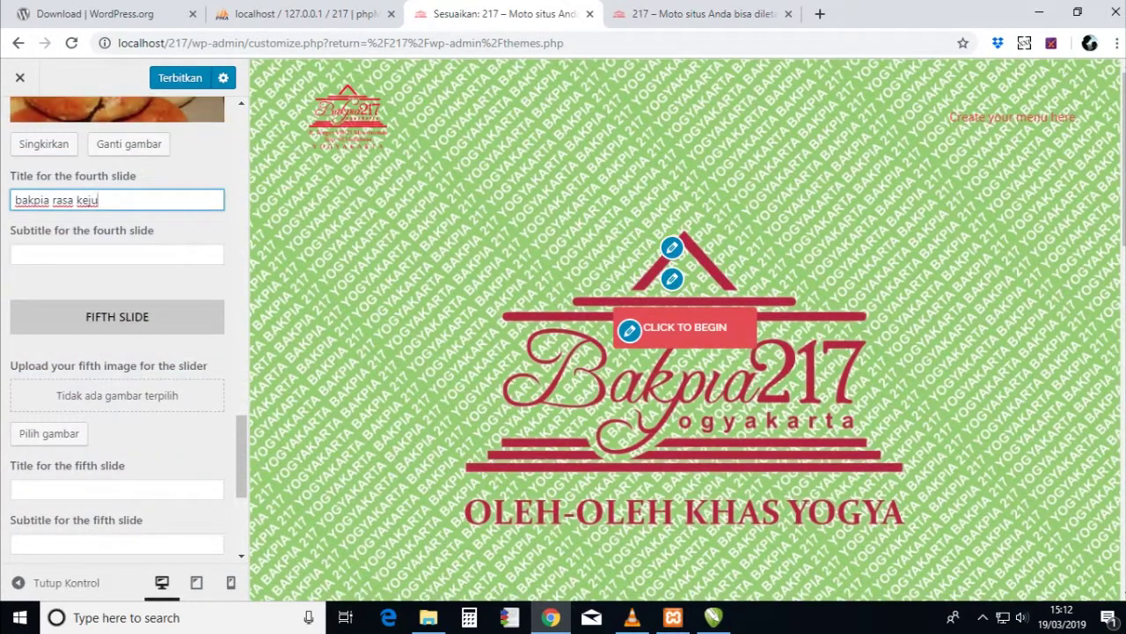
scroll(117, 325, "down", 3)
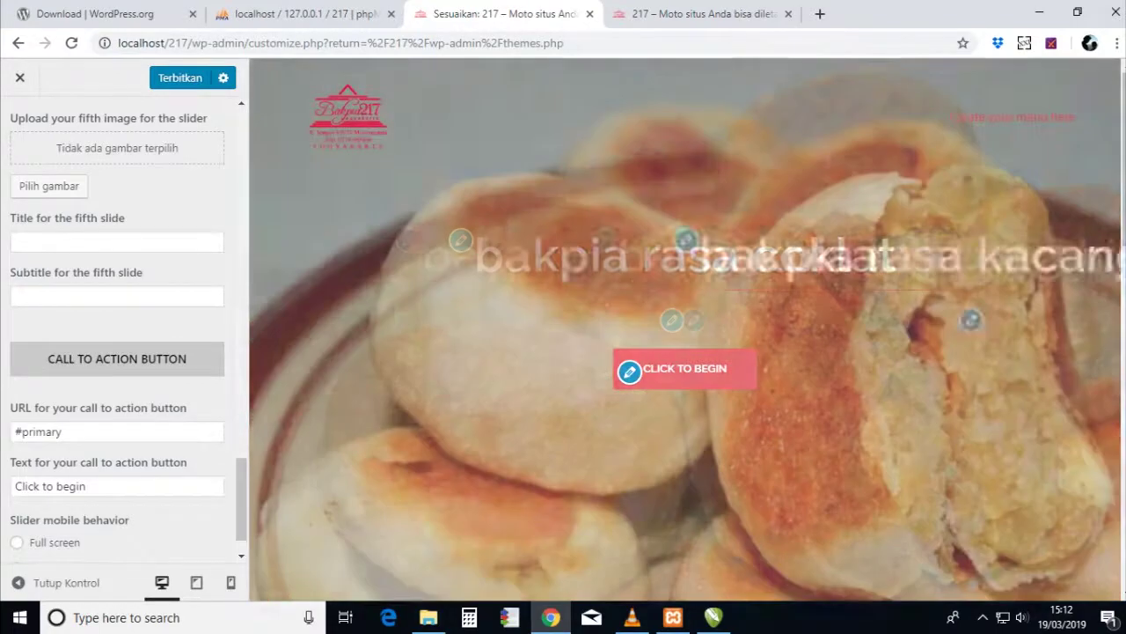
- Clear the call-to-action URL and text so the slider button disappears
triple_click(38, 431)
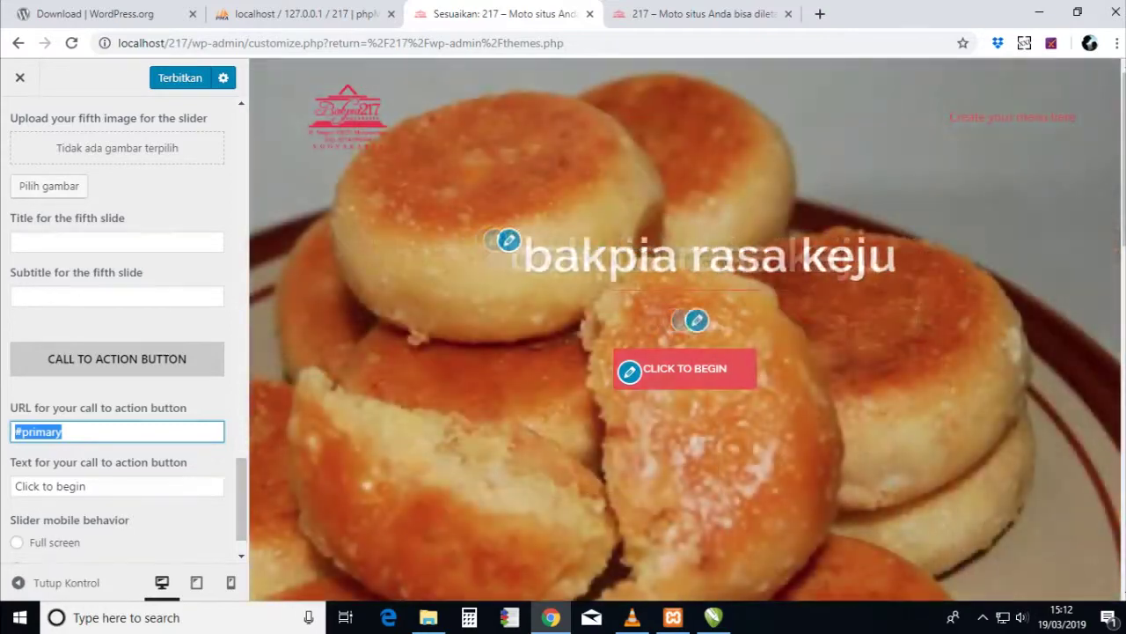
scroll(117, 377, "down", 1)
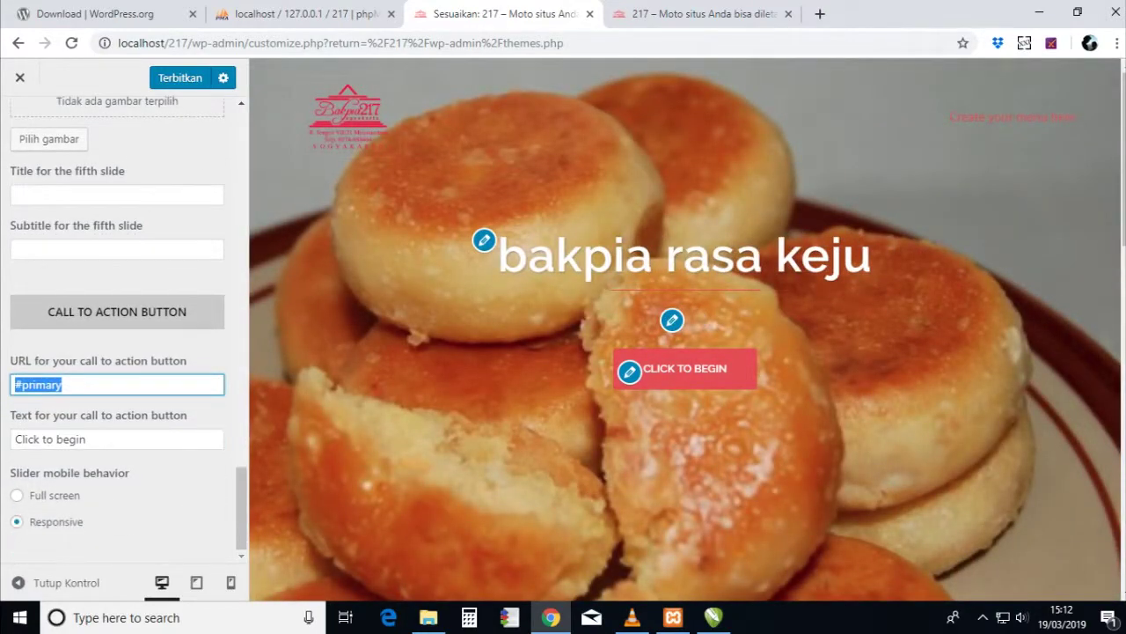
key("BackSpace")
left_click(117, 383)
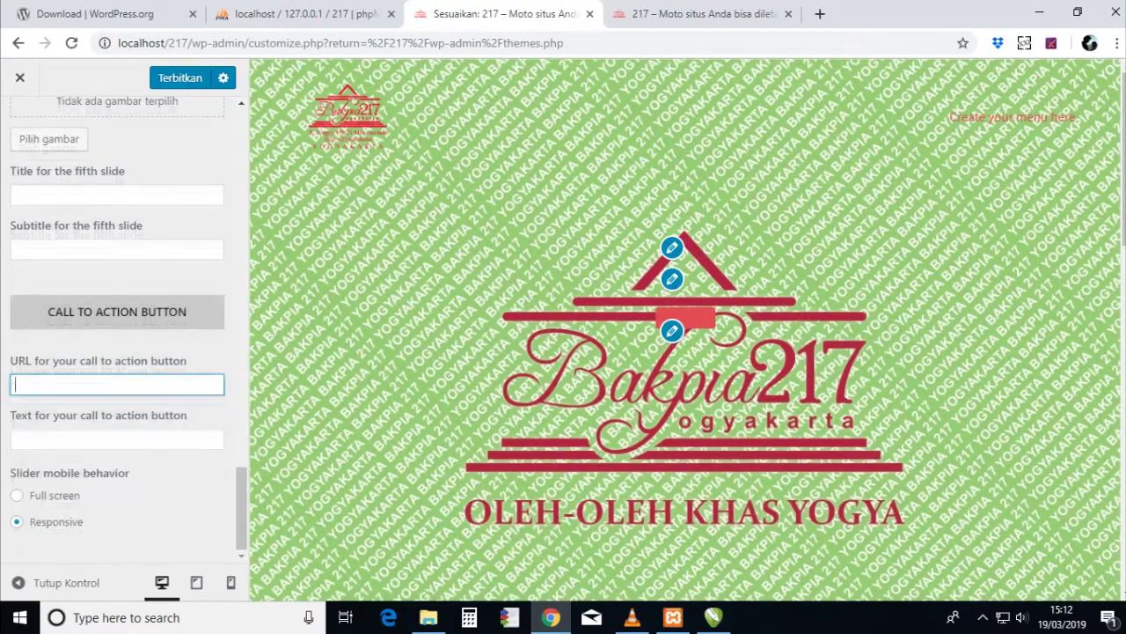
- Change the slider speed from 4000 to 3000
scroll(117, 352, "up", 15)
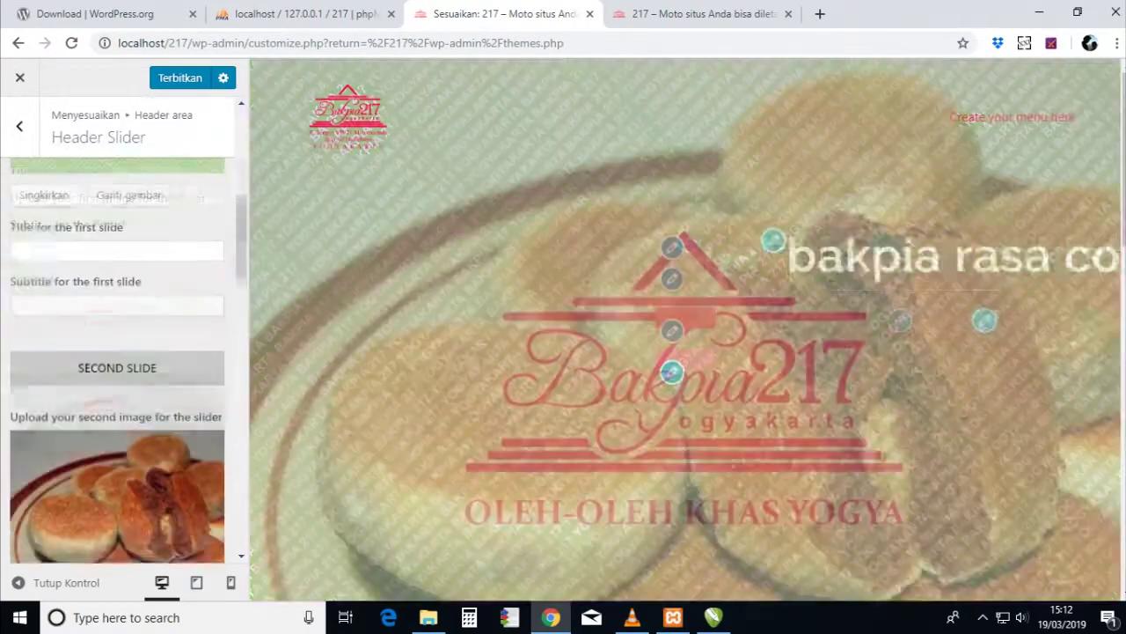
scroll(117, 352, "up", 5)
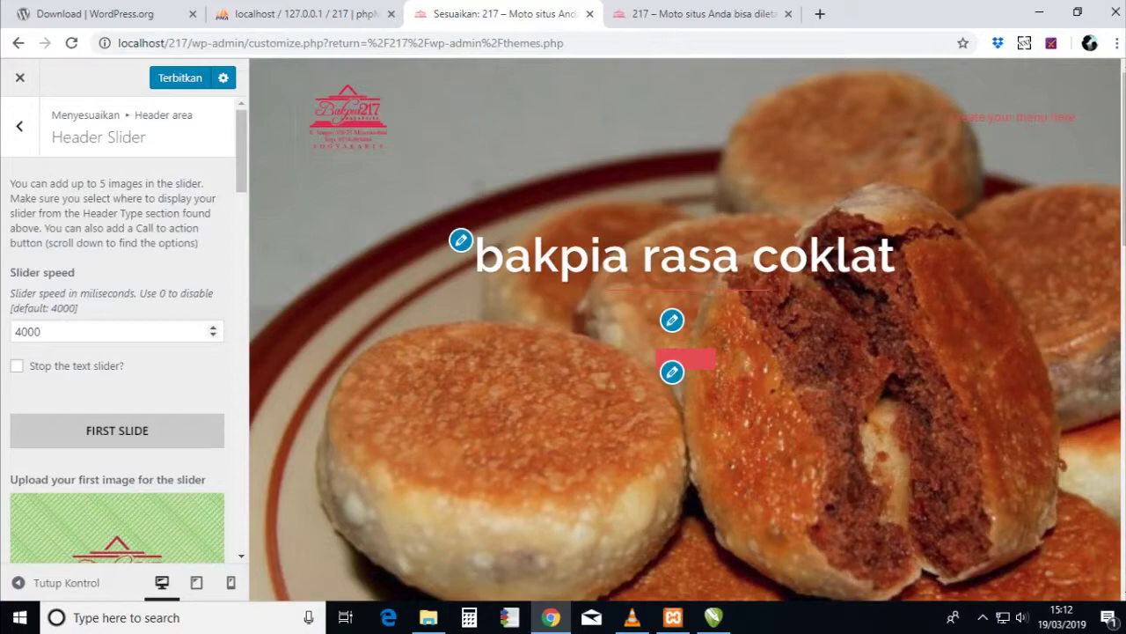
left_click(16, 331)
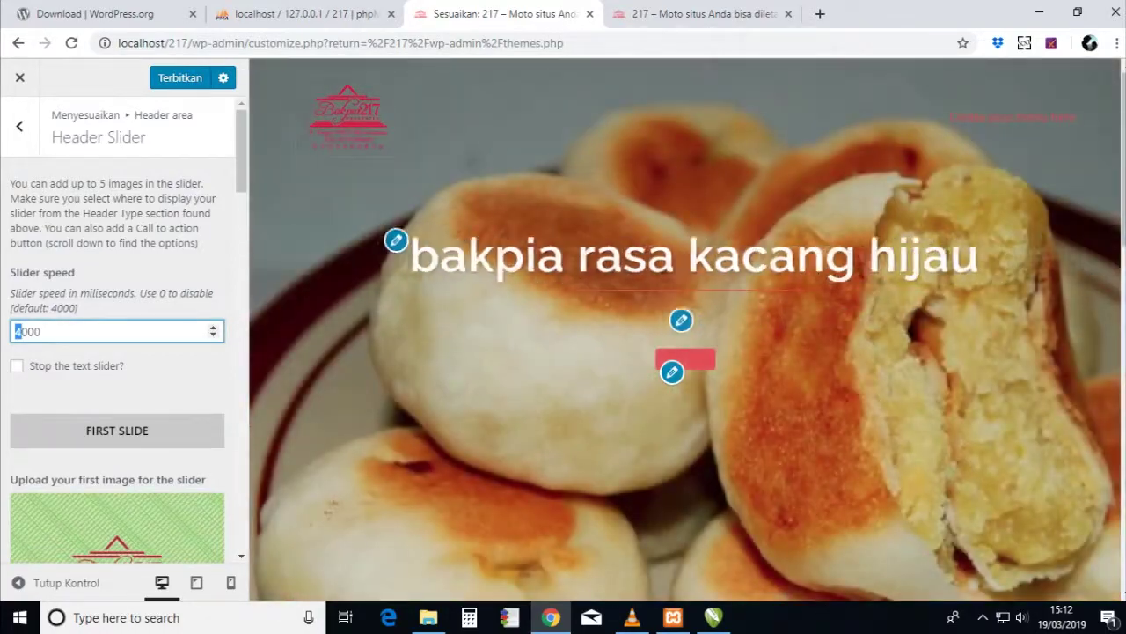
type("3")
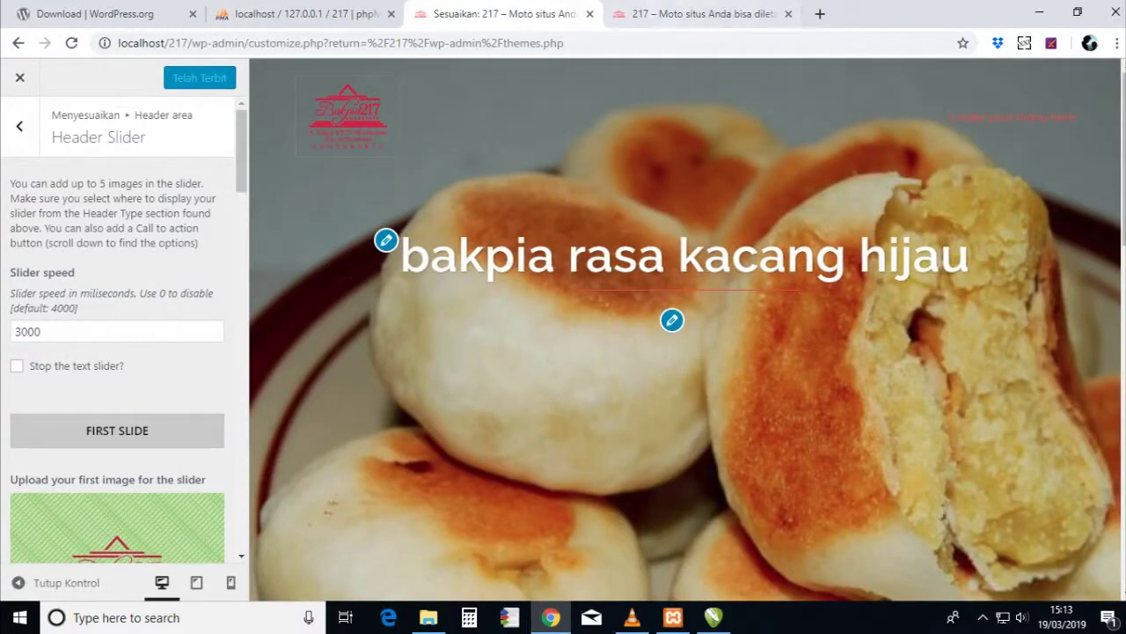
- Reload the live localhost/217 site and view the captioned bakpia header slider
left_click(695, 14)
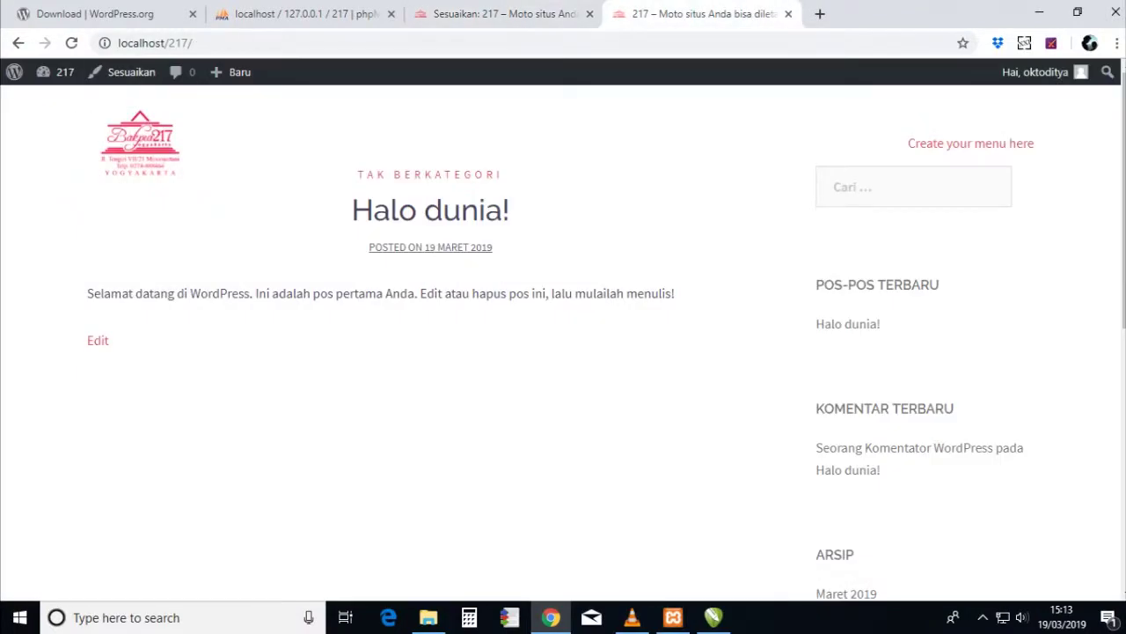
left_click(71, 42)
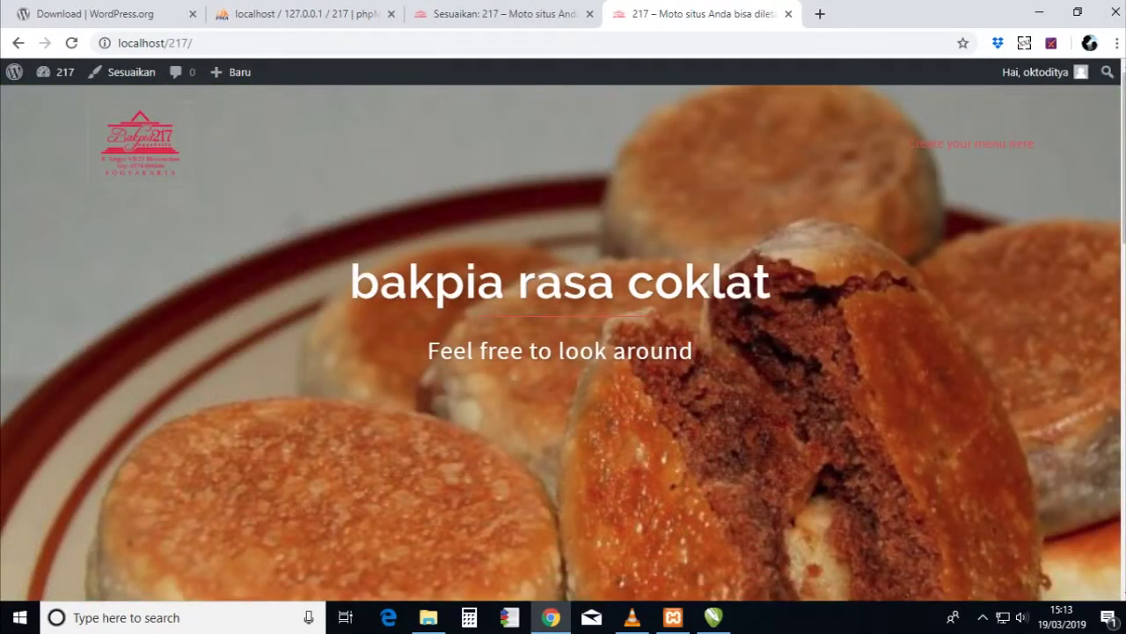
key("ctrl+minus")
key("ctrl+minus")
key("ctrl+minus")
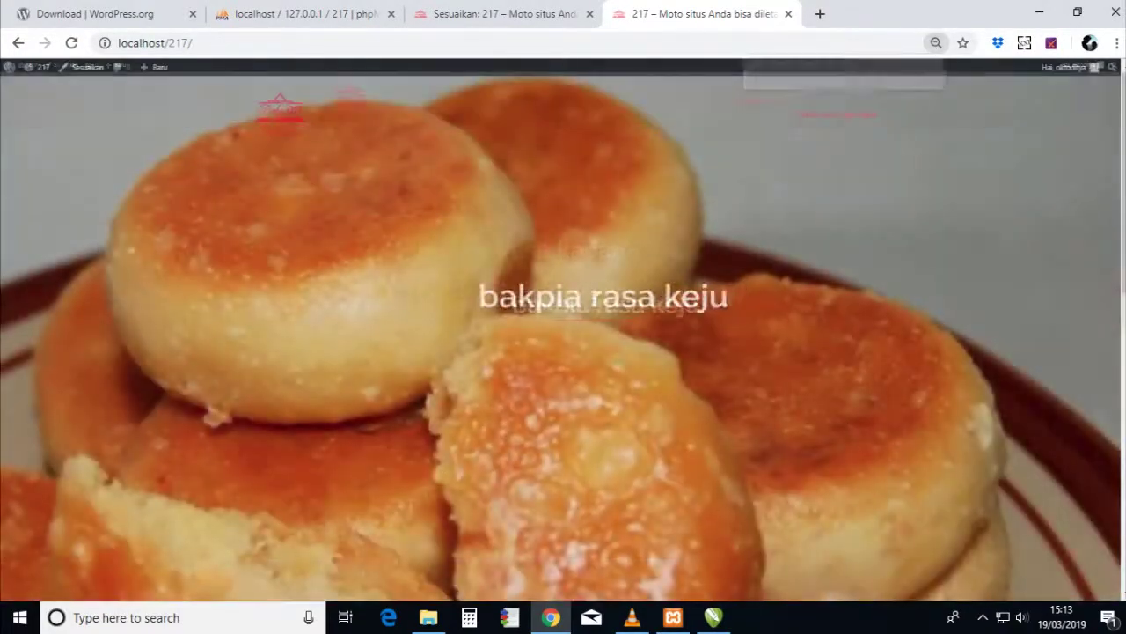
key("ctrl+plus")
key("ctrl+plus")
key("ctrl+plus")
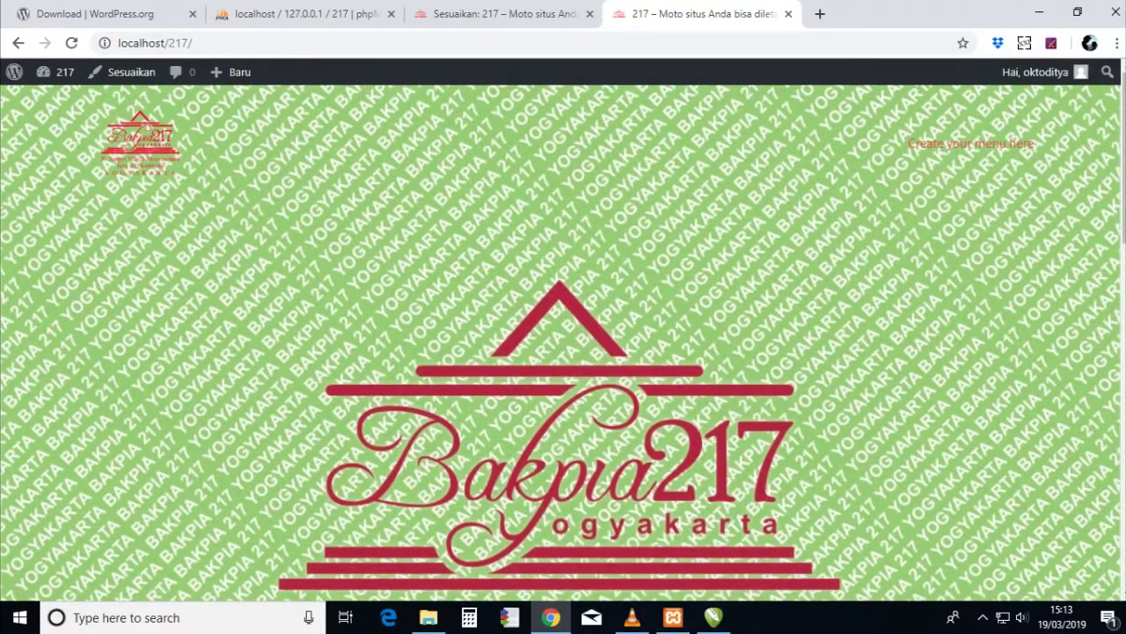
scroll(563, 343, "down", 9)
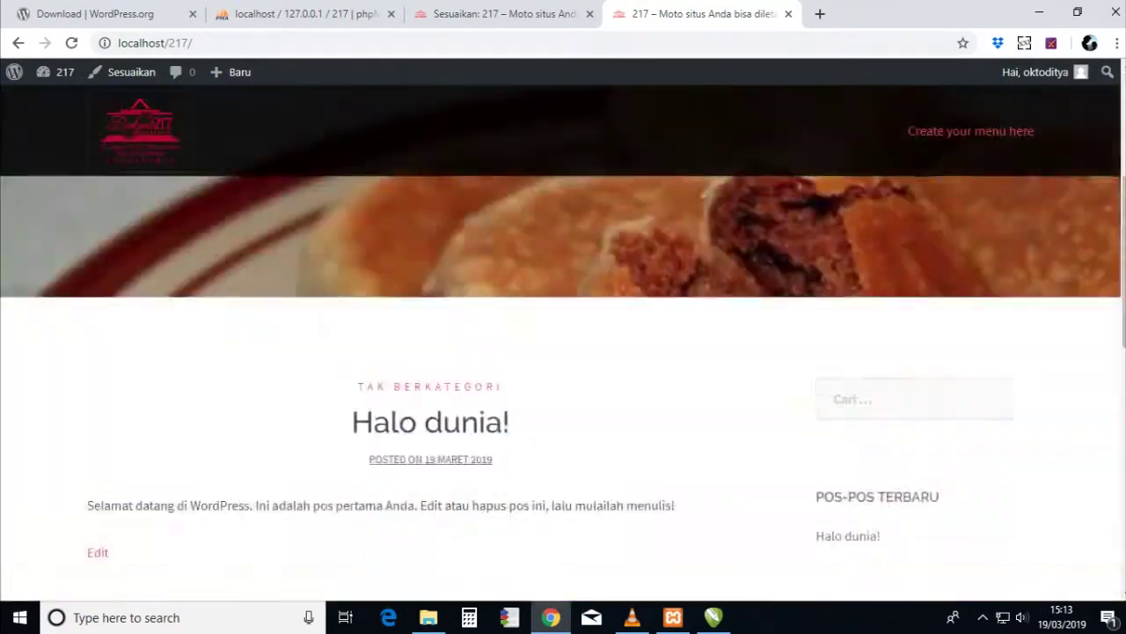
scroll(563, 343, "up", 3)
scroll(563, 343, "up", 5)
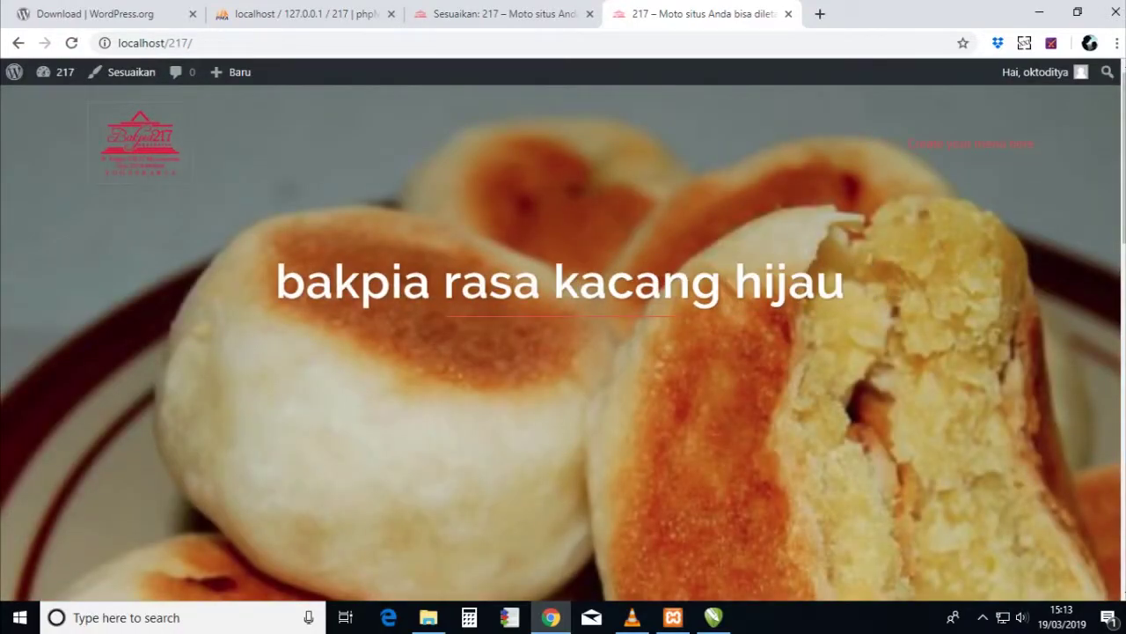
- Scroll through the Customizer's Header Slider settings without changing them
left_click(497, 13)
scroll(117, 352, "down", 3)
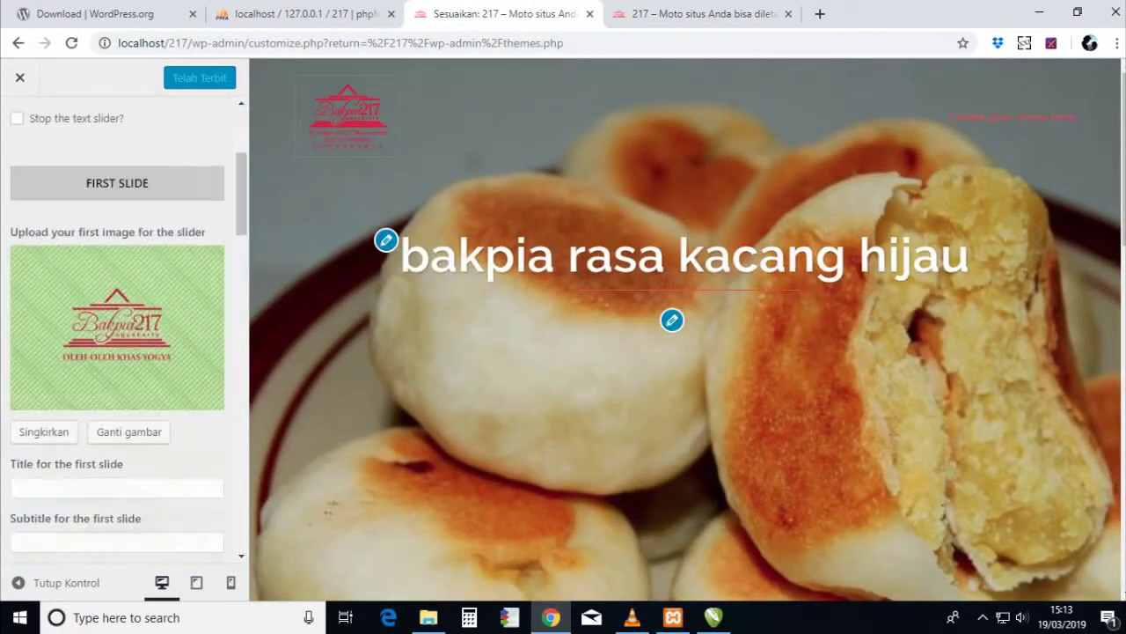
scroll(117, 329, "down", 10)
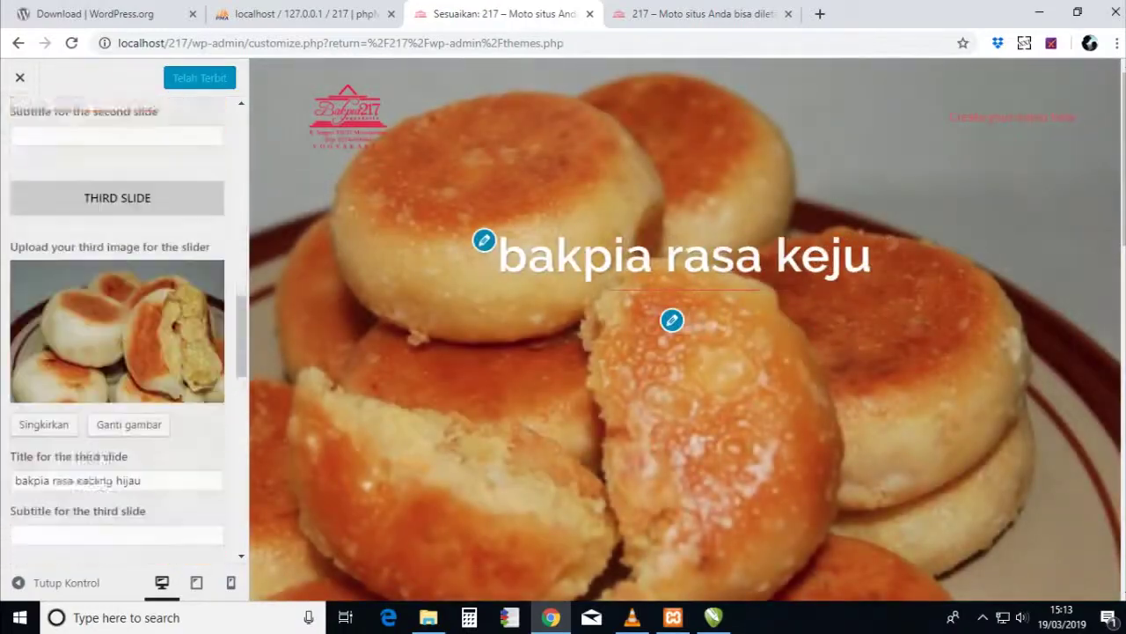
scroll(117, 329, "down", 5)
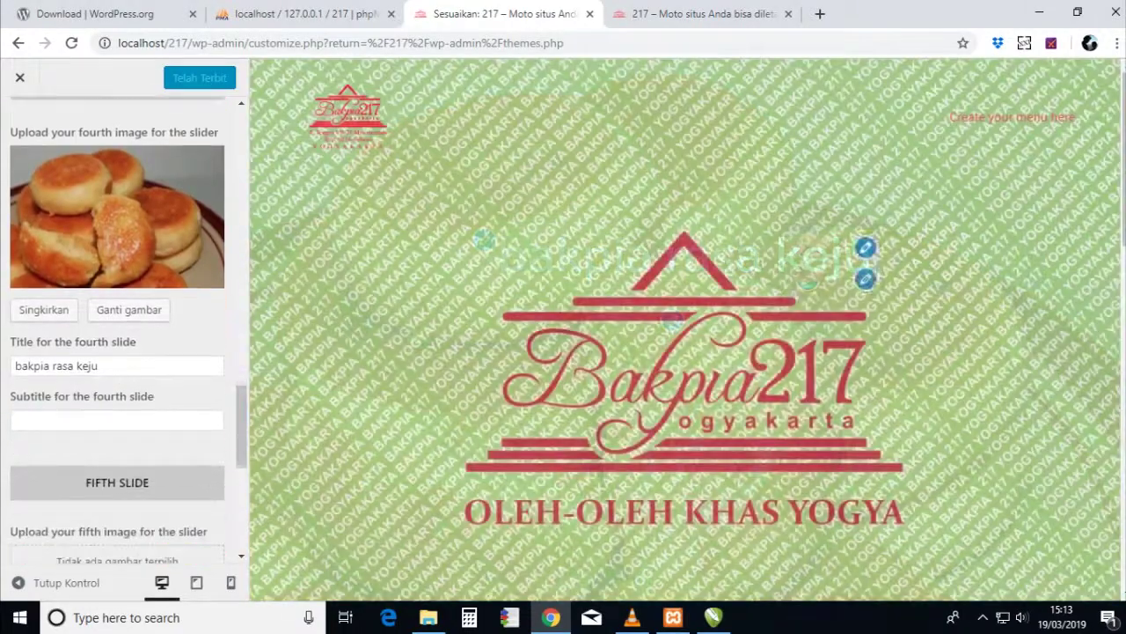
scroll(117, 329, "down", 5)
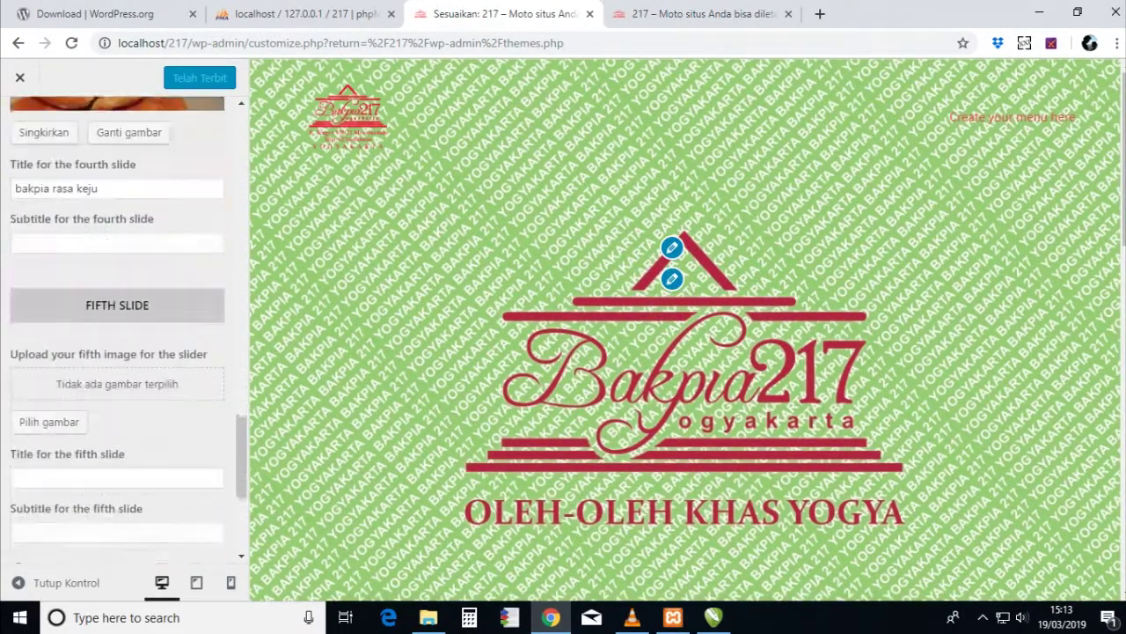
scroll(117, 329, "down", 1)
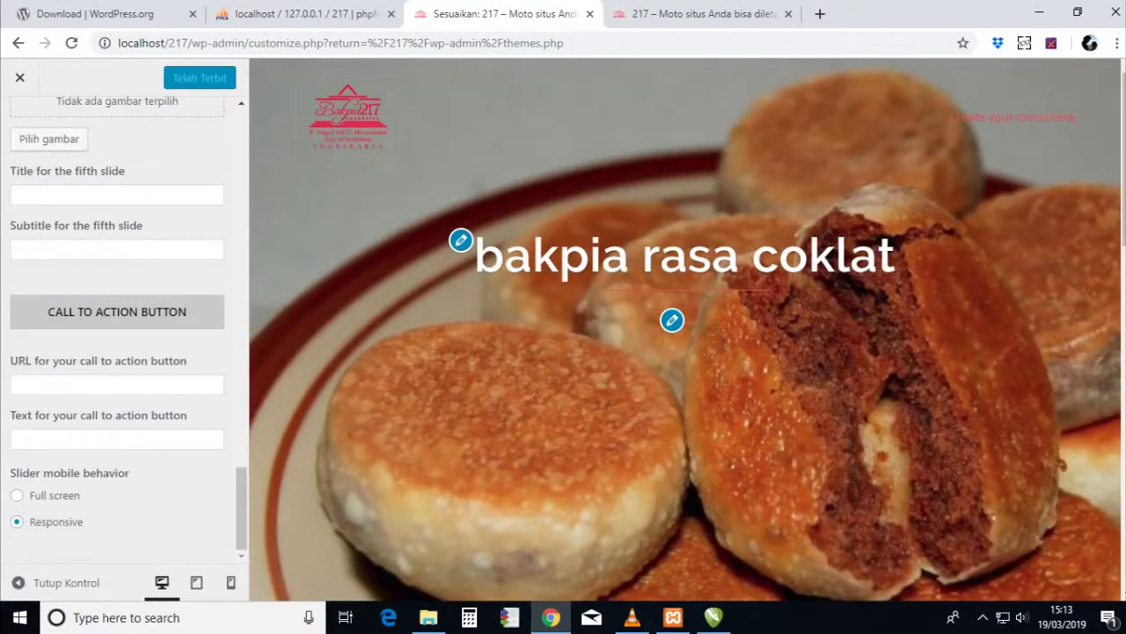
scroll(117, 329, "up", 15)
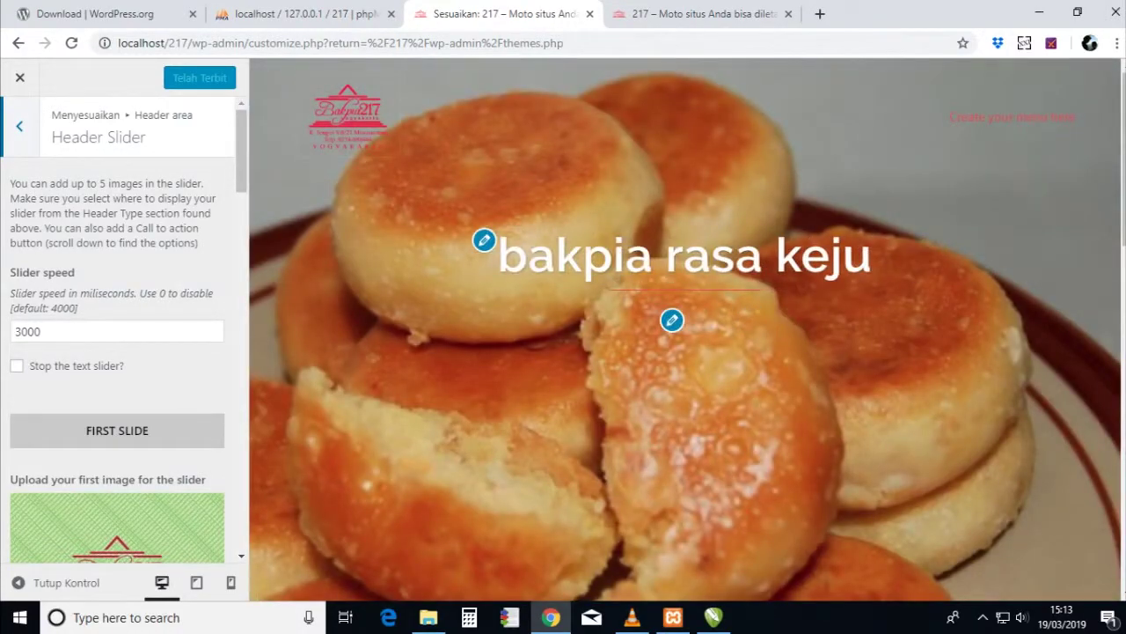
- Check the Media Tajuk and Menu style header settings, then return to the main Customizer list
left_click(19, 126)
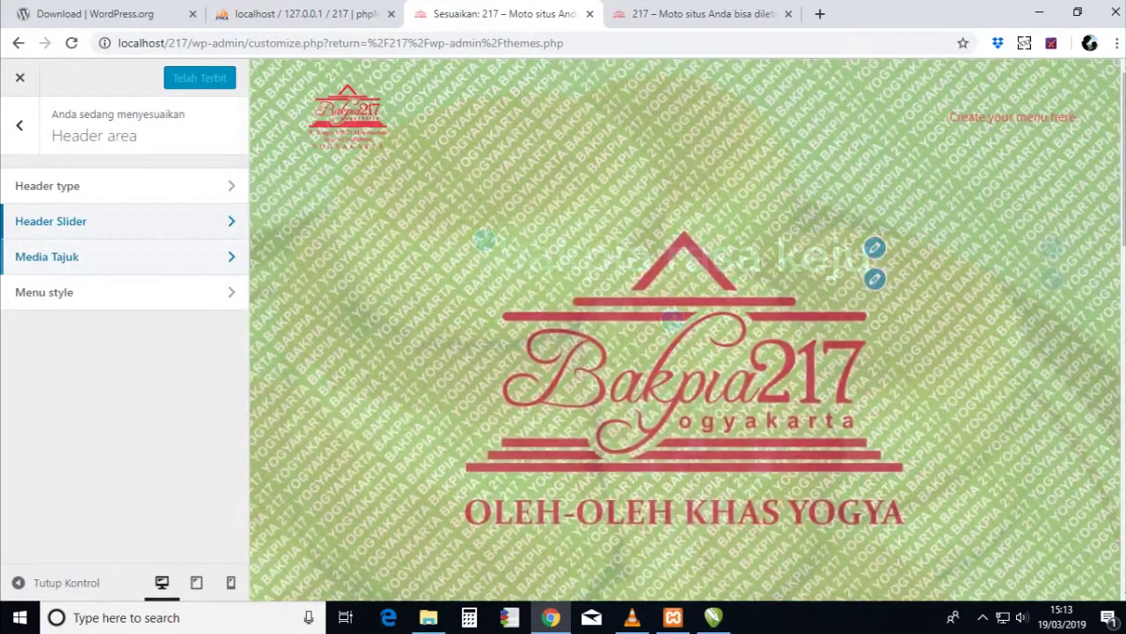
left_click(46, 256)
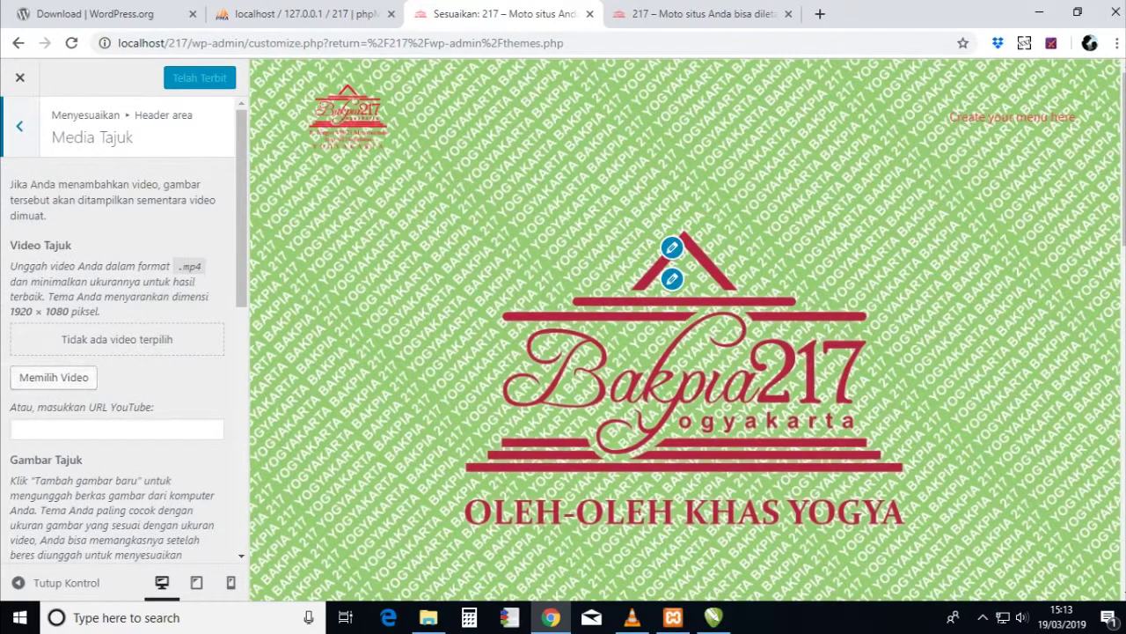
left_click(20, 126)
left_click(46, 291)
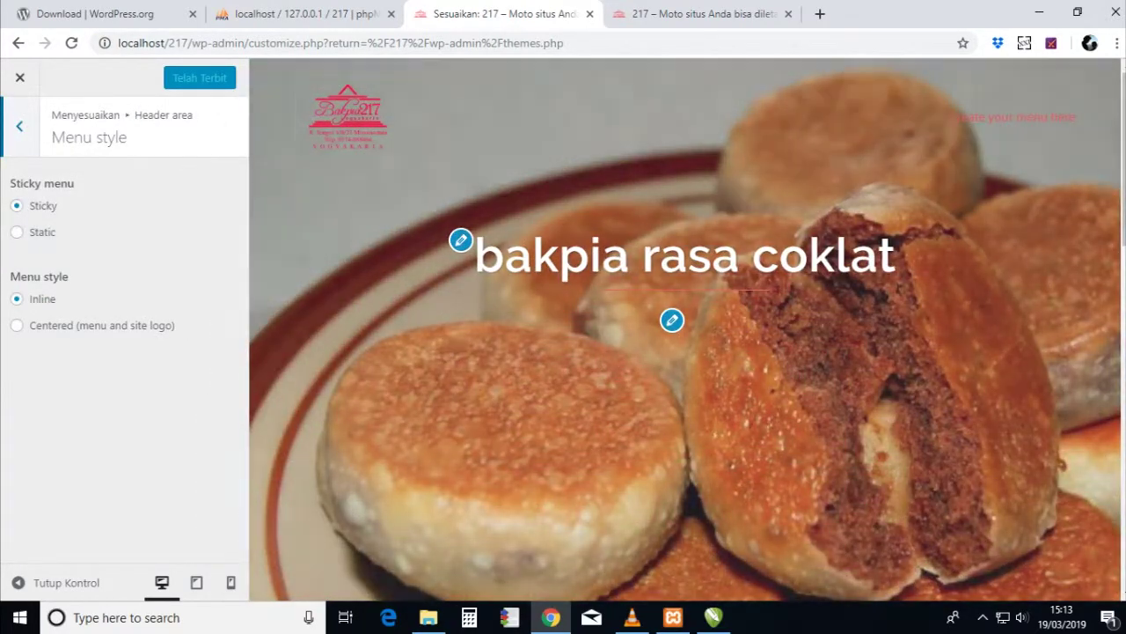
left_click(20, 126)
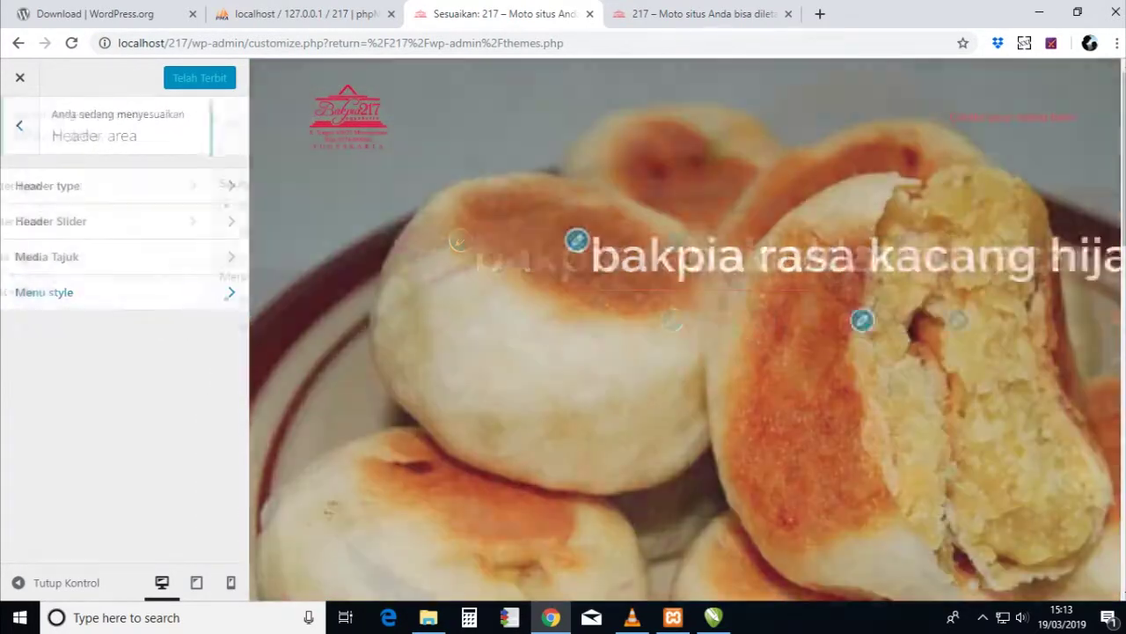
left_click(20, 126)
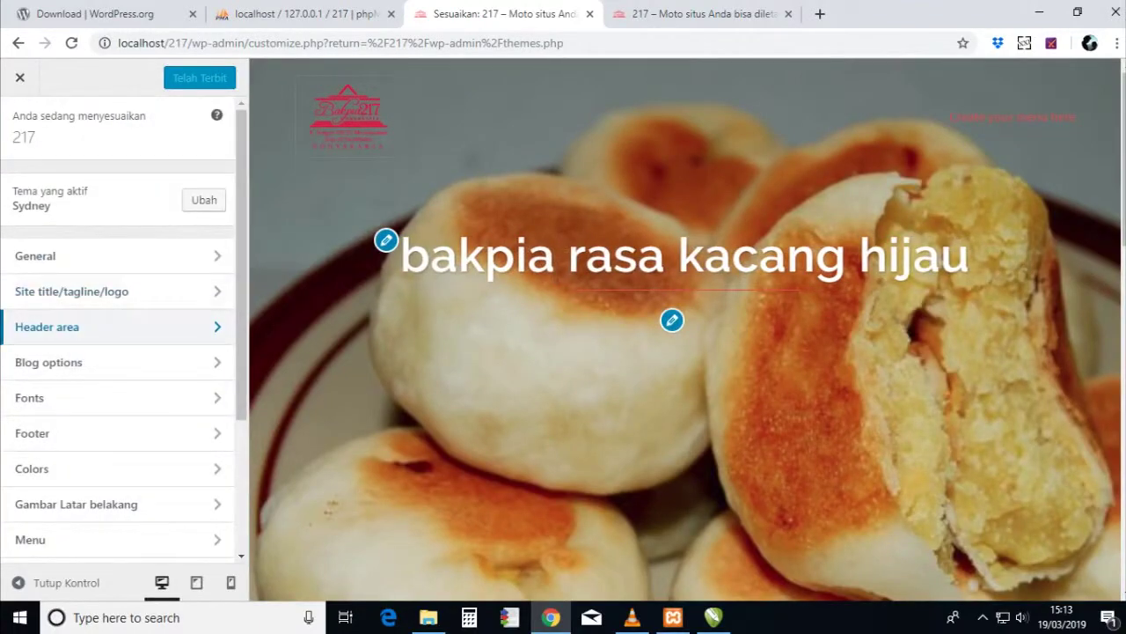
- Open Menu > Buat Menu Baru, then cancel without creating a menu
scroll(88, 279, "down", 1)
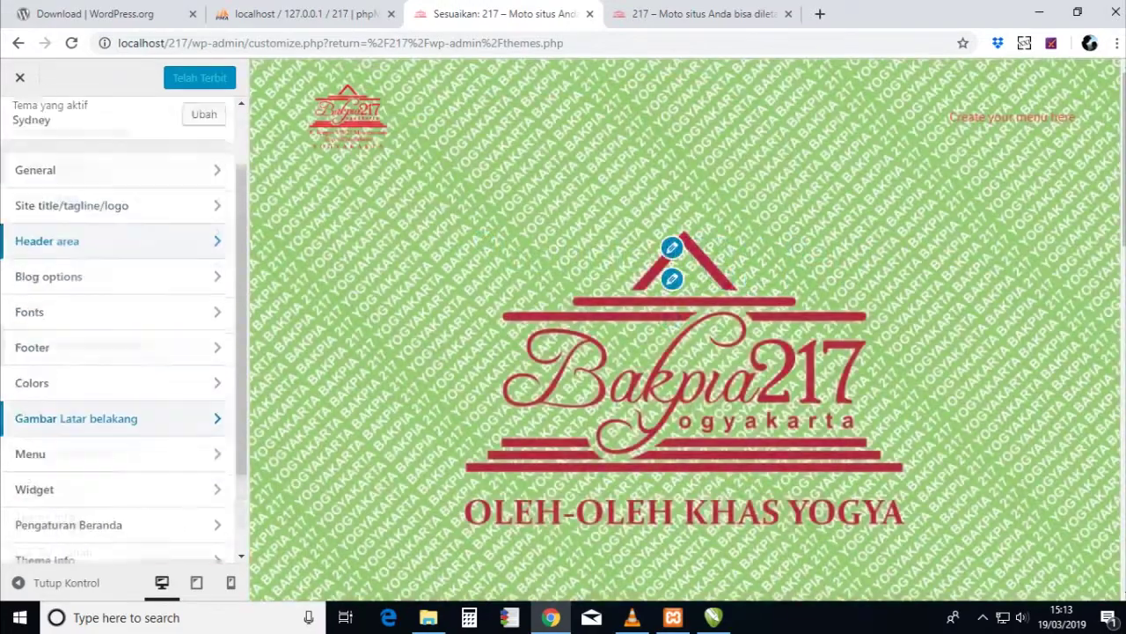
scroll(53, 396, "down", 1)
left_click(53, 372)
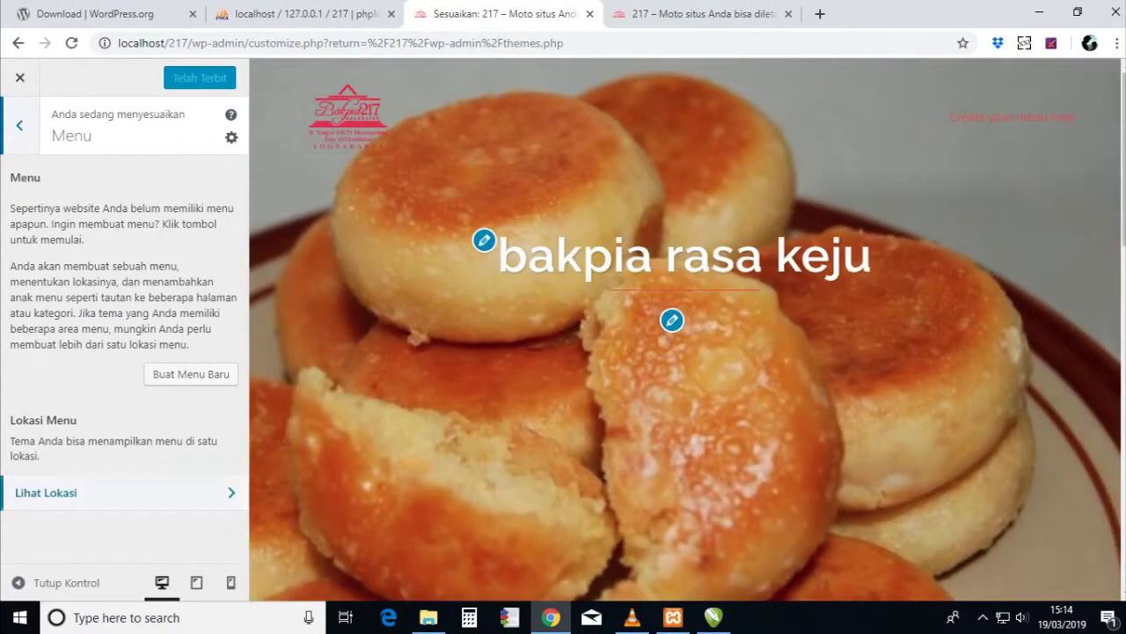
left_click(191, 374)
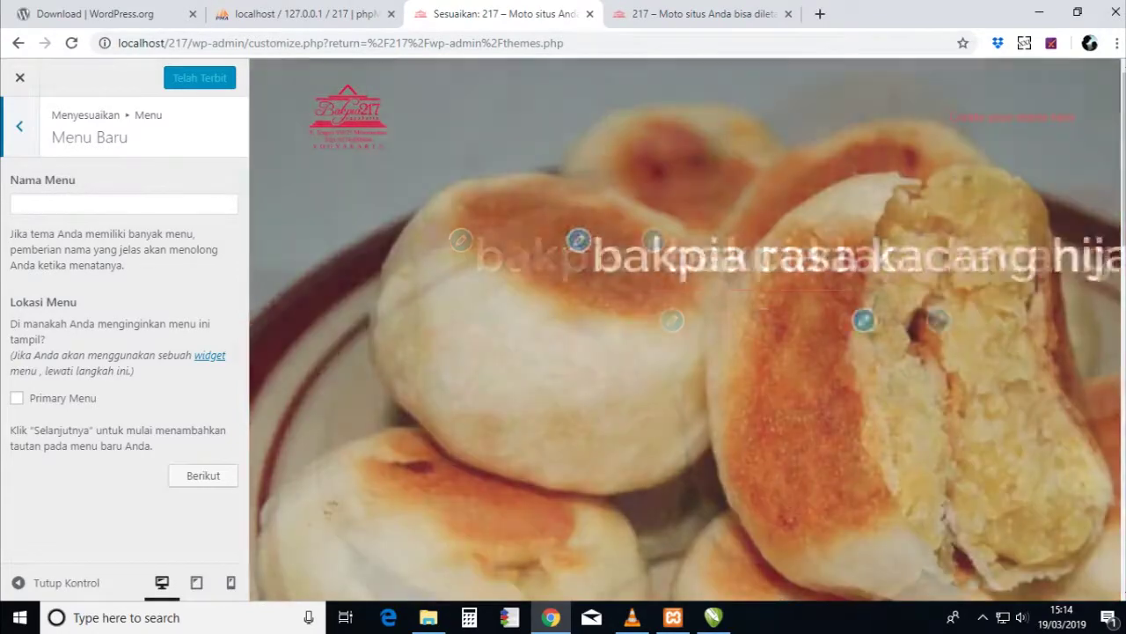
key("Escape")
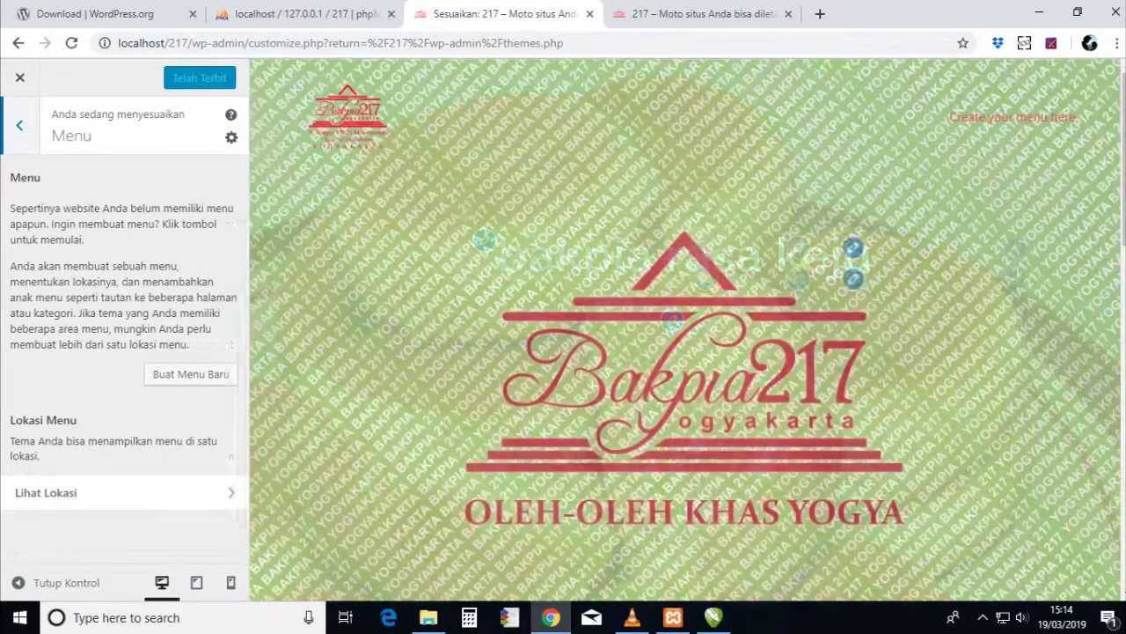
key("Escape")
key("Escape")
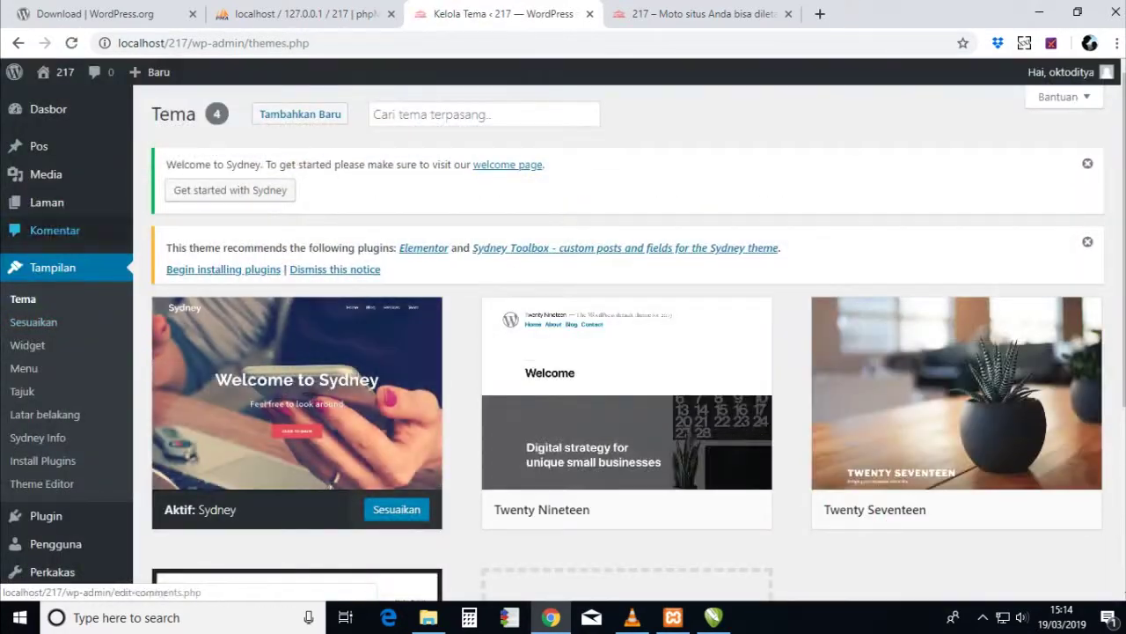
- Trash the Laman Contoh and Kebijakan Privasi pages via the Pindahkan ke Tong Sampah bulk action
mouse_move(46, 202)
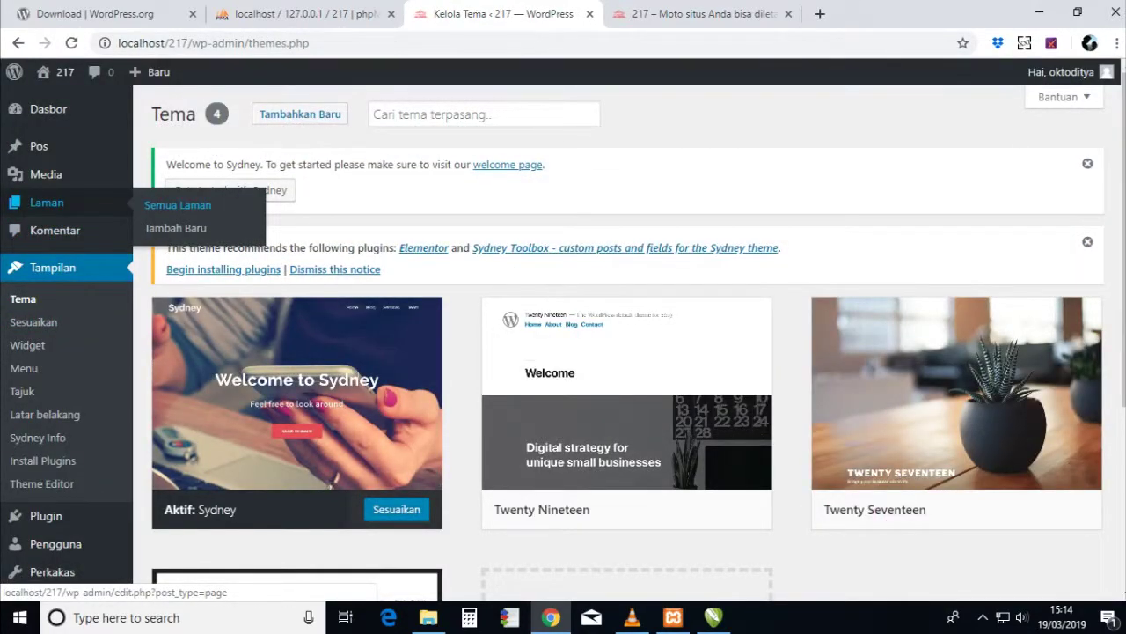
left_click(178, 205)
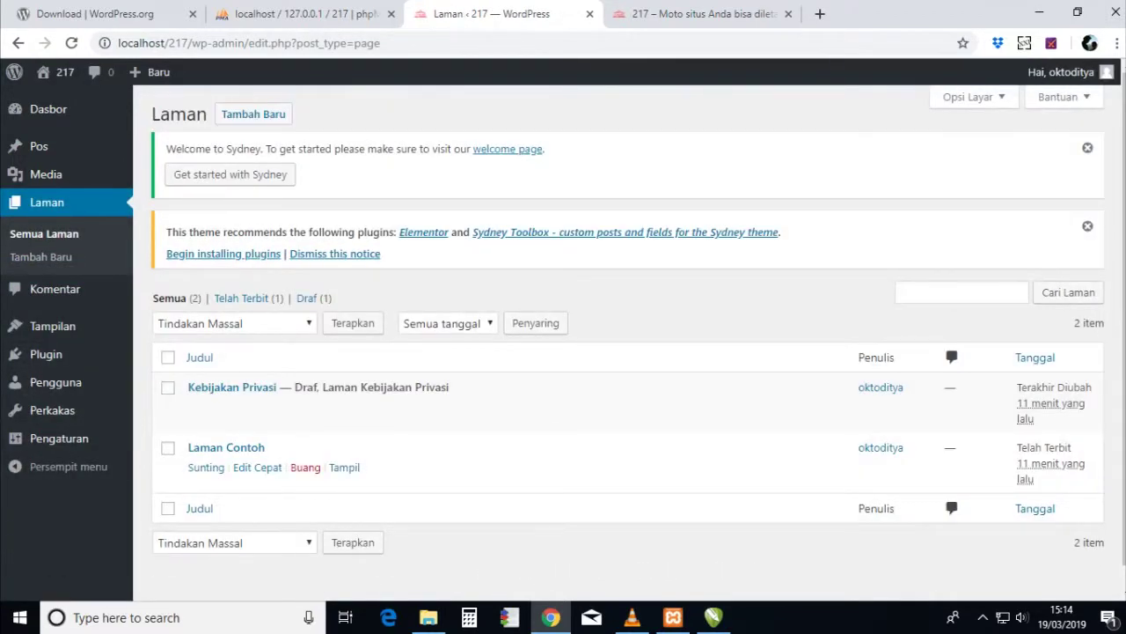
left_click(167, 447)
left_click(168, 387)
left_click(234, 542)
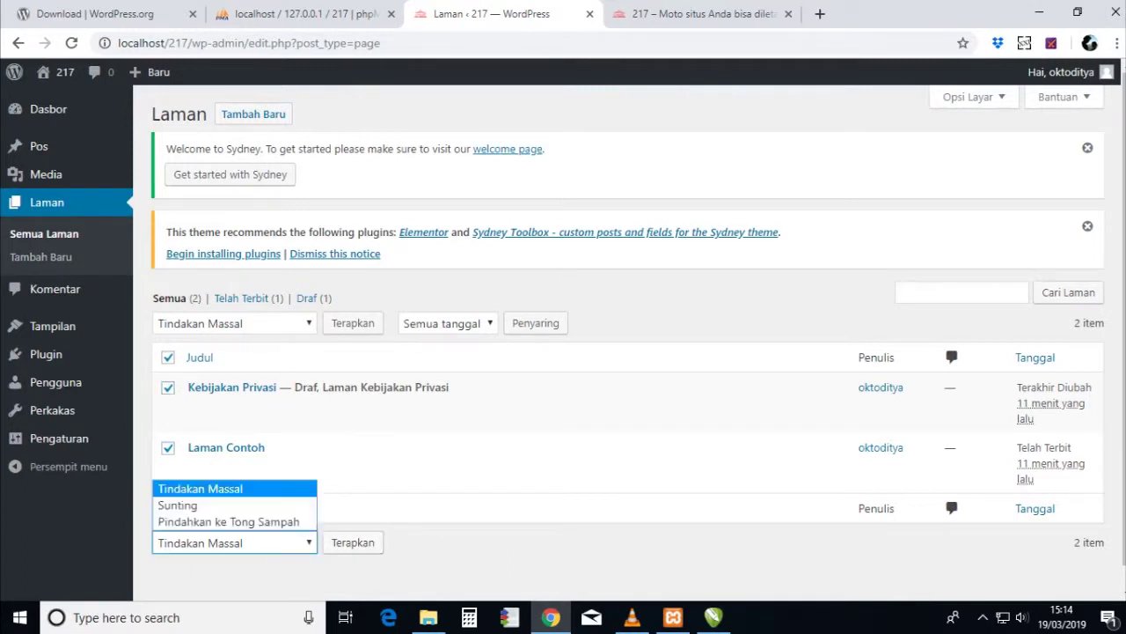
left_click(229, 521)
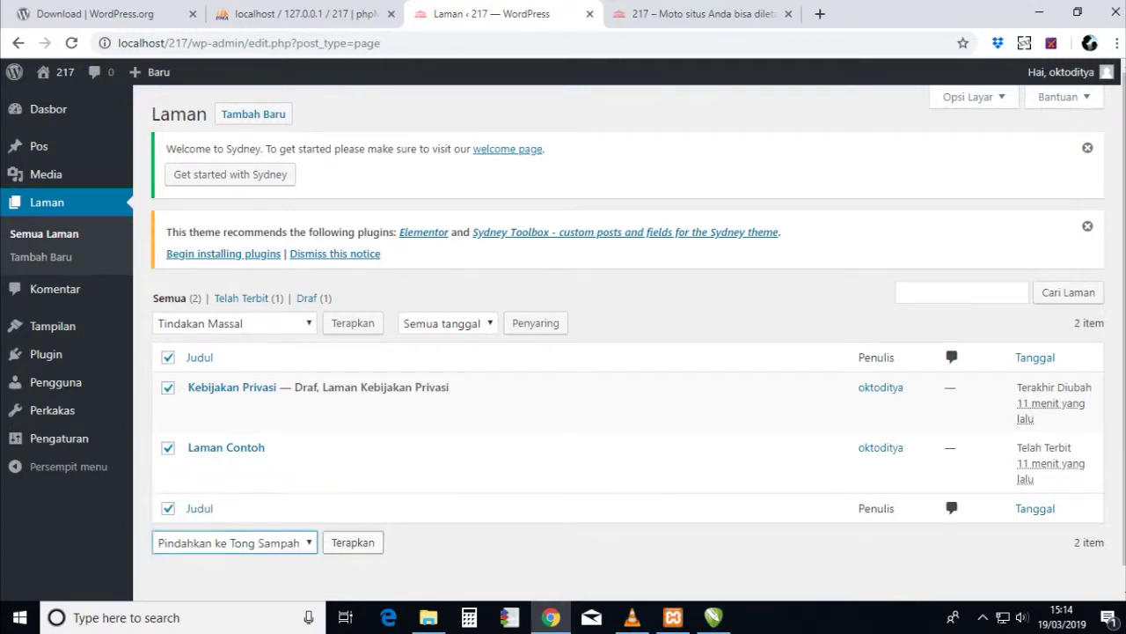
left_click(353, 542)
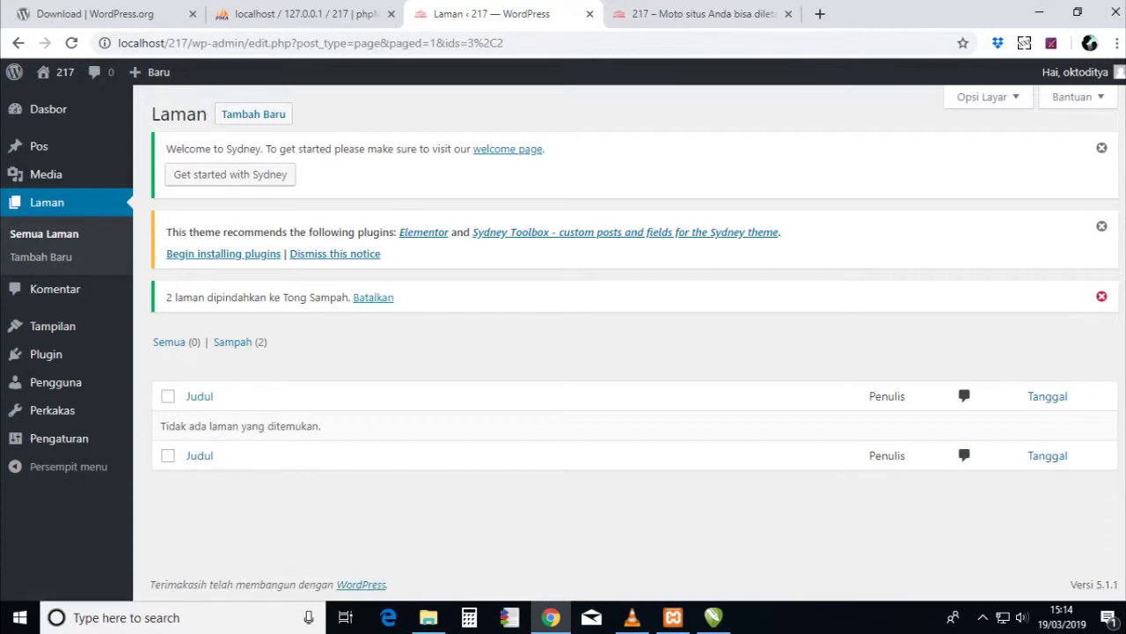
- Add a new page and title it 'Home'
left_click(253, 113)
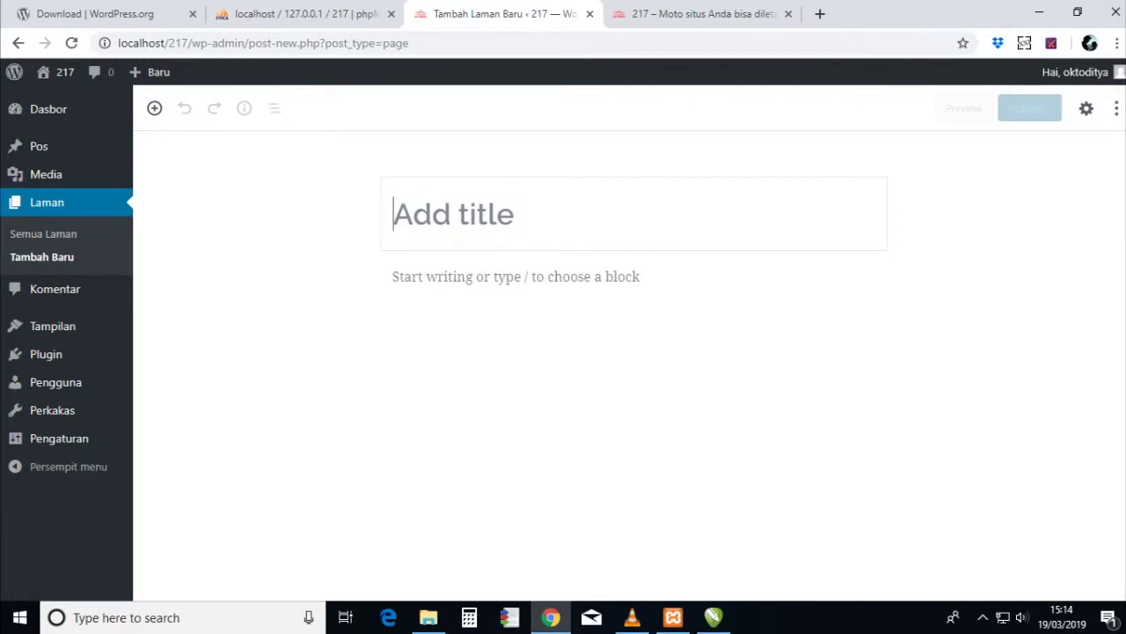
type("Home")
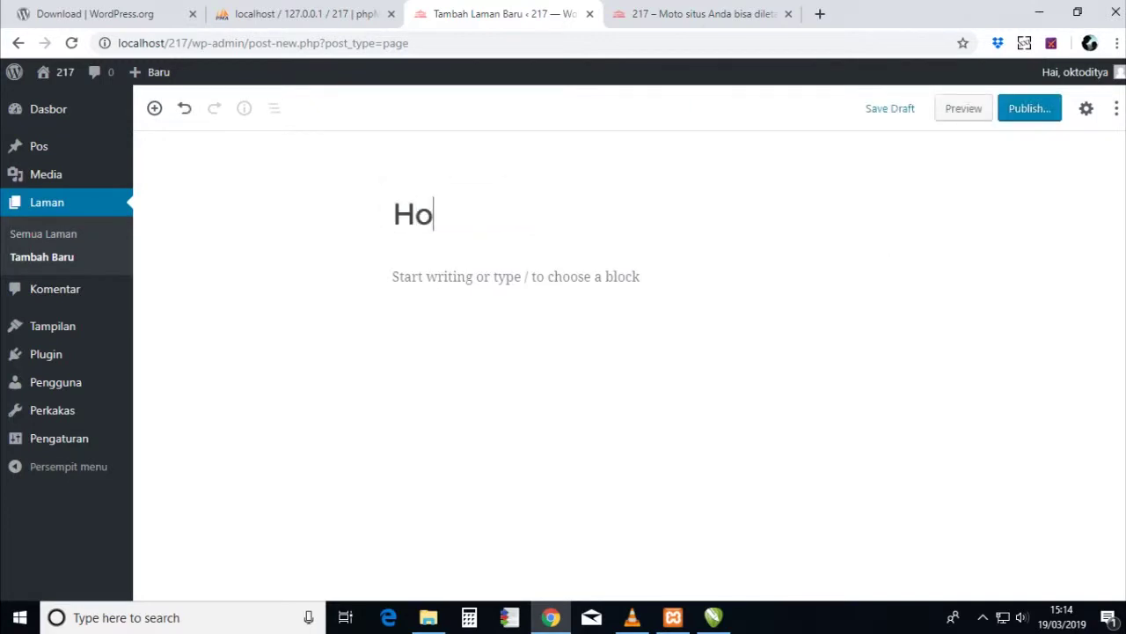
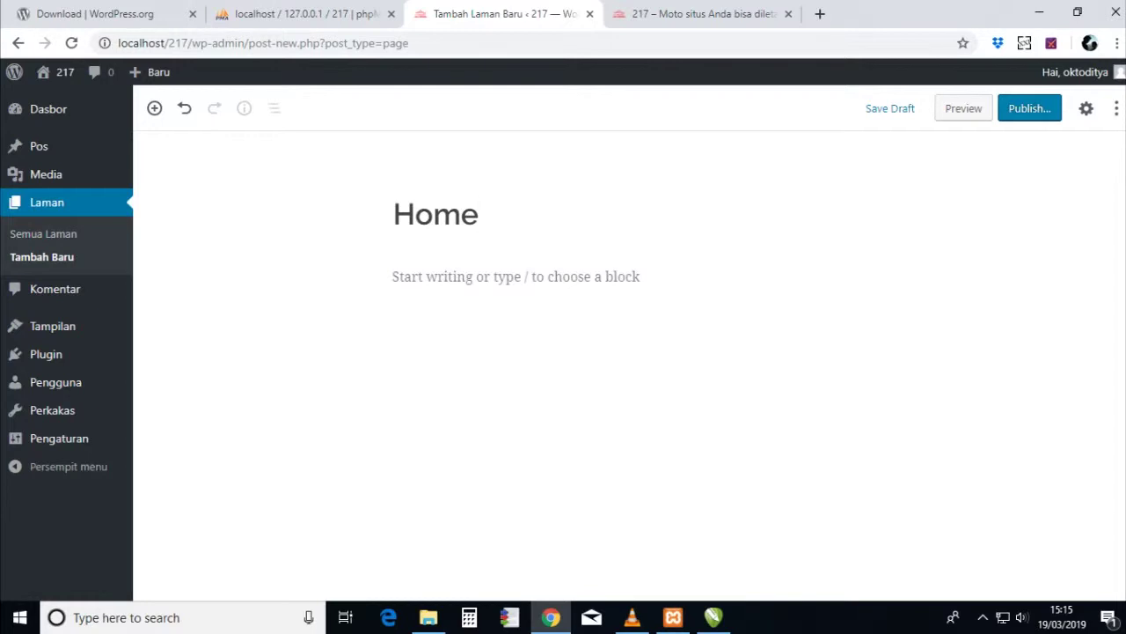
- Publish the Home page and start a new blank page
left_click(1030, 109)
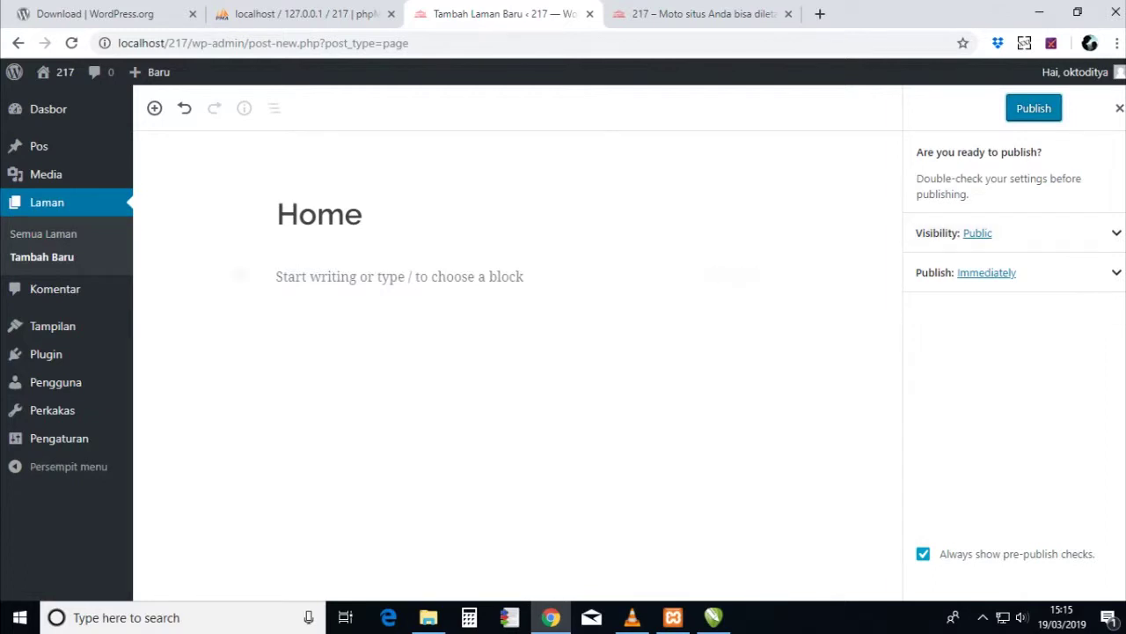
key("Return")
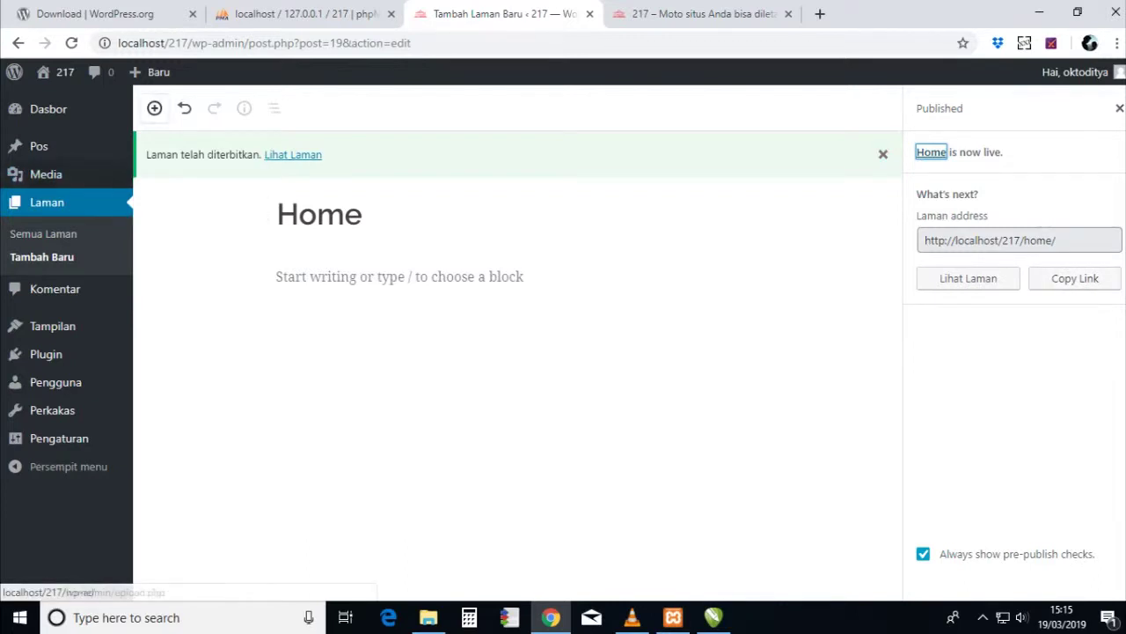
left_click(41, 256)
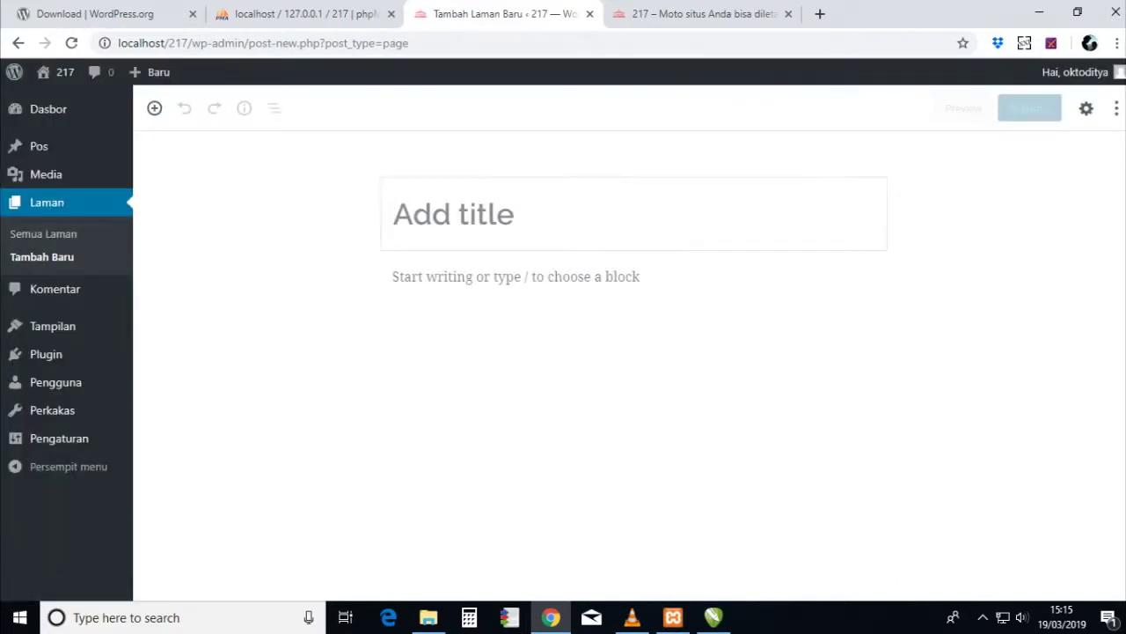
- Title the new page 'Galeri' and publish it
type("Galeri")
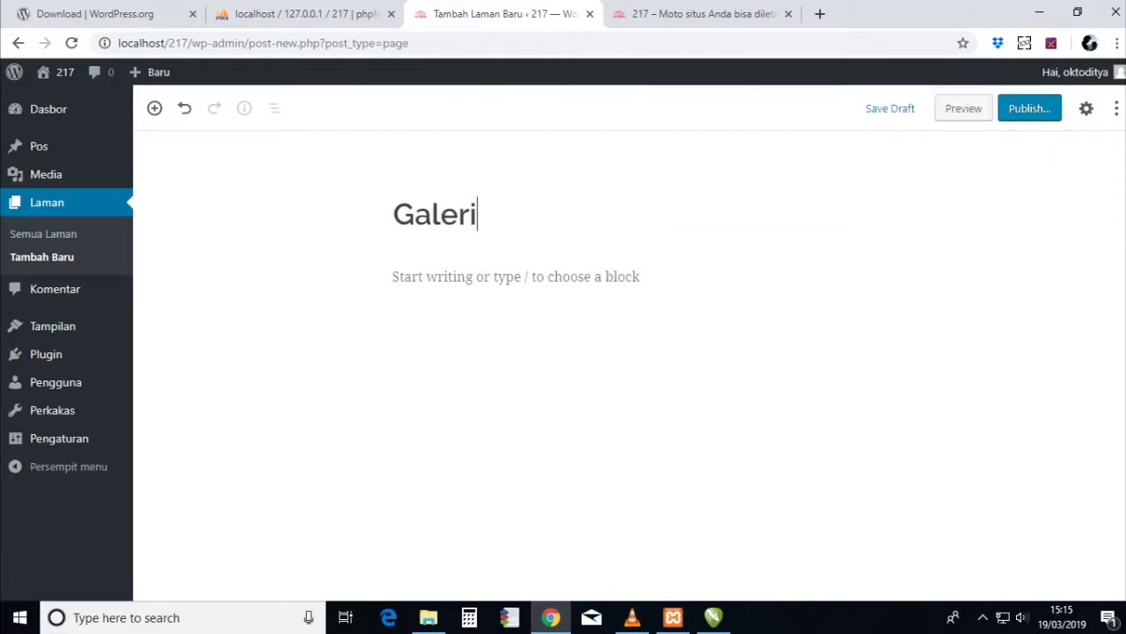
left_click(1029, 107)
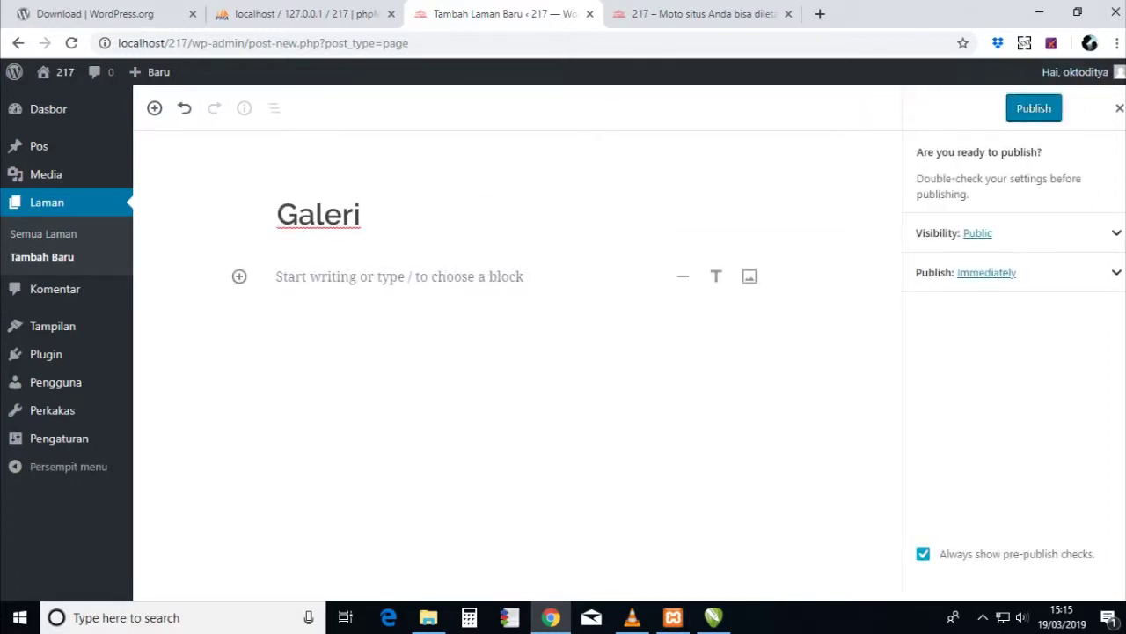
left_click(399, 276)
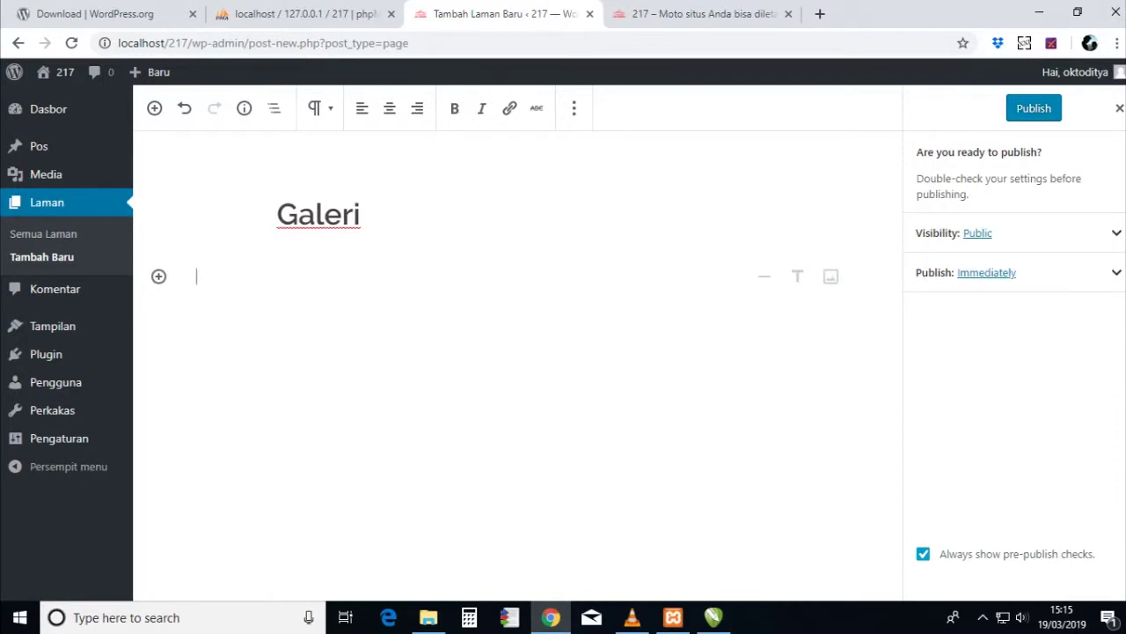
left_click(1033, 107)
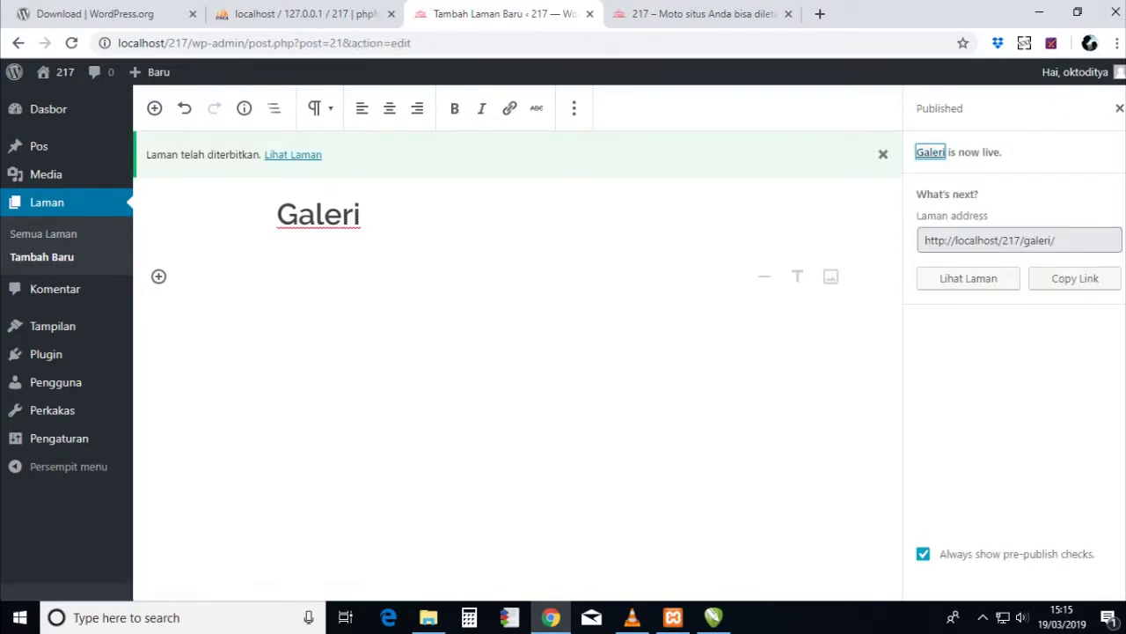
- Create and publish another page titled 'Kontak', then go to the Themes screen
left_click(41, 256)
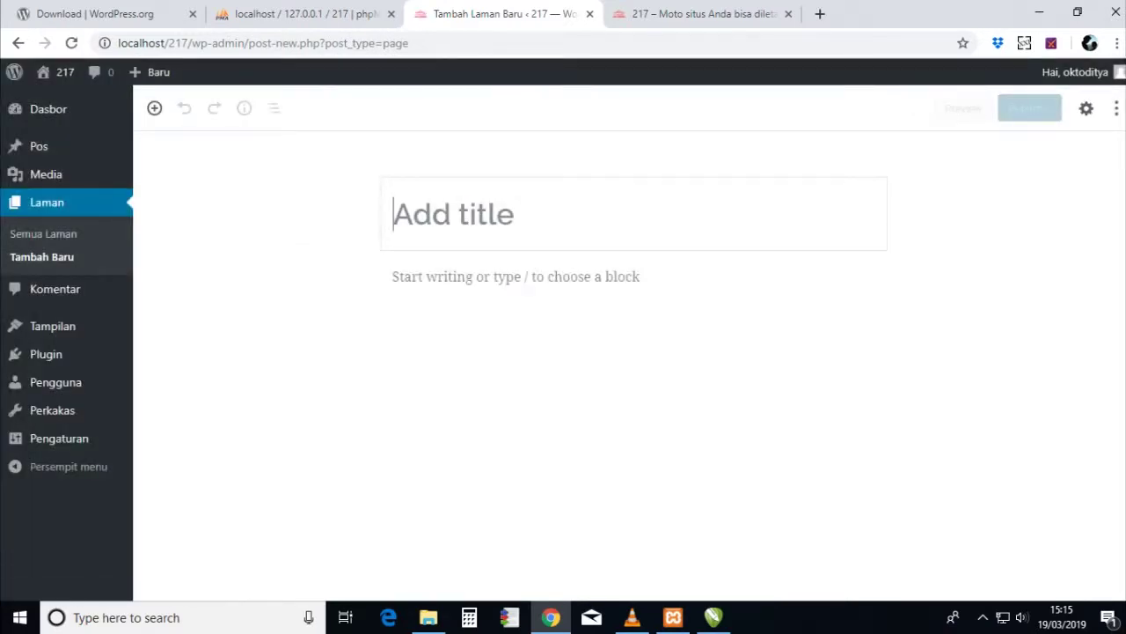
type("Ko")
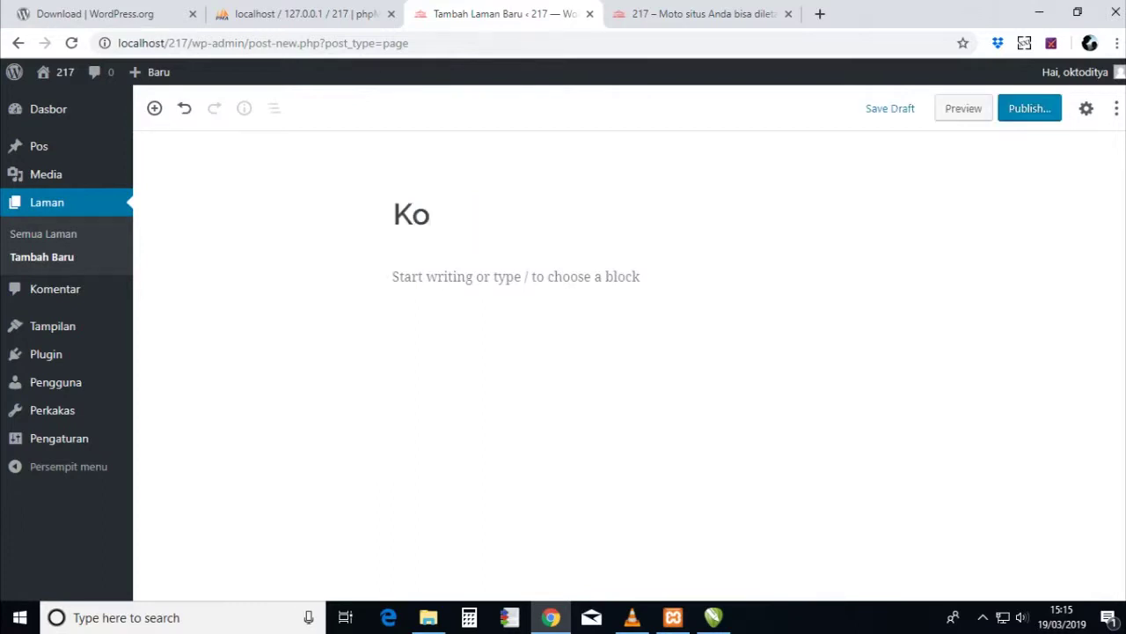
type("ntak")
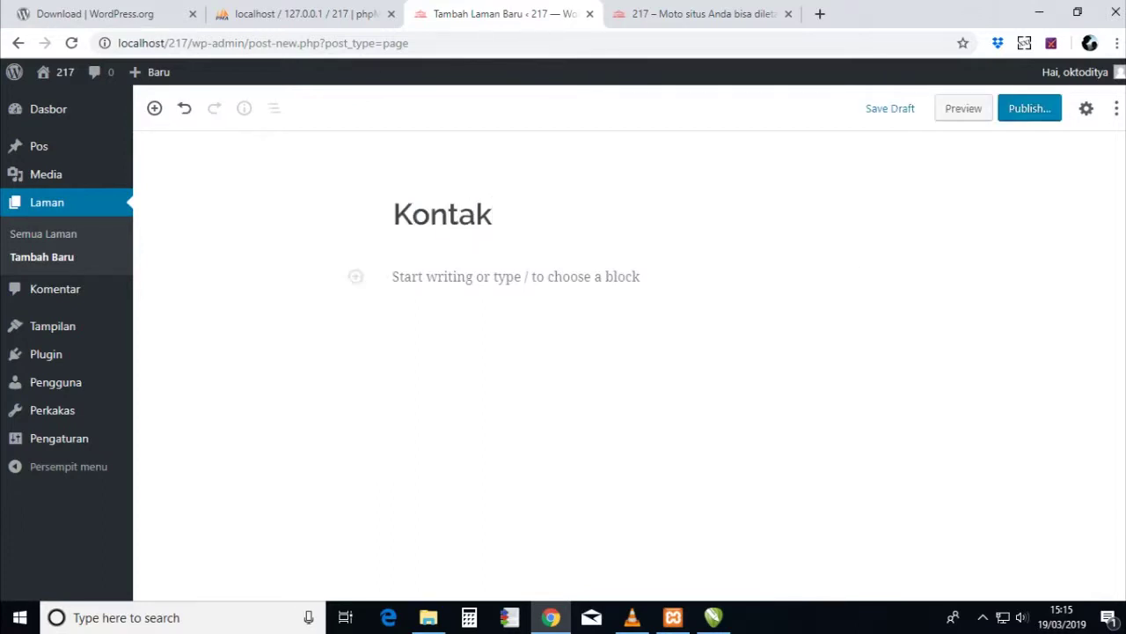
left_click(1029, 108)
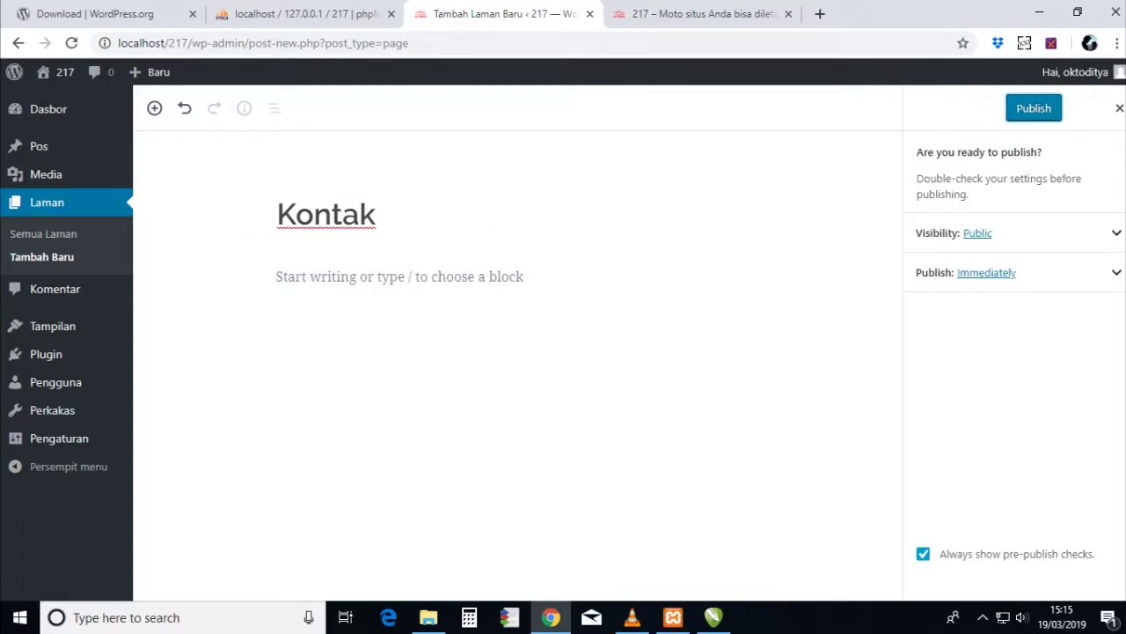
left_click(1034, 109)
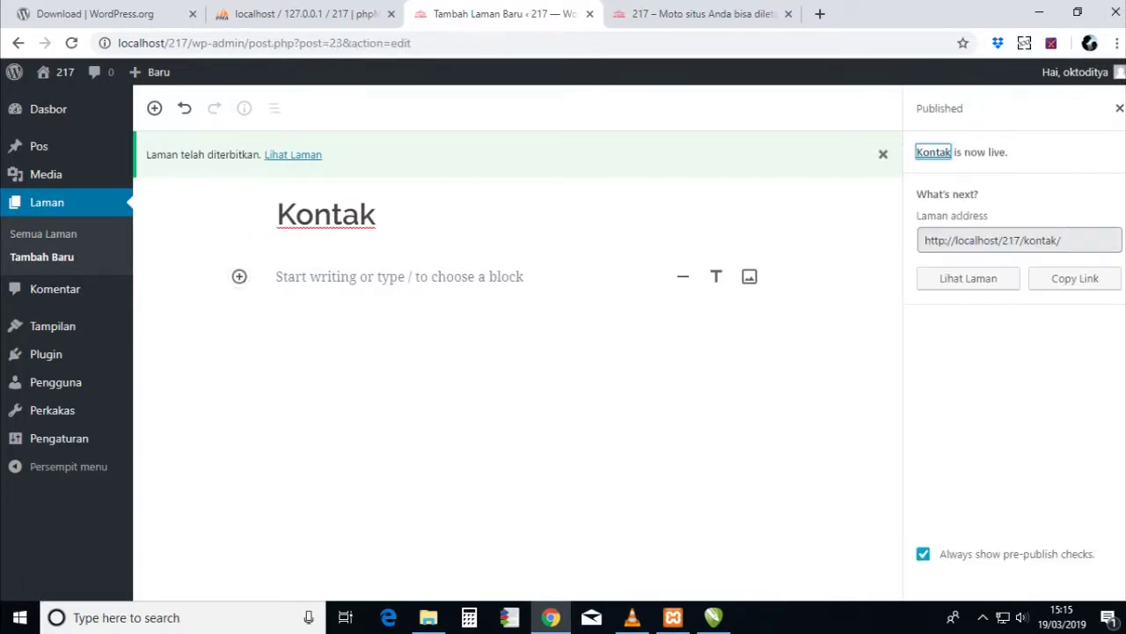
left_click(155, 325)
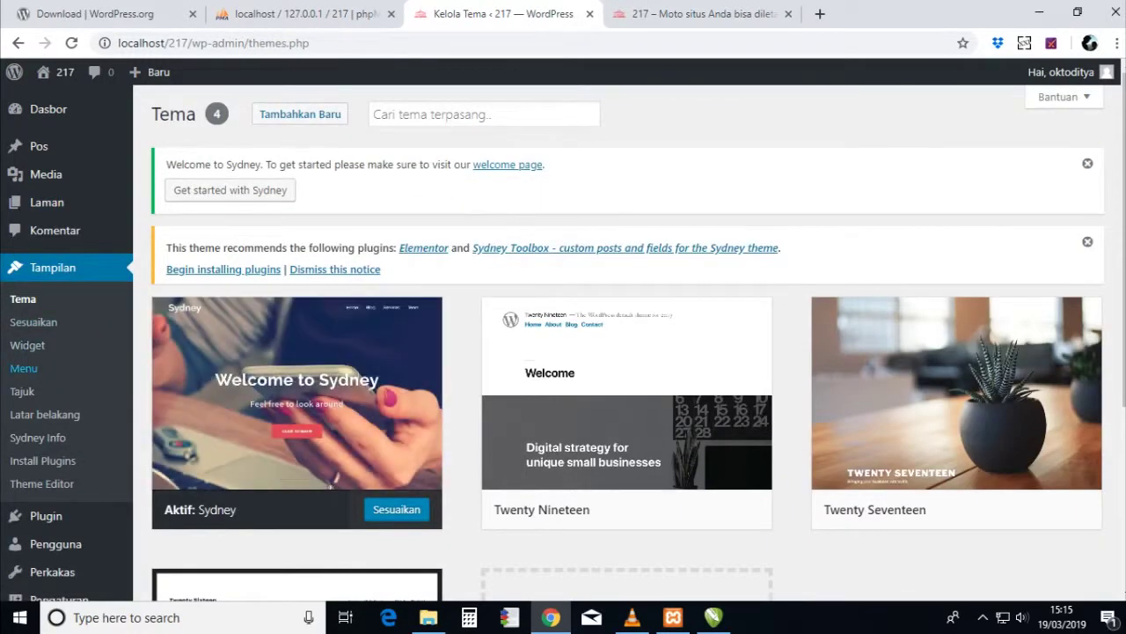
- Create a new navigation menu named 'Menu atas'
left_click(24, 368)
scroll(24, 368, "down", 1)
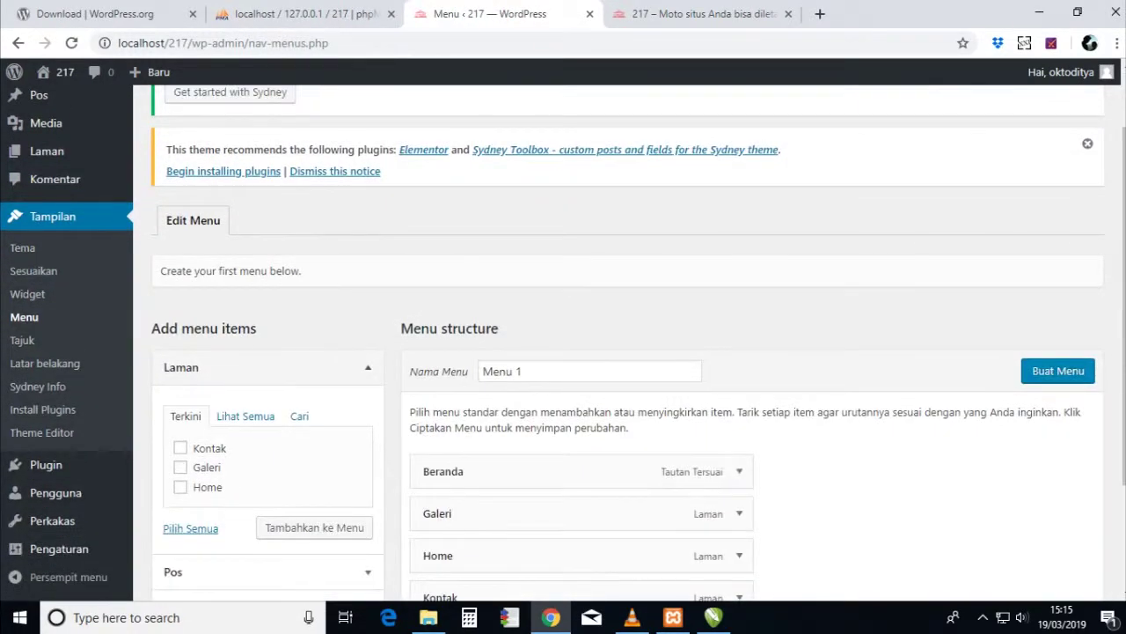
scroll(628, 352, "down", 1)
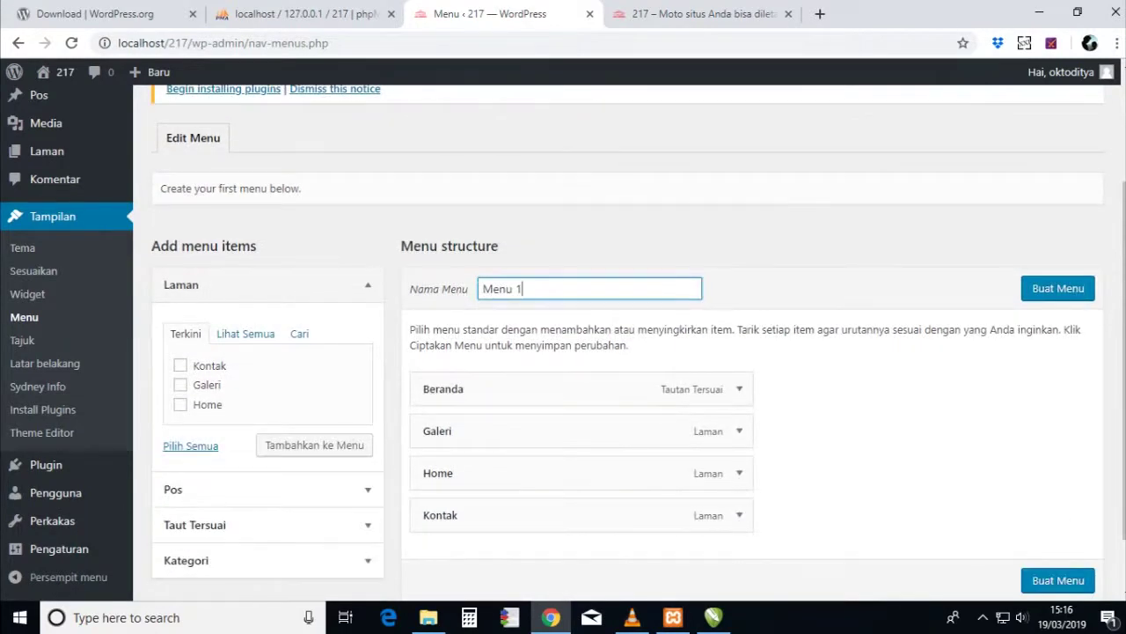
type("tas")
key("Return")
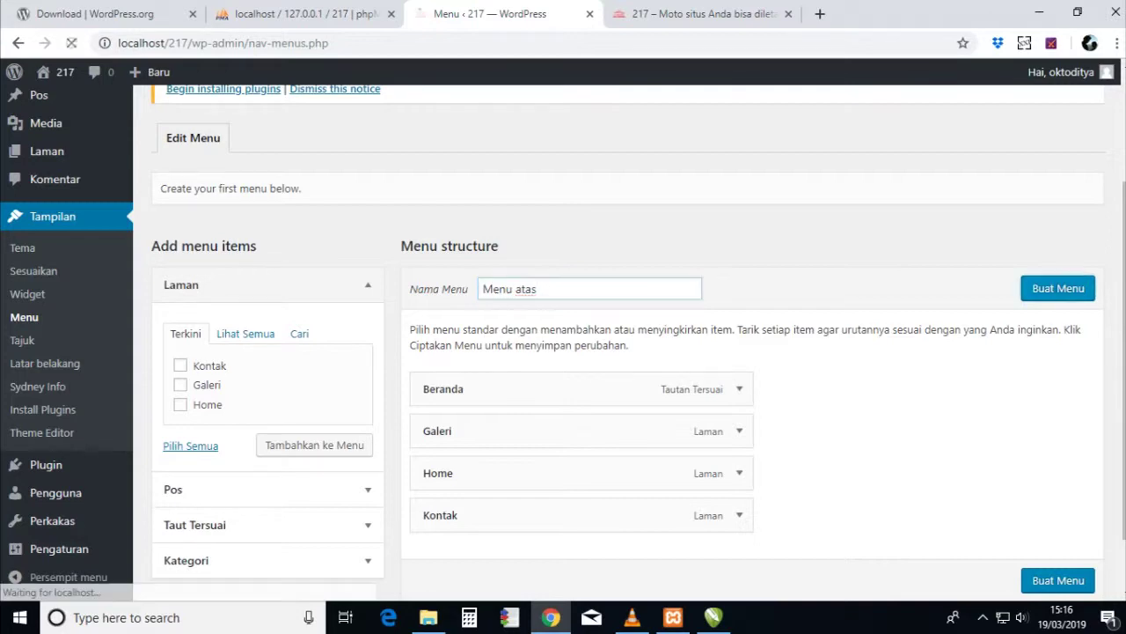
- Remove Beranda, order Home, Galeri, Kontak, and save the menu
scroll(625, 352, "down", 4)
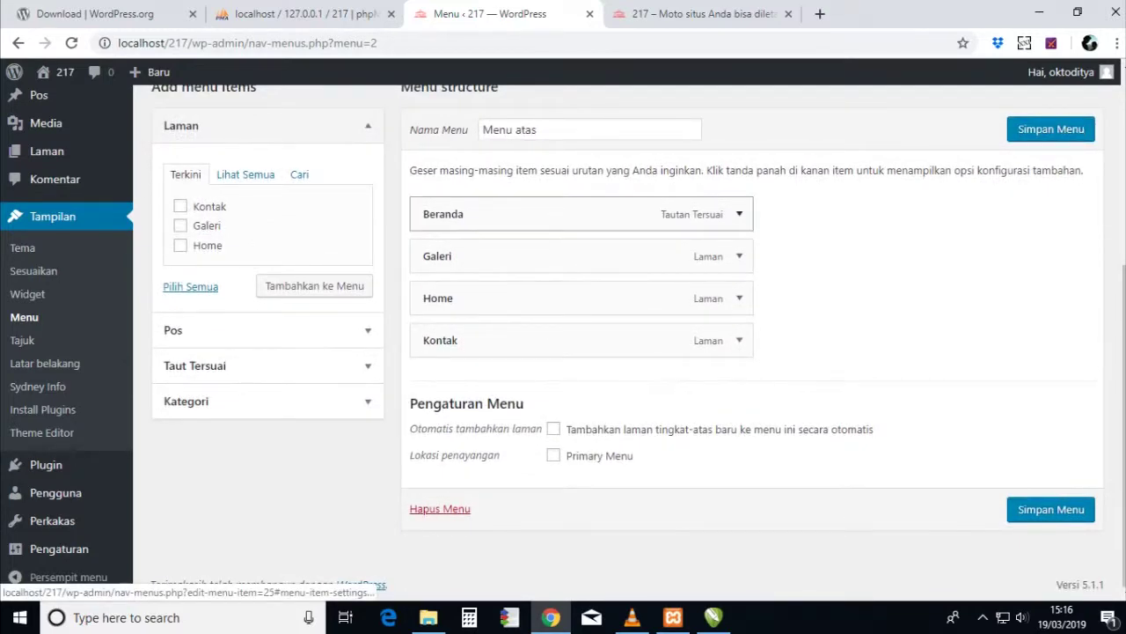
left_click(739, 214)
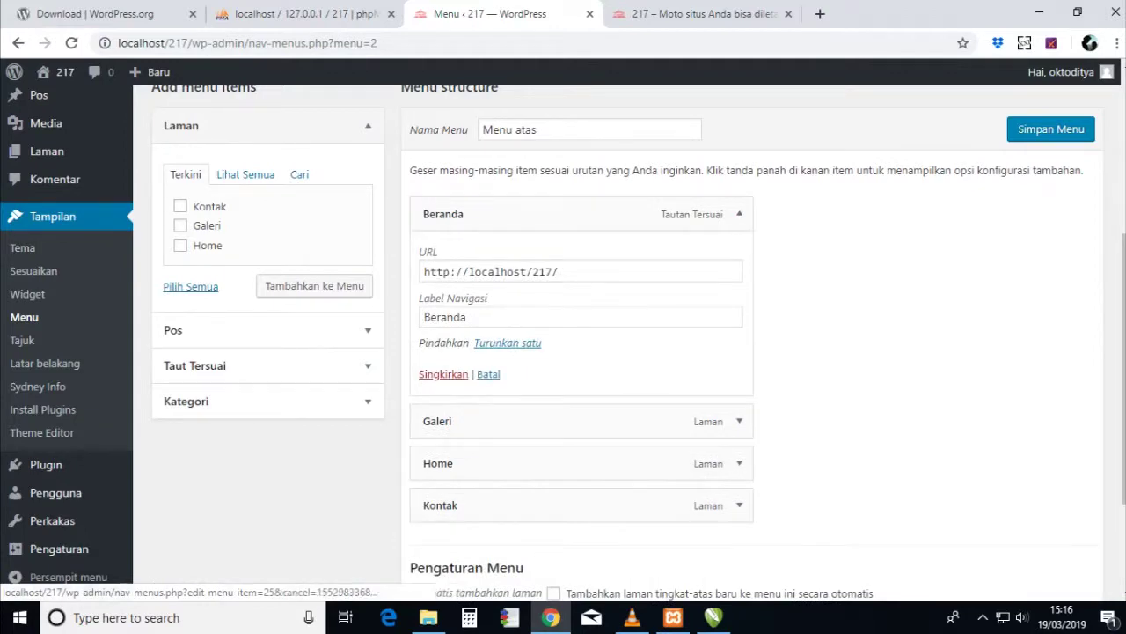
left_click(444, 374)
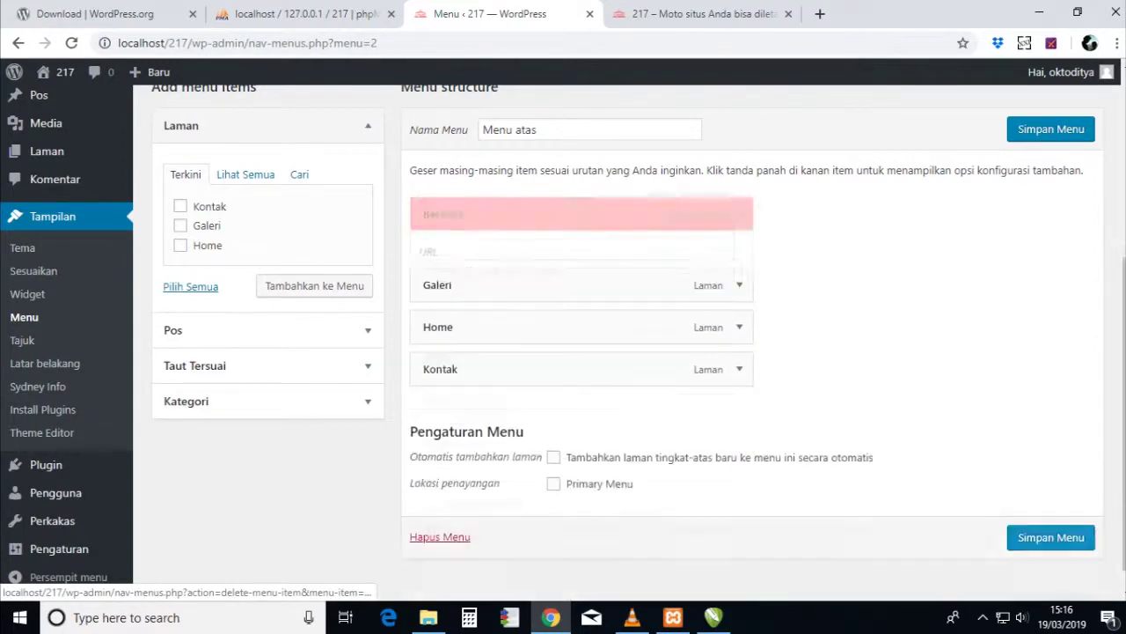
mouse_move(528, 298)
left_mouse_down()
mouse_move(528, 269)
mouse_move(528, 297)
left_mouse_up()
left_click(245, 258)
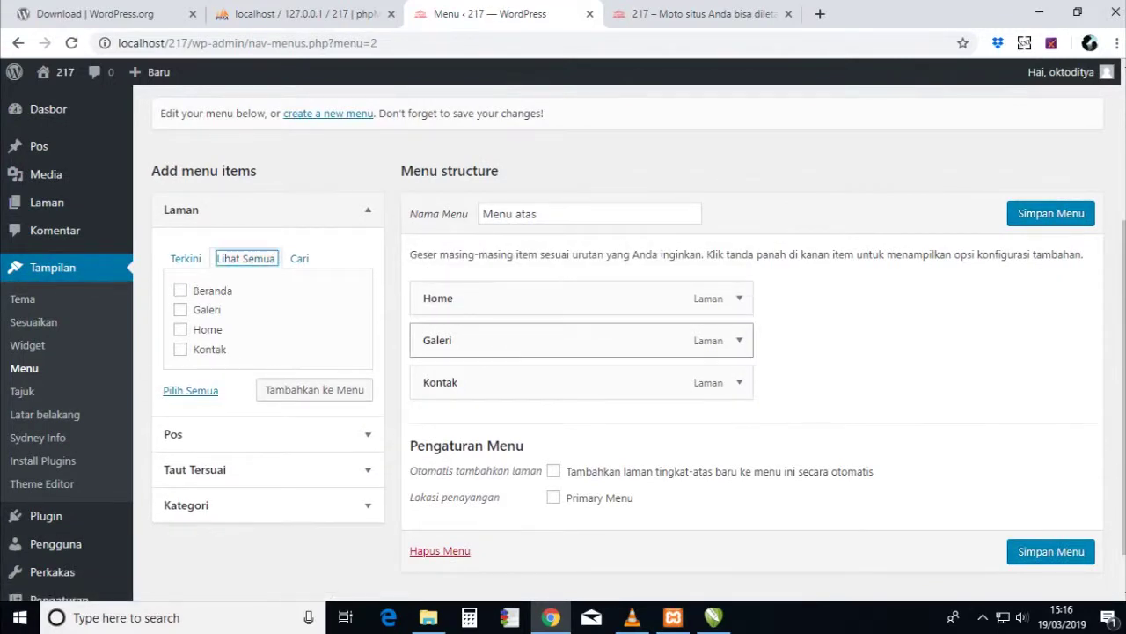
scroll(563, 343, "down", 1)
left_click(1050, 506)
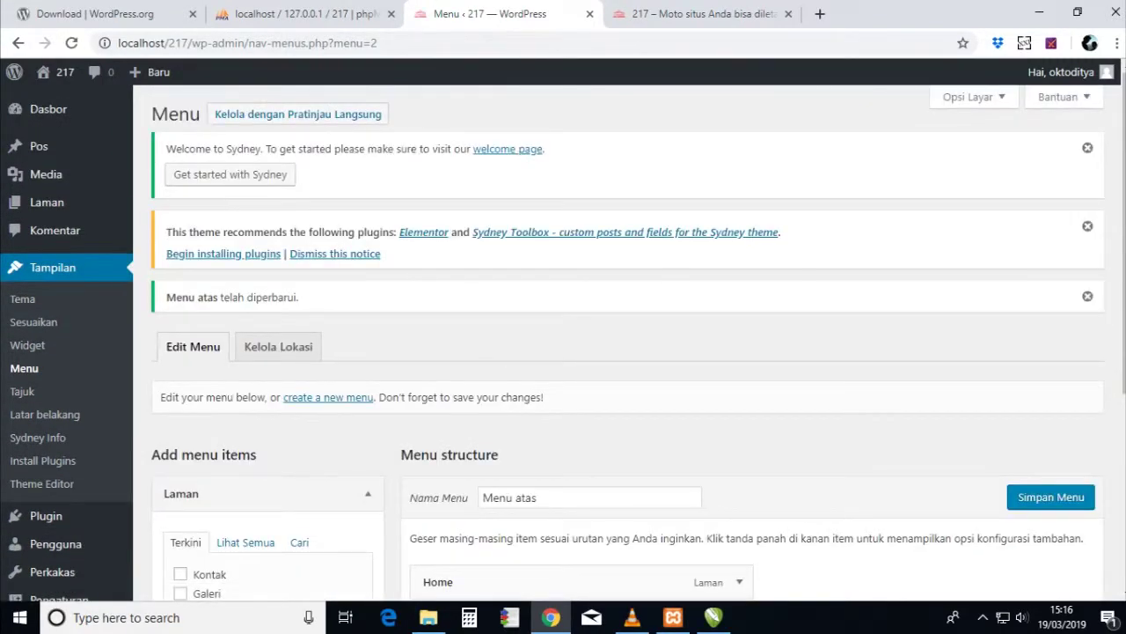
- Assign Menu atas to Primary Menu, auto-add new top-level pages, and save
key("ctrl+Tab")
key("F5")
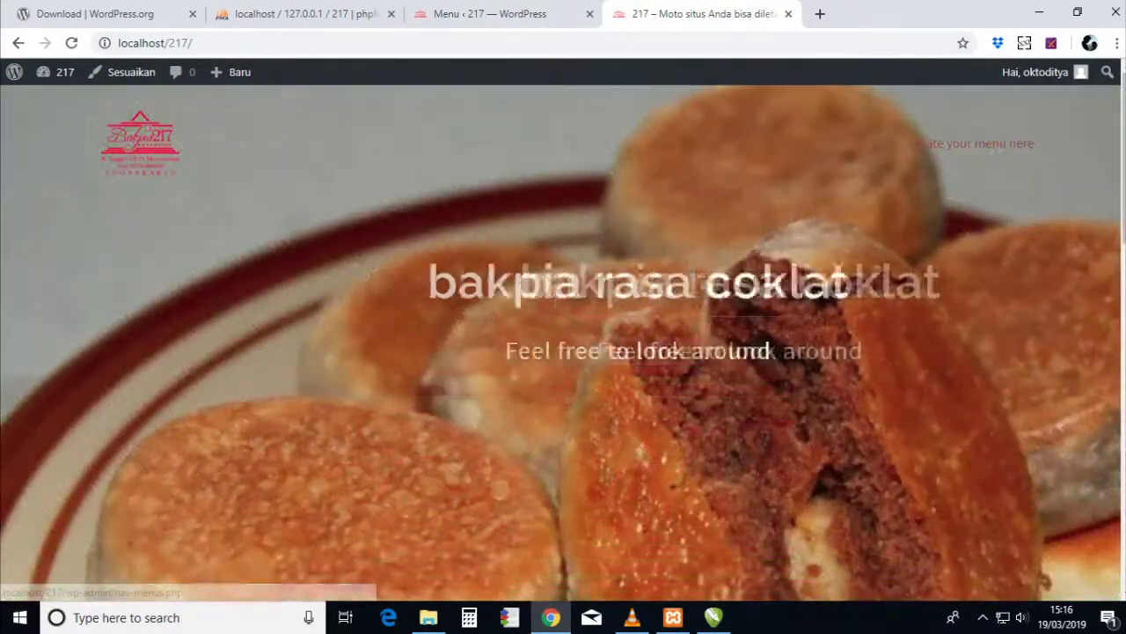
left_click(994, 145)
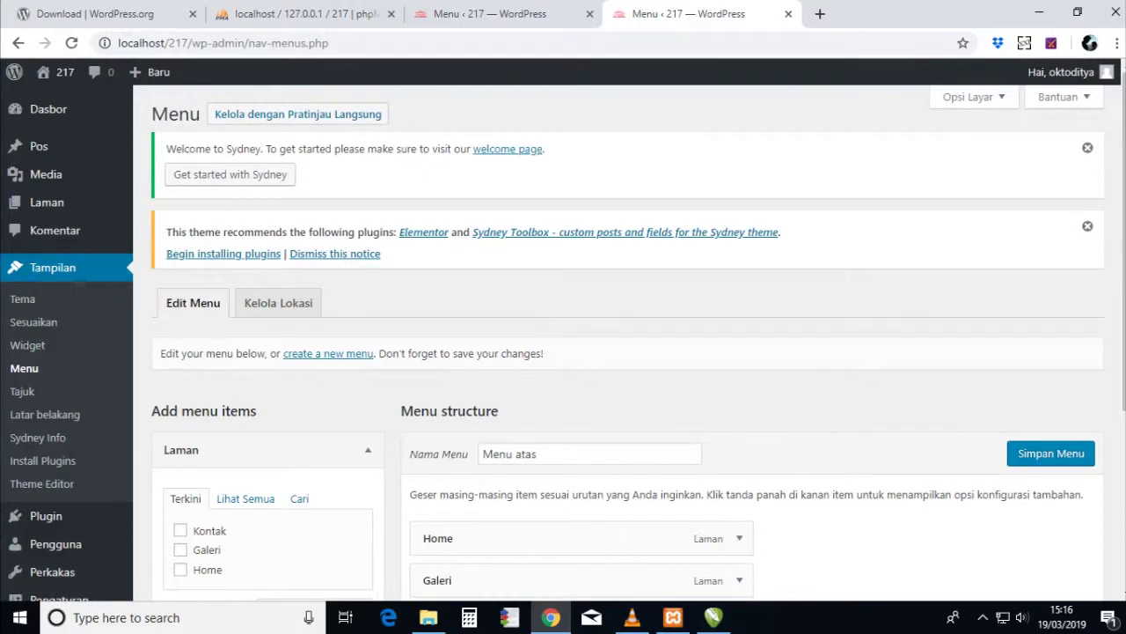
scroll(564, 343, "down", 3)
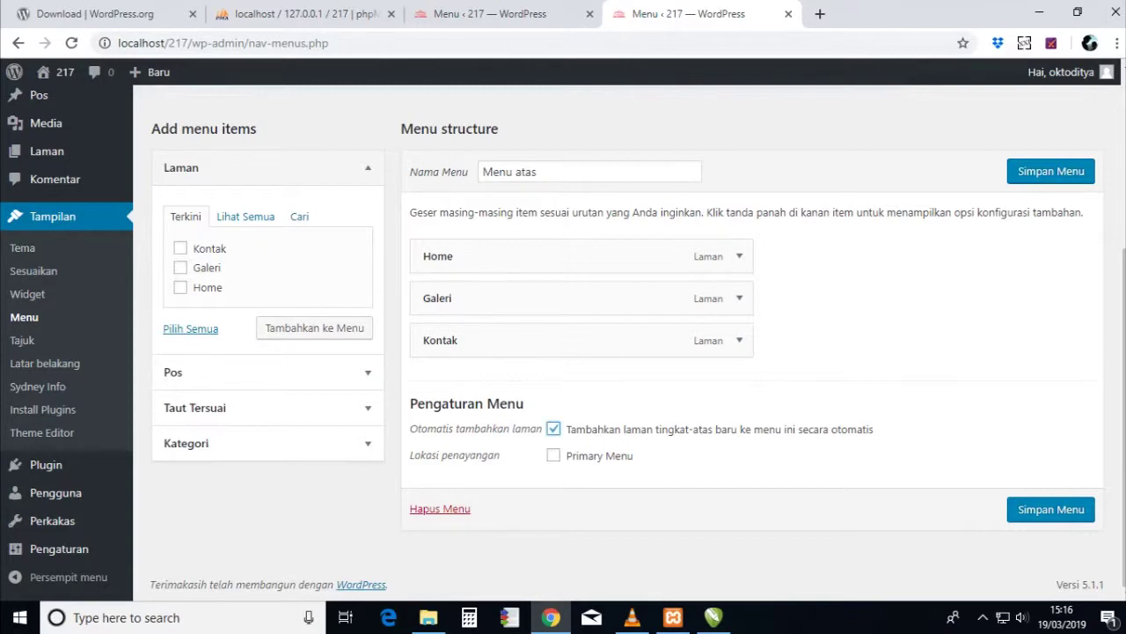
left_click(553, 455)
left_click(1051, 170)
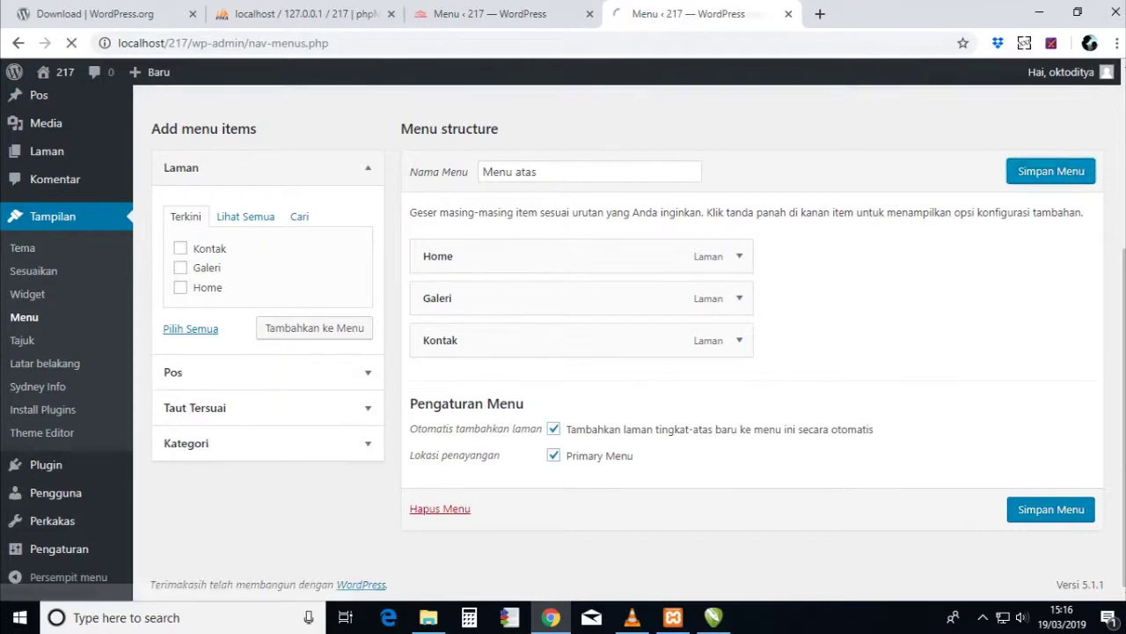
key("ctrl+shift+Tab")
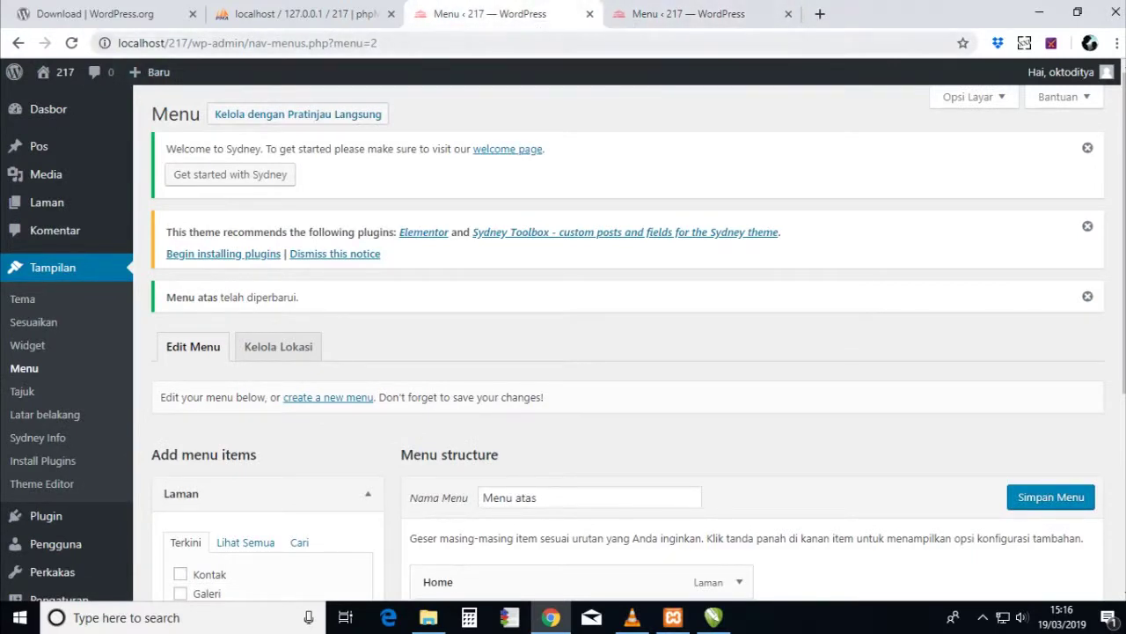
key("ctrl+Tab")
- Check that the live site header shows Home, Galeri and Kontak, then return to Menu admin
mouse_move(55, 73)
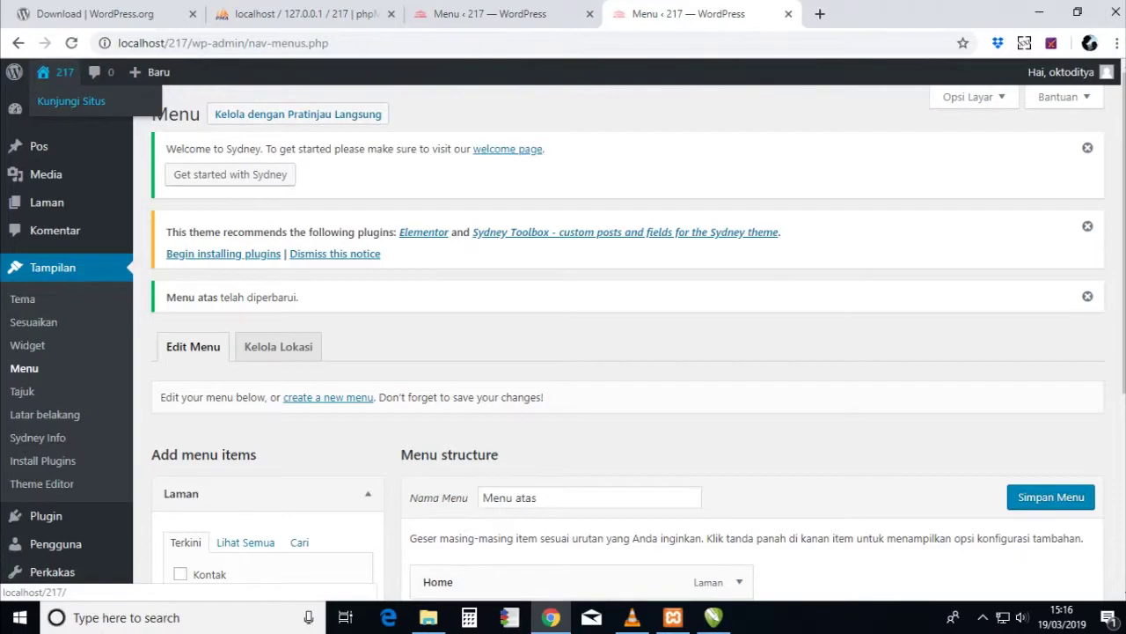
left_click(71, 100)
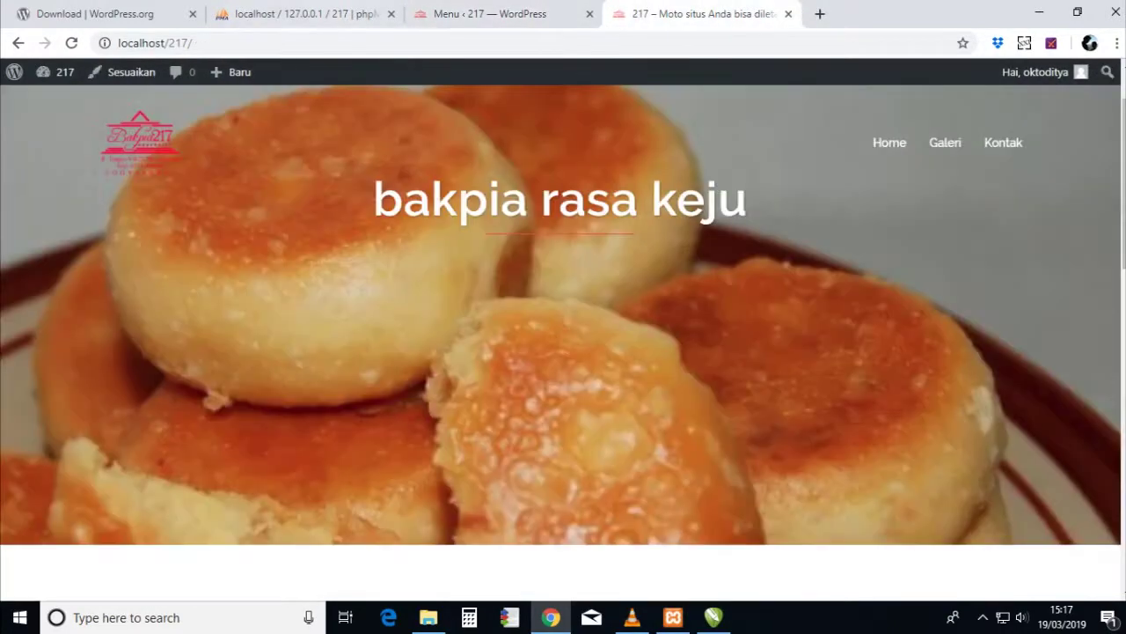
left_click(321, 14)
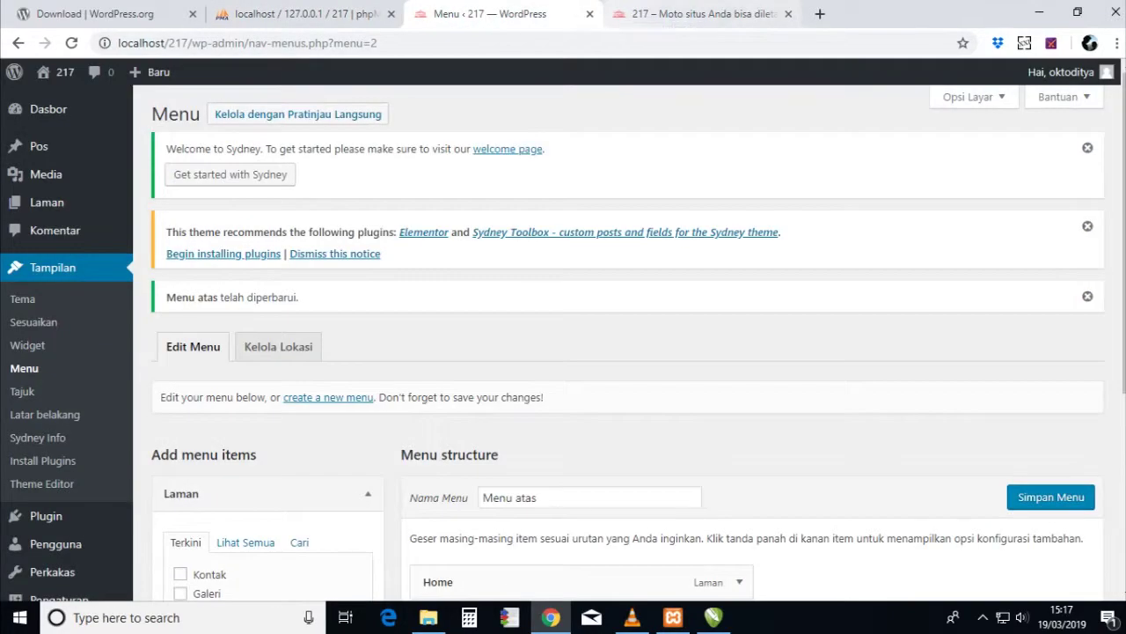
scroll(629, 343, "down", 3)
scroll(629, 343, "up", 3)
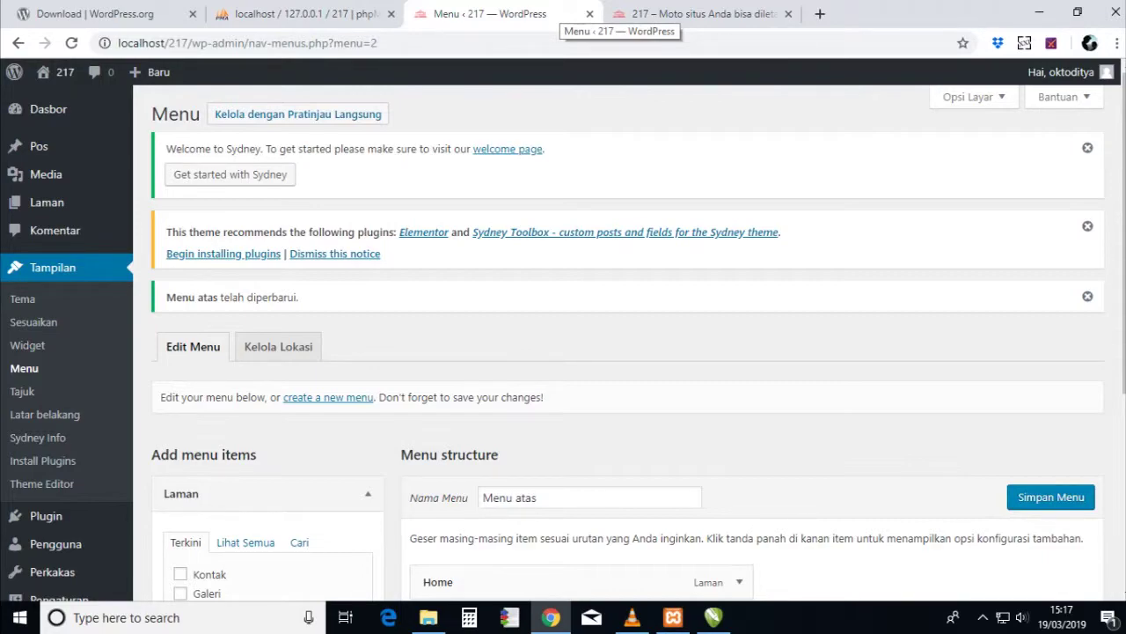
left_click(695, 14)
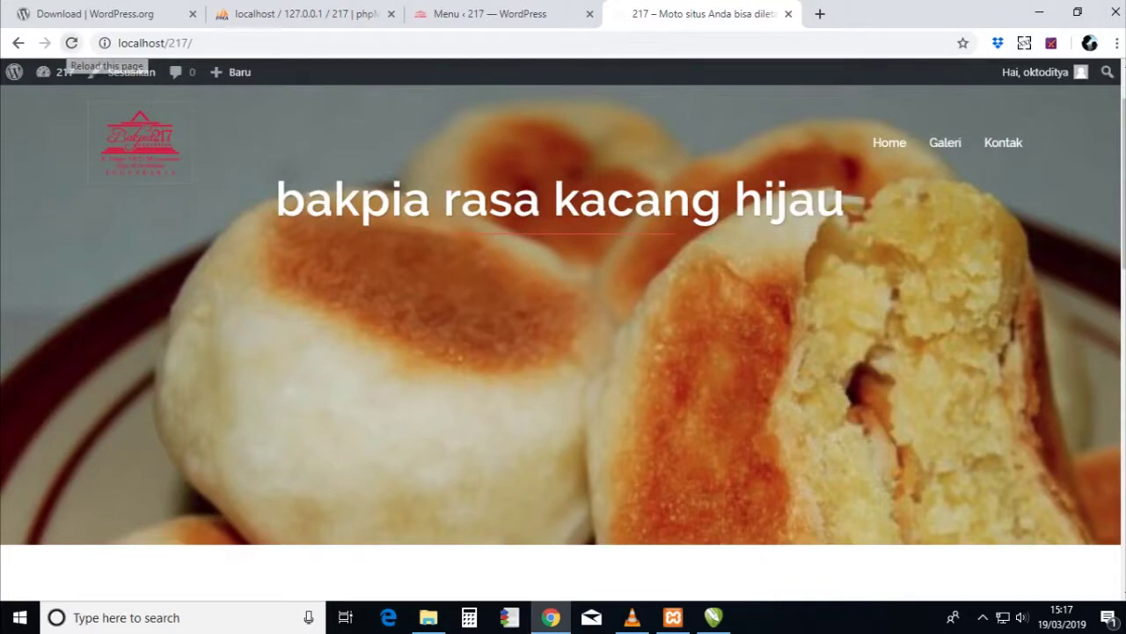
left_click(71, 42)
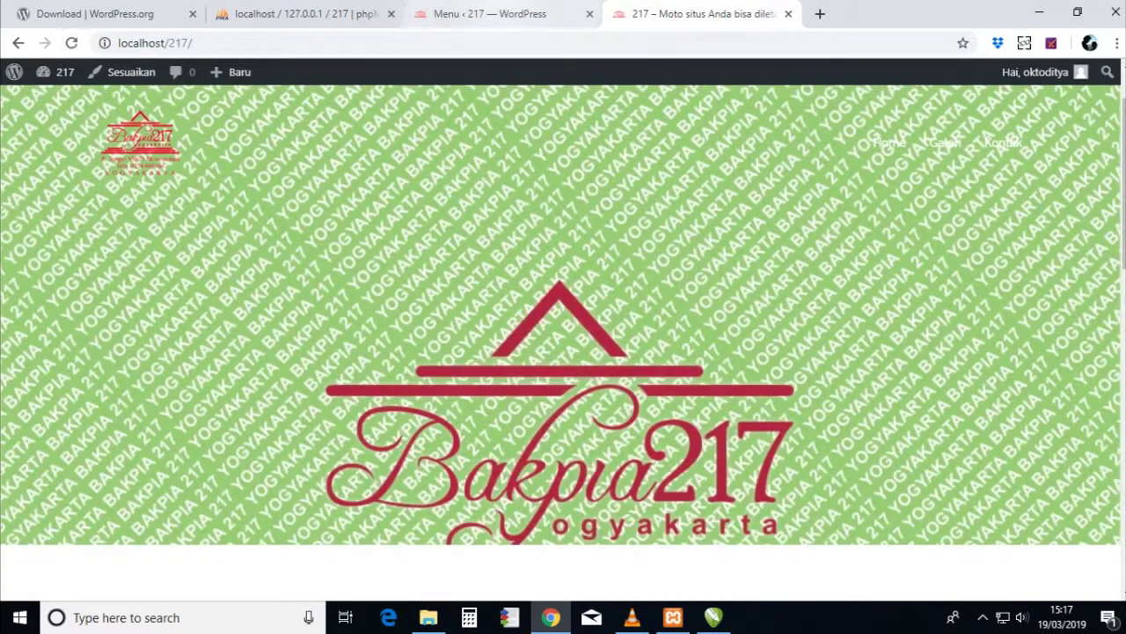
left_click(489, 14)
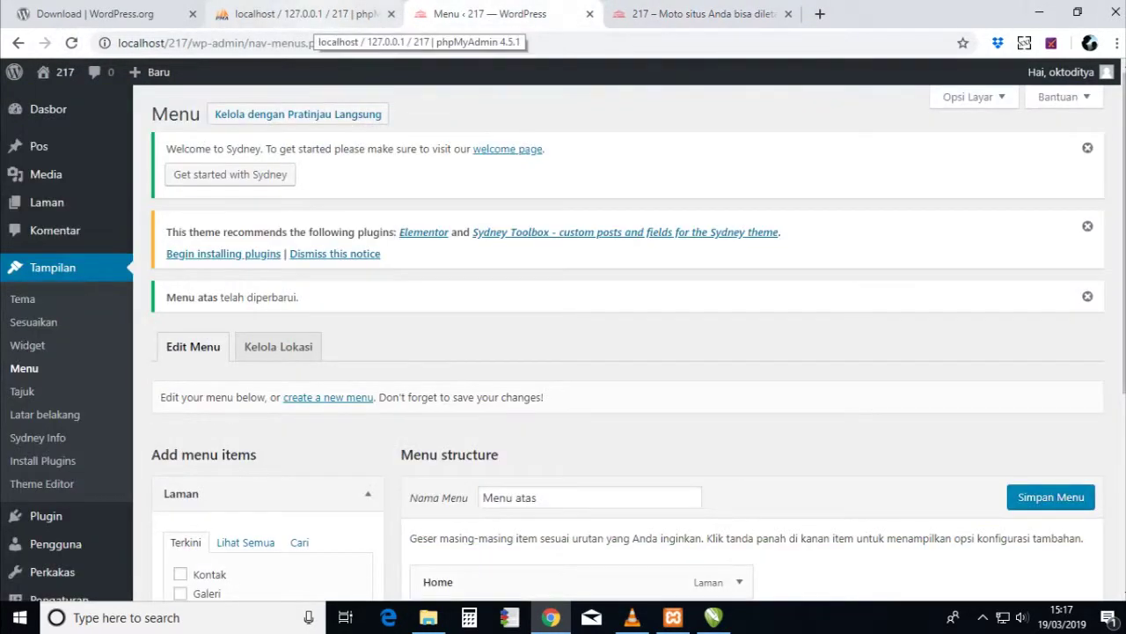
- Export database 217 from local phpMyAdmin as 217.sql into the wordpress\217 folder
left_click(306, 16)
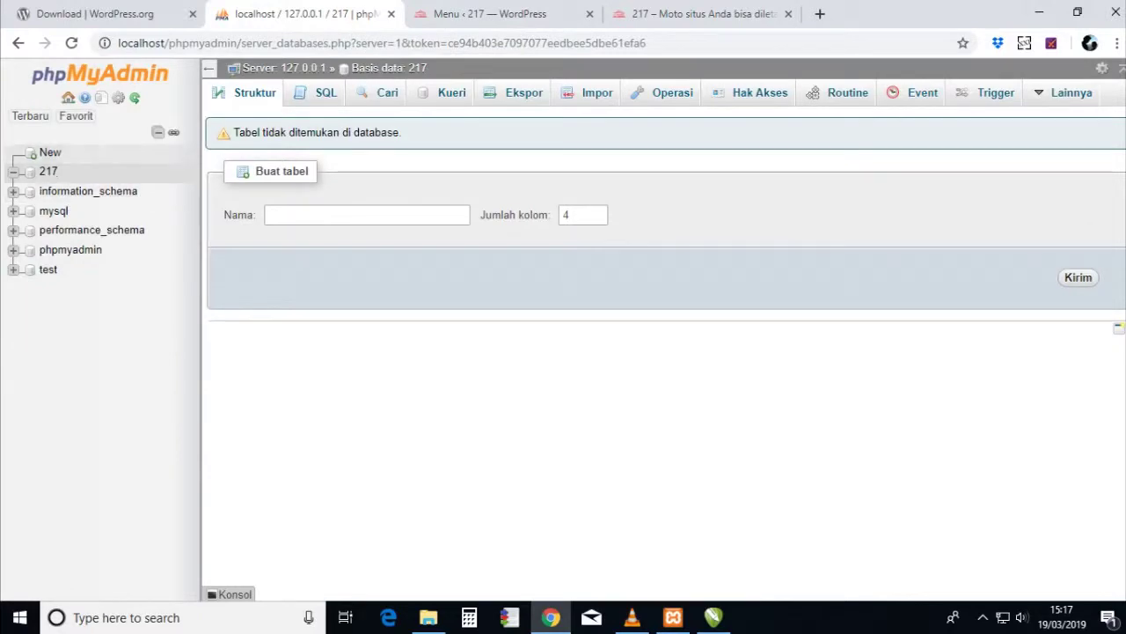
left_click(47, 171)
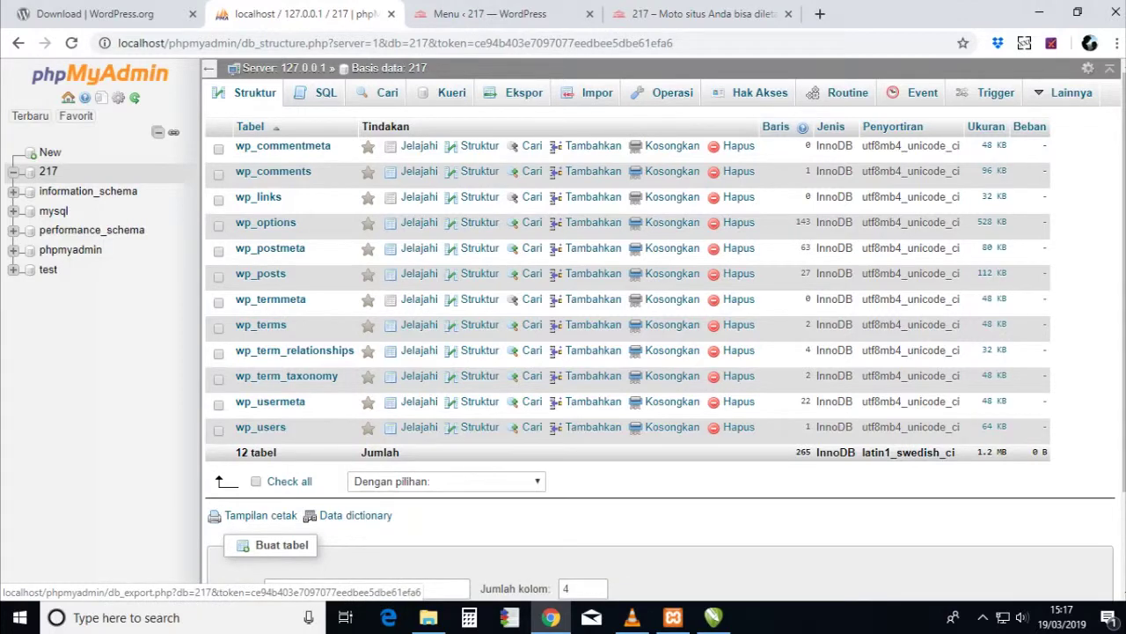
left_click(523, 92)
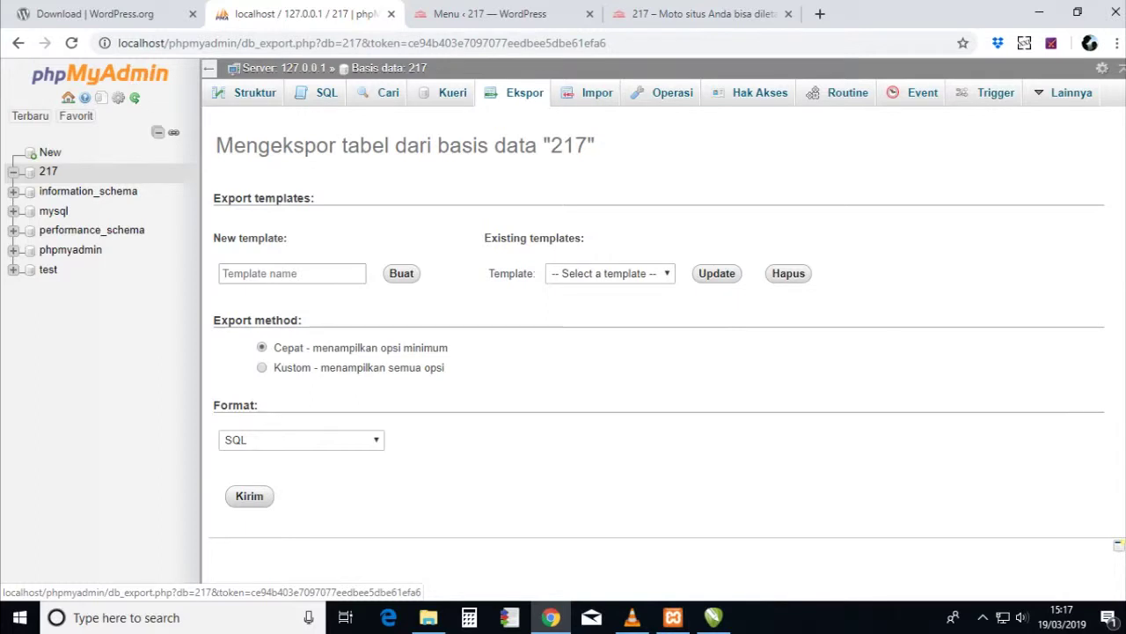
left_click(401, 273)
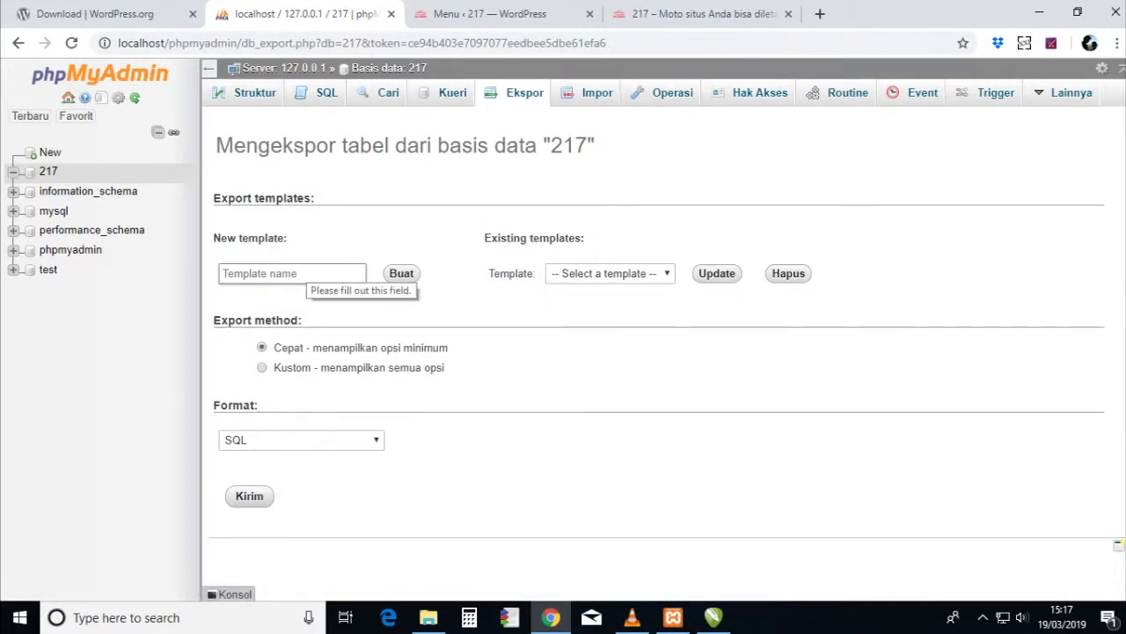
type("217")
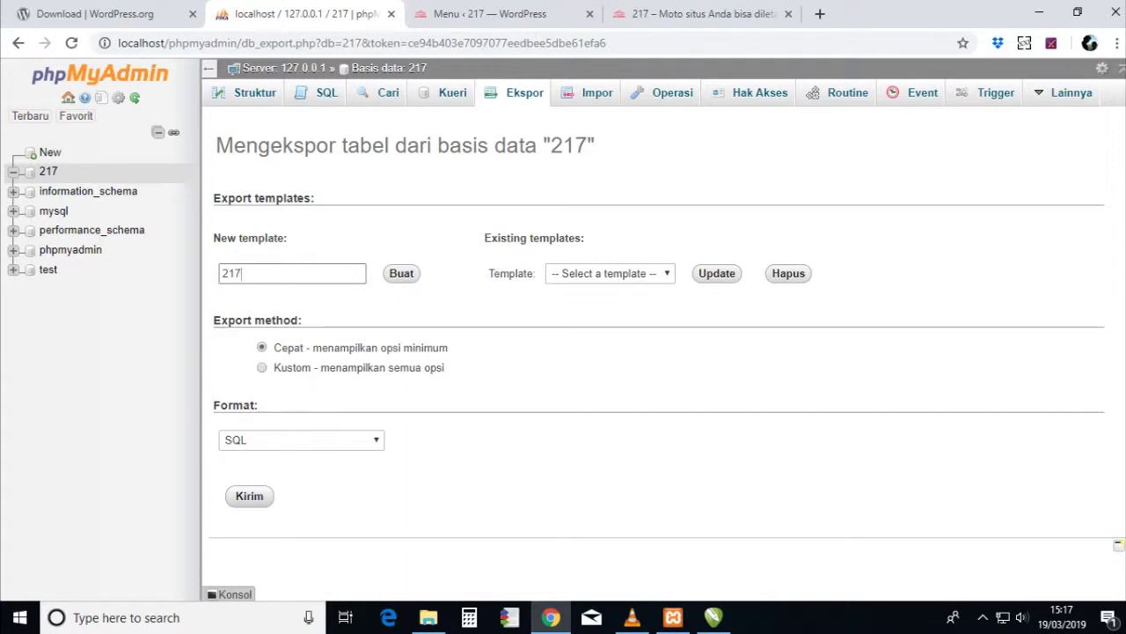
key("Return")
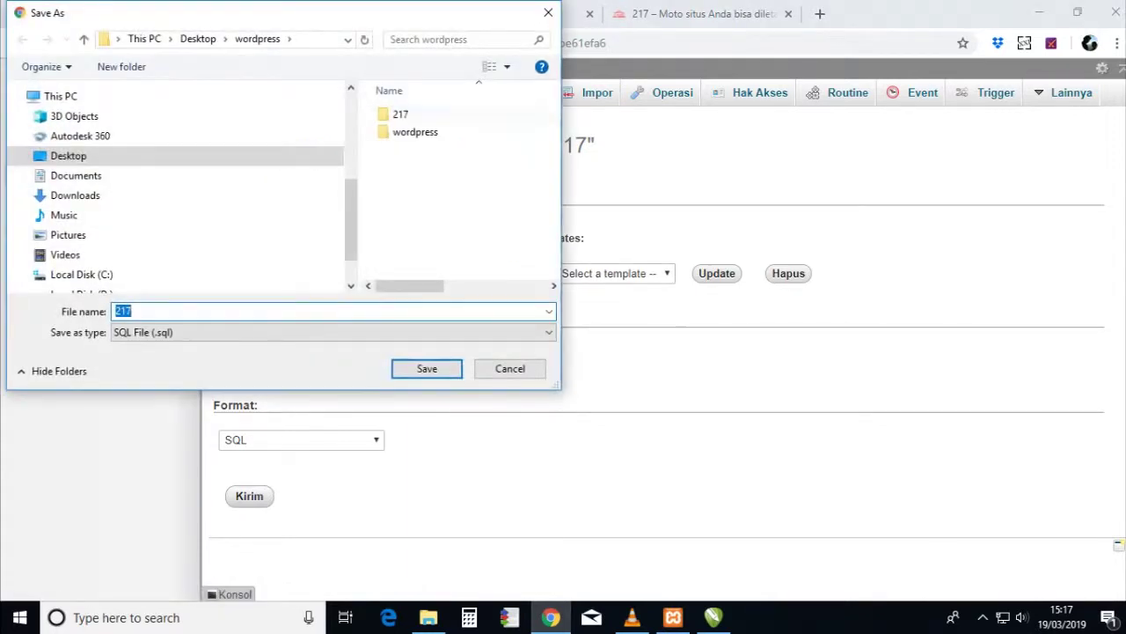
double_click(400, 115)
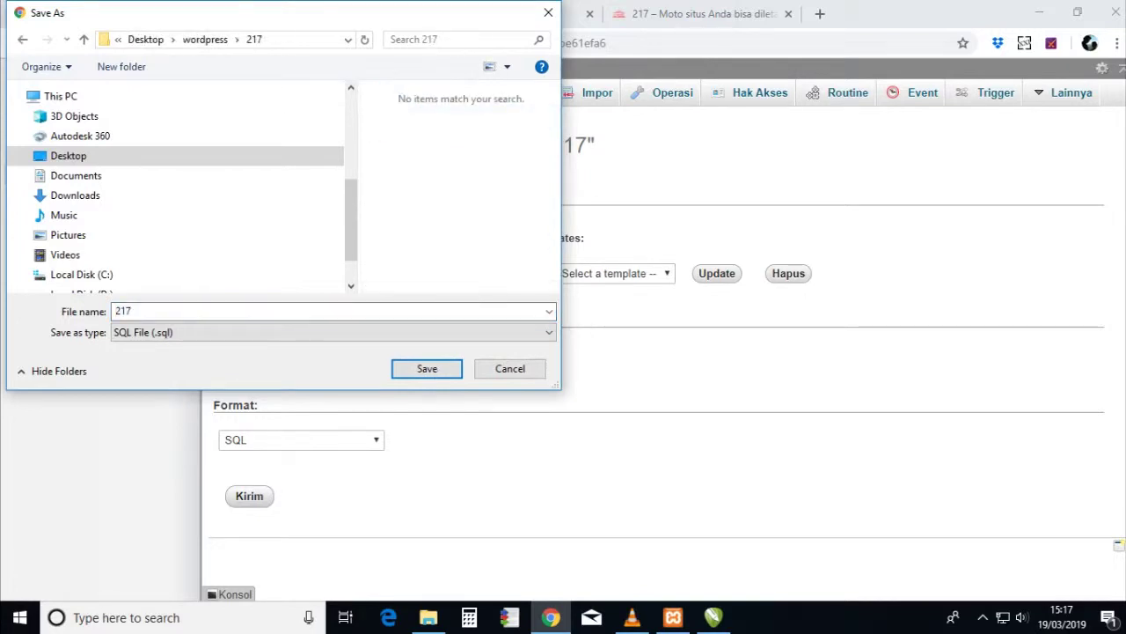
key("Return")
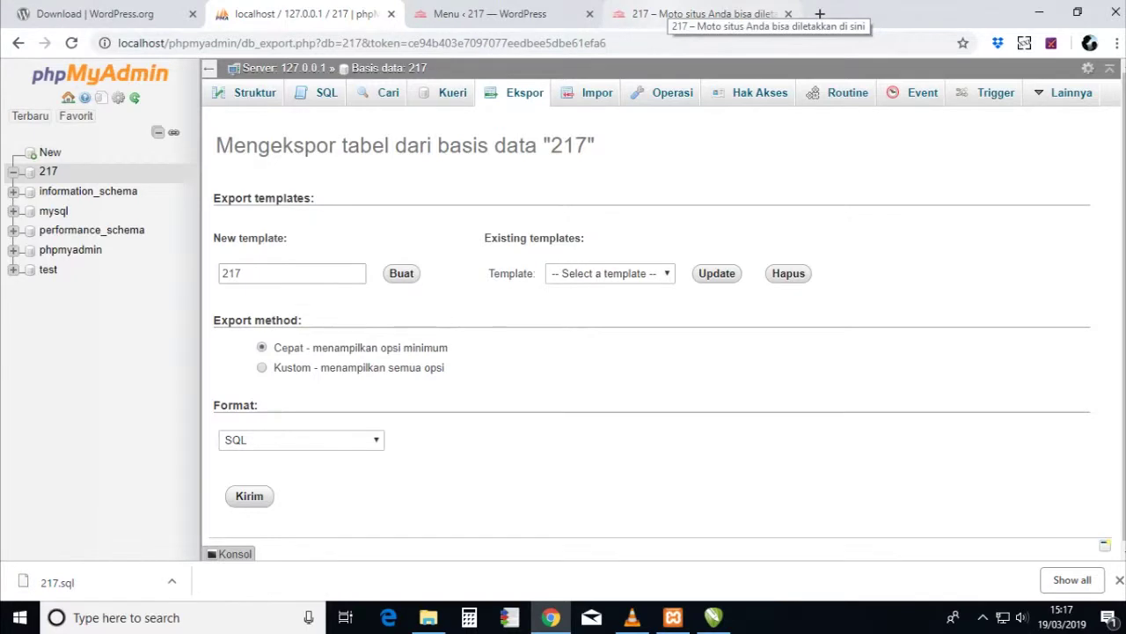
key("alt+Tab")
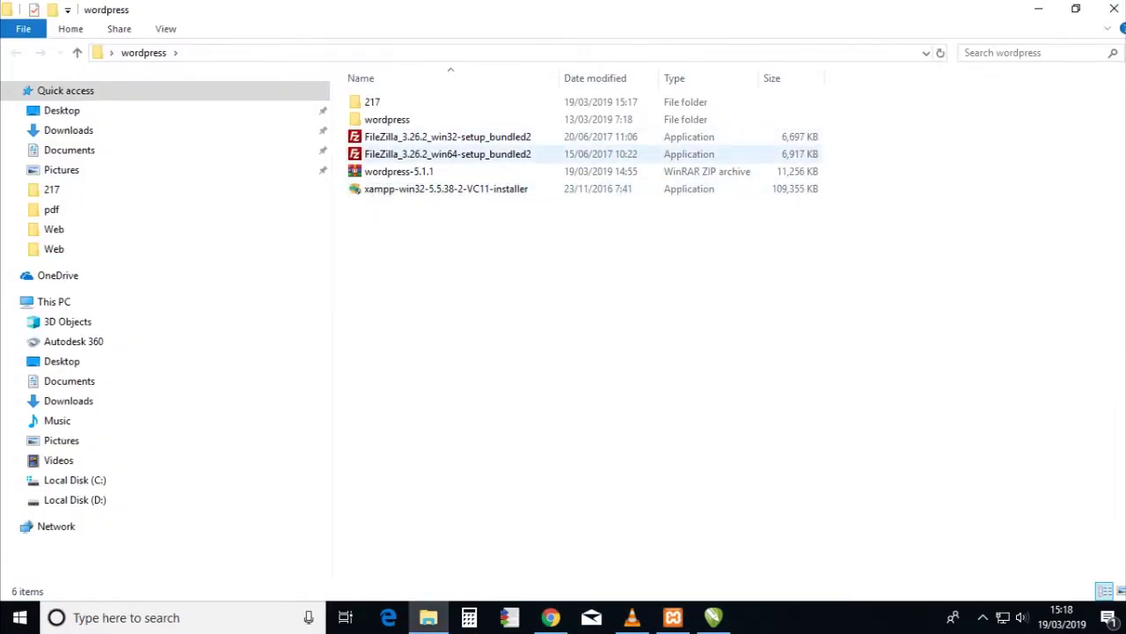
- Install FileZilla 3.26.2 win64 for all users with a desktop icon
left_click(396, 154)
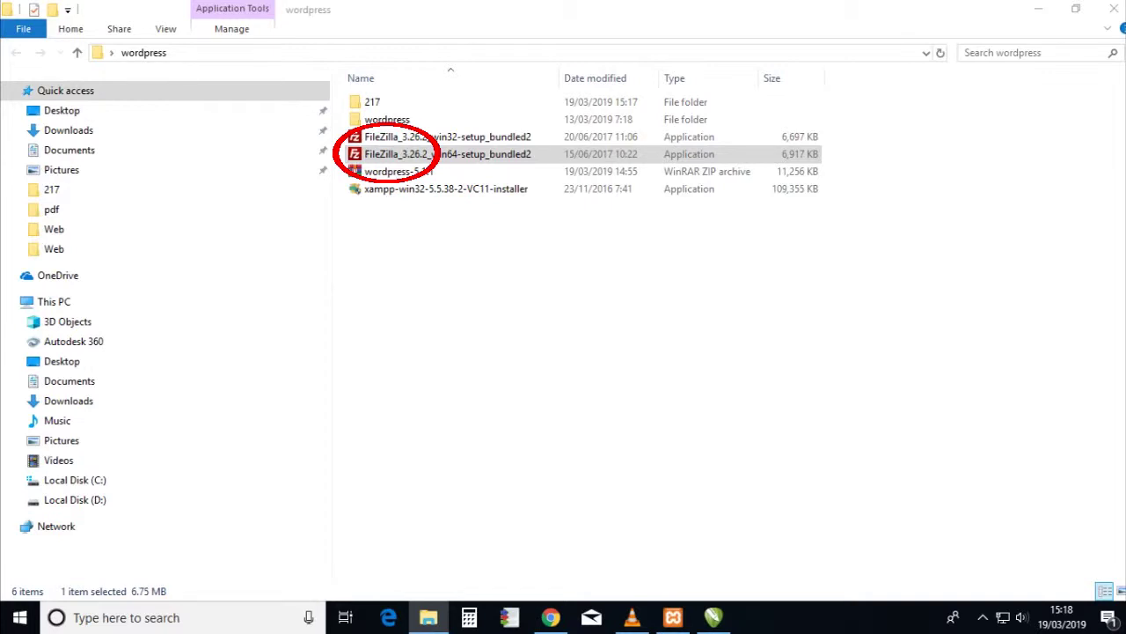
key("Return")
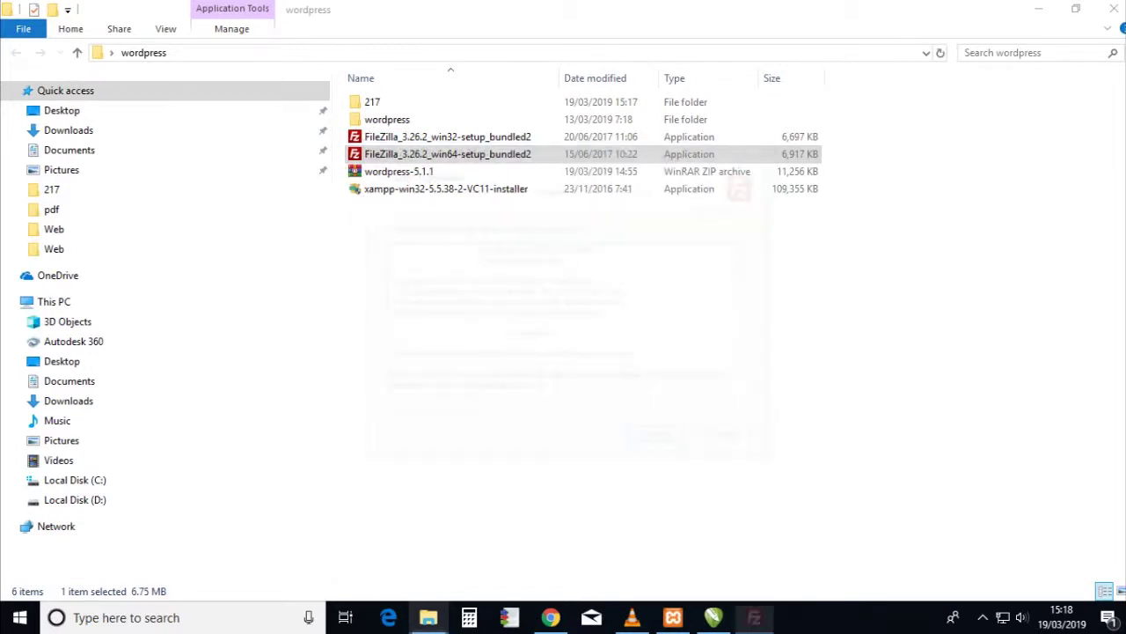
key("Return")
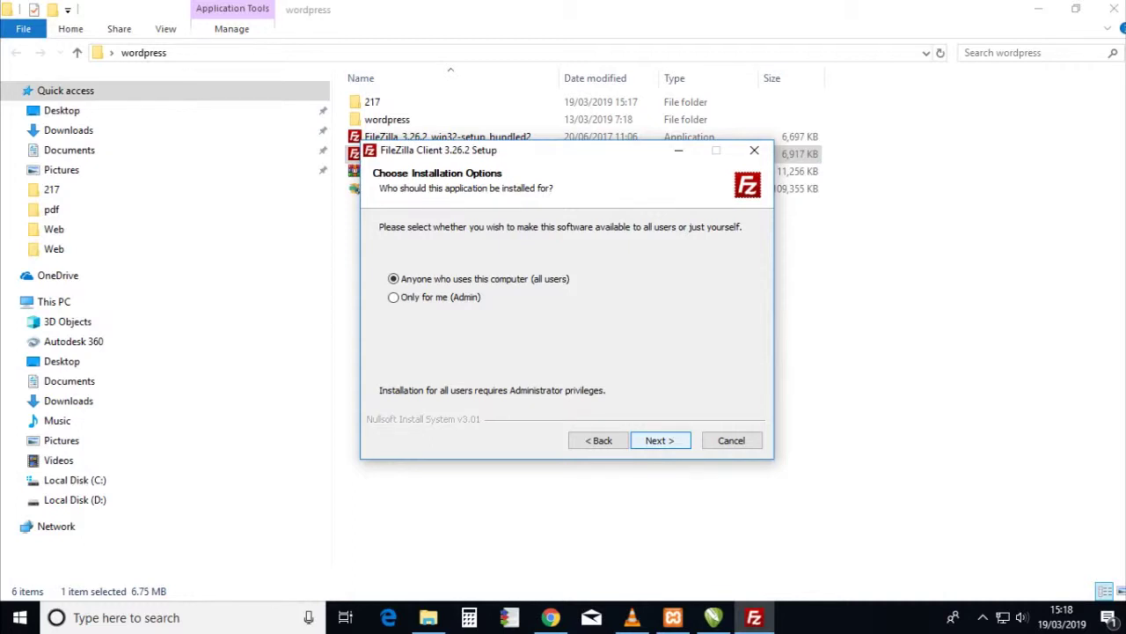
key("Return")
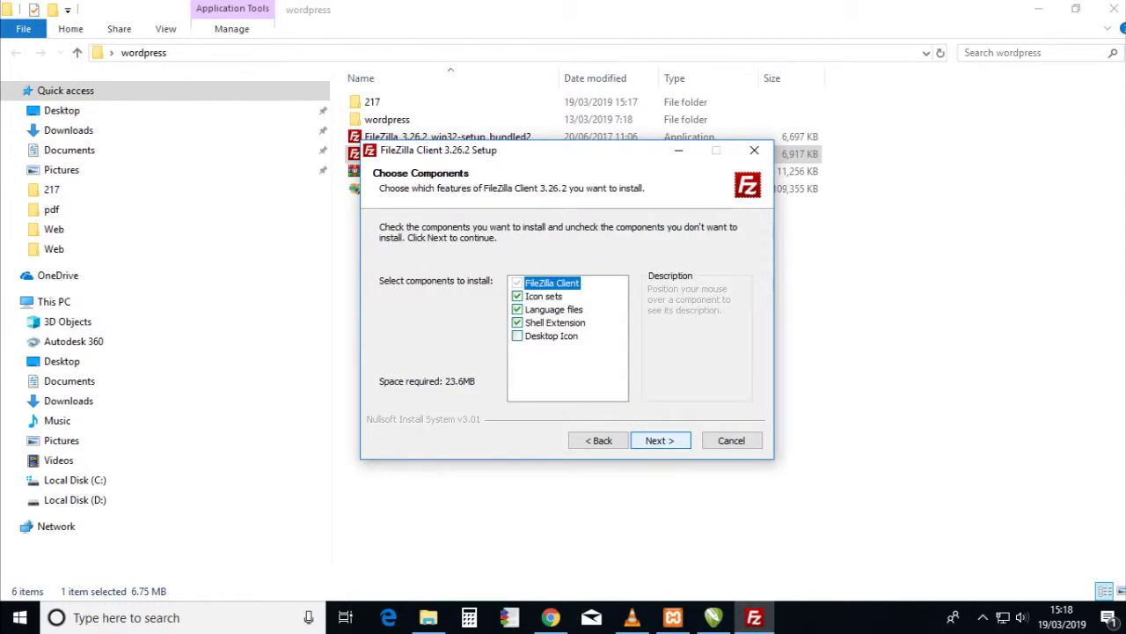
left_click(551, 335)
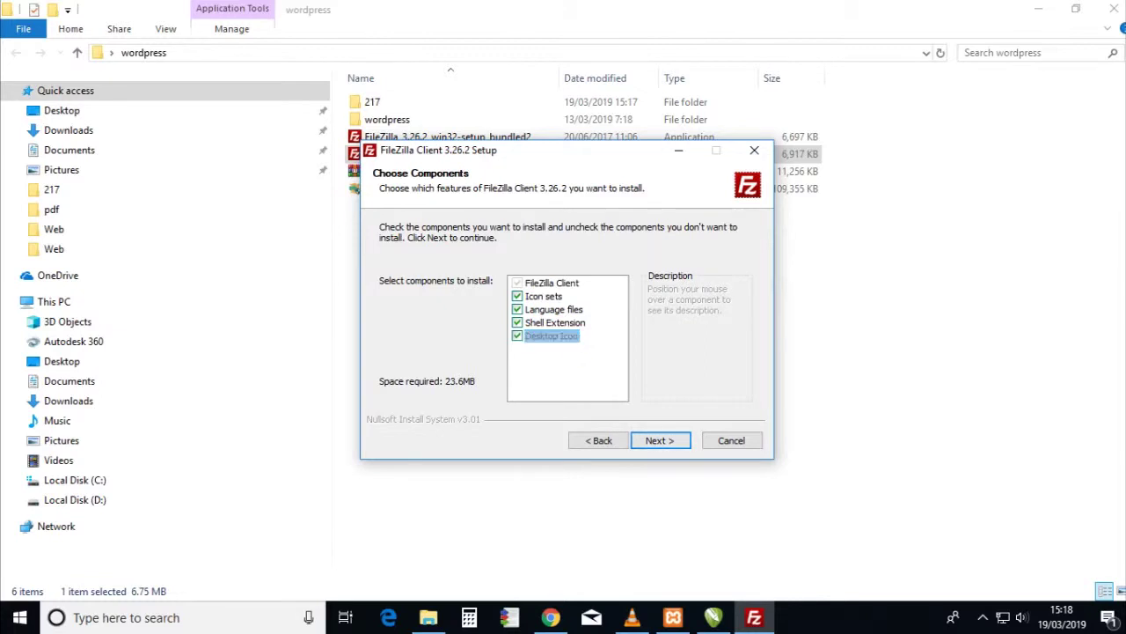
key("Return")
key("Return")
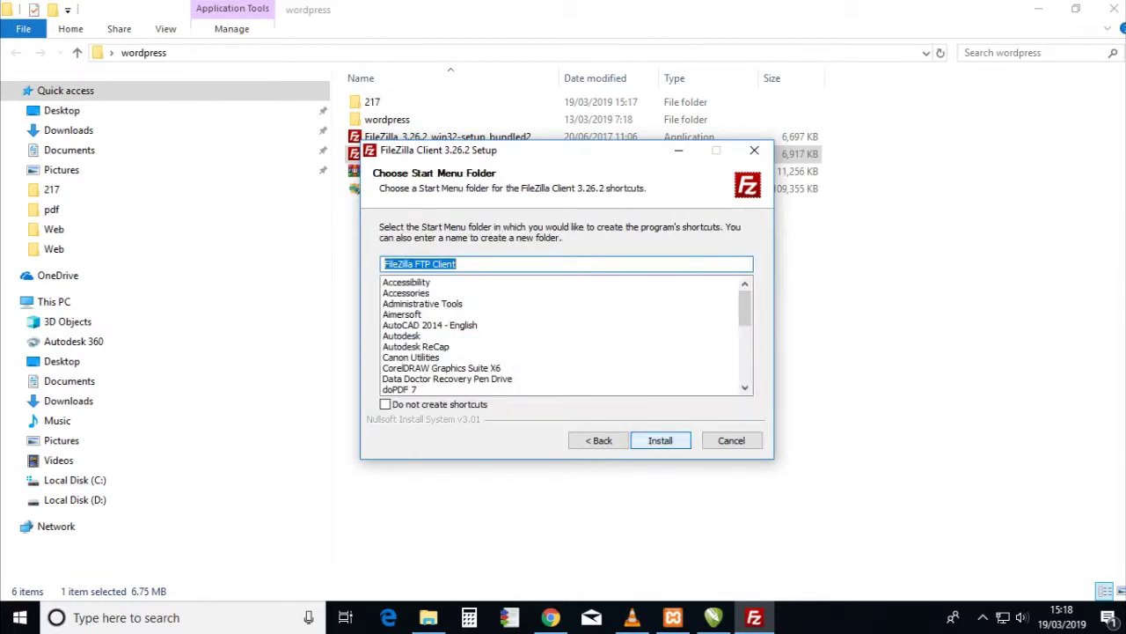
key("Return")
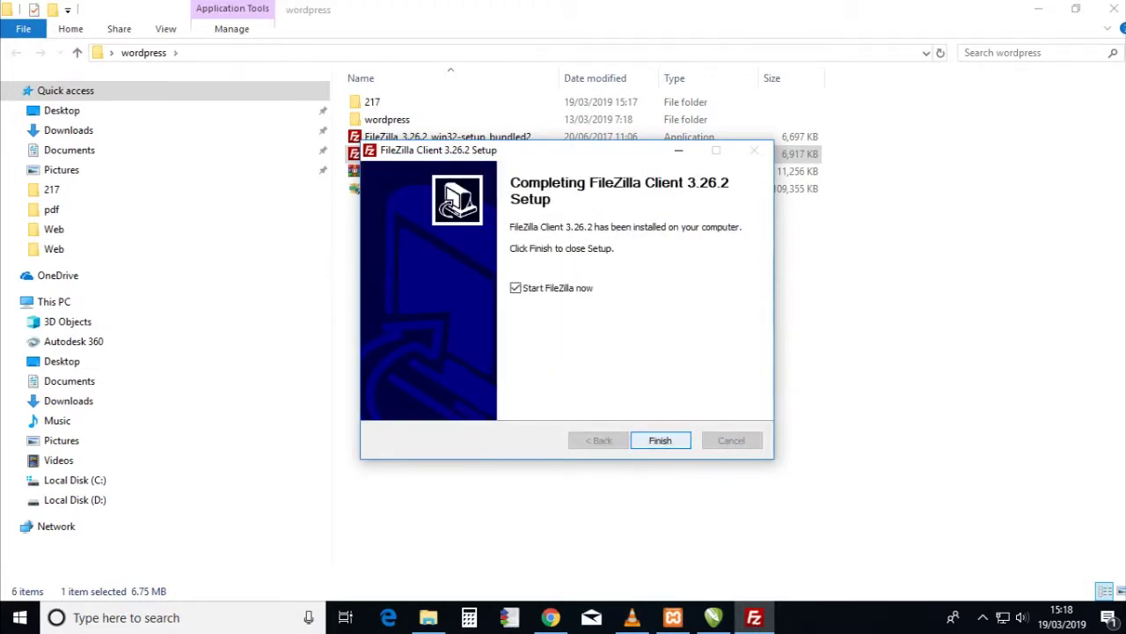
key("Return")
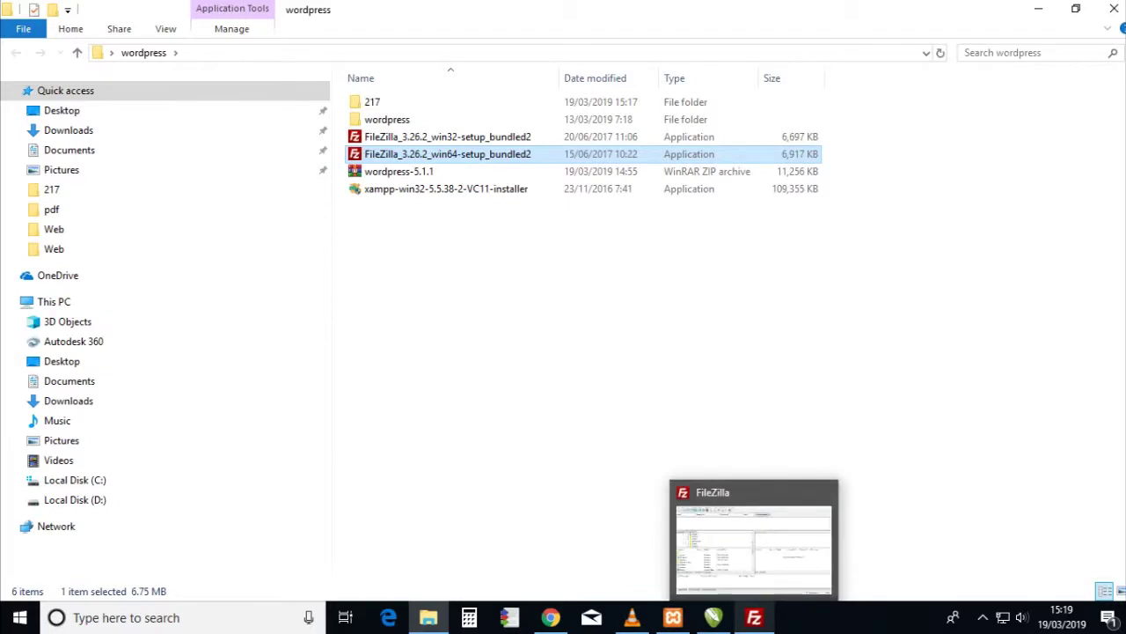
- Update FileZilla to 3.41.2, close its welcome dialog, and return to Chrome's phpMyAdmin
left_click(754, 617)
key("Return")
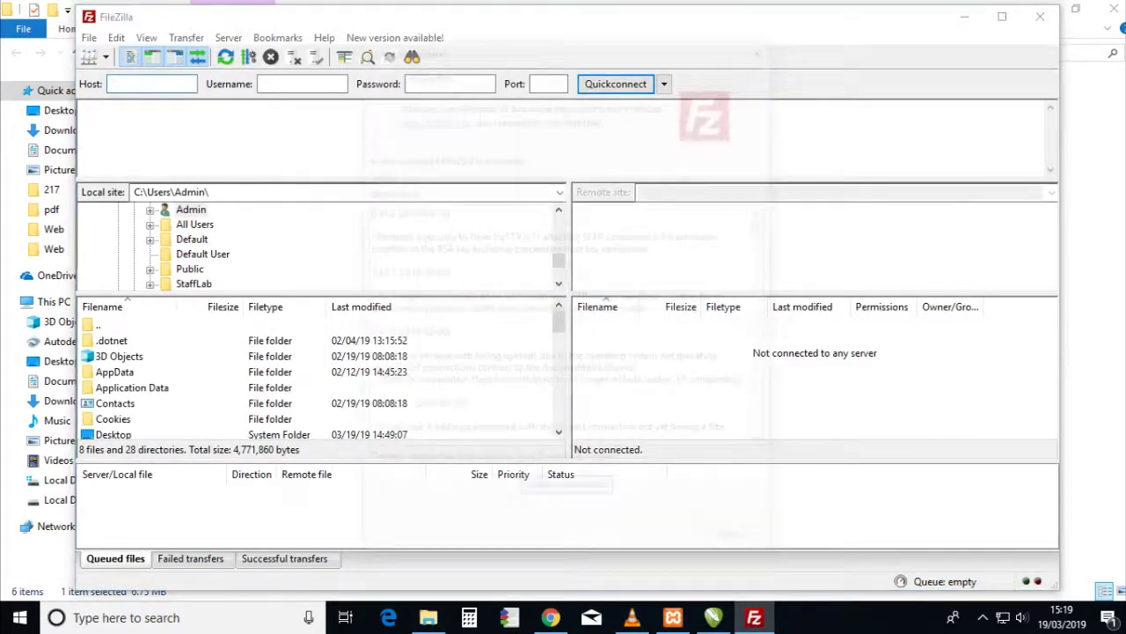
key("Return")
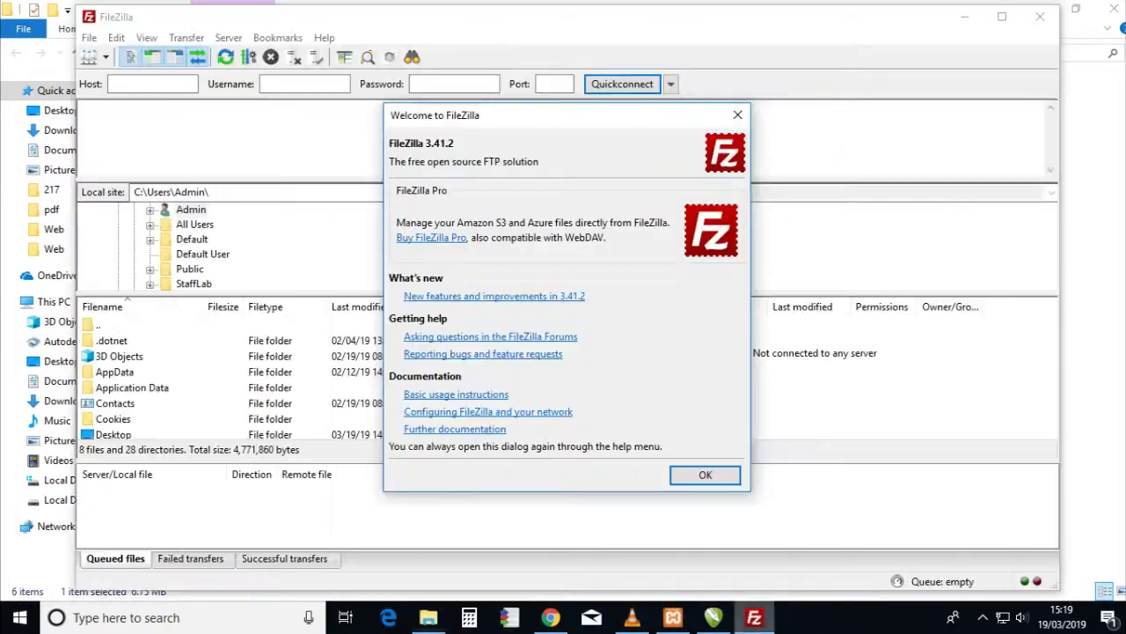
key("Return")
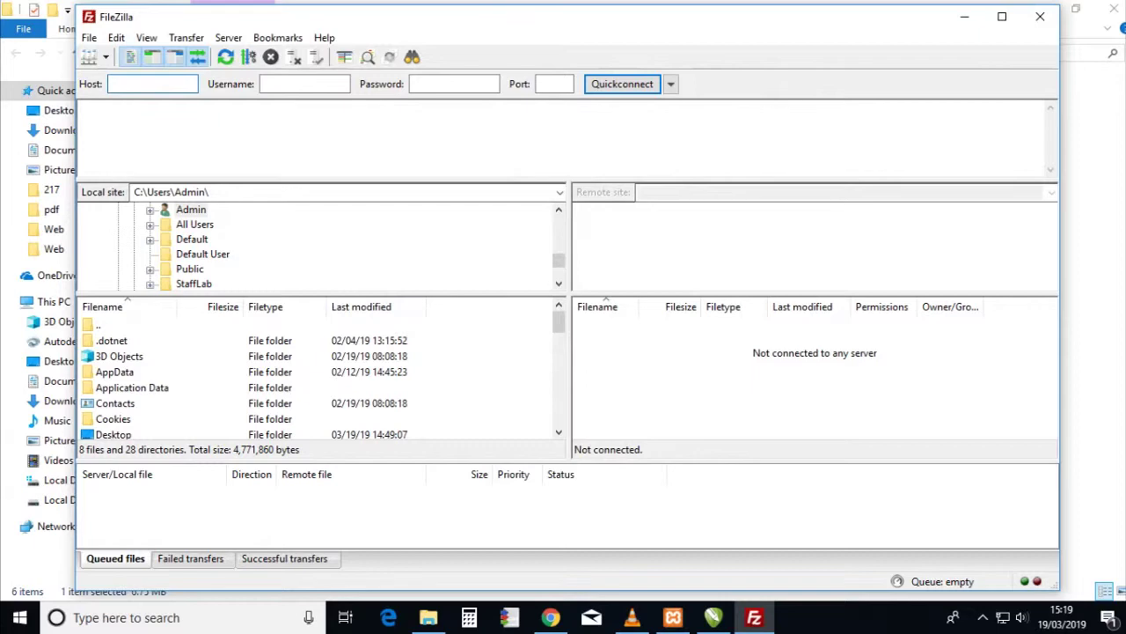
mouse_move(550, 618)
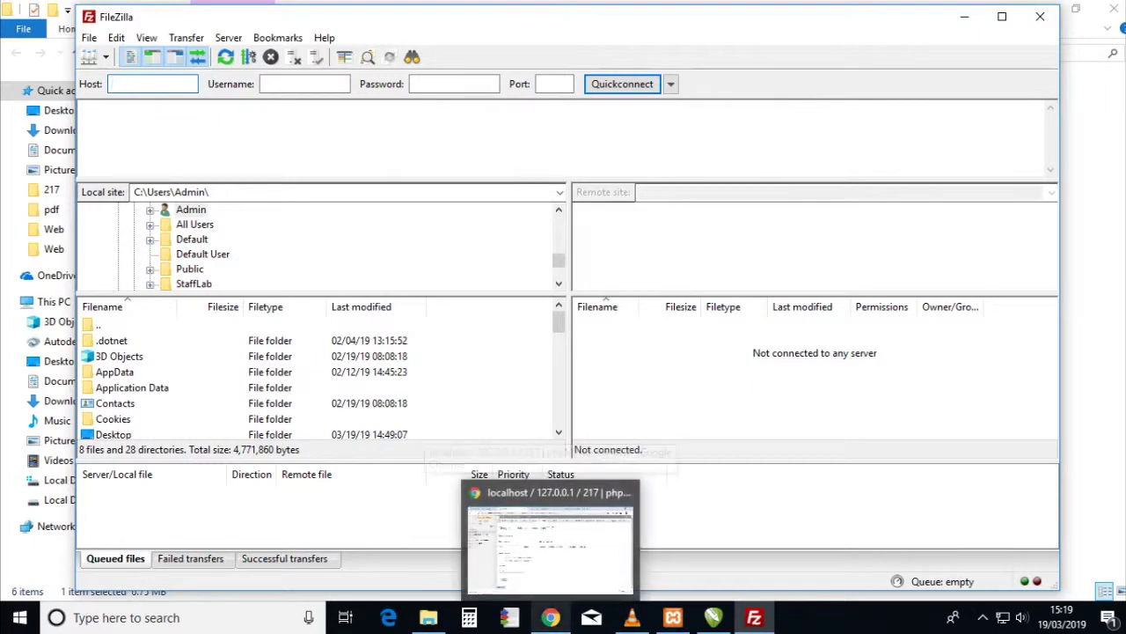
left_click(550, 537)
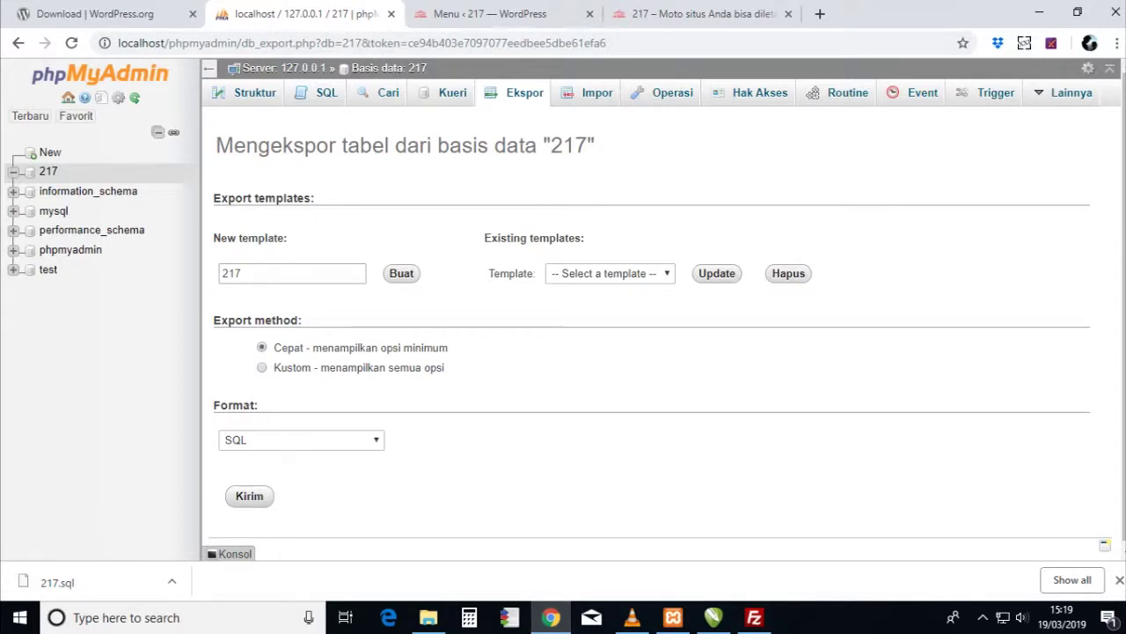
- Search Google for 'hosting gratis' in a new tab
left_click(820, 13)
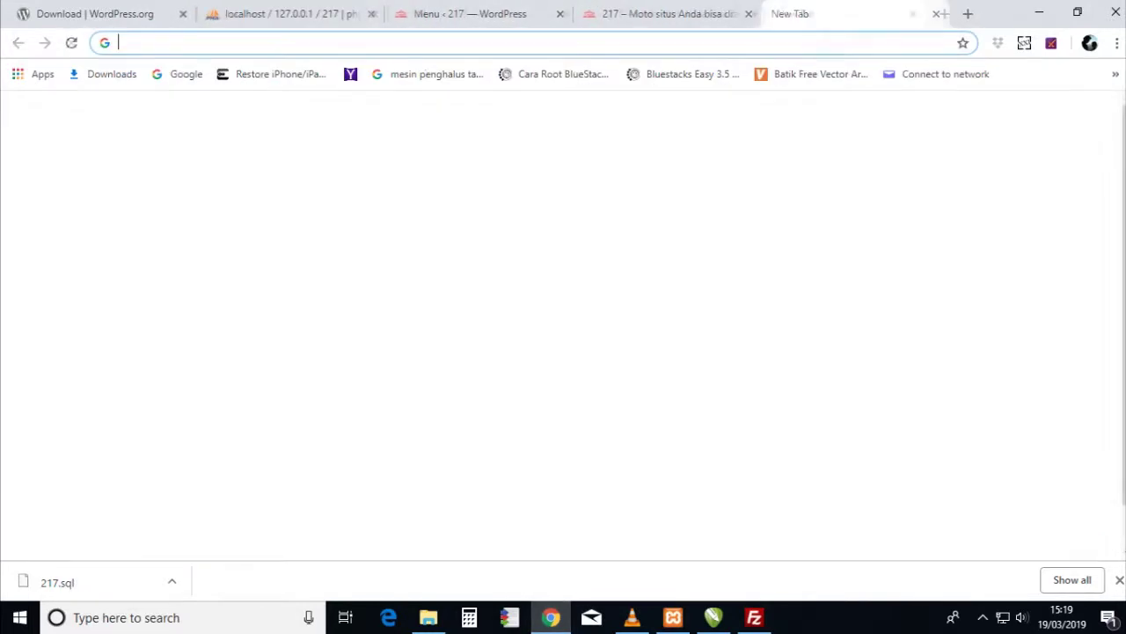
type("google.com")
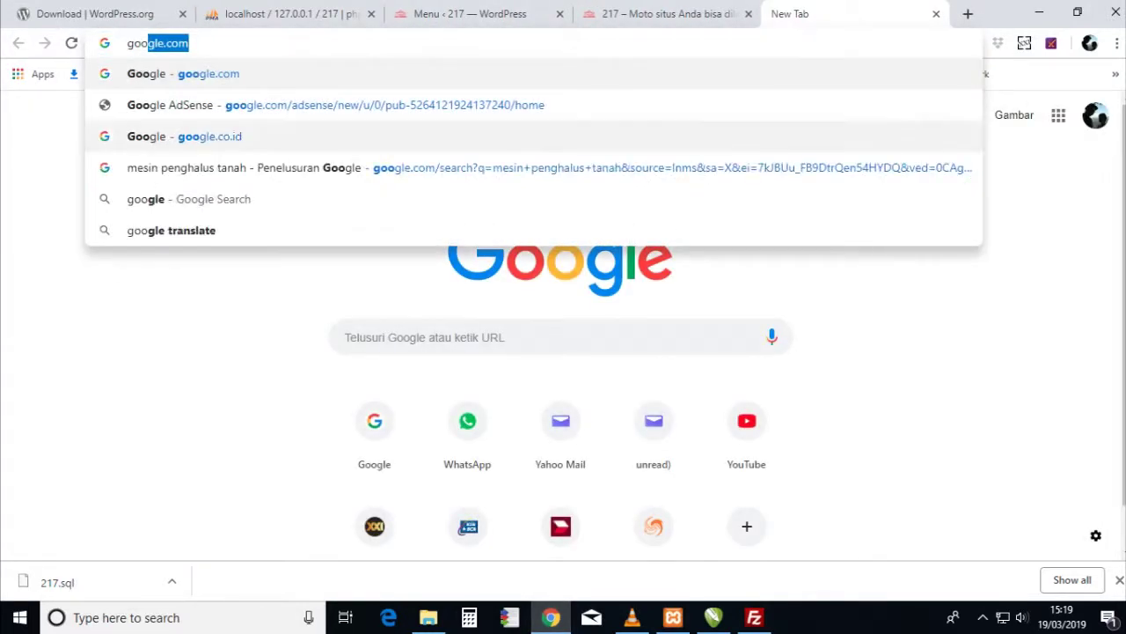
key("Return")
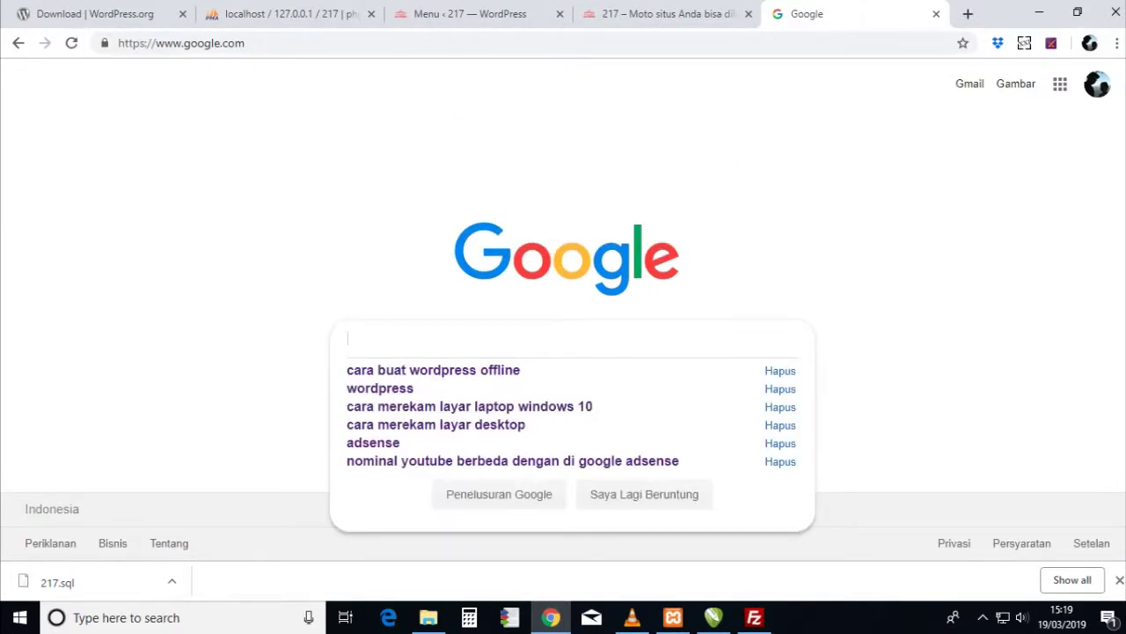
type("hosting gratis")
key("Return")
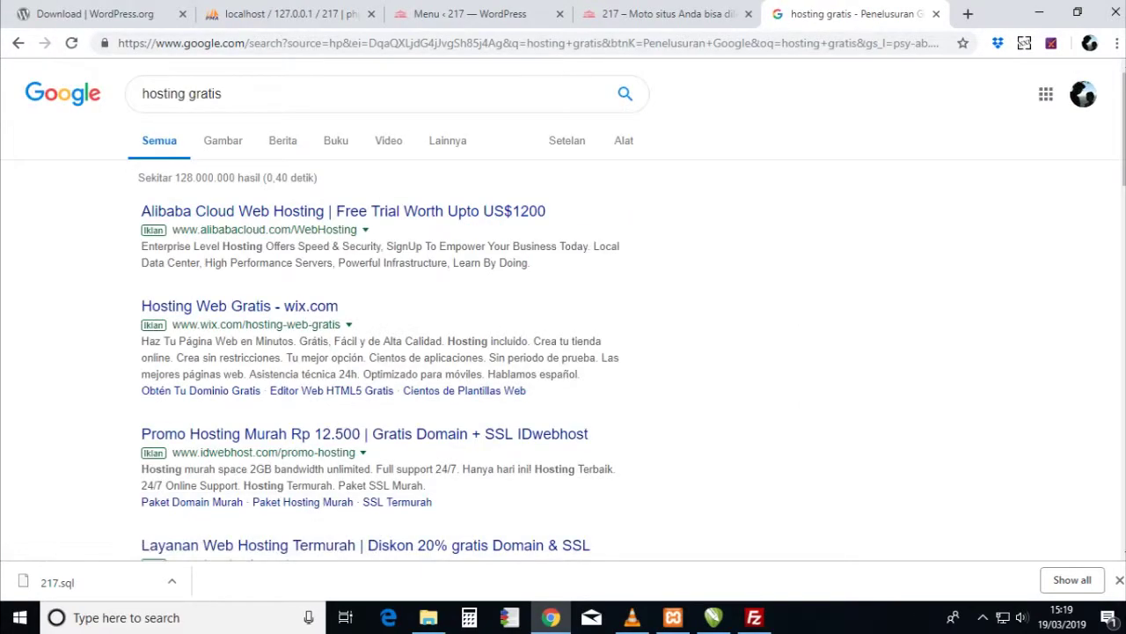
- Open the id.000webhost.com link from the search results
scroll(563, 308, "down", 3)
scroll(387, 334, "down", 5)
scroll(361, 352, "down", 2)
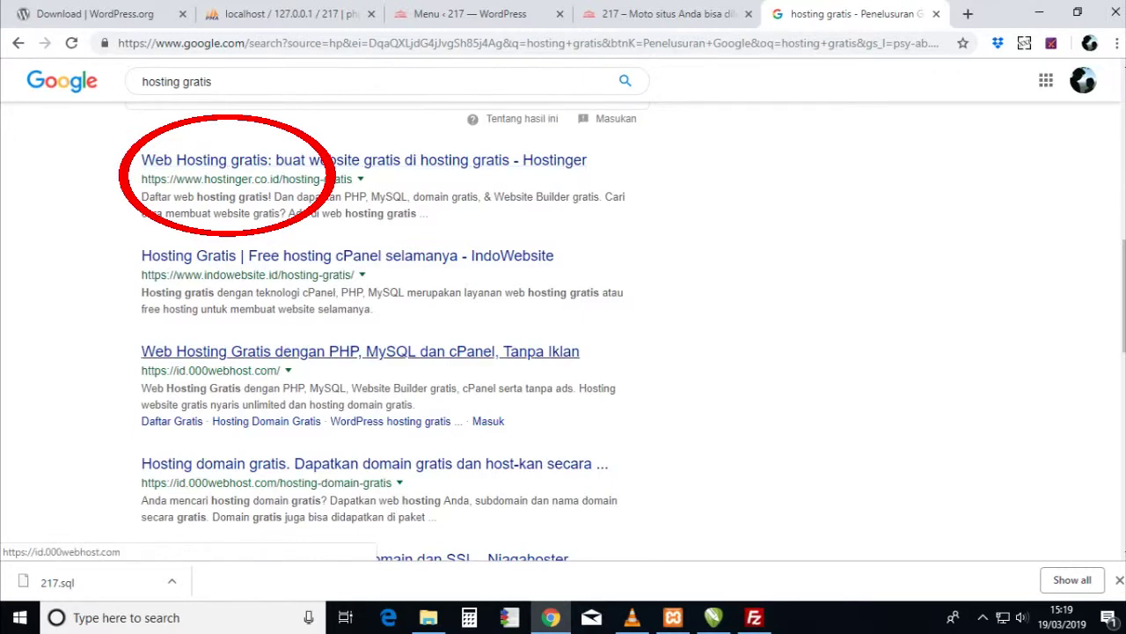
left_click(360, 352)
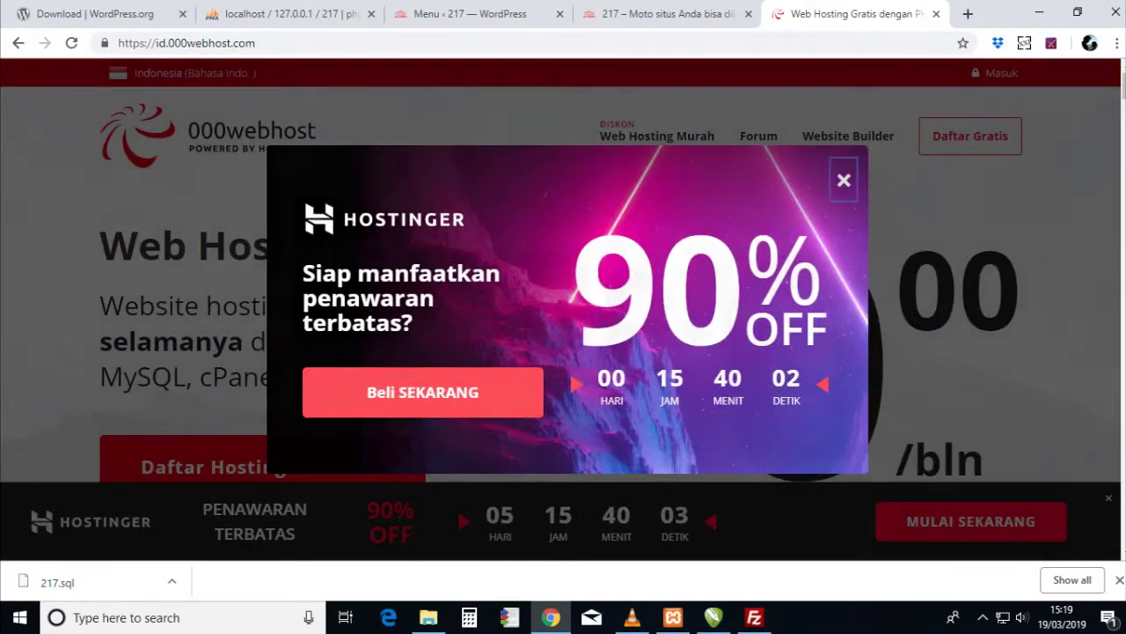
left_click(844, 180)
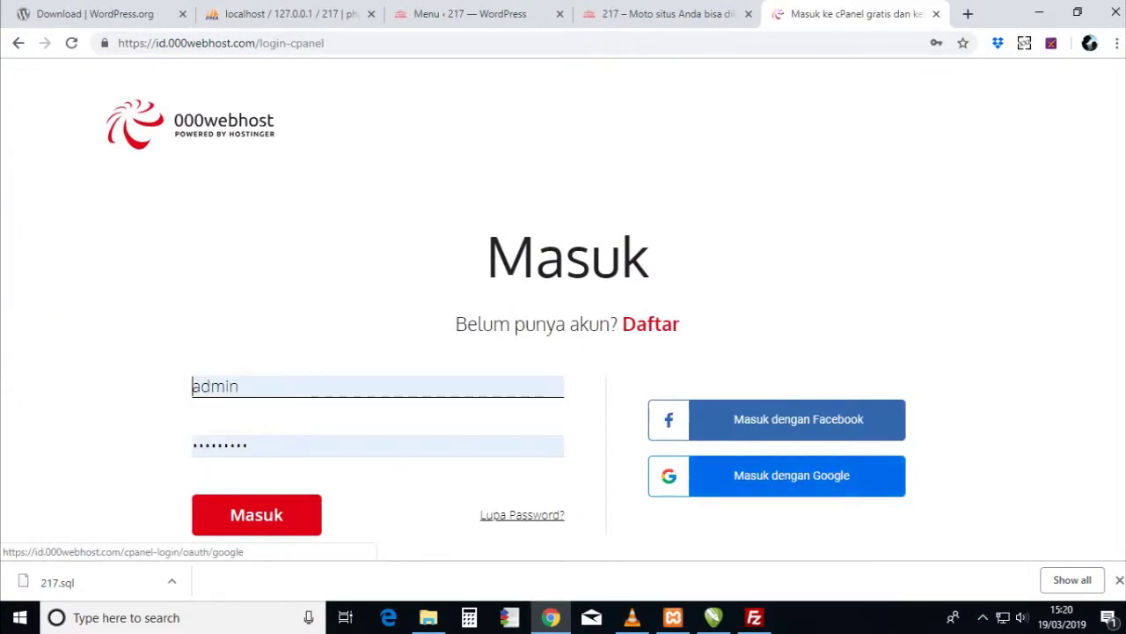
key("Return")
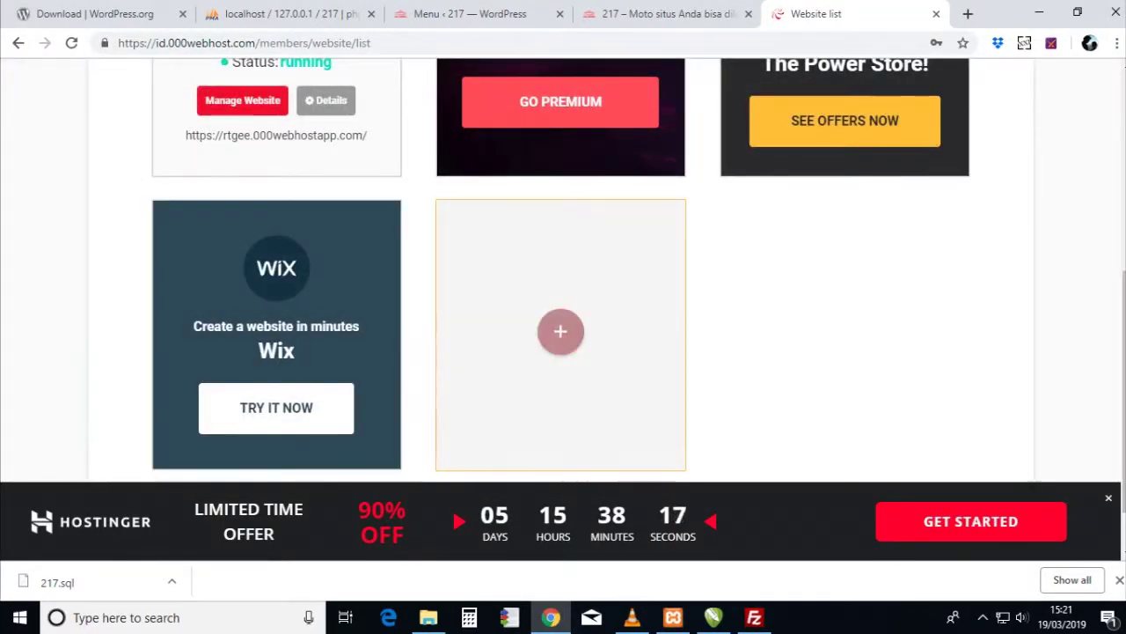
left_click(560, 330)
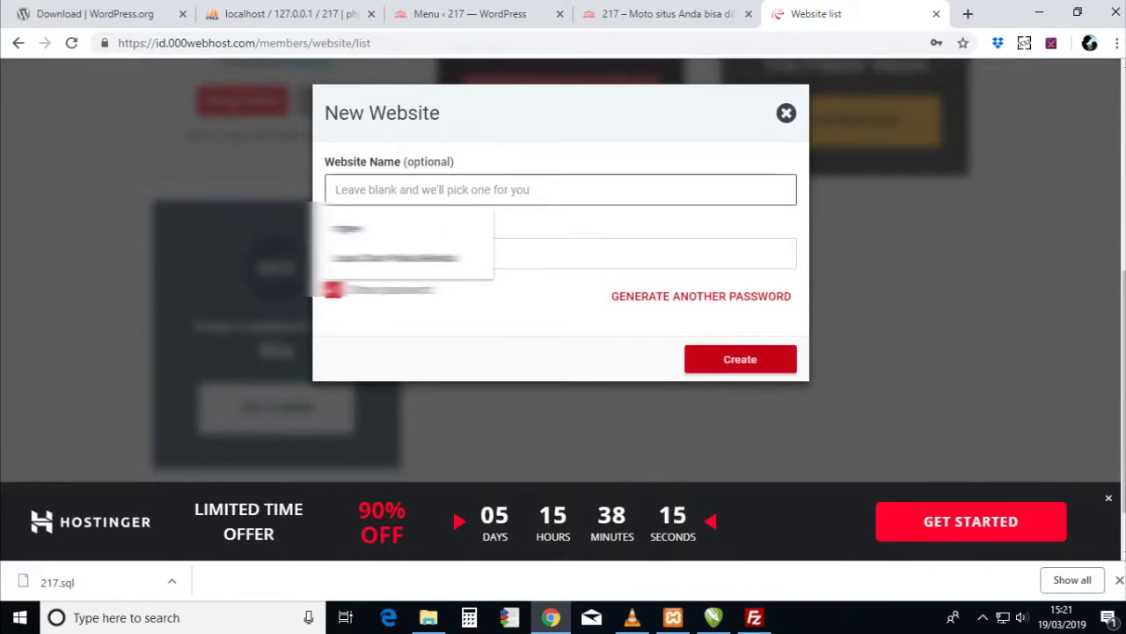
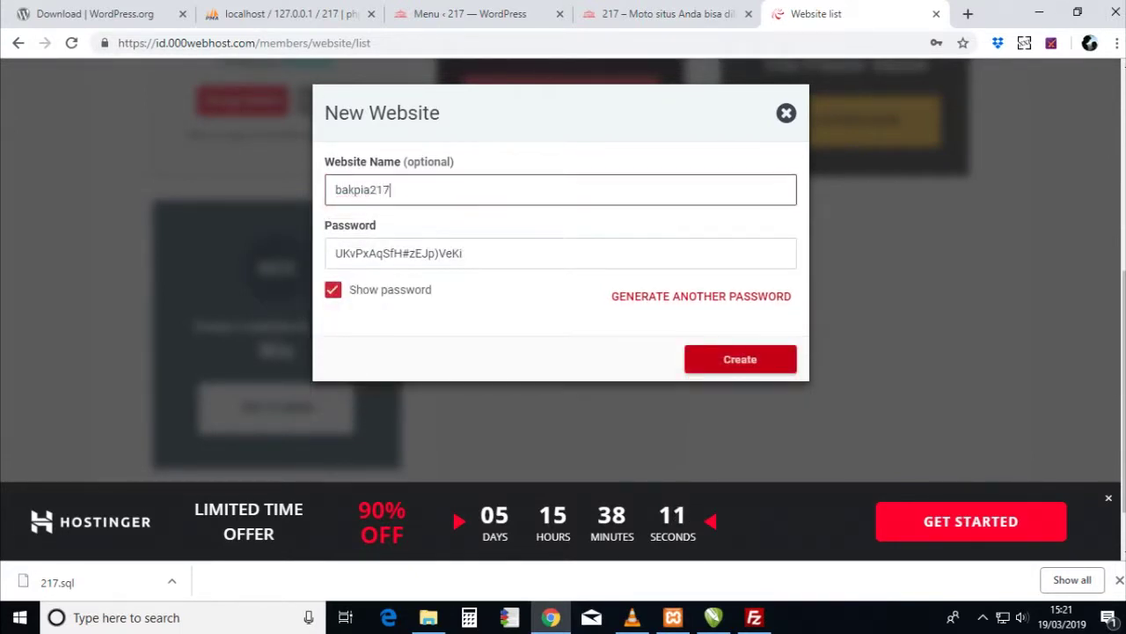
- Replace the generated password with a custom password and create the website
key("ctrl+a")
key("Tab")
key("Tab")
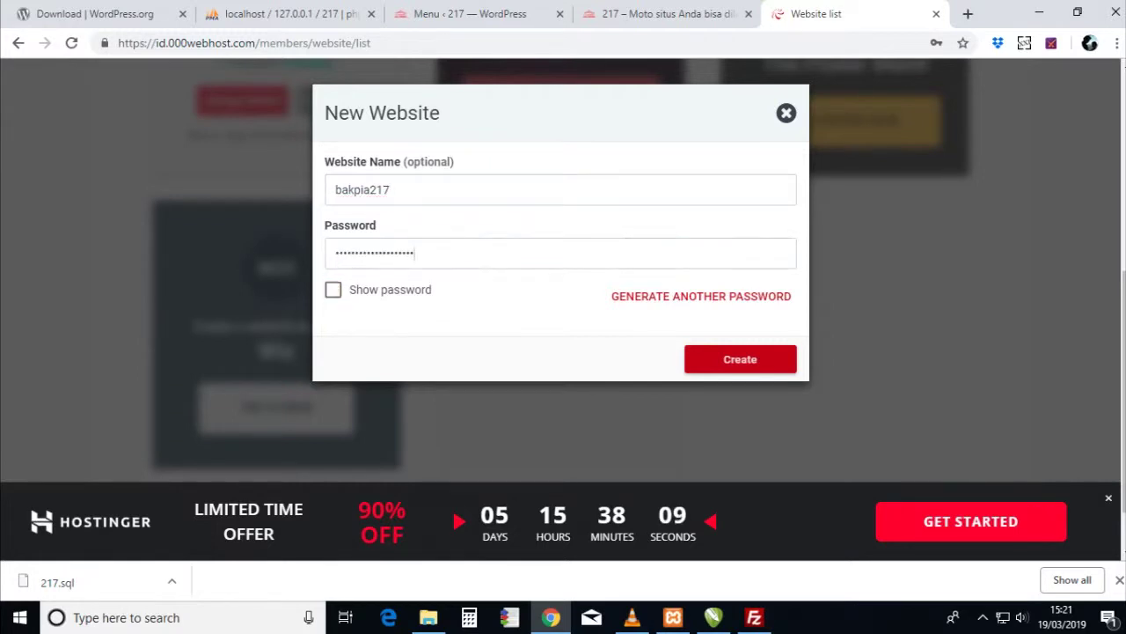
key("shift+Tab")
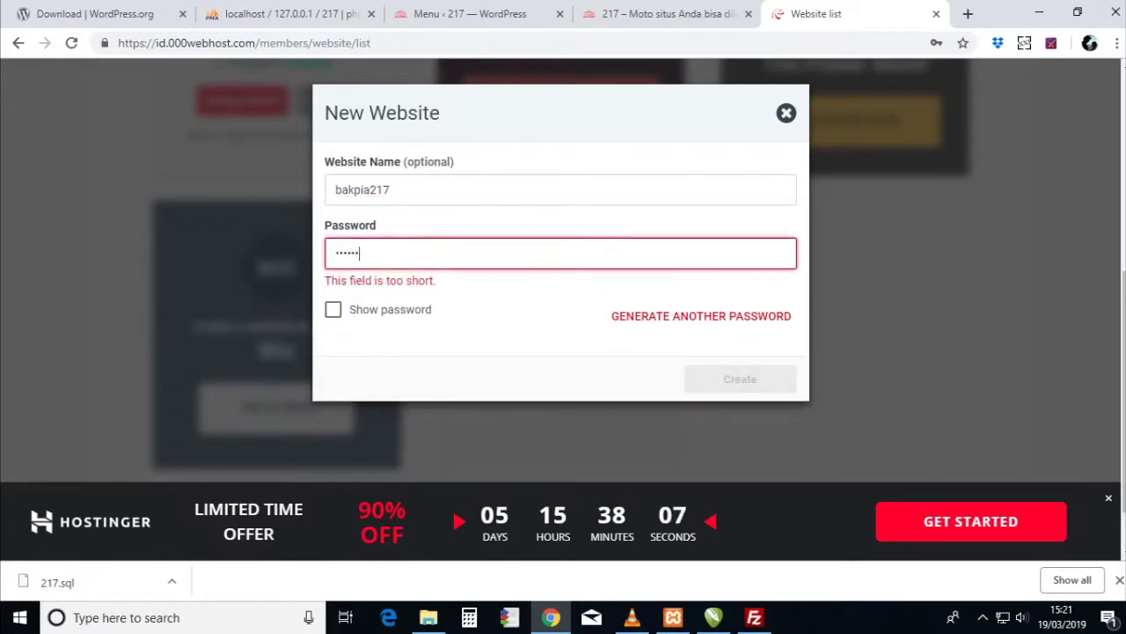
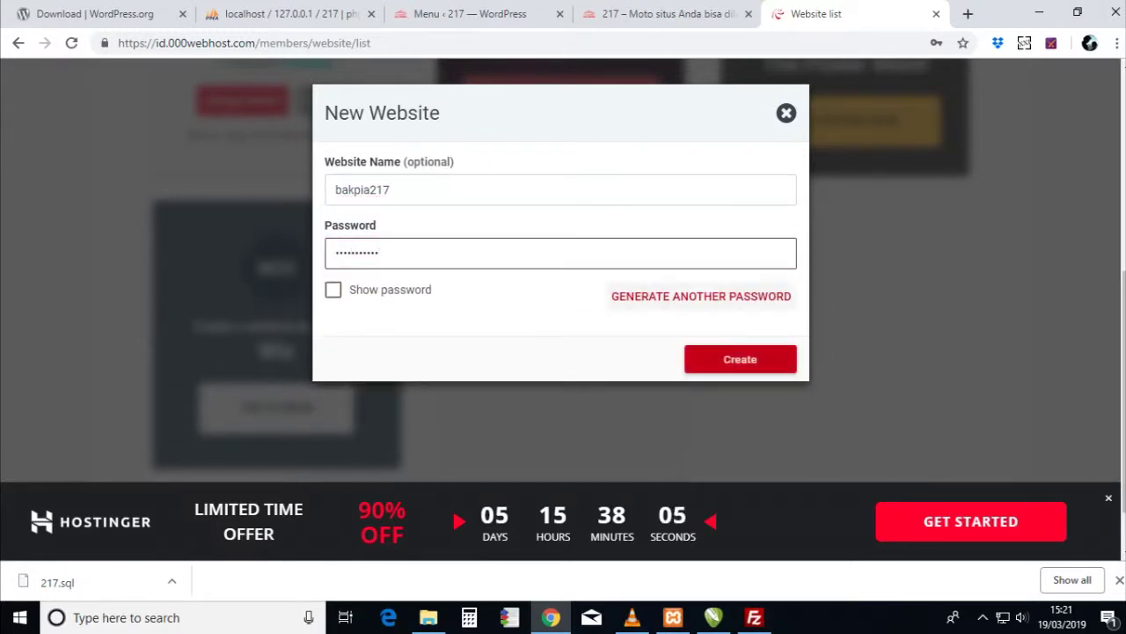
key("Return")
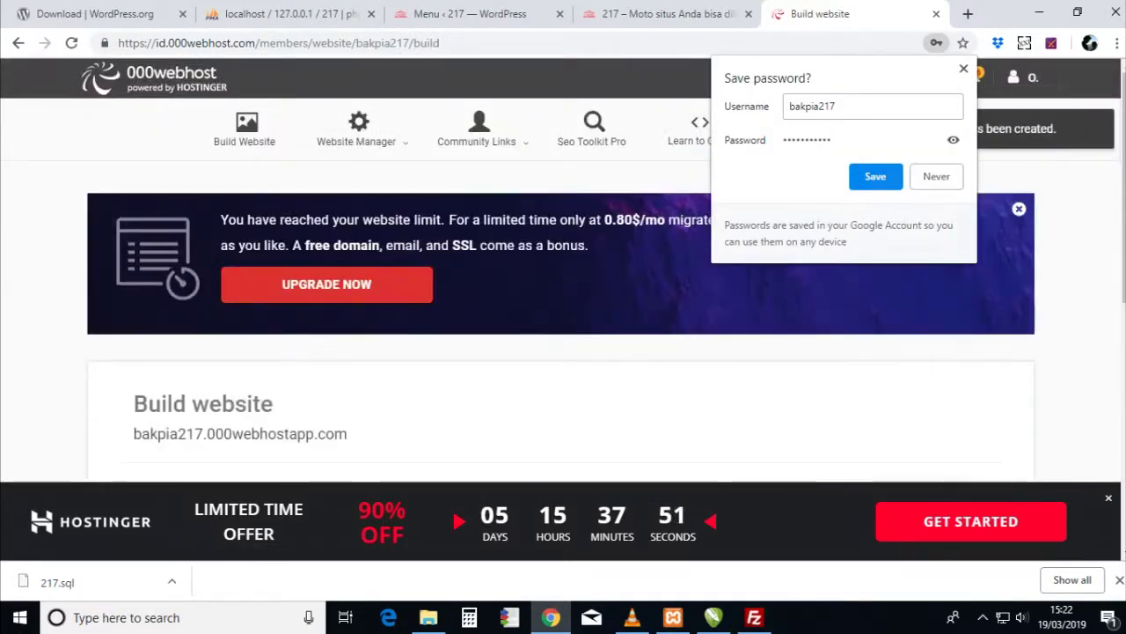
scroll(239, 186, "down", 3)
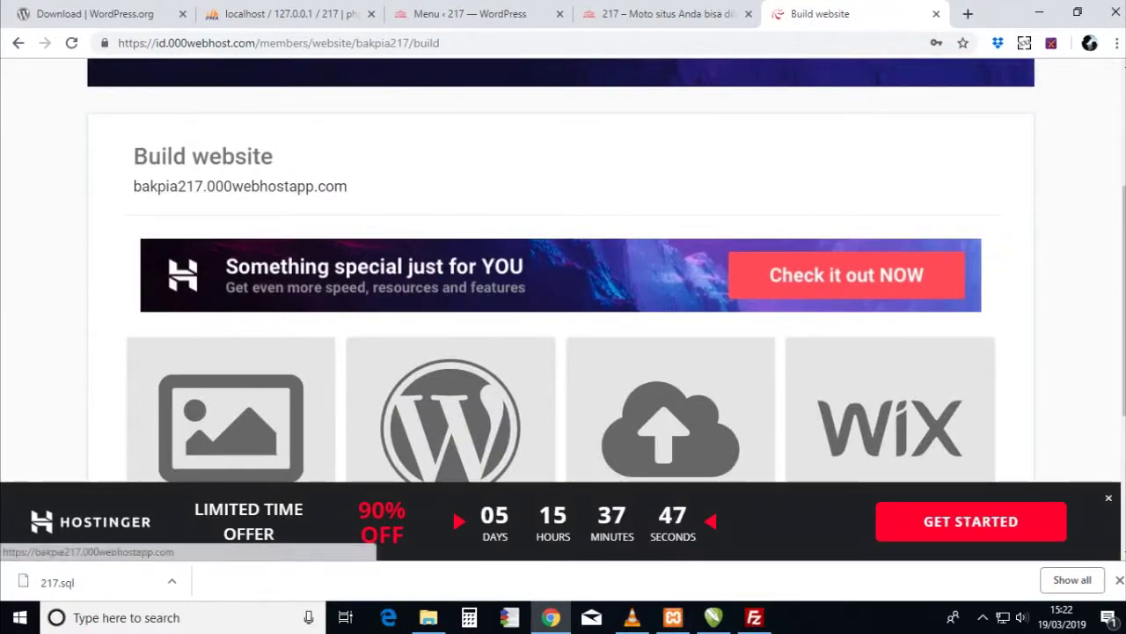
scroll(240, 186, "down", 1)
scroll(240, 186, "up", 5)
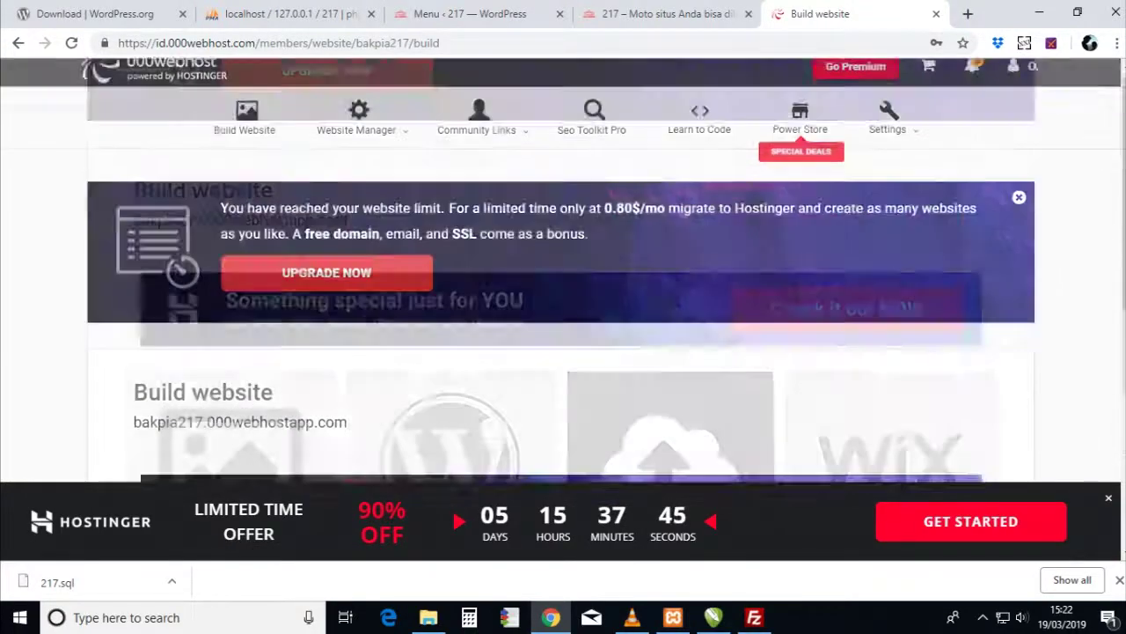
mouse_move(356, 132)
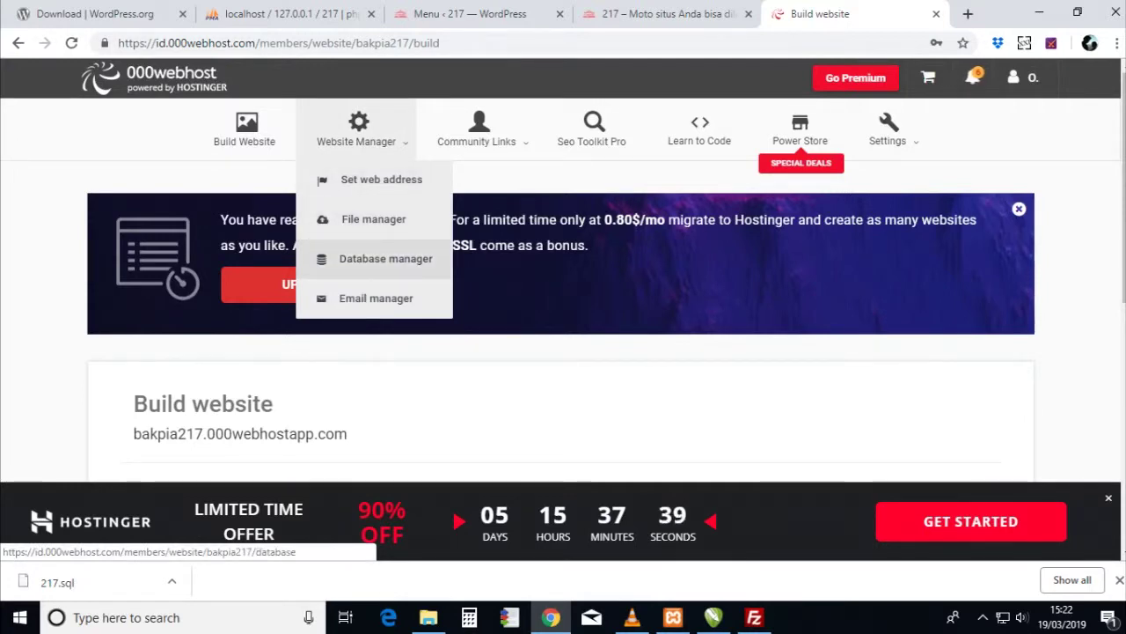
left_click(386, 258)
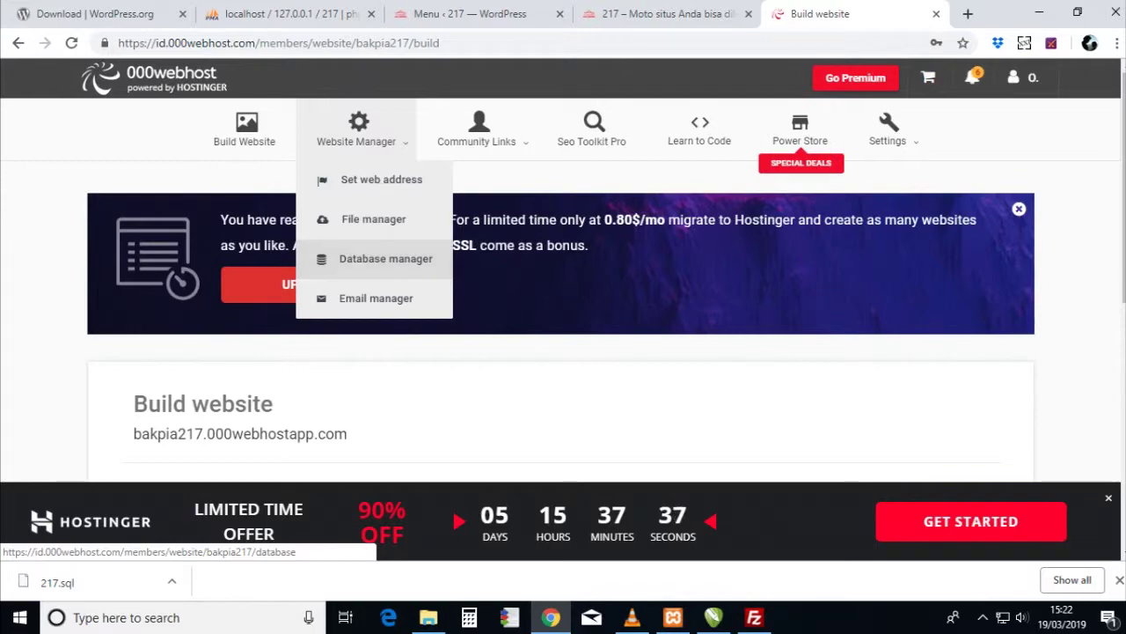
scroll(386, 258, "down", 4)
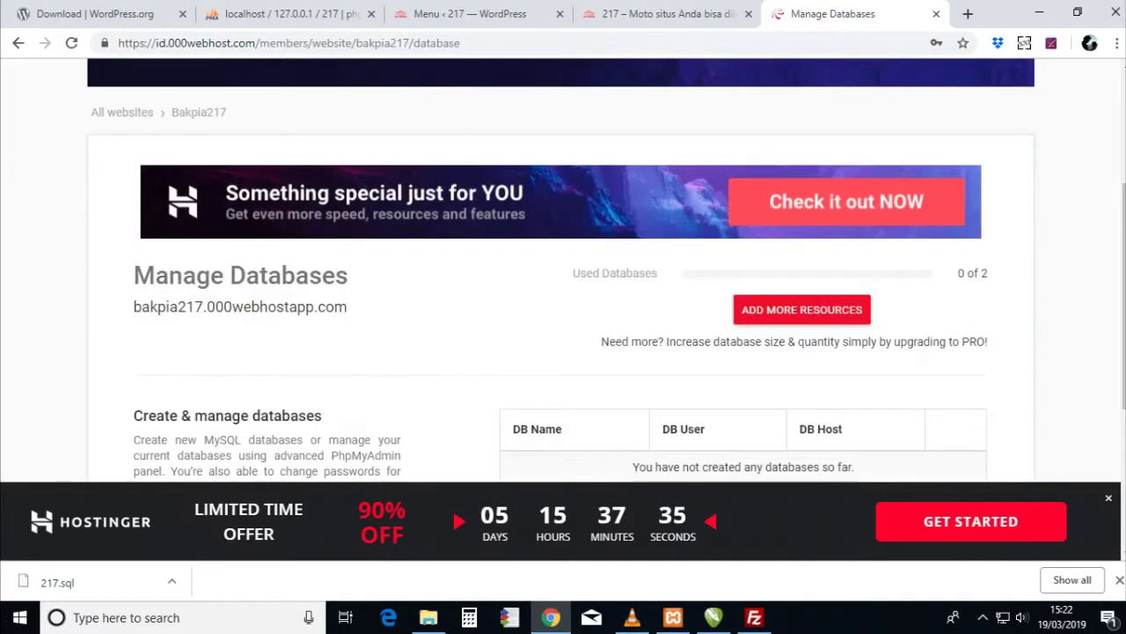
left_click(931, 432)
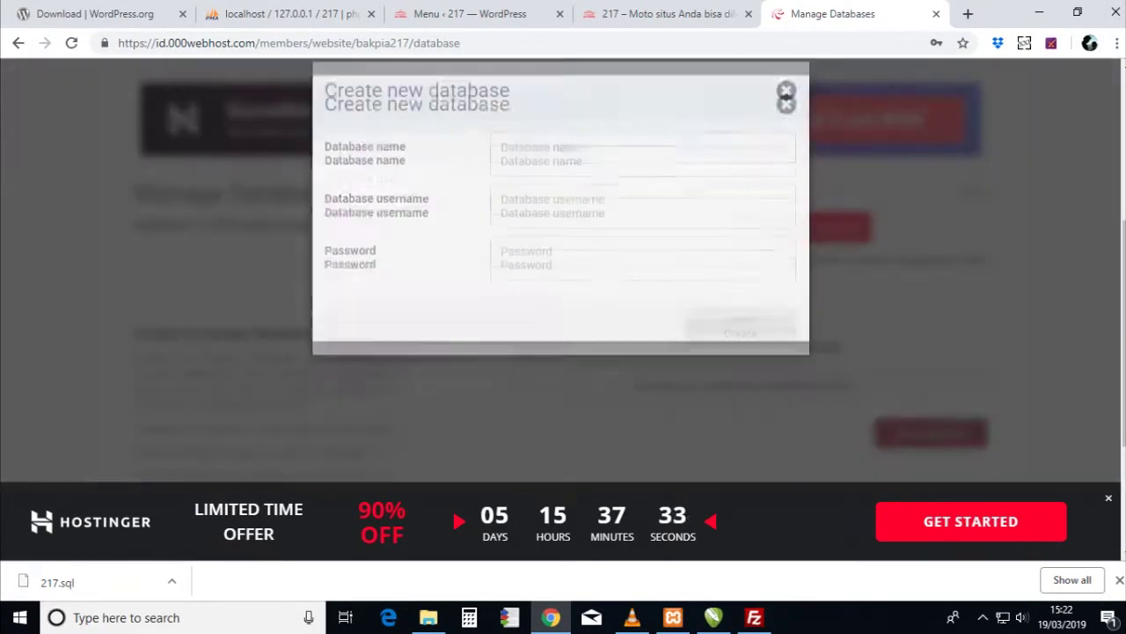
left_click(616, 169)
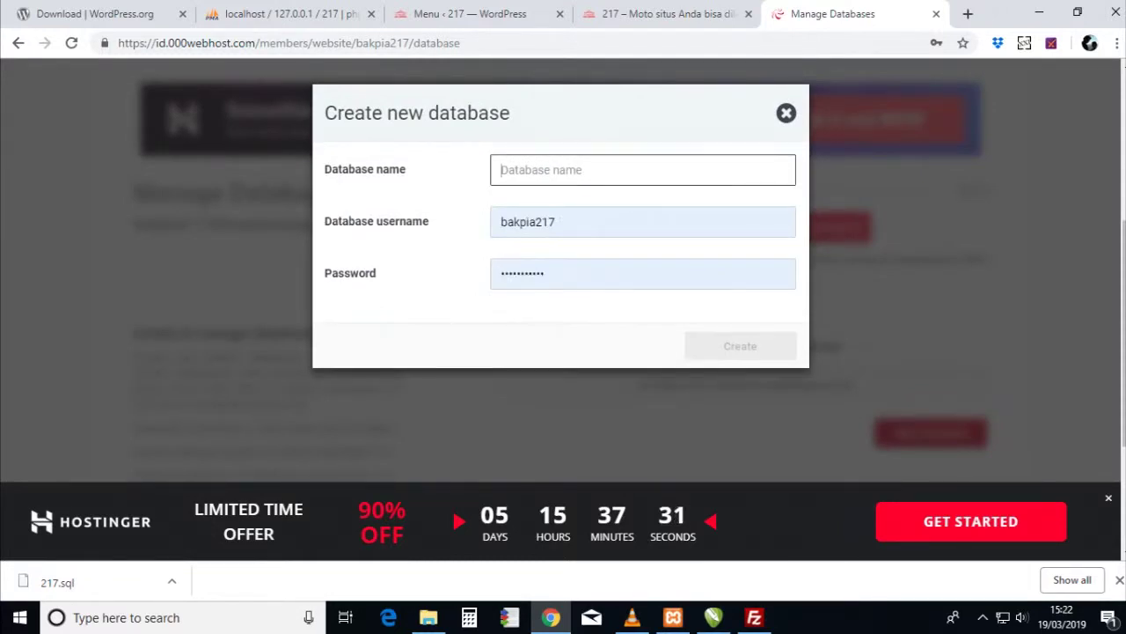
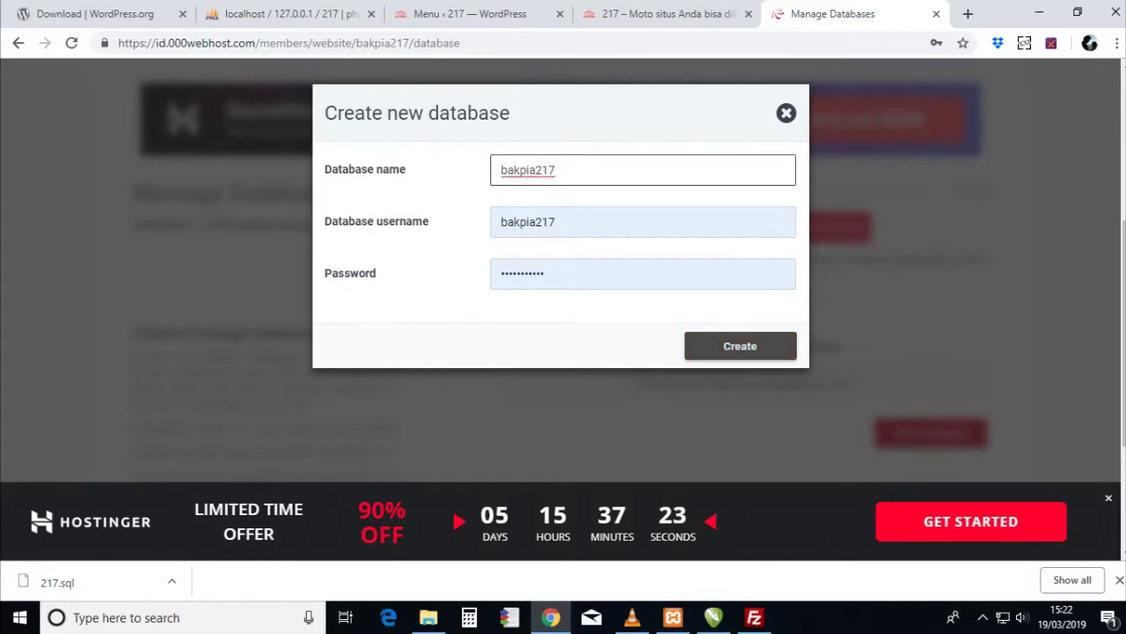
key("Return")
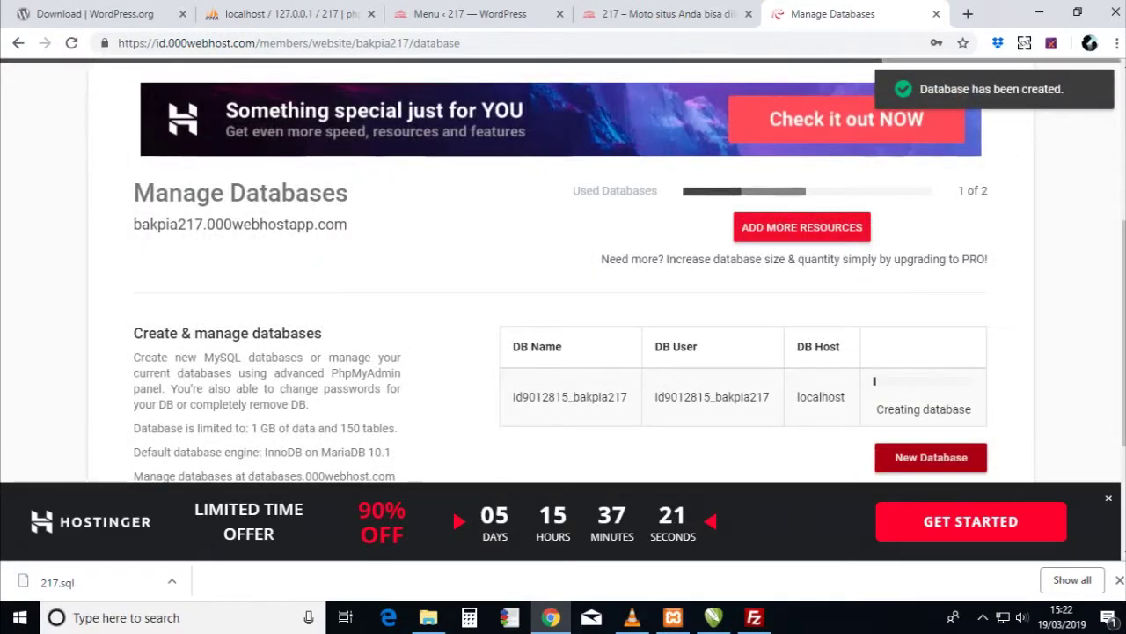
scroll(563, 308, "down", 1)
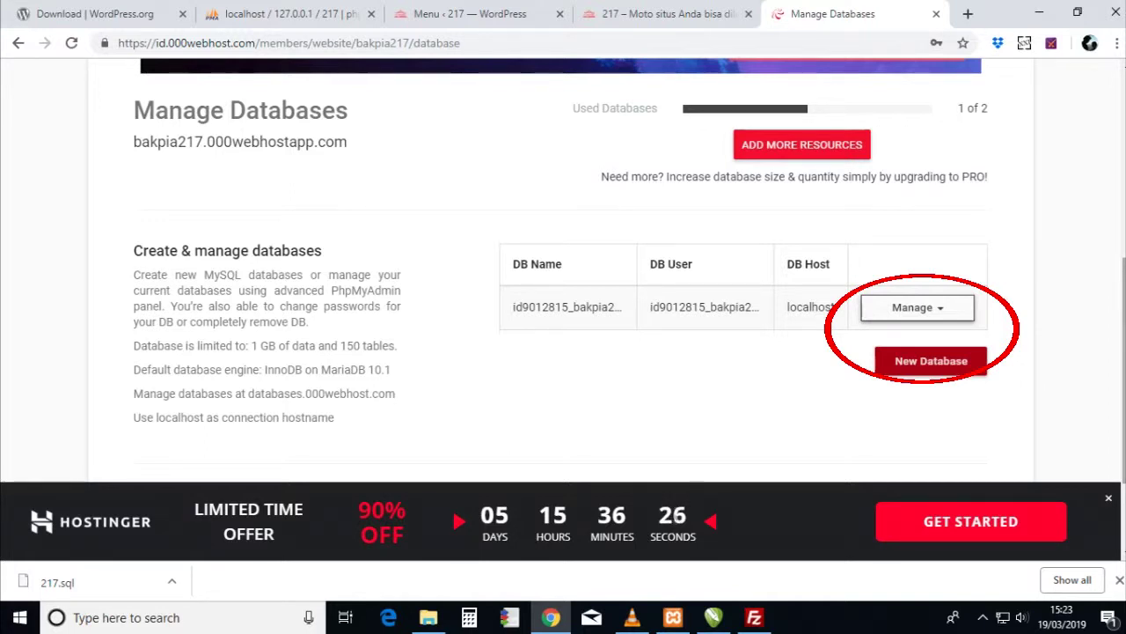
left_click(918, 307)
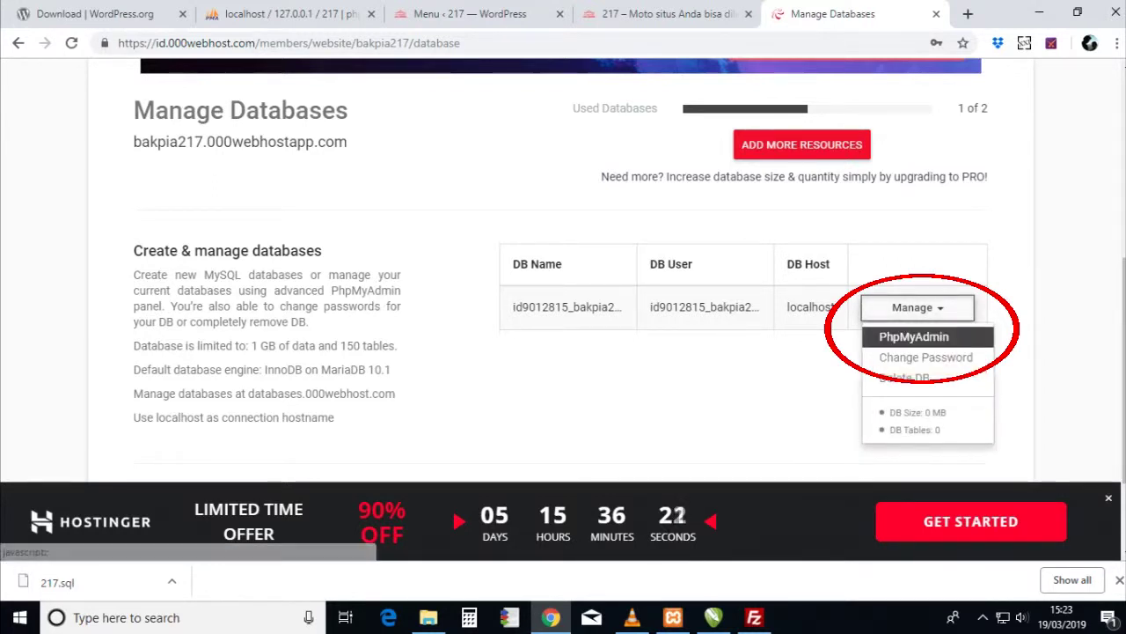
left_click(913, 336)
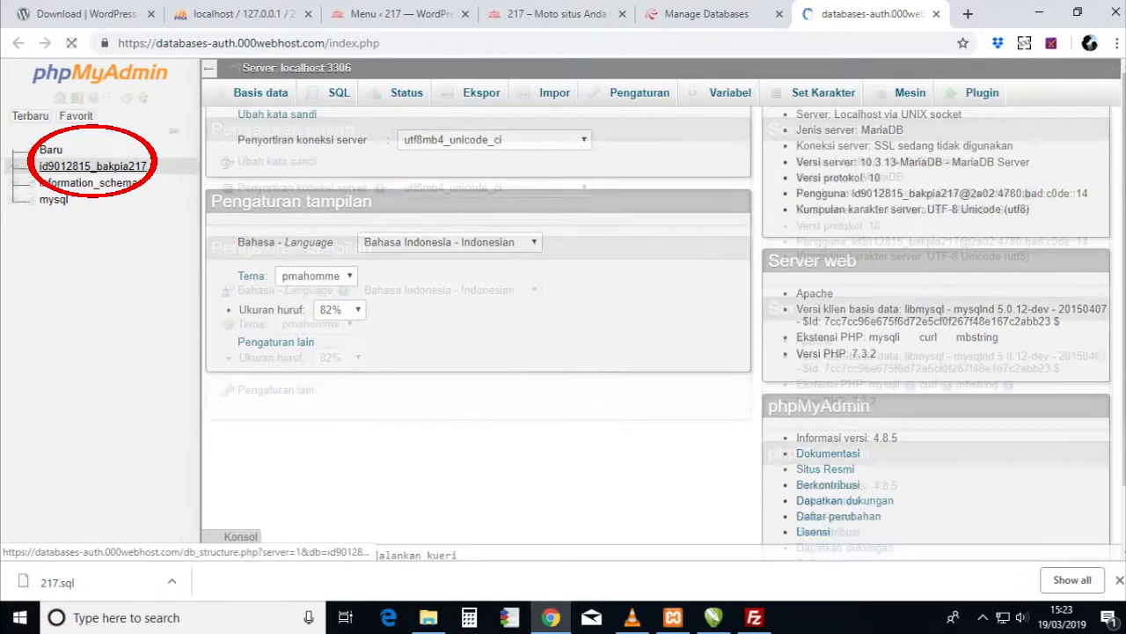
left_click(92, 165)
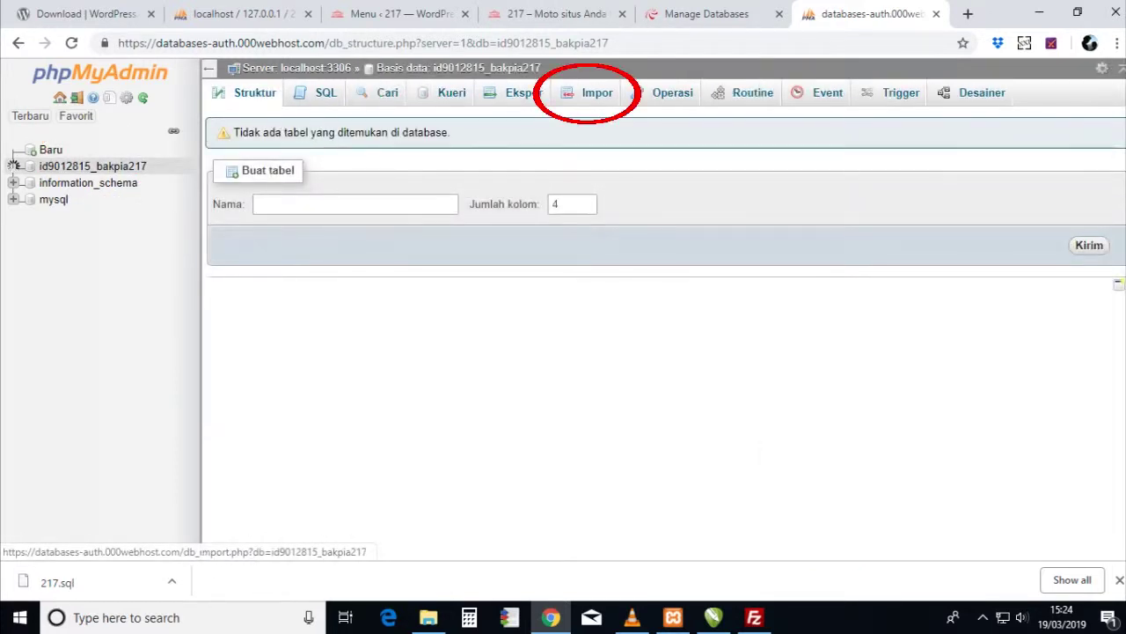
left_click(597, 92)
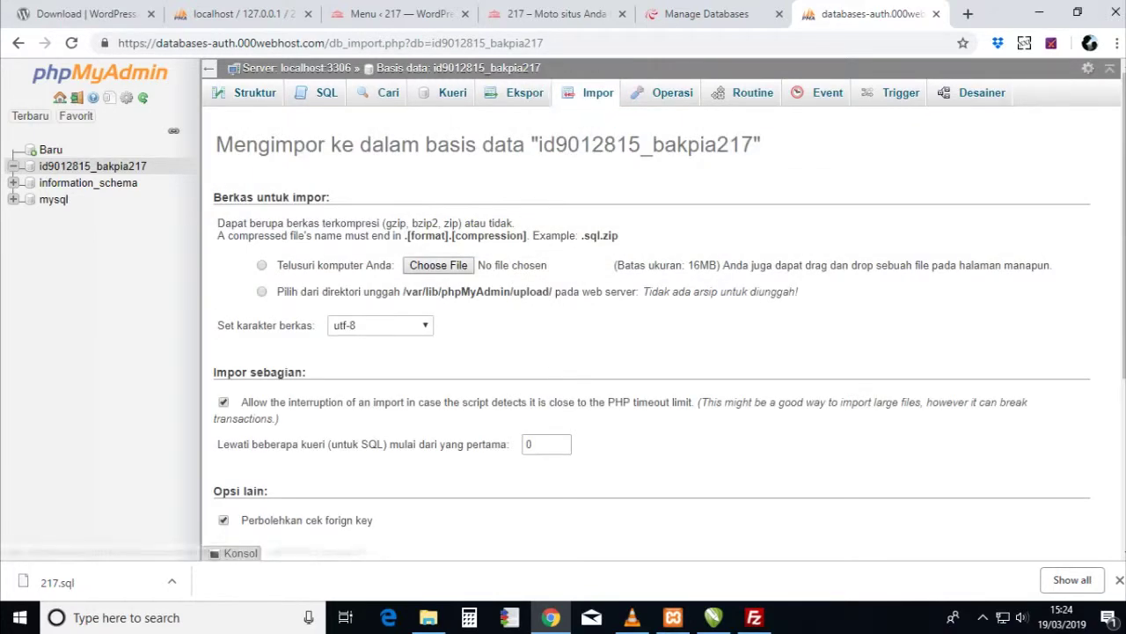
left_click(438, 265)
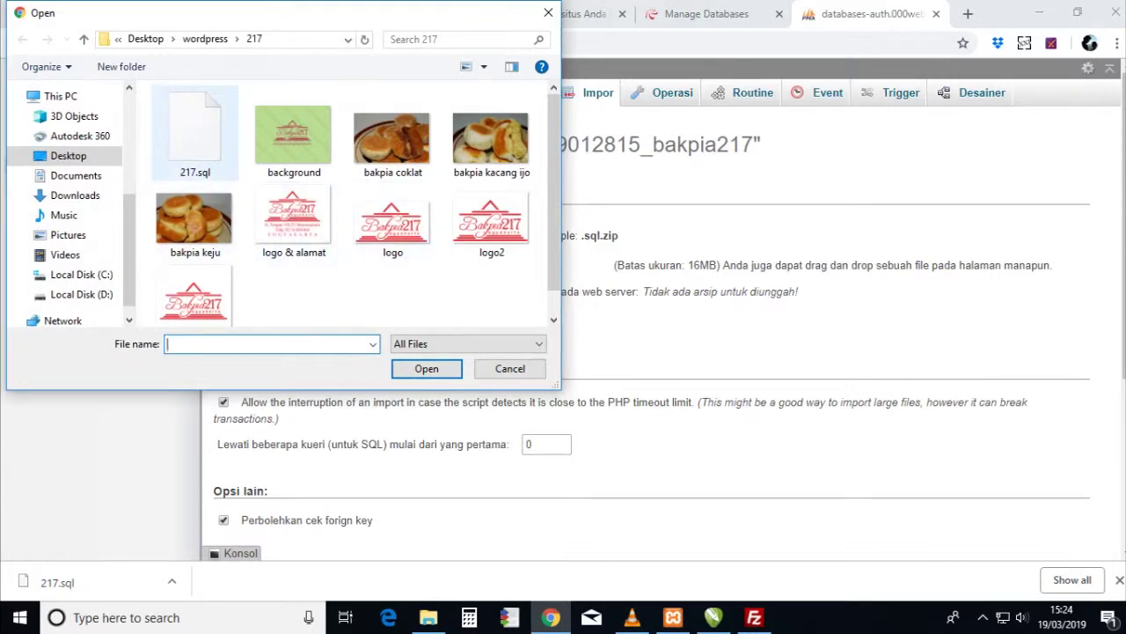
left_click(194, 132)
left_click(426, 367)
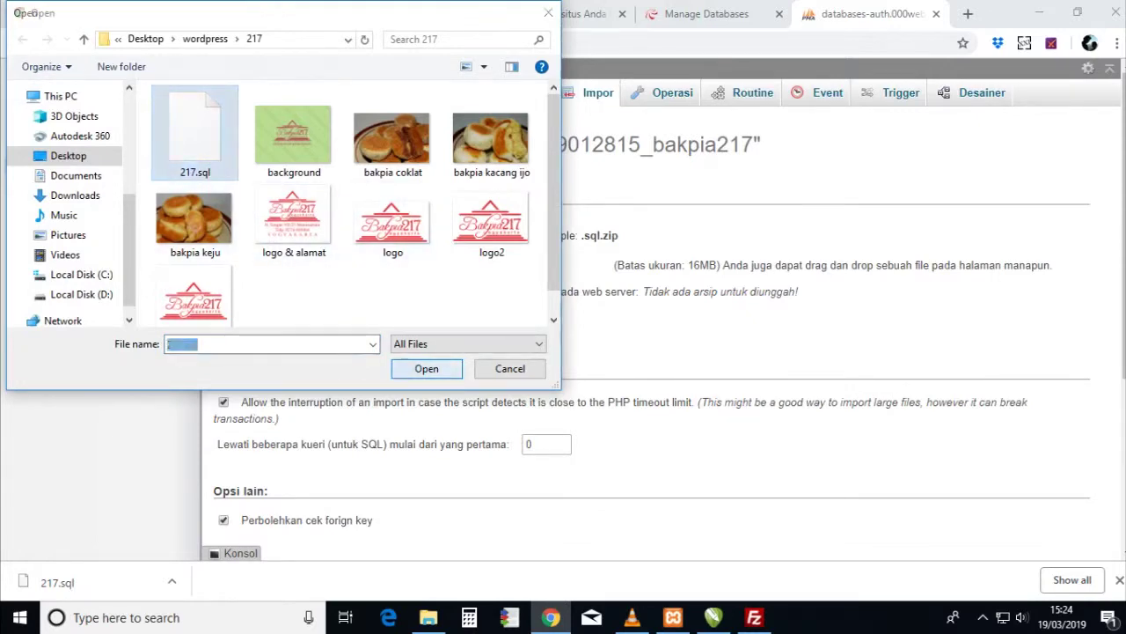
scroll(651, 352, "down", 3)
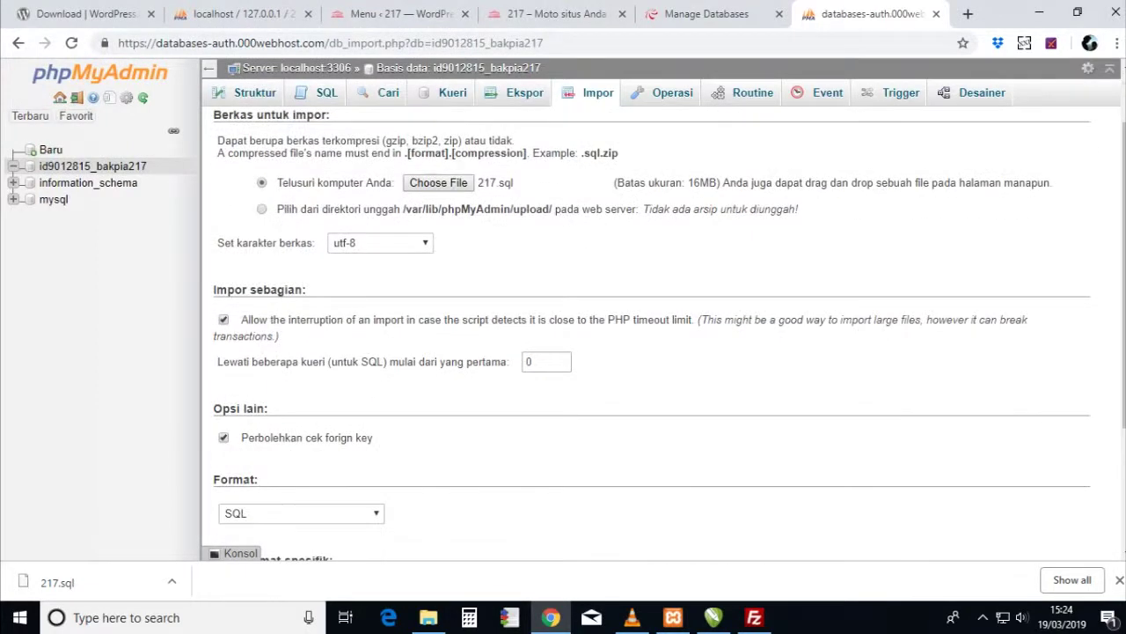
left_click(249, 489)
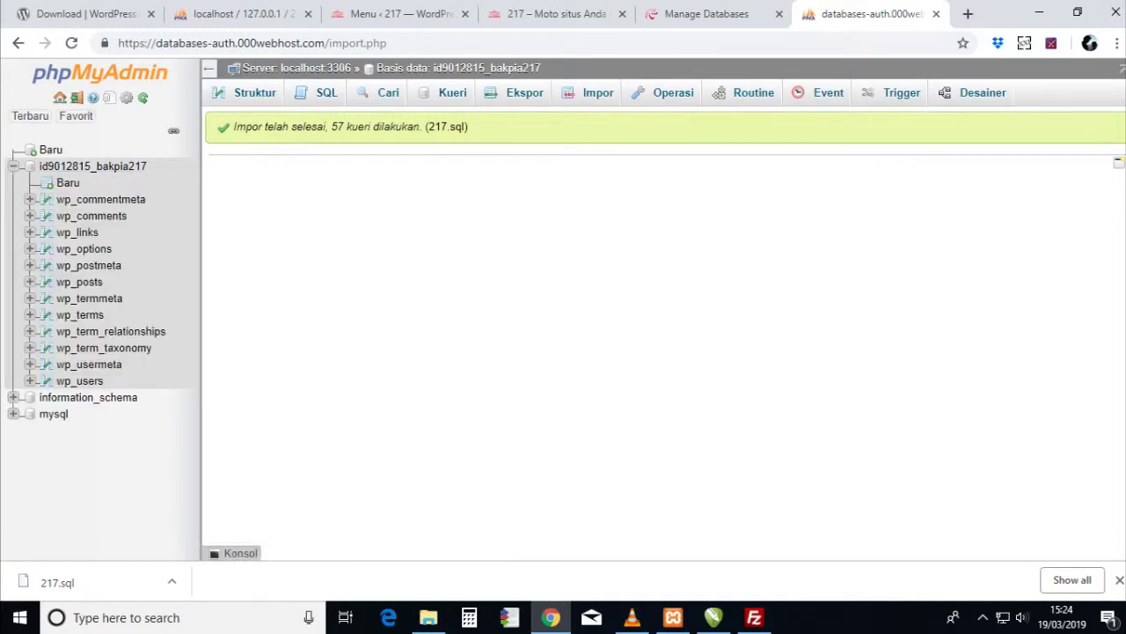
left_click(92, 165)
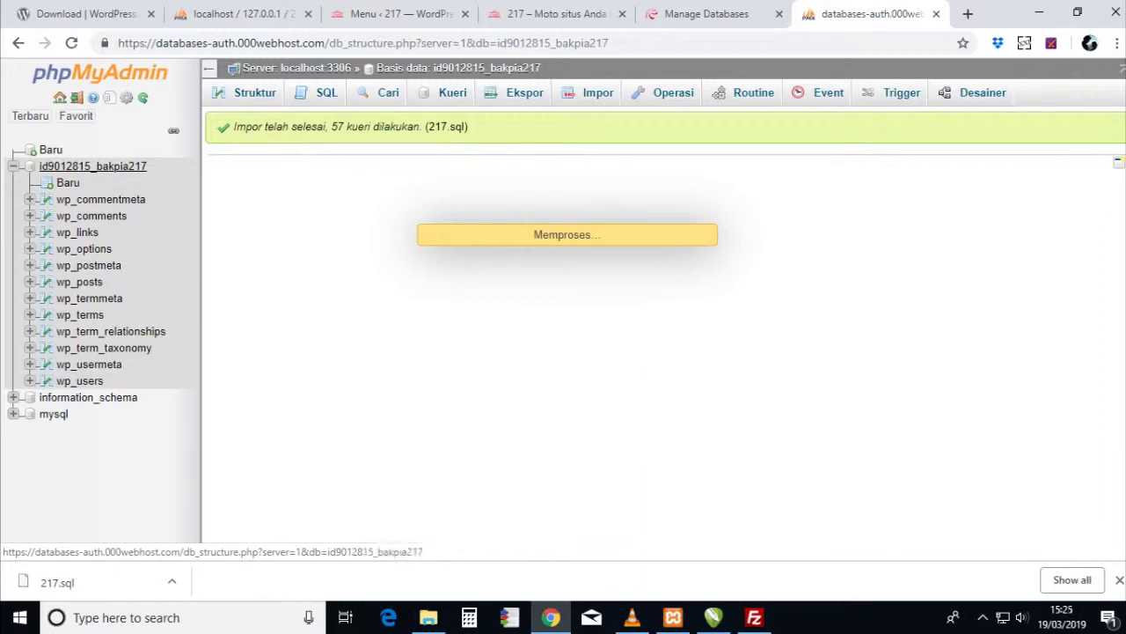